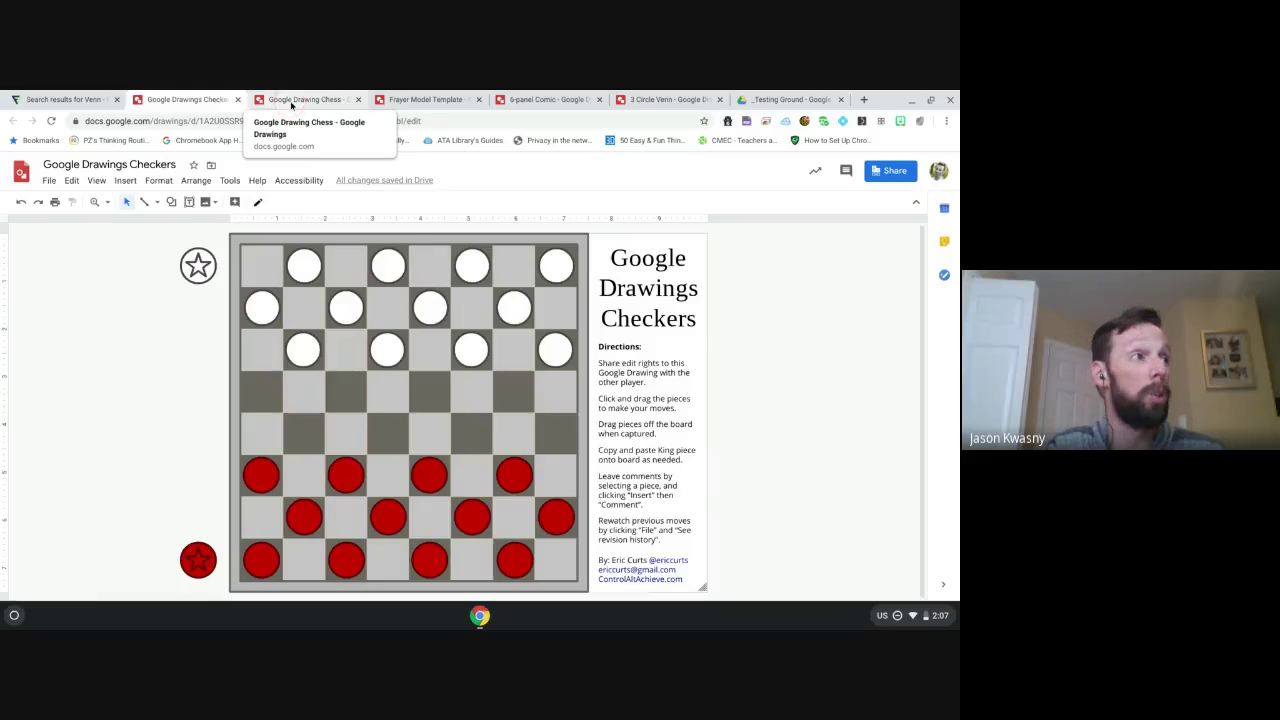
# Step: View the Google Drawing Chess template and switch to the 3 Circle Venn drawing
pyautogui.click(291, 100)
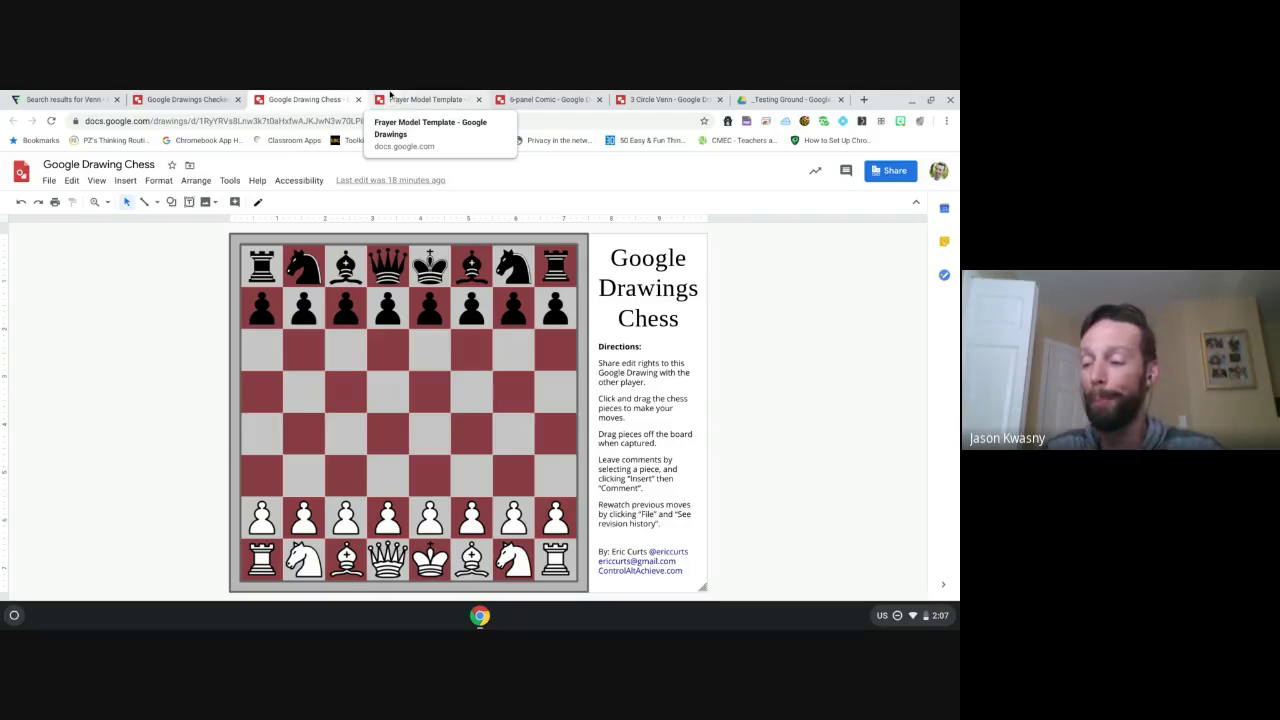
pyautogui.click(691, 97)
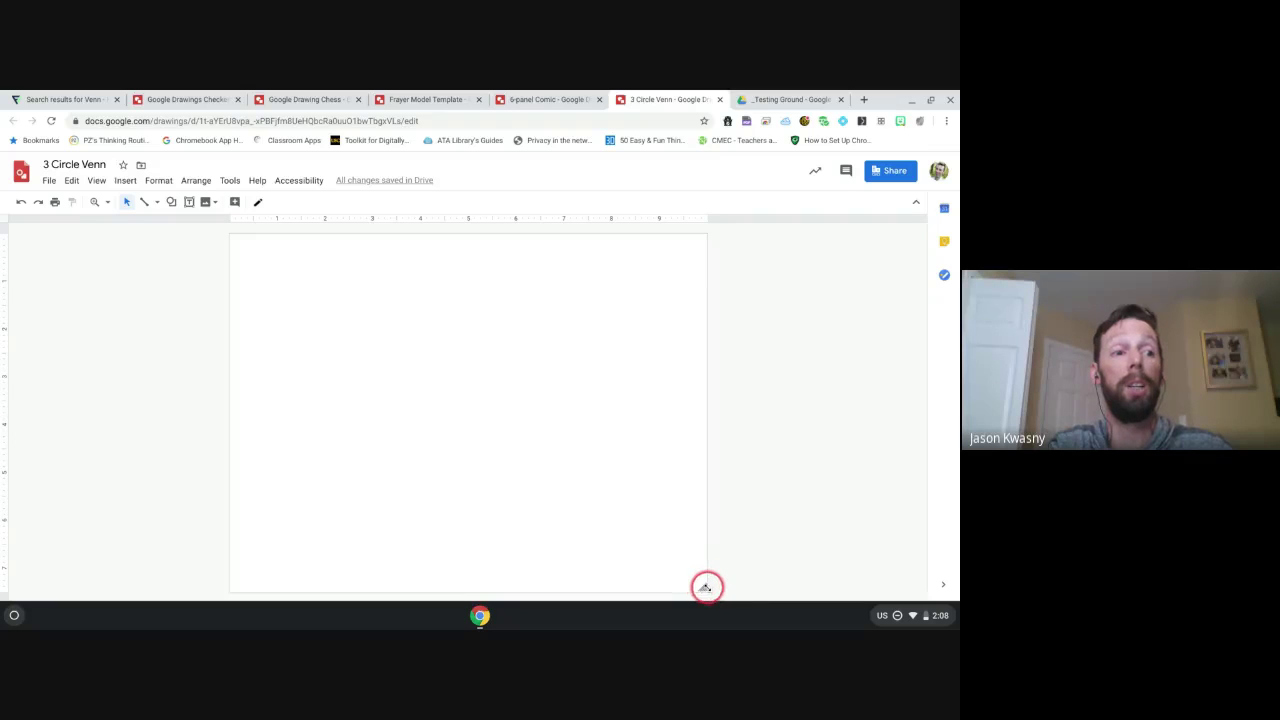
# Step: Resize the blank canvas freehand several times, ending at about 1.04 by 1.09 inches
pyautogui.moveTo(705, 587); pyautogui.dragTo(407, 371)
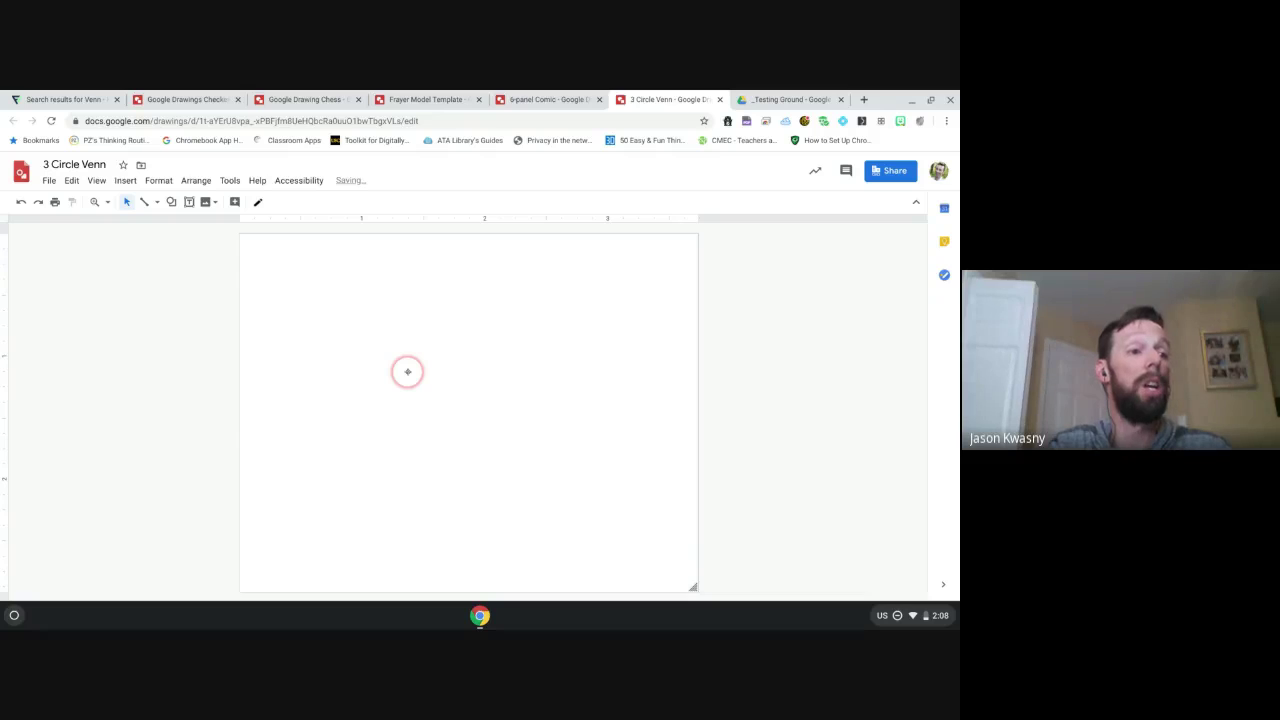
pyautogui.moveTo(691, 586); pyautogui.dragTo(734, 397)
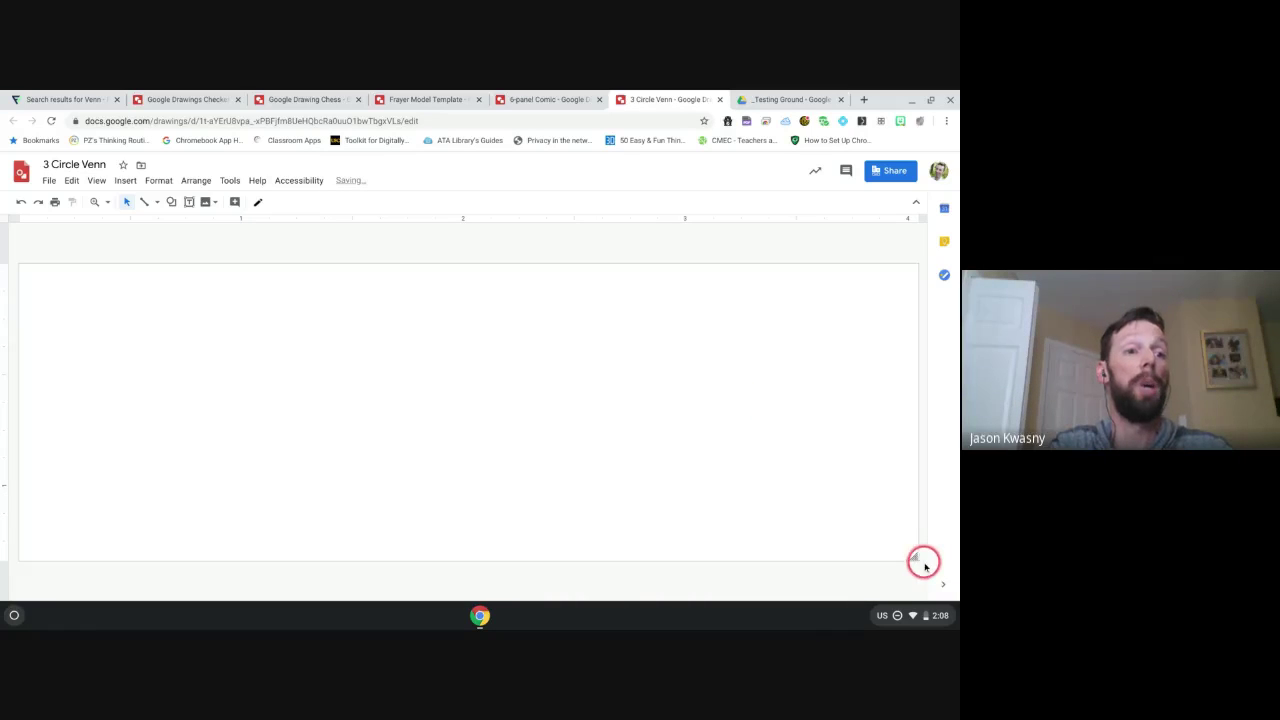
pyautogui.moveTo(914, 555); pyautogui.dragTo(60, 506)
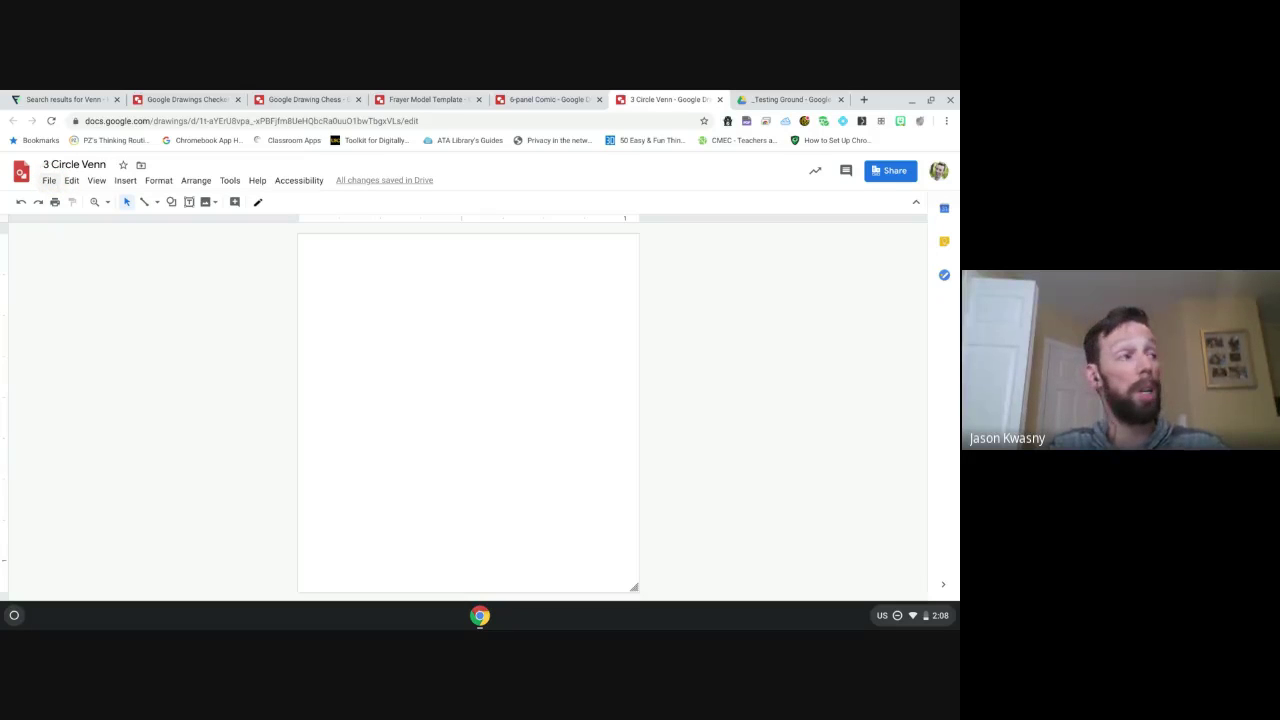
# Step: Set the drawing's page size to a custom 8 by 10.5 inches and apply it
pyautogui.click(49, 181)
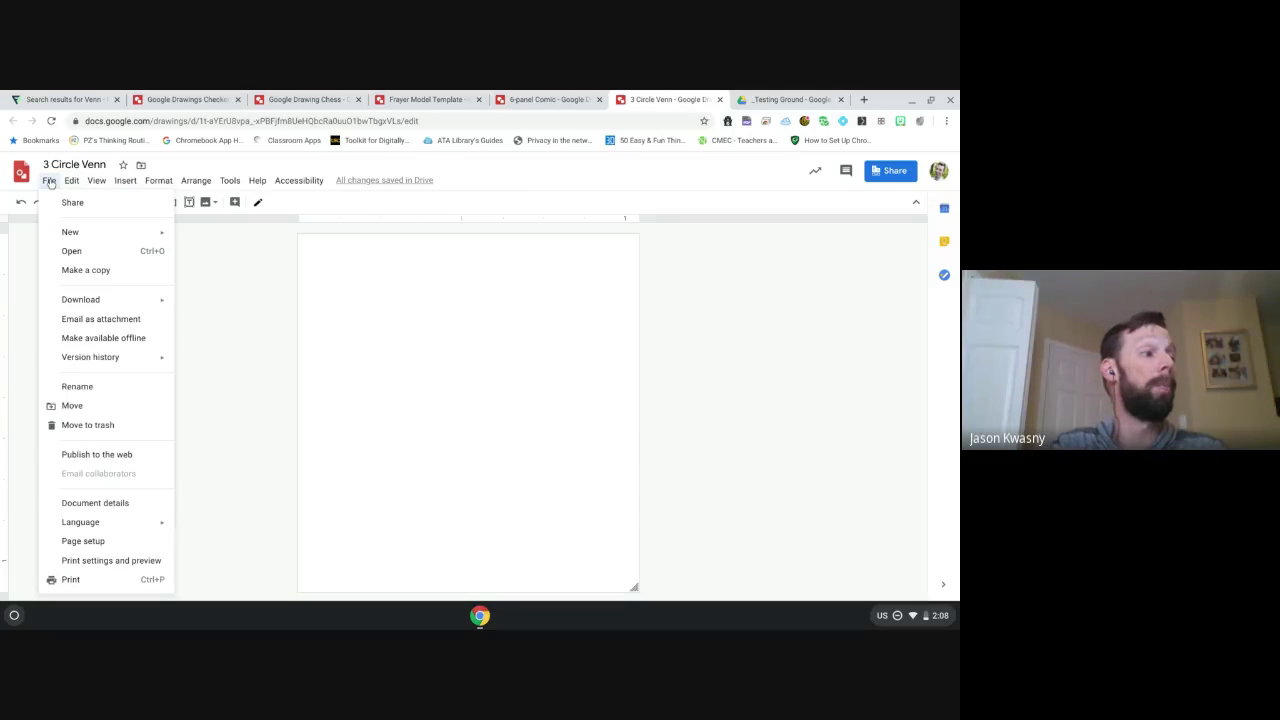
pyautogui.click(84, 541)
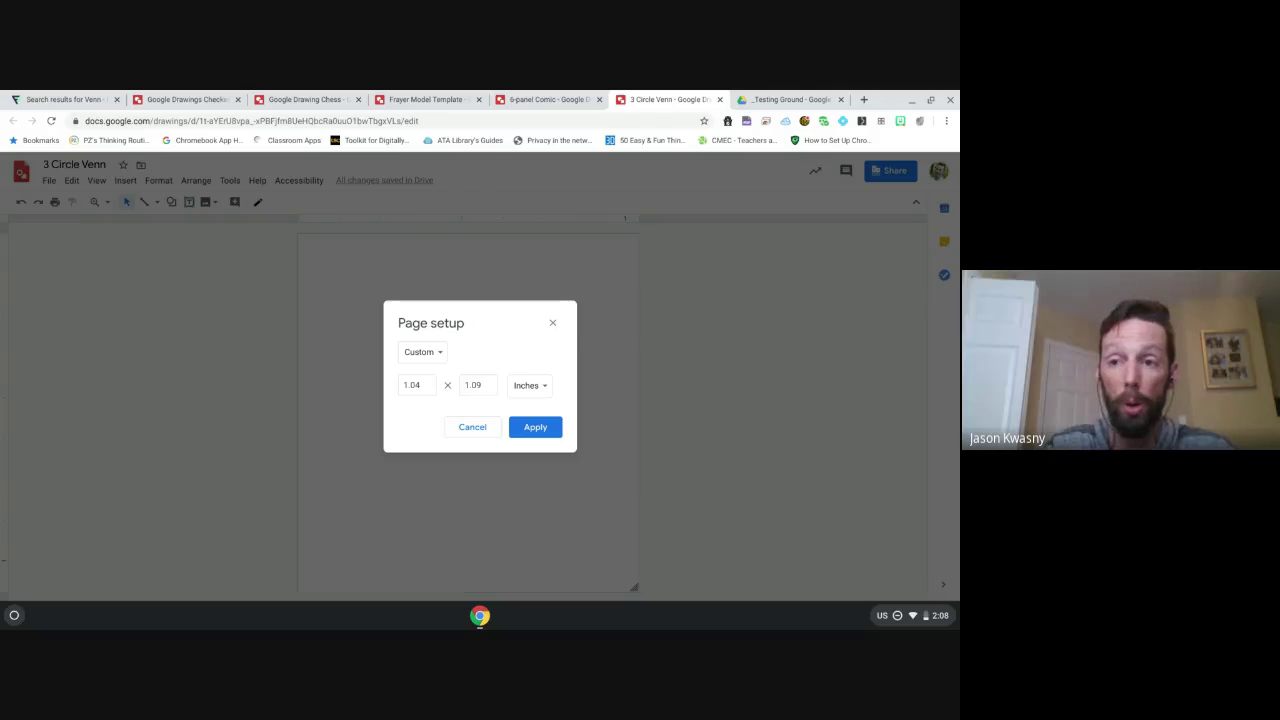
pyautogui.click(432, 352)
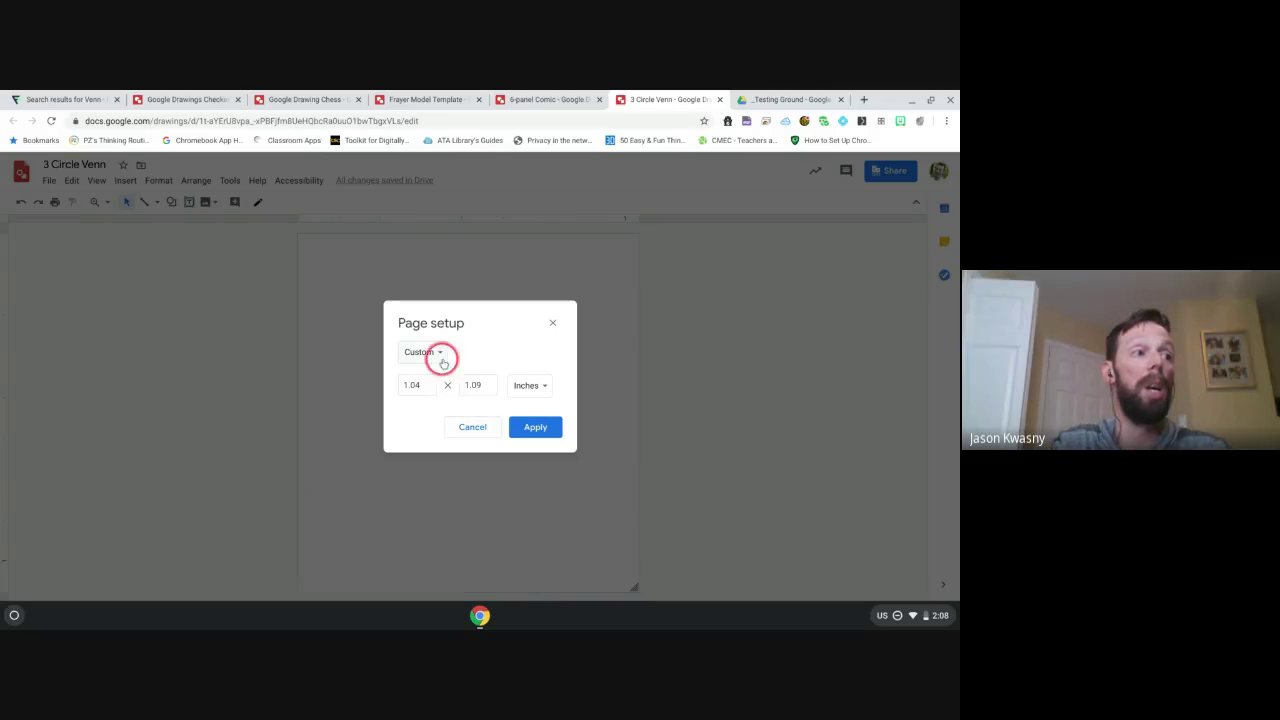
pyautogui.click(446, 294)
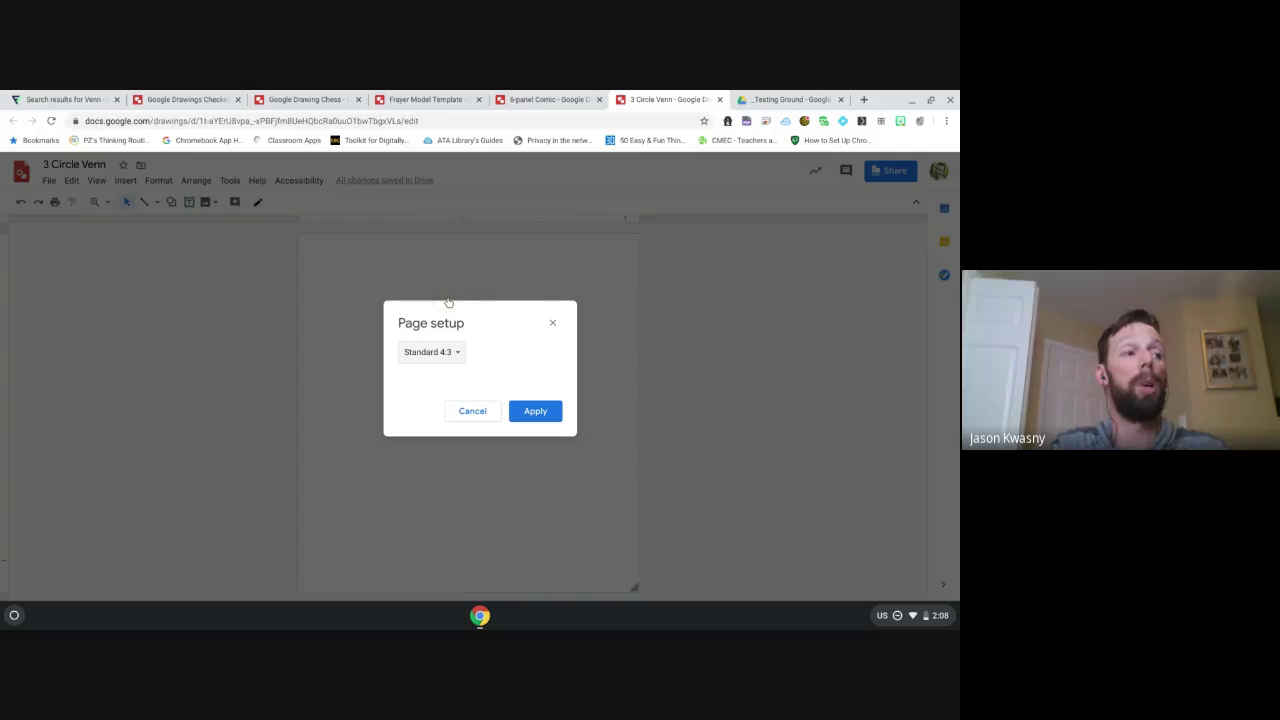
pyautogui.click(443, 354)
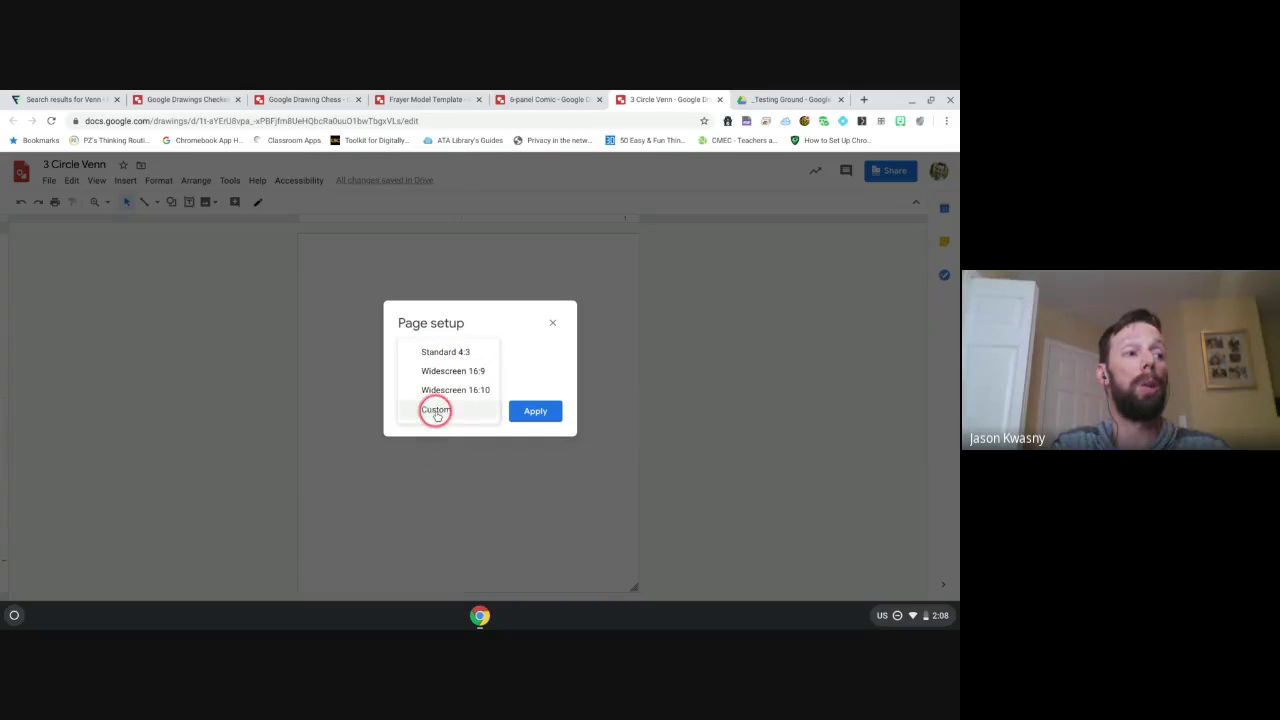
pyautogui.click(434, 408)
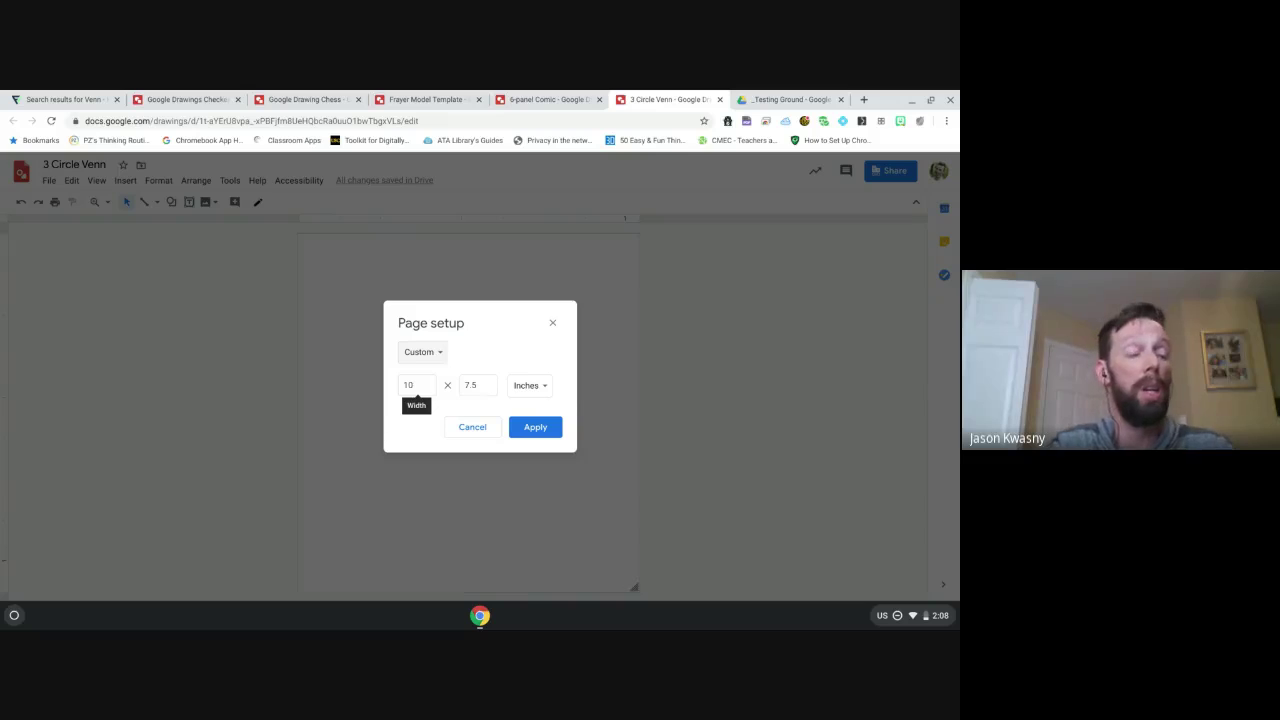
pyautogui.doubleClick(426, 390)
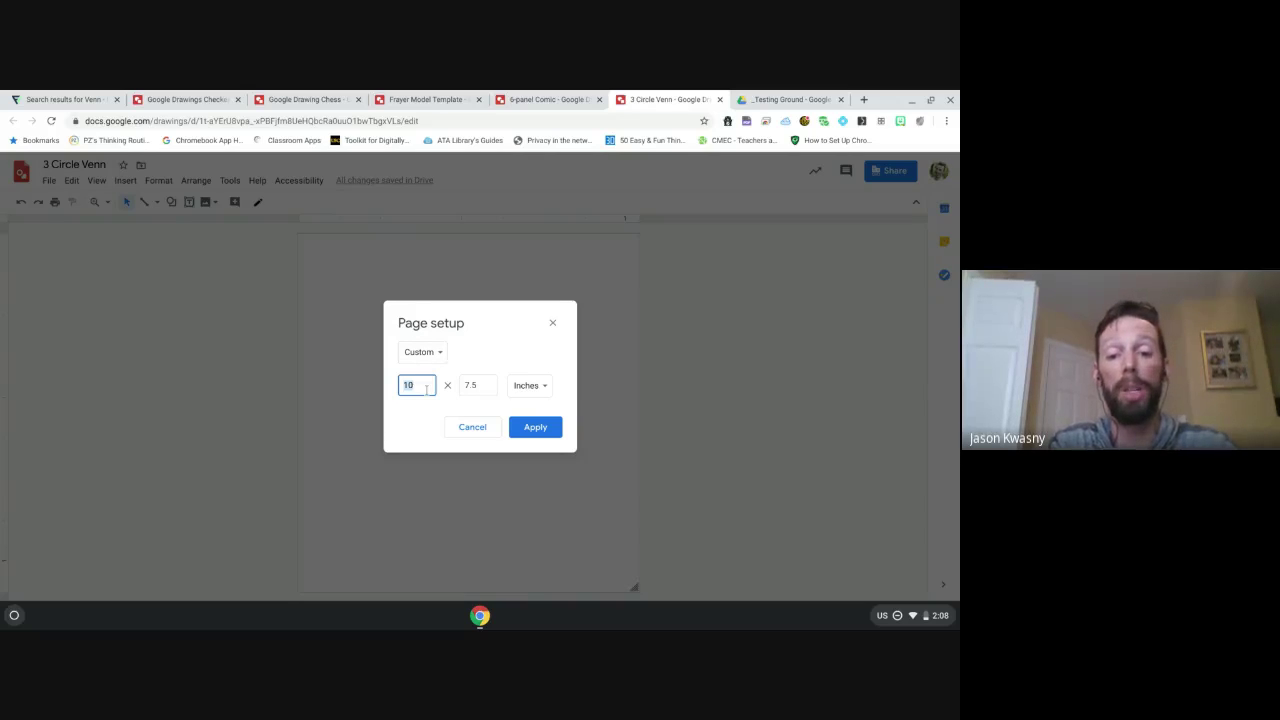
pyautogui.write('8')
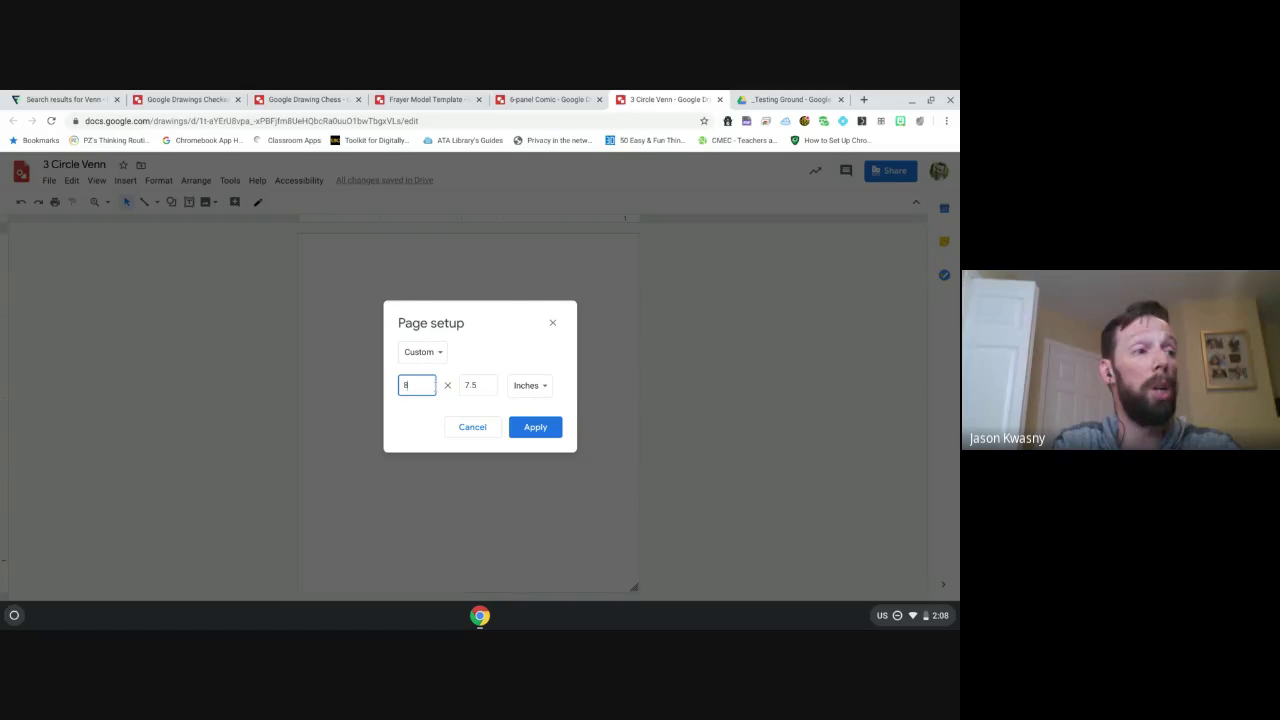
pyautogui.doubleClick(481, 384)
pyautogui.write('10')
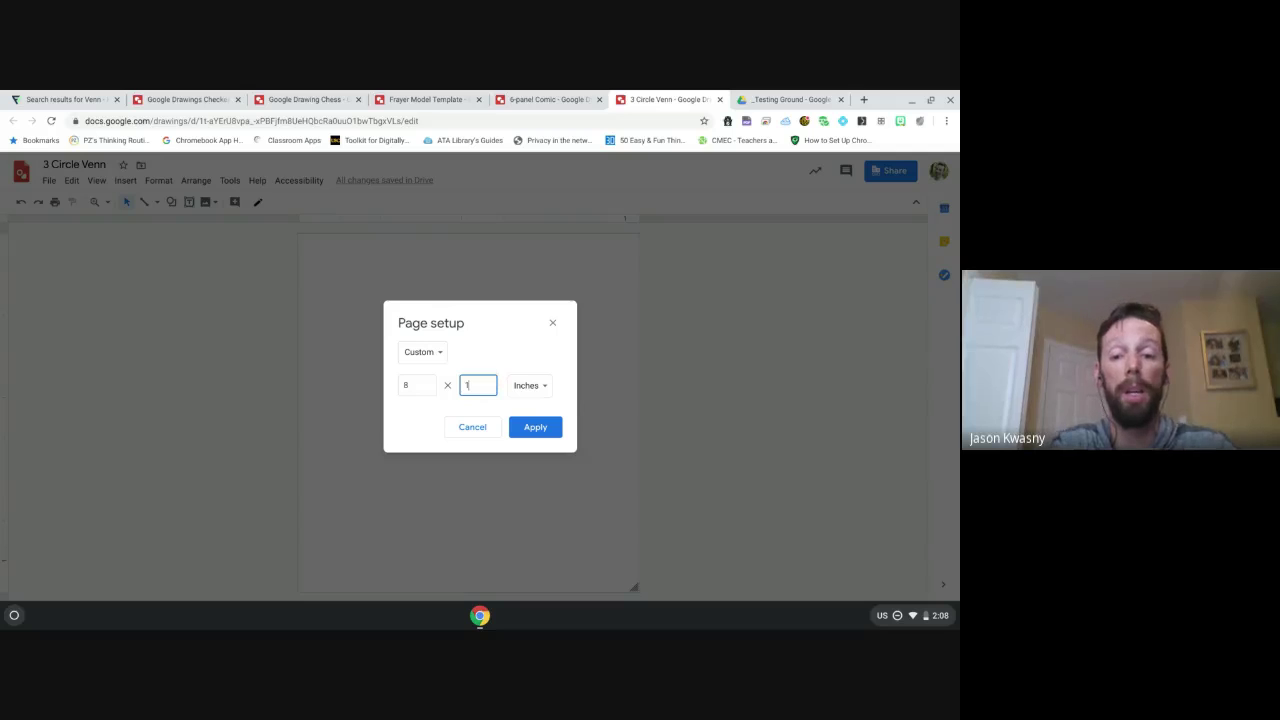
pyautogui.click(530, 431)
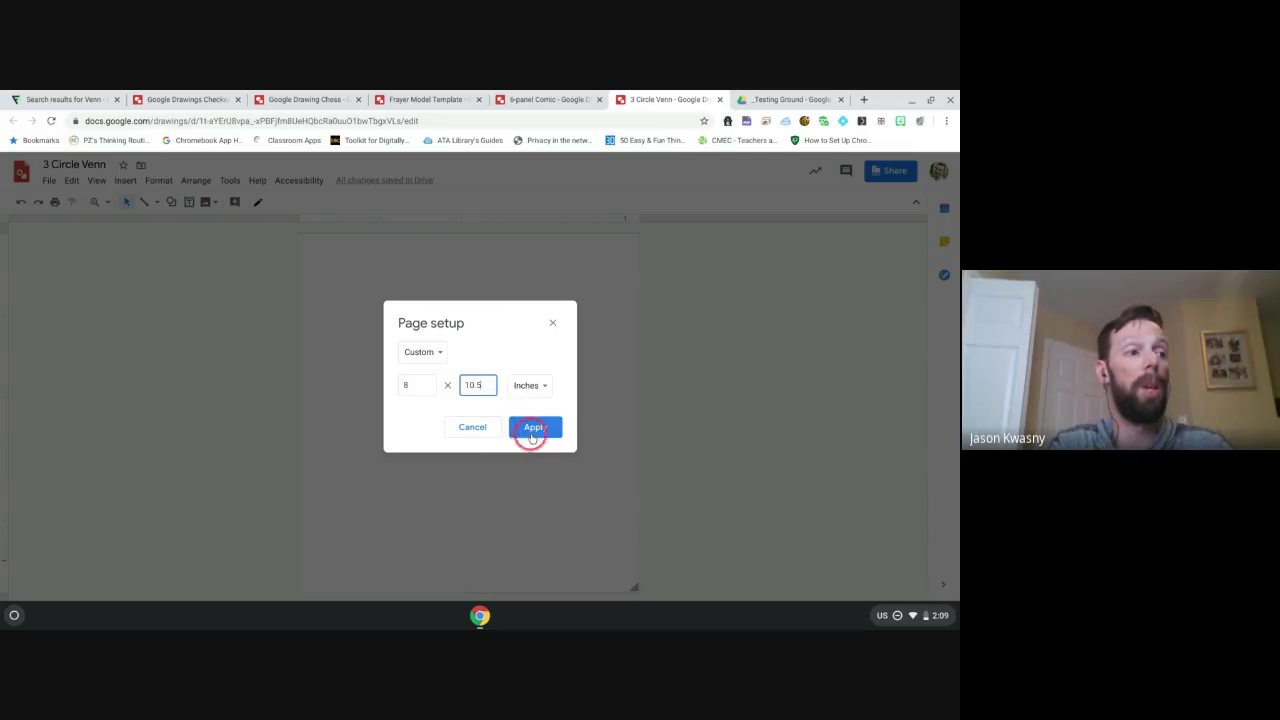
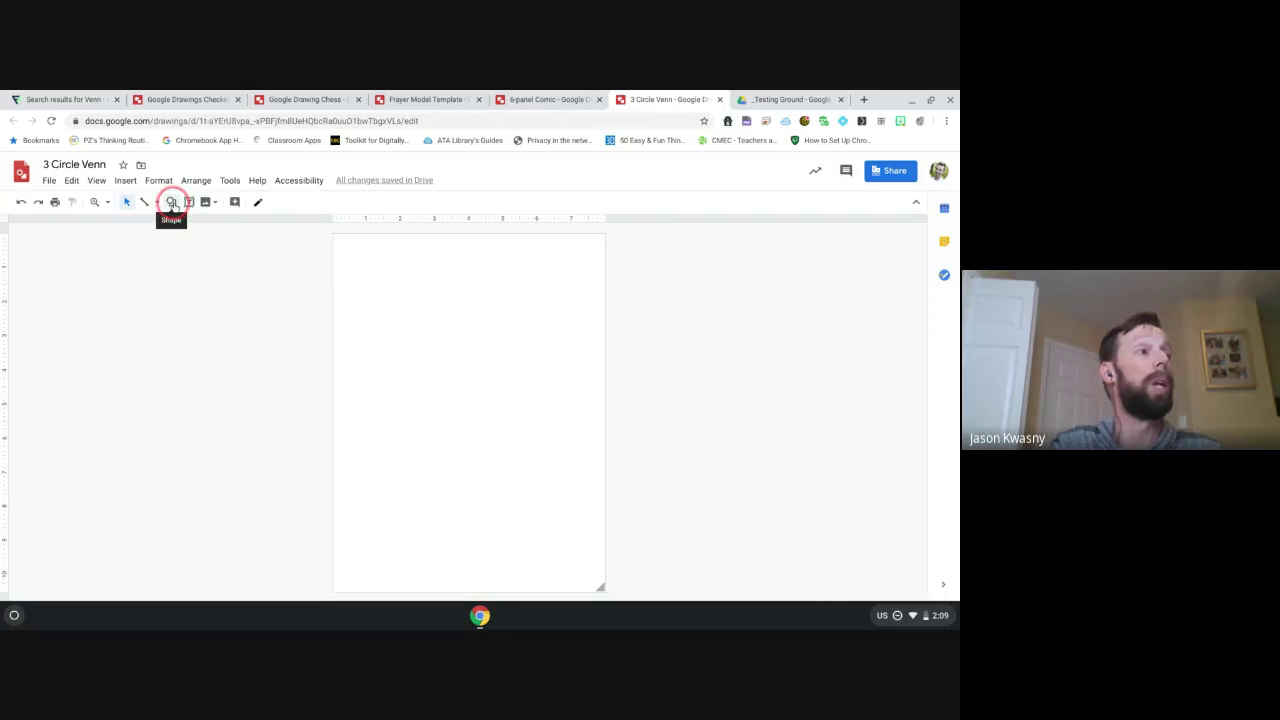
pyautogui.click(123, 183)
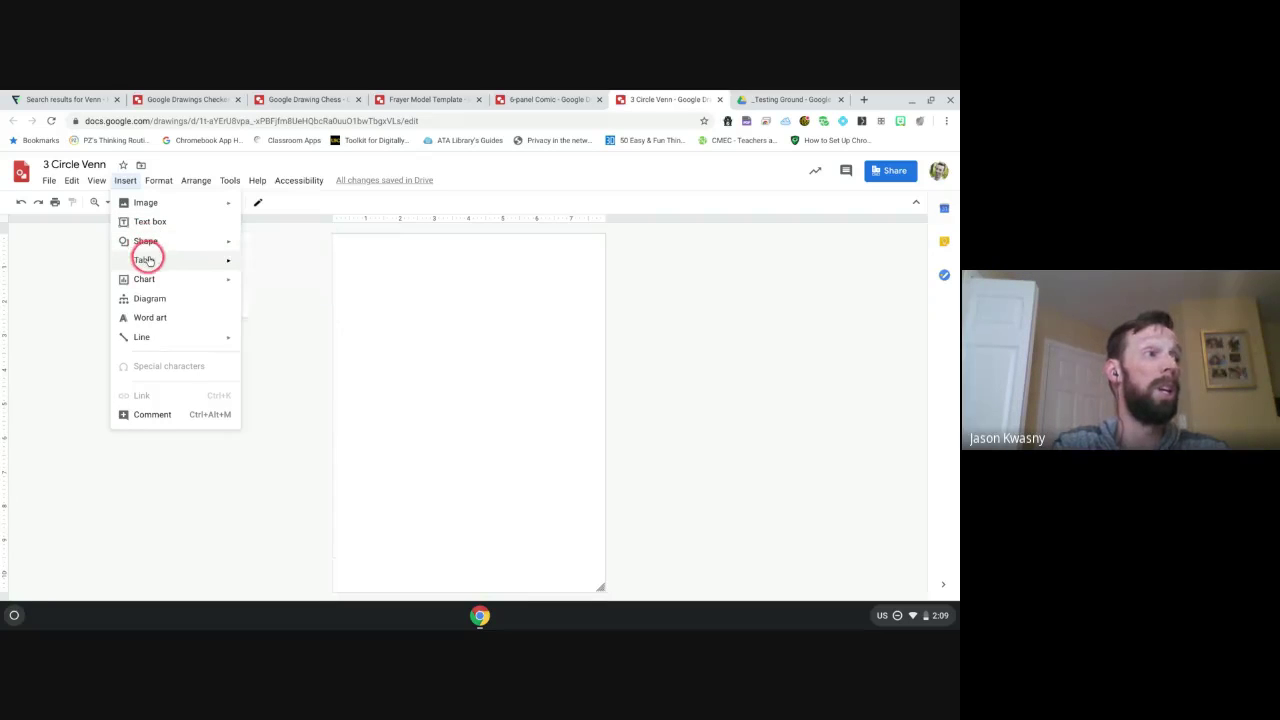
pyautogui.moveTo(146, 260)
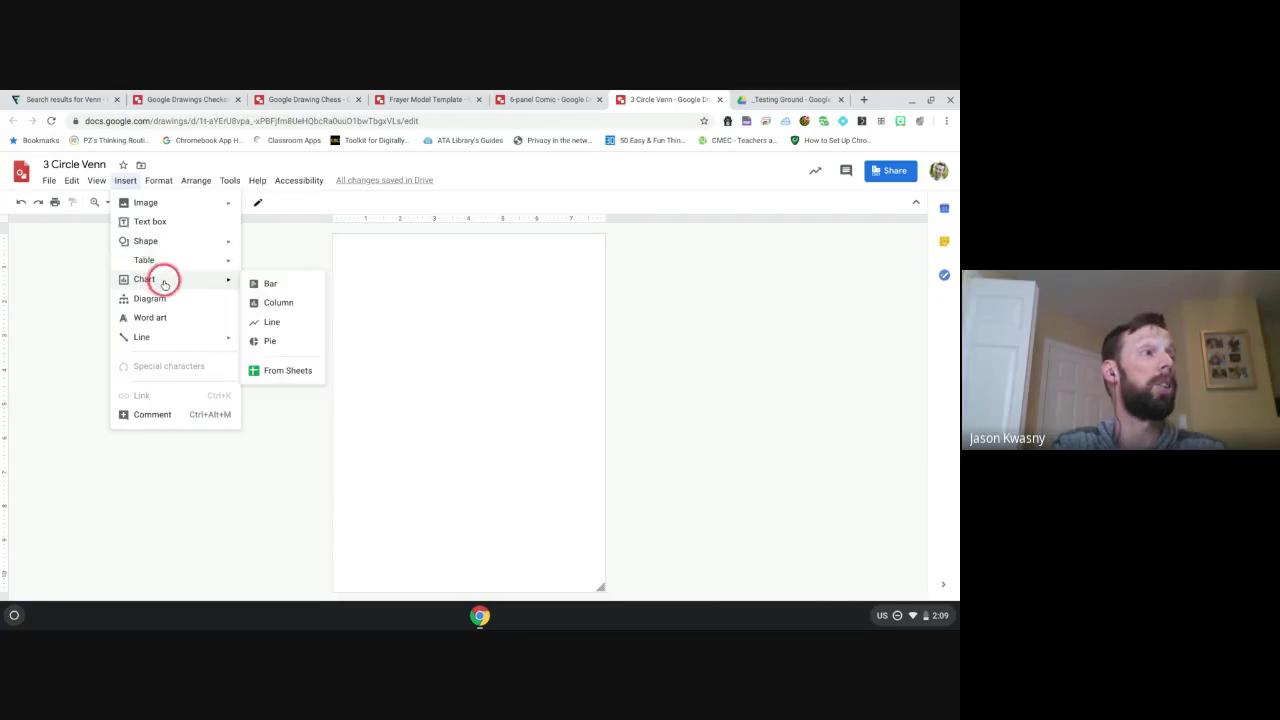
pyautogui.moveTo(168, 286)
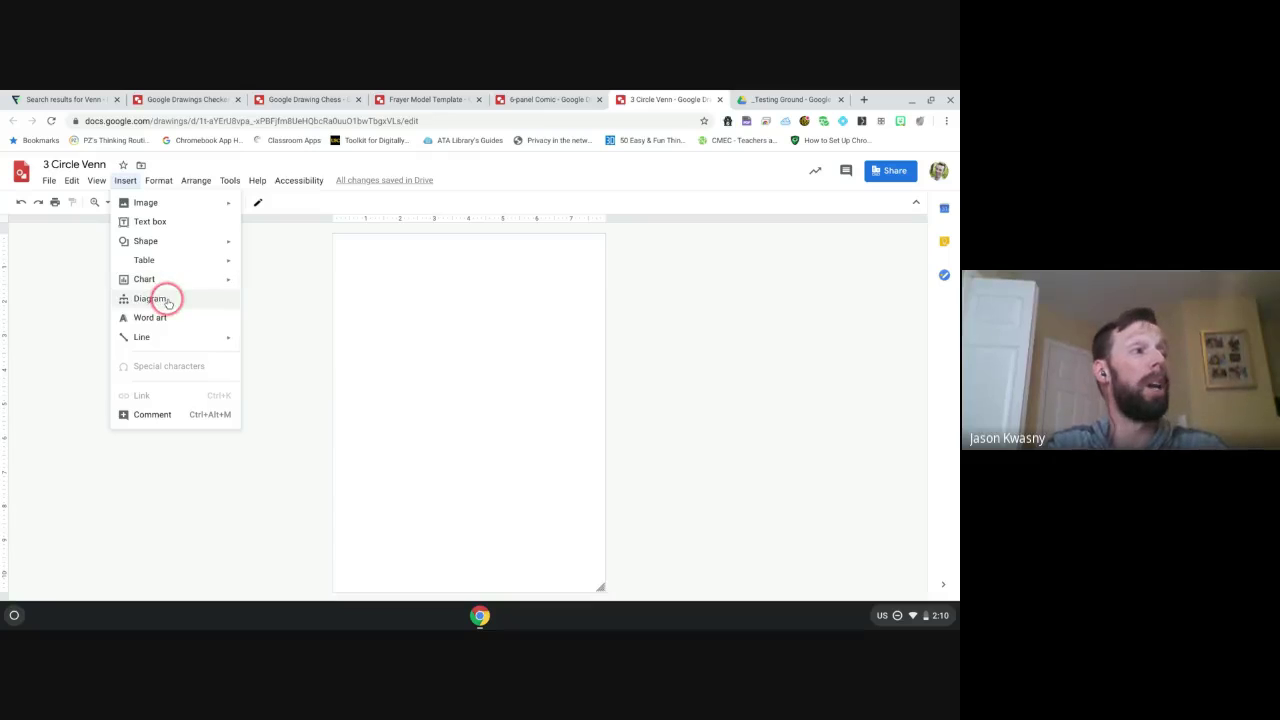
pyautogui.moveTo(163, 342)
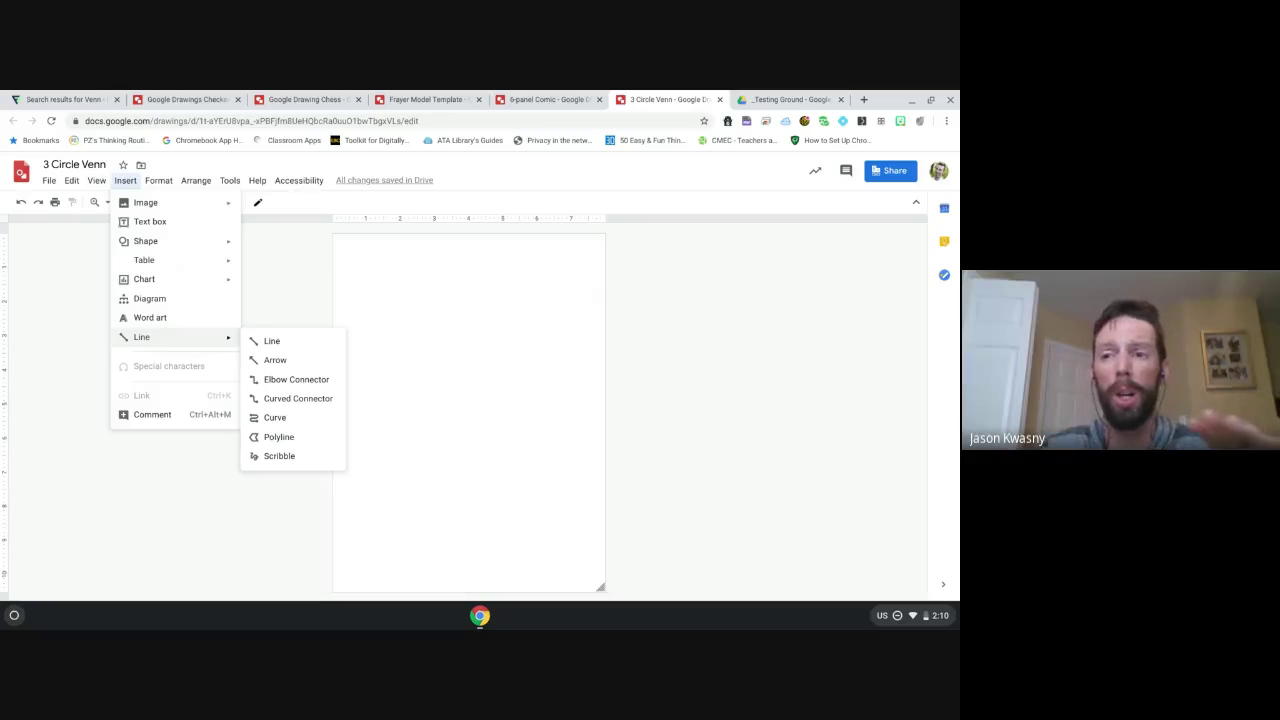
pyautogui.click(171, 334)
pyautogui.click(189, 302)
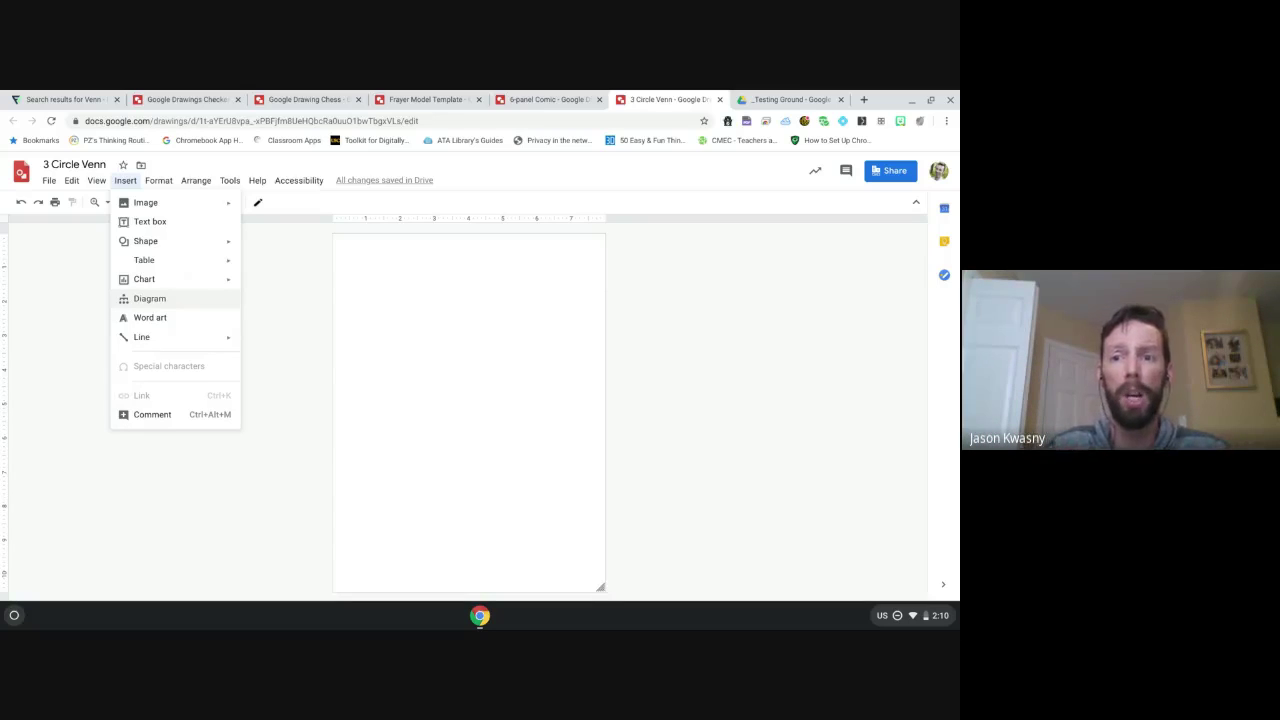
pyautogui.click(161, 223)
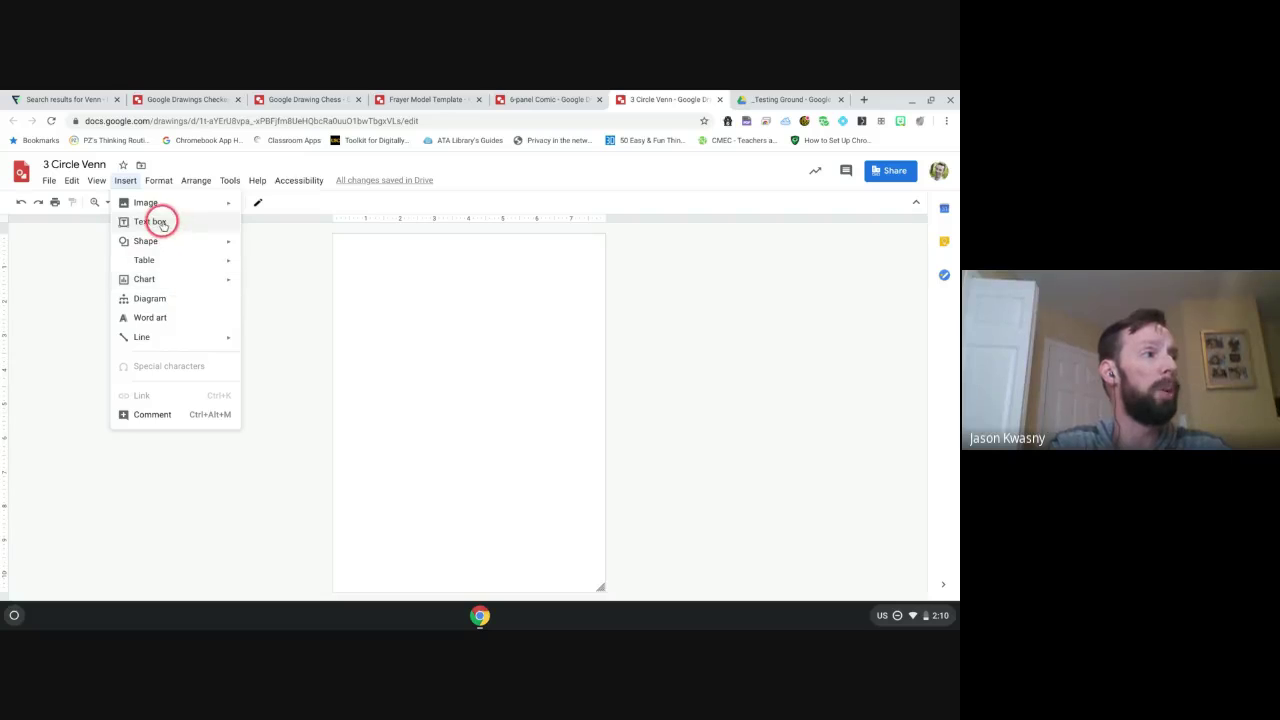
pyautogui.click(157, 241)
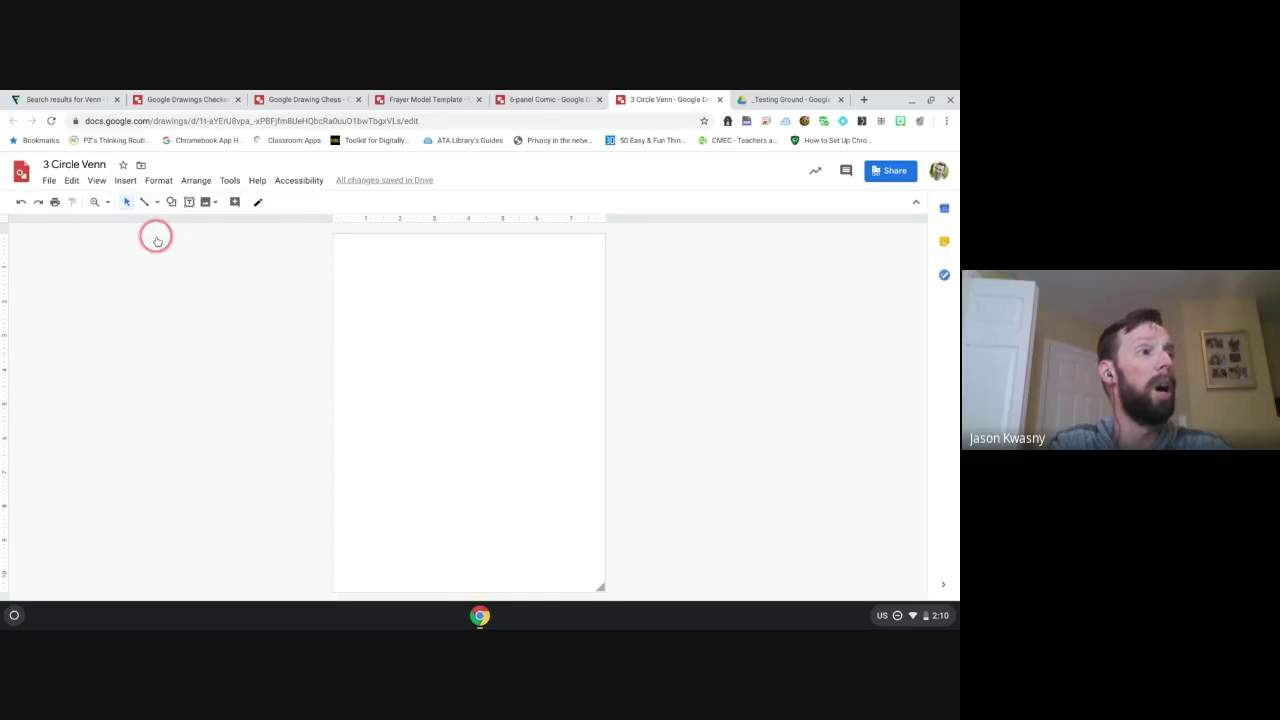
pyautogui.click(145, 204)
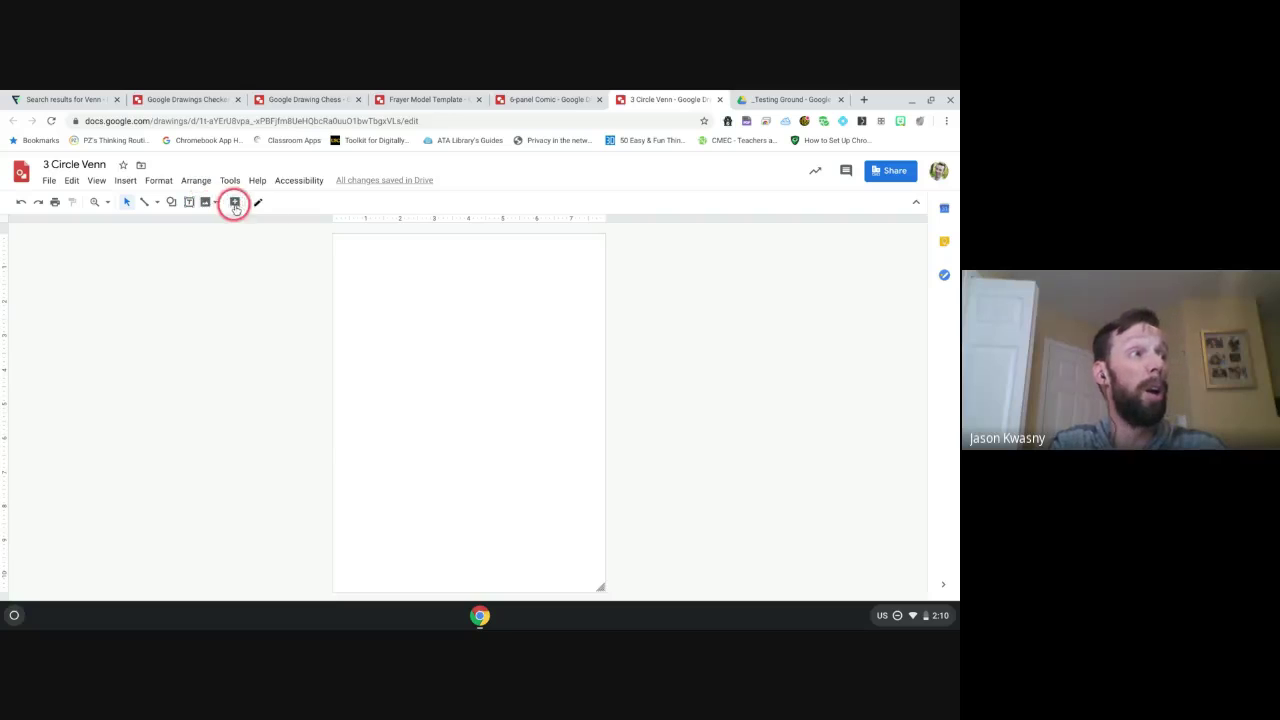
# Step: Draw a circle about 4.3 inches in diameter in the upper middle area of the page
pyautogui.click(172, 204)
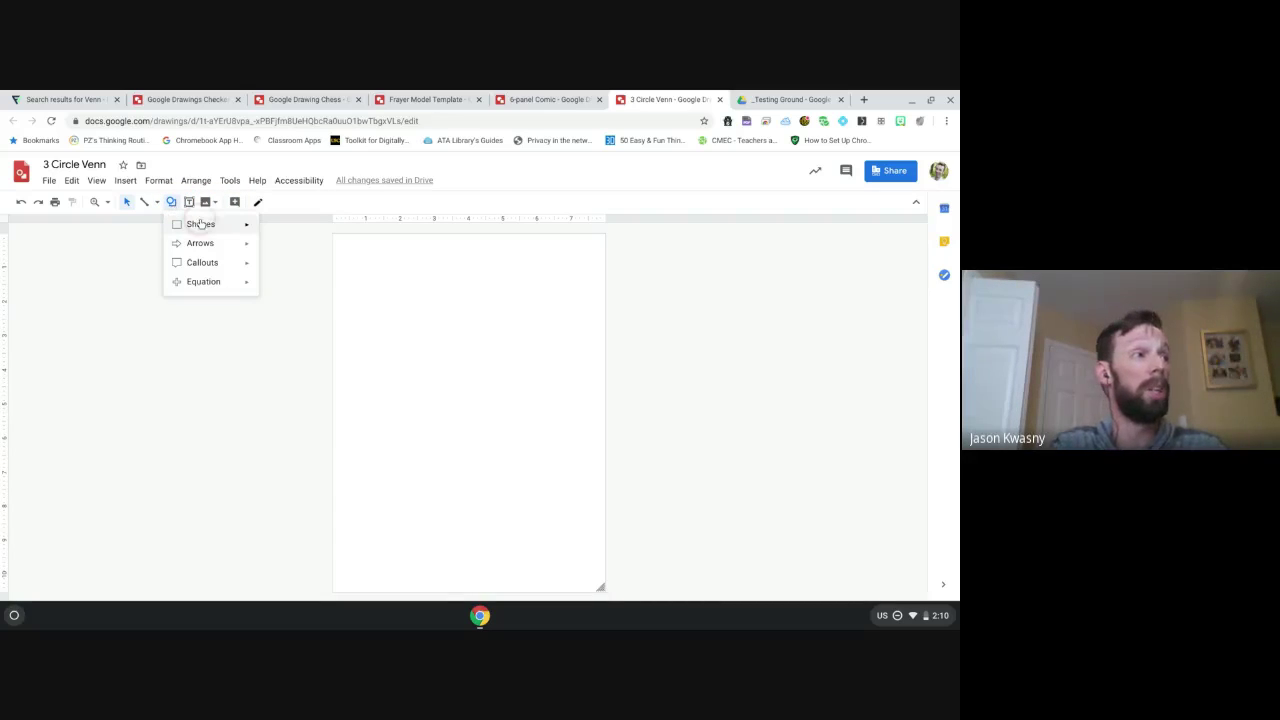
pyautogui.moveTo(208, 223)
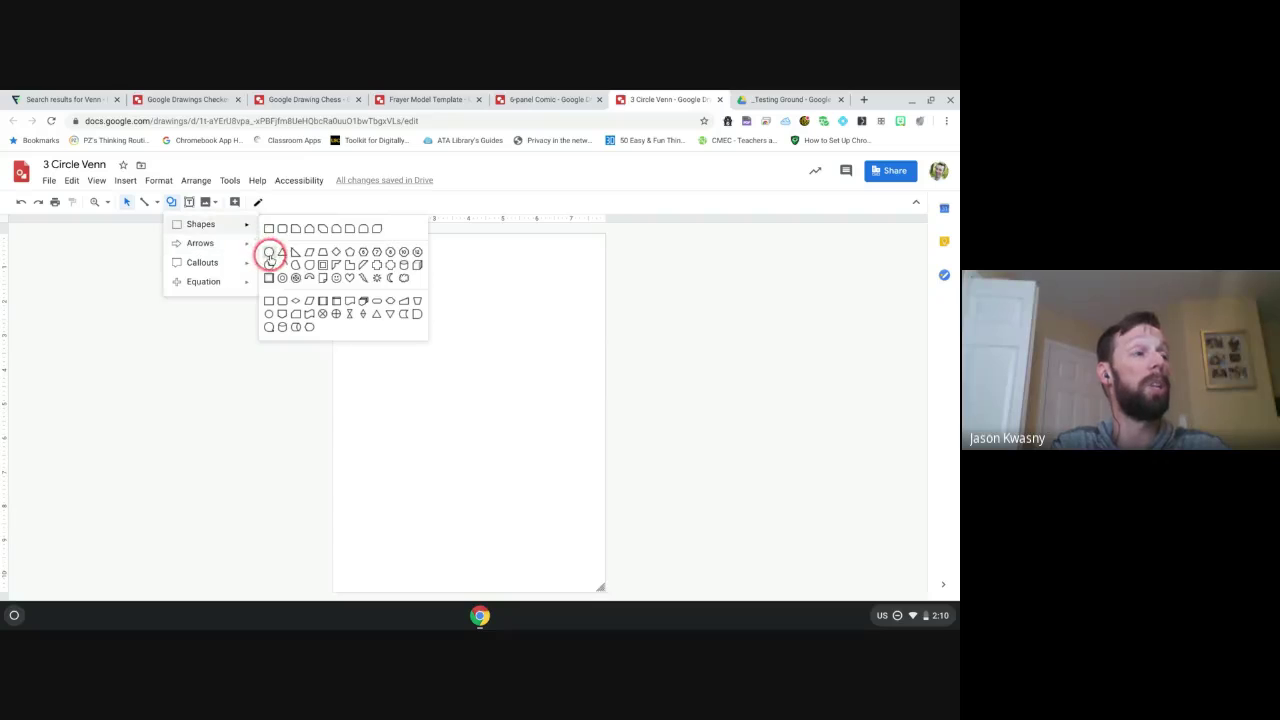
pyautogui.click(268, 253)
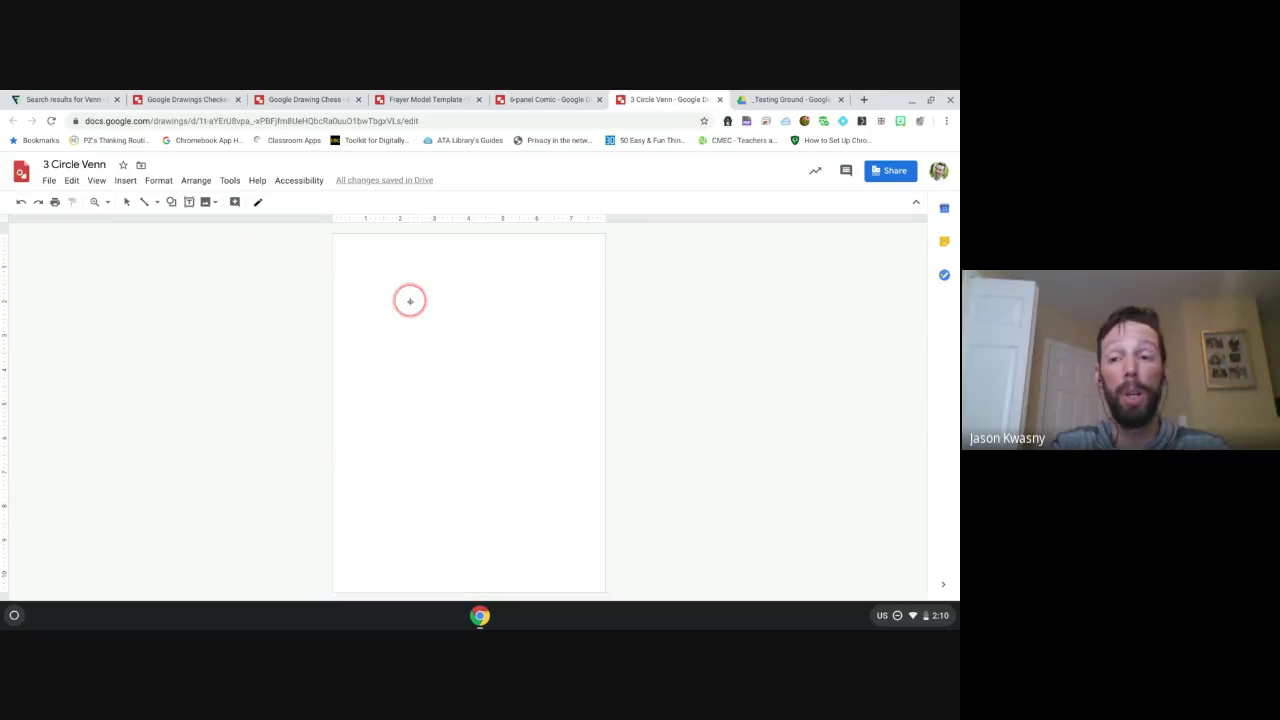
pyautogui.moveTo(410, 301); pyautogui.dragTo(568, 463)
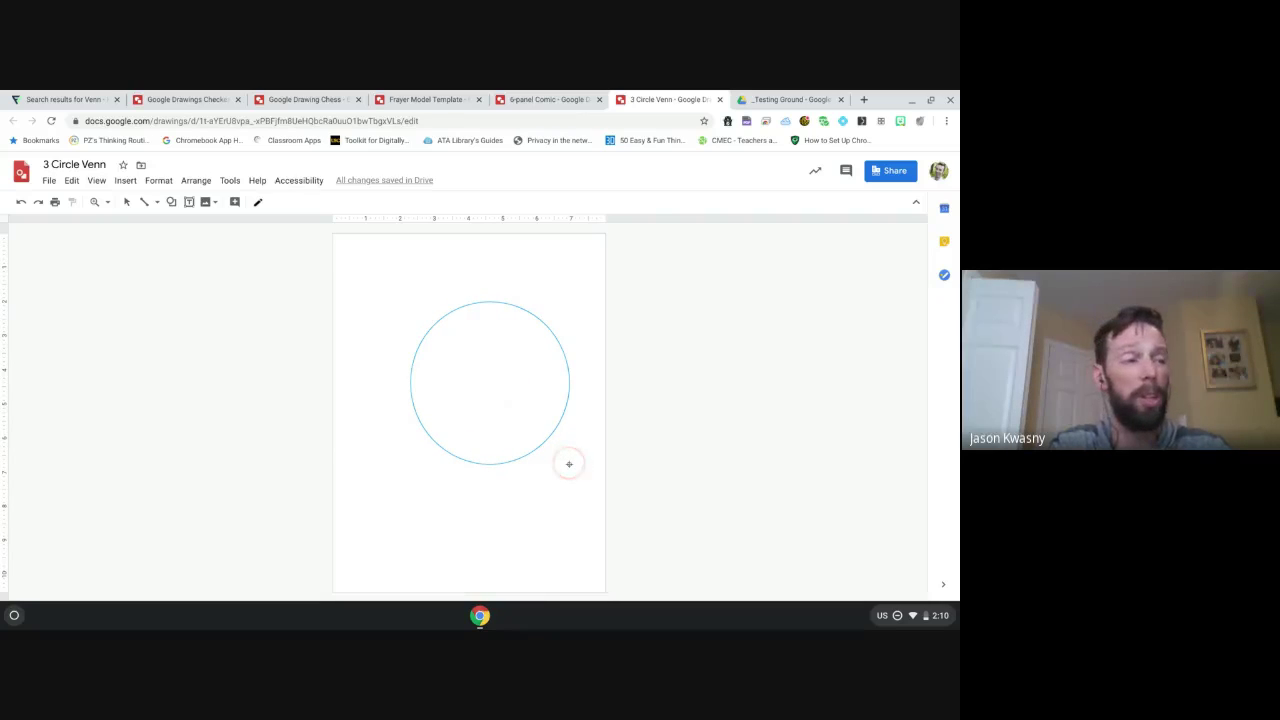
pyautogui.moveTo(568, 463)
pyautogui.mouseDown()
pyautogui.moveTo(485, 460)
pyautogui.moveTo(500, 437)
pyautogui.moveTo(477, 429)
pyautogui.moveTo(438, 375)
pyautogui.moveTo(494, 454)
pyautogui.moveTo(434, 363)
pyautogui.moveTo(491, 437)
pyautogui.moveTo(449, 376)
pyautogui.moveTo(491, 311)
pyautogui.moveTo(509, 449)
pyautogui.mouseUp()
pyautogui.click(171, 202)
pyautogui.moveTo(194, 224)
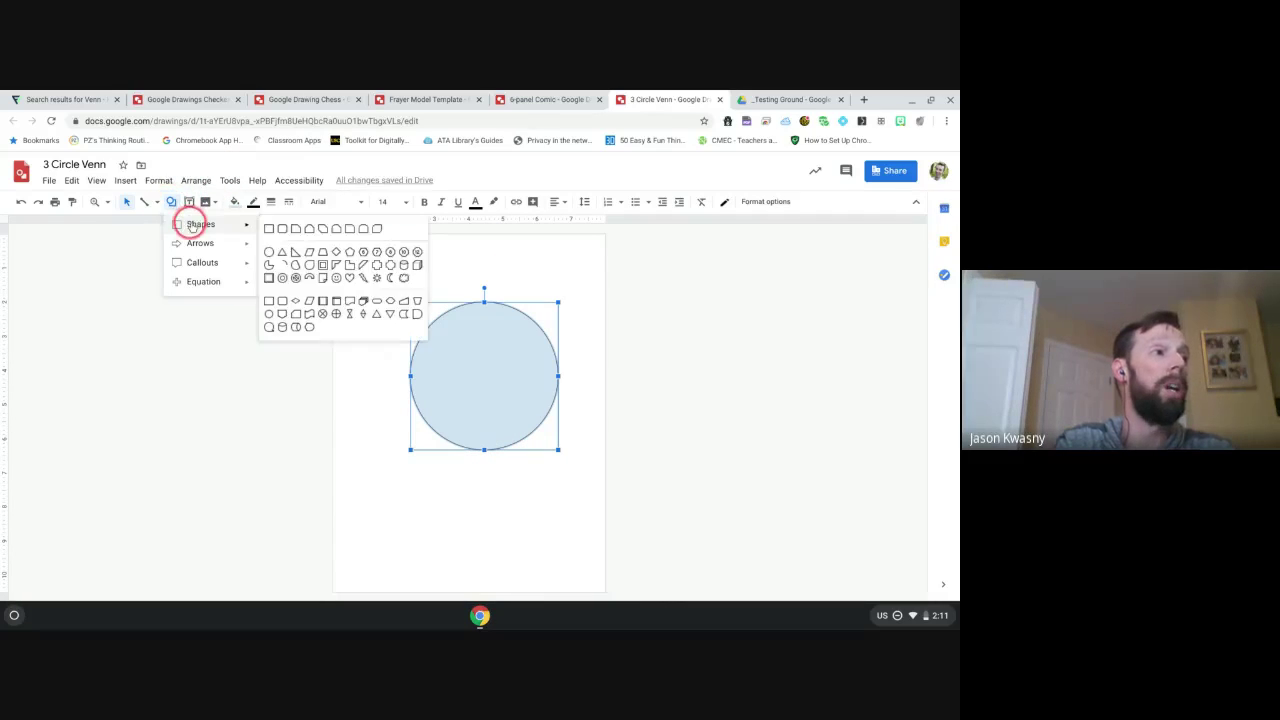
pyautogui.click(269, 234)
pyautogui.moveTo(378, 281); pyautogui.dragTo(423, 305)
pyautogui.hotkey('ctrl', 'z')
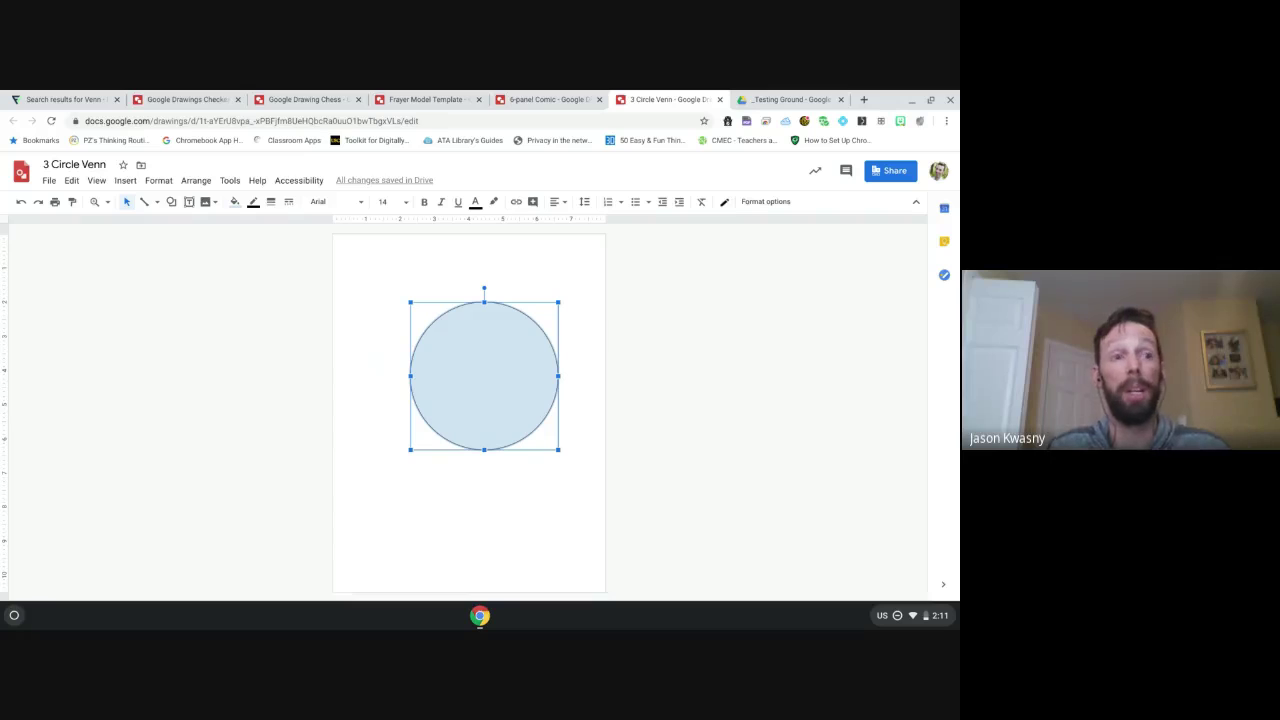
# Step: Move the circle to the page's upper left and duplicate it twice, placing one copy below it and one beyond the page's right edge
pyautogui.click(487, 370)
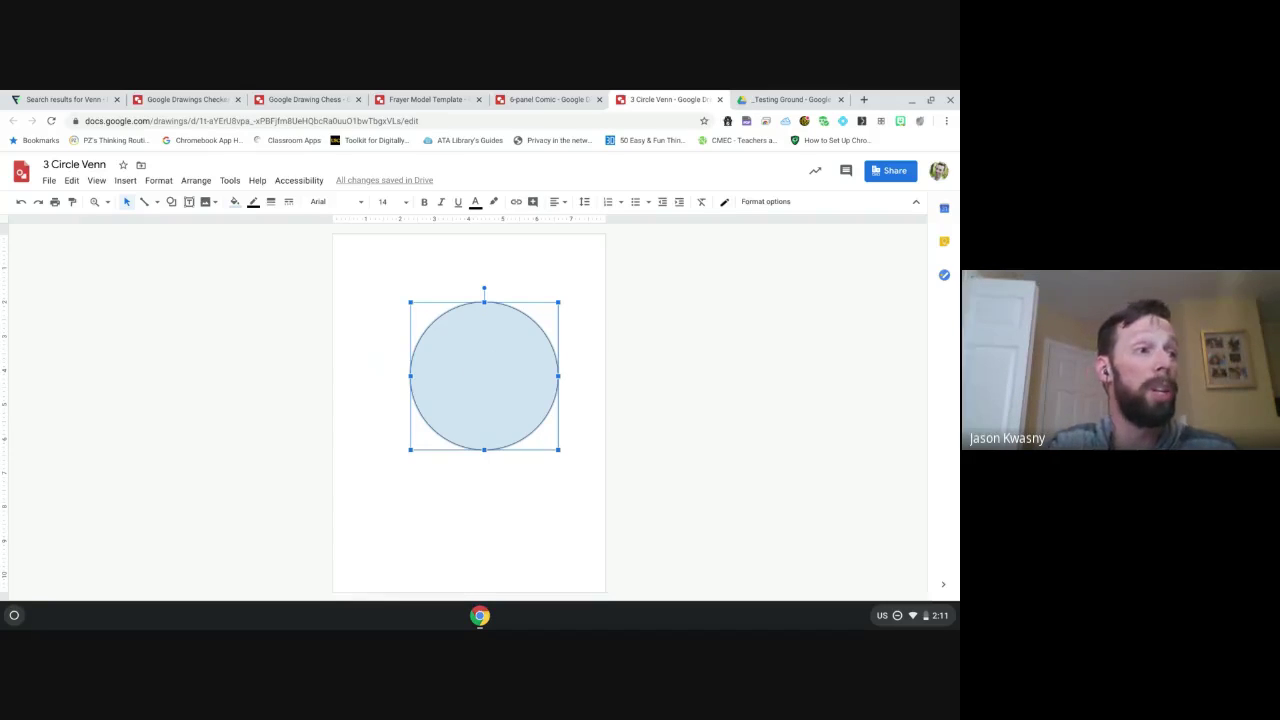
pyautogui.moveTo(484, 369); pyautogui.dragTo(420, 329)
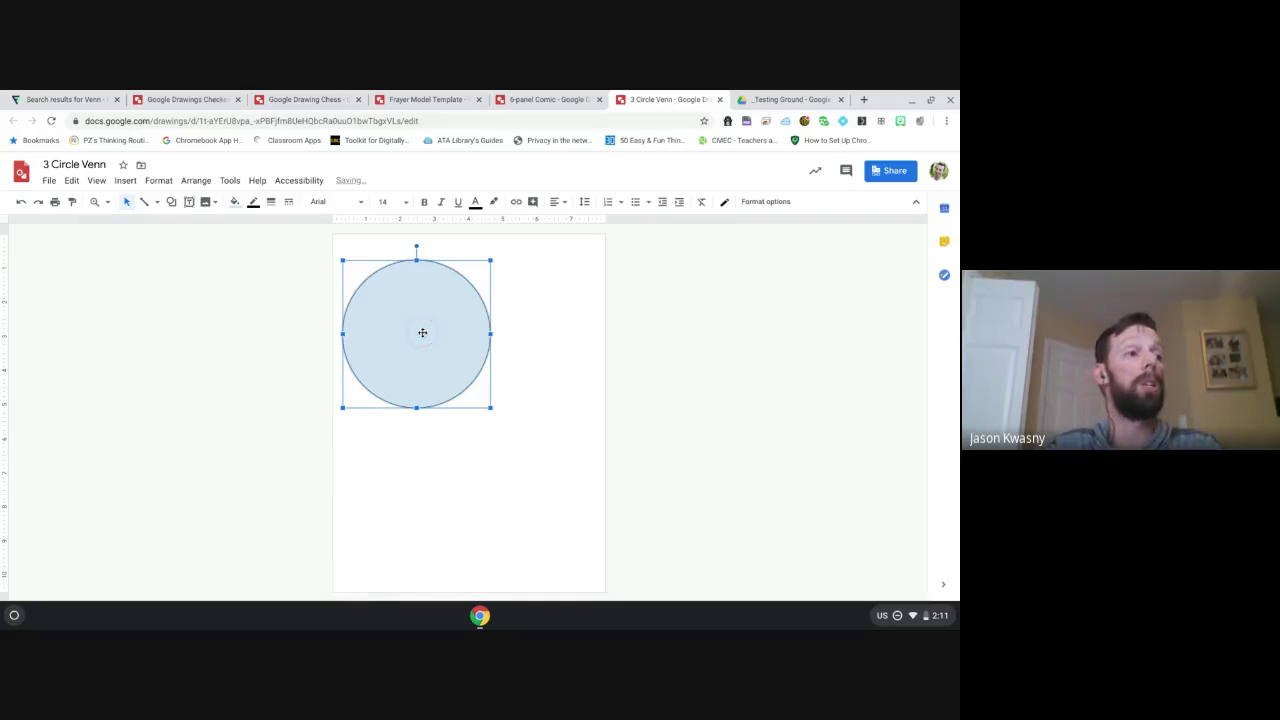
pyautogui.hotkey('ctrl', 'd')
pyautogui.moveTo(437, 329); pyautogui.dragTo(702, 338)
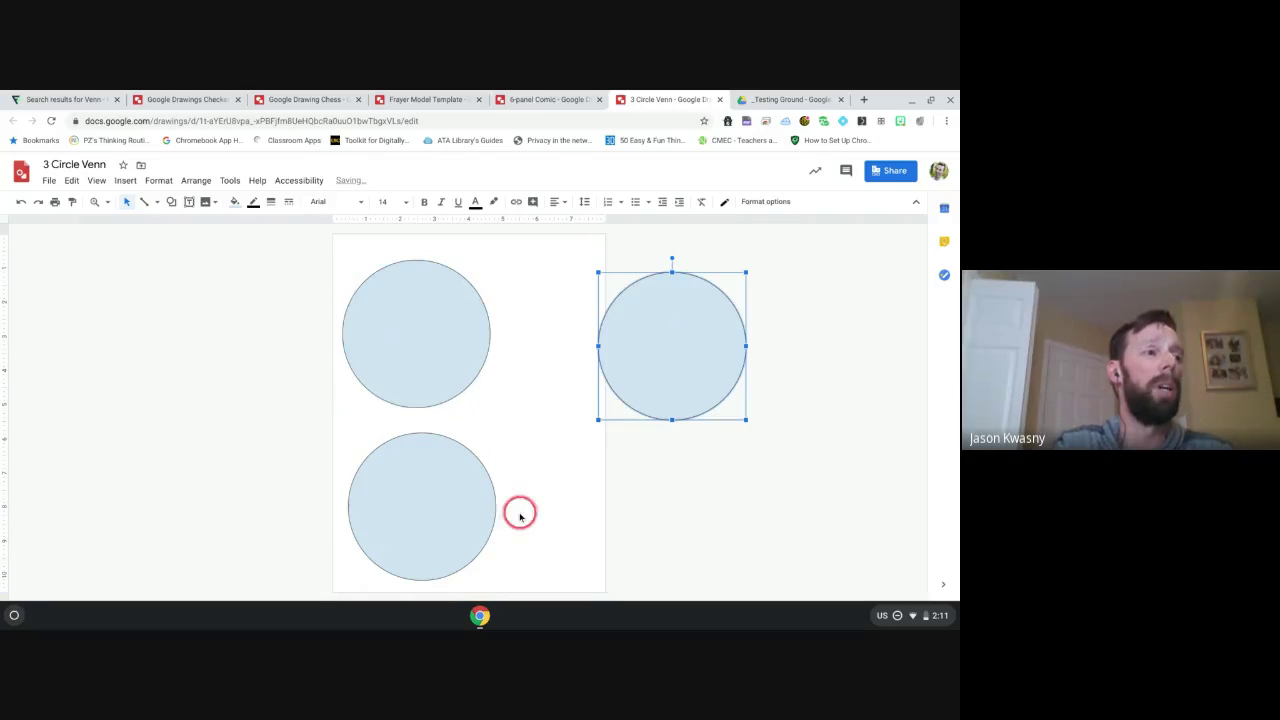
# Step: Align the lower circle directly under the upper one and centre the third circle on the page, overlapping both
pyautogui.moveTo(417, 500)
pyautogui.mouseDown()
pyautogui.moveTo(400, 491)
pyautogui.moveTo(411, 497)
pyautogui.mouseUp()
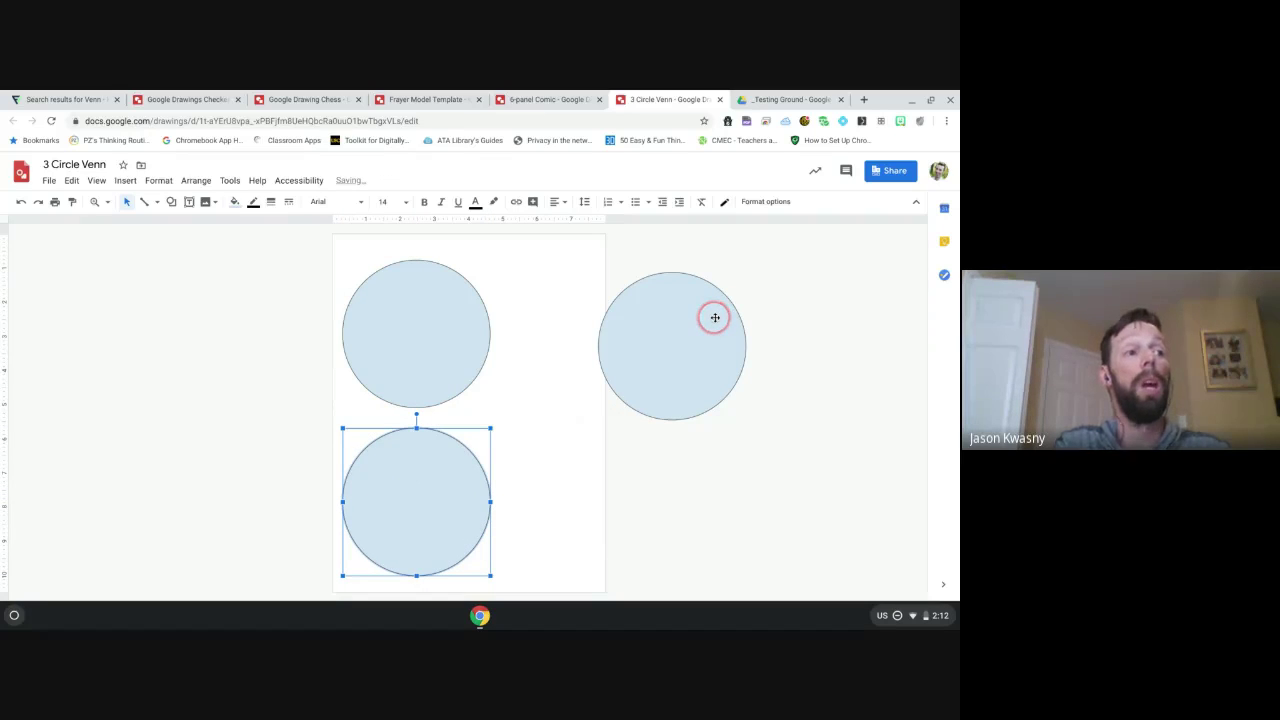
pyautogui.moveTo(715, 317); pyautogui.dragTo(511, 391)
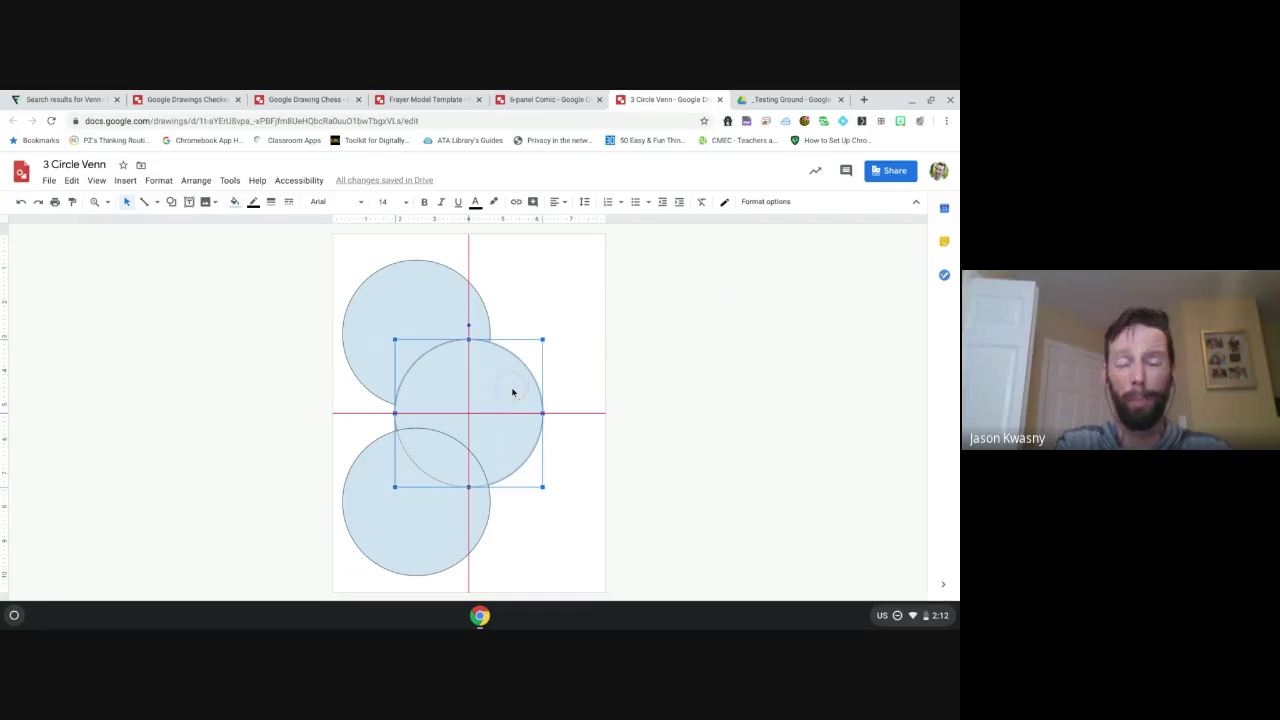
# Step: Move the centred circle up toward the page's right edge and bring the lower circle up so that it overlaps both others
pyautogui.moveTo(512, 391); pyautogui.dragTo(565, 376)
pyautogui.moveTo(562, 358); pyautogui.dragTo(549, 366)
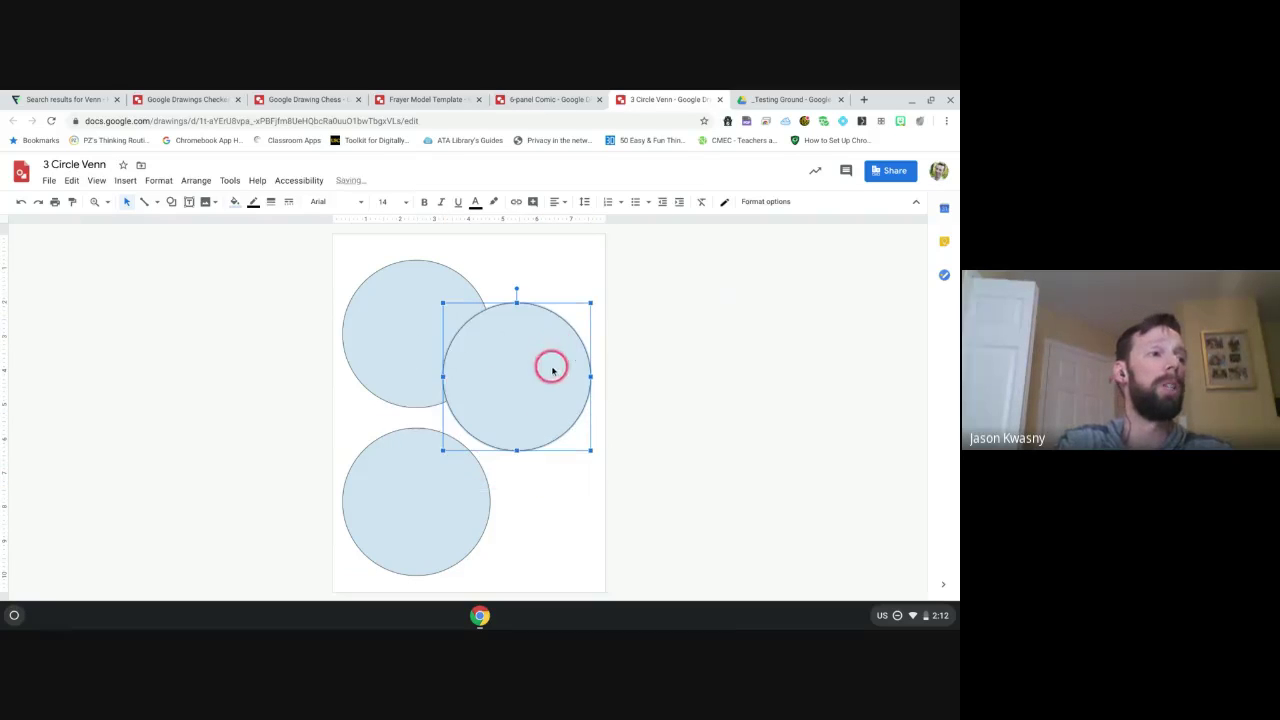
pyautogui.moveTo(429, 551); pyautogui.dragTo(459, 480)
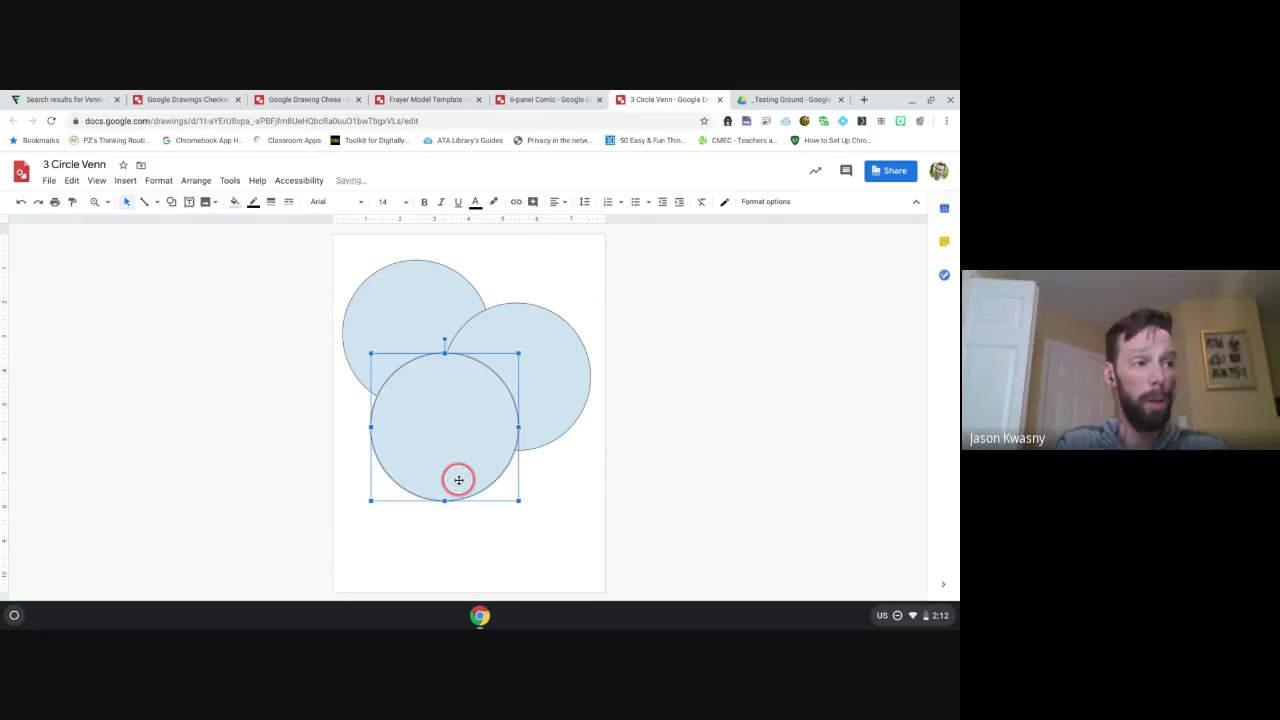
# Step: Select all three circles and set their border weight to 4px
pyautogui.moveTo(351, 246); pyautogui.dragTo(597, 530)
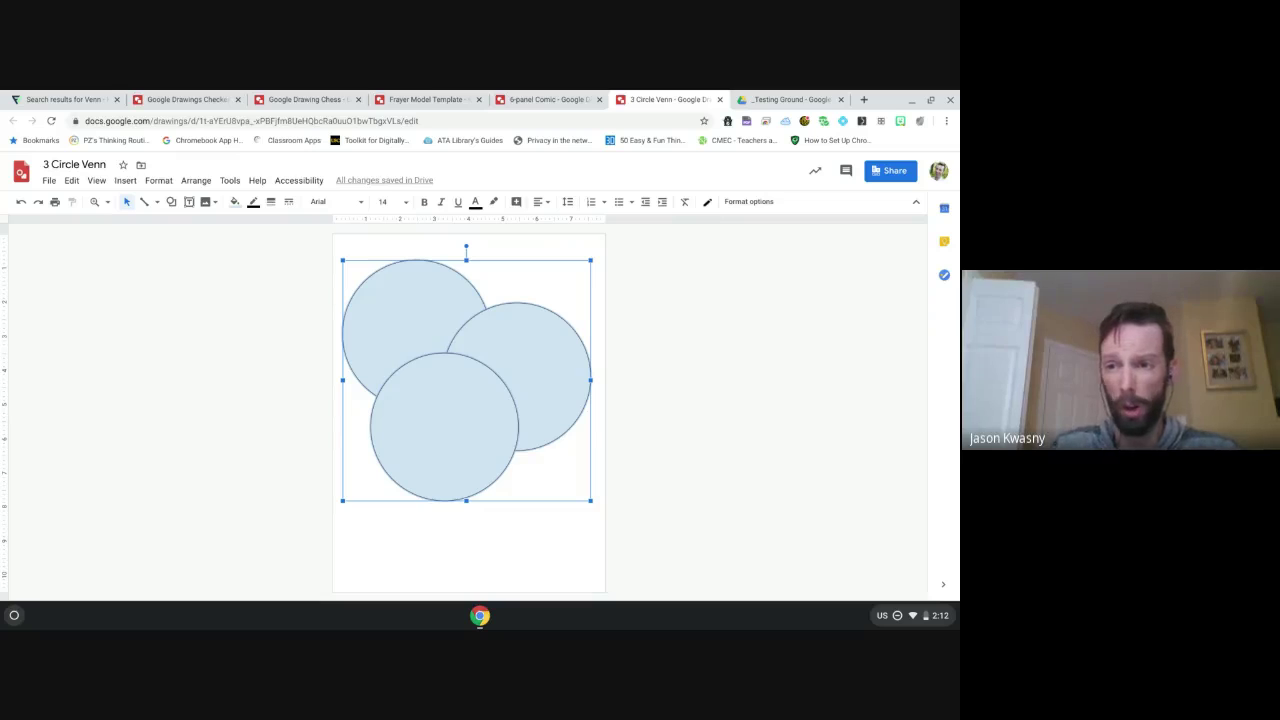
pyautogui.click(270, 202)
pyautogui.click(295, 281)
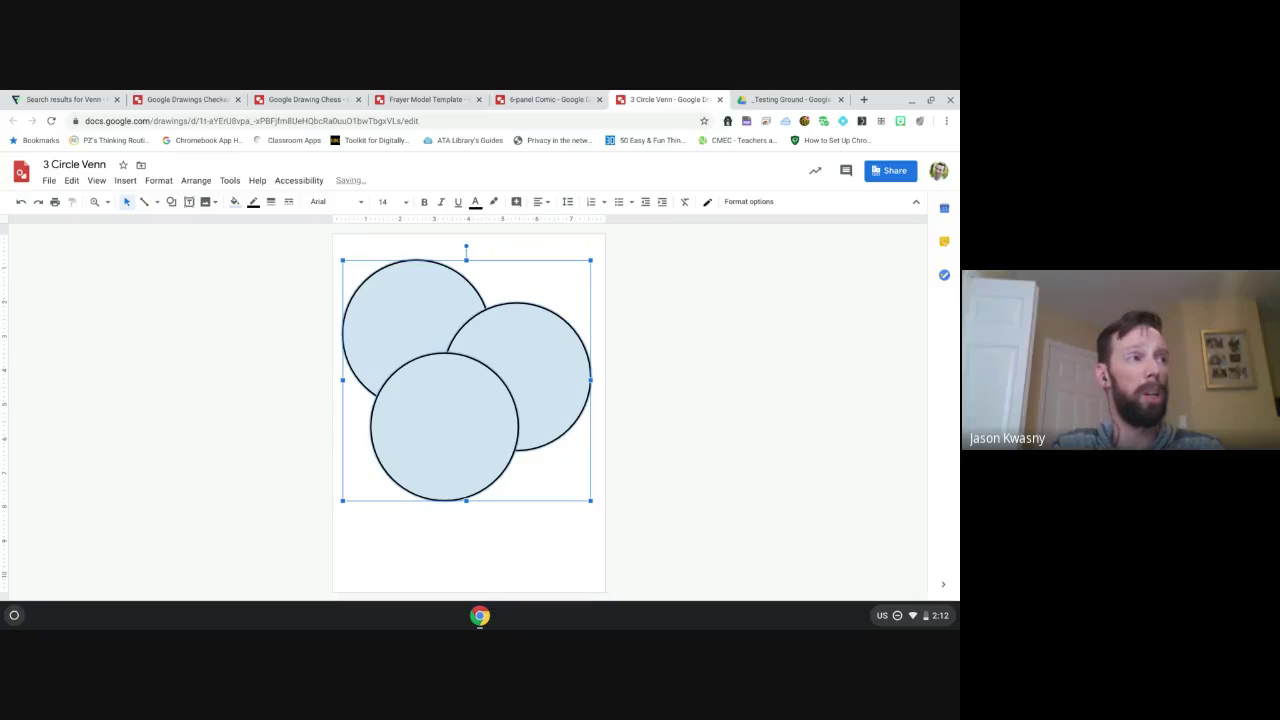
pyautogui.click(288, 202)
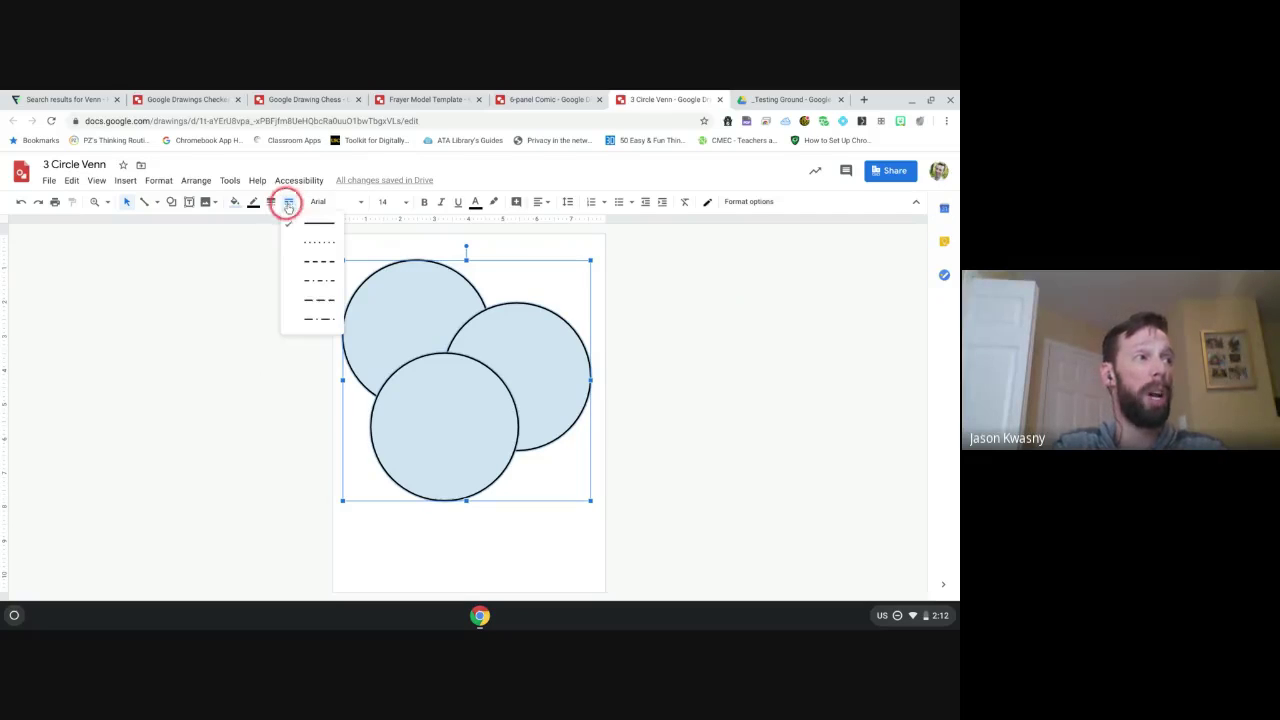
pyautogui.click(270, 202)
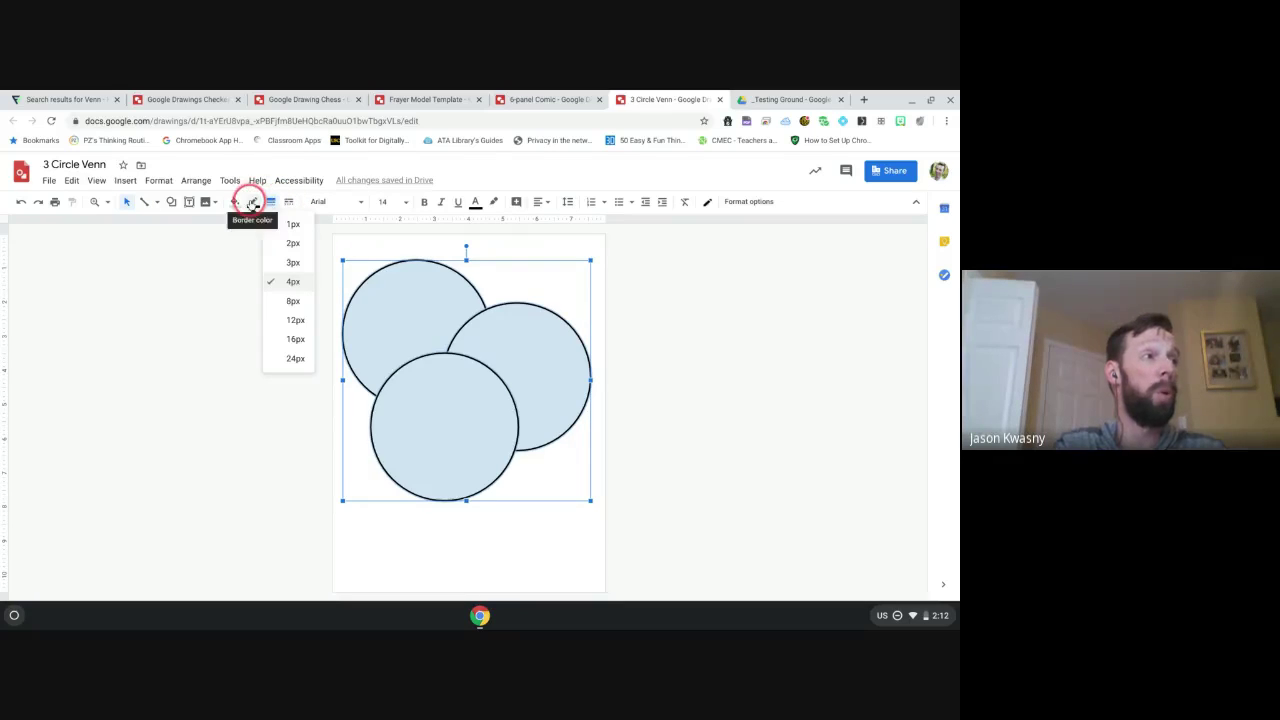
# Step: Try a transparent border on the three circles, and set their border colour to black
pyautogui.click(252, 202)
pyautogui.click(314, 228)
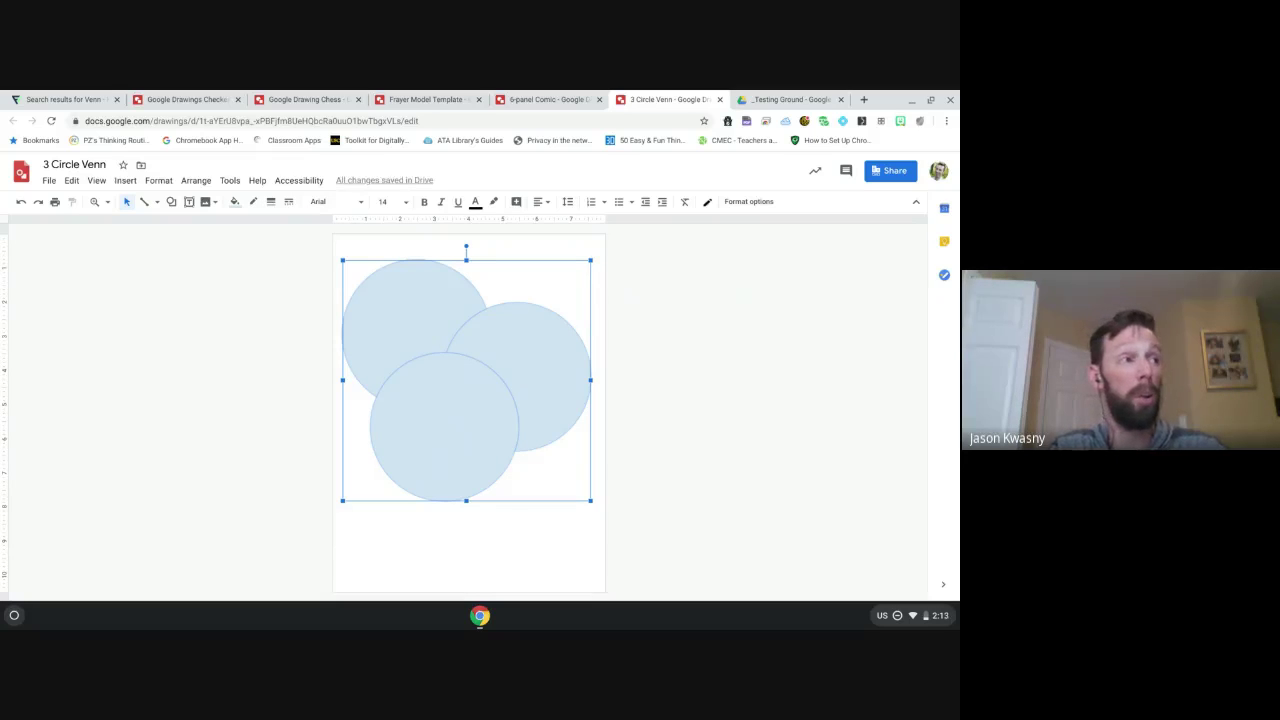
pyautogui.click(253, 202)
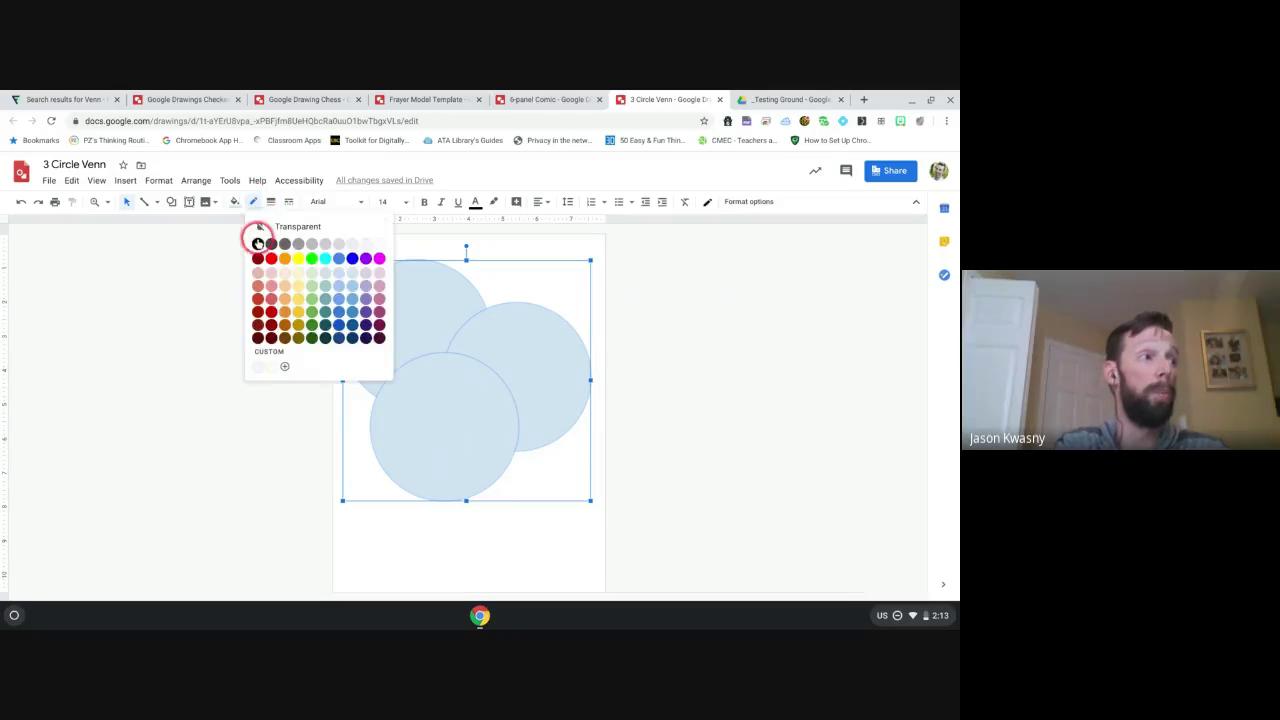
pyautogui.click(257, 244)
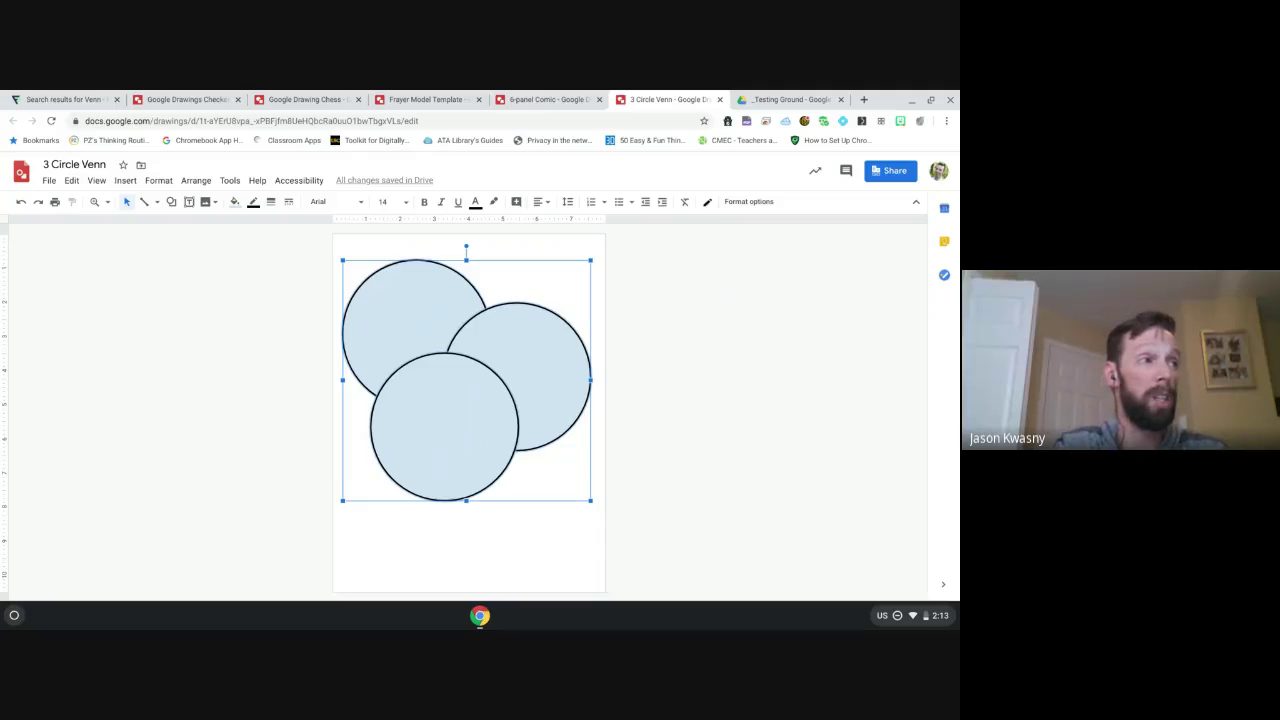
# Step: Try a dotted border on the three circles, return it to a solid line and deselect them
pyautogui.click(289, 202)
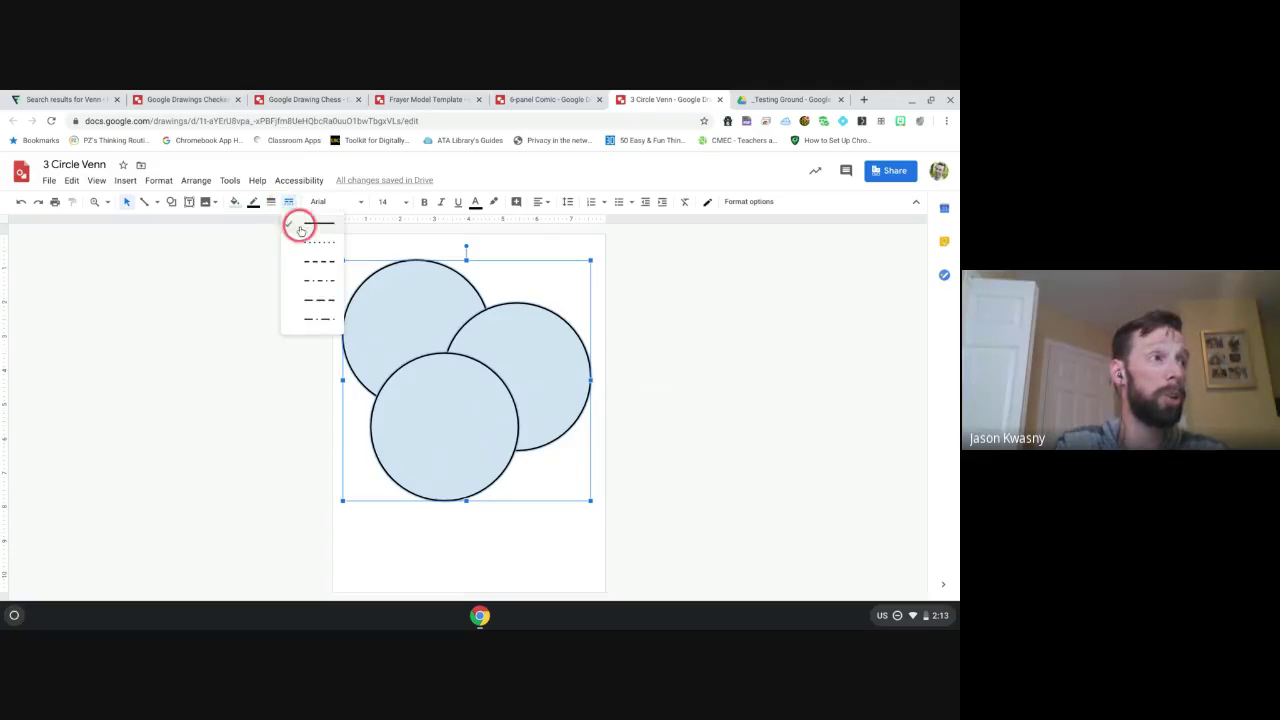
pyautogui.click(306, 242)
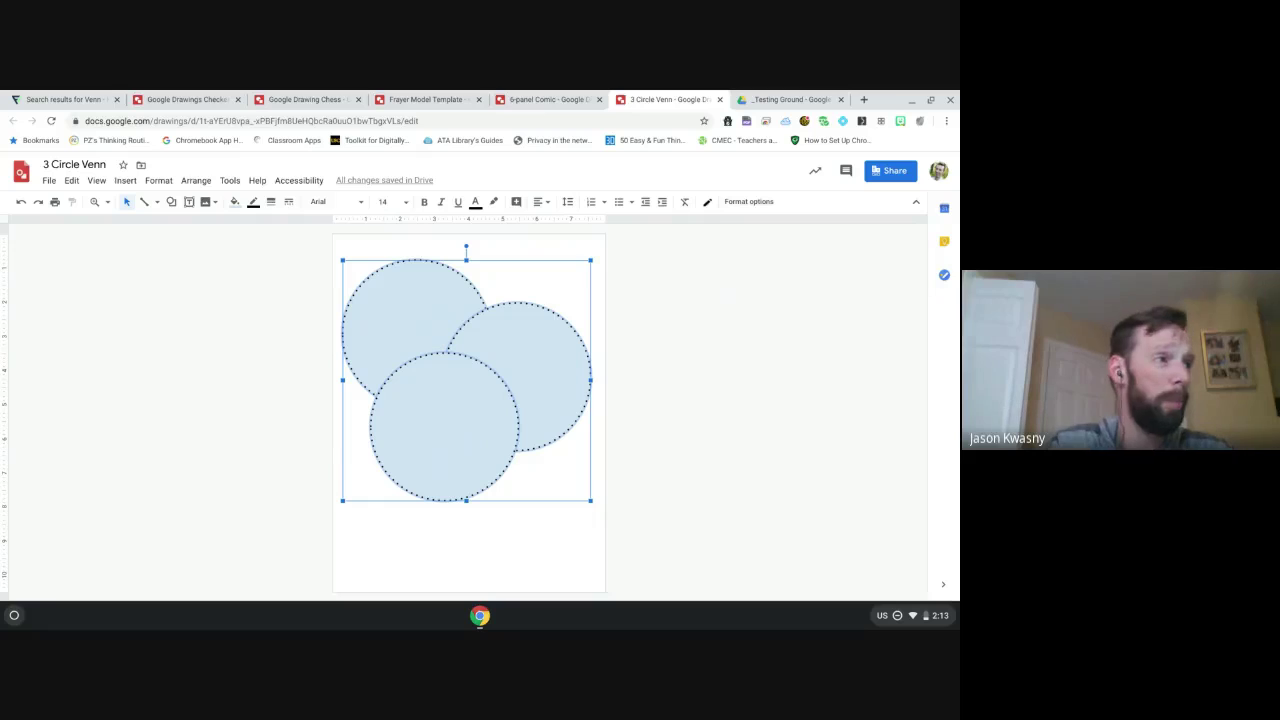
pyautogui.click(289, 202)
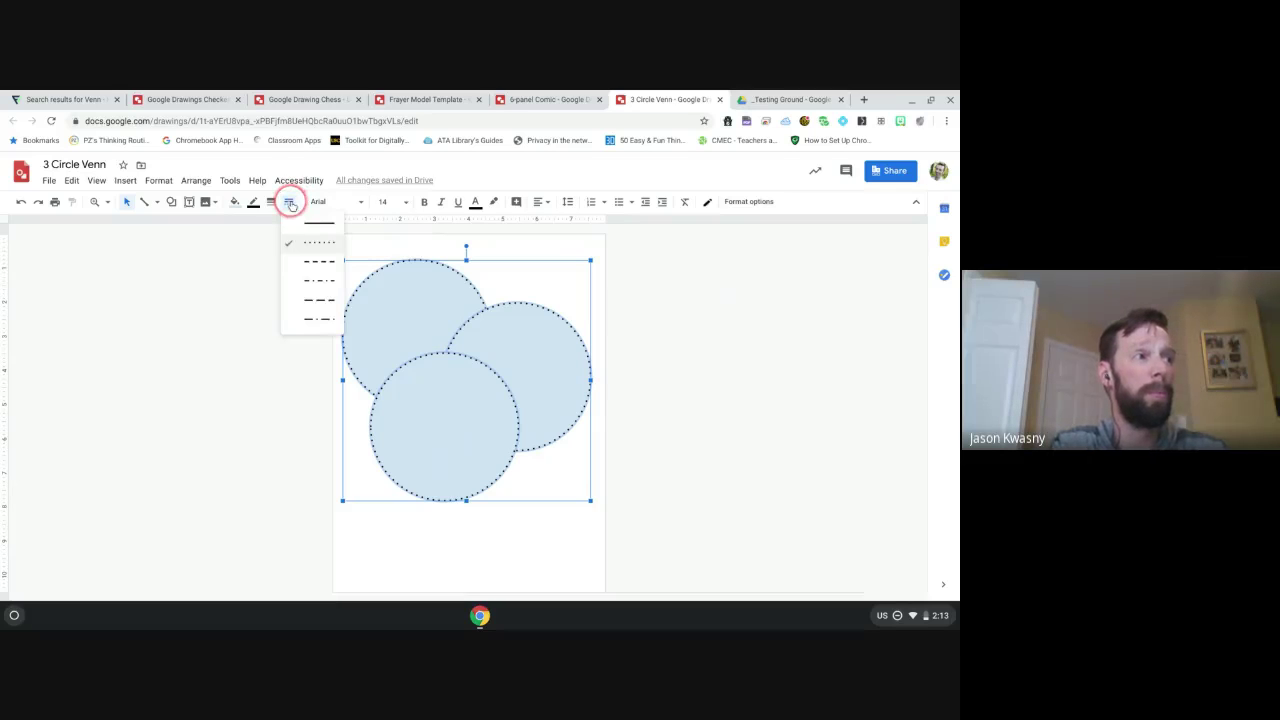
pyautogui.click(319, 222)
pyautogui.click(363, 250)
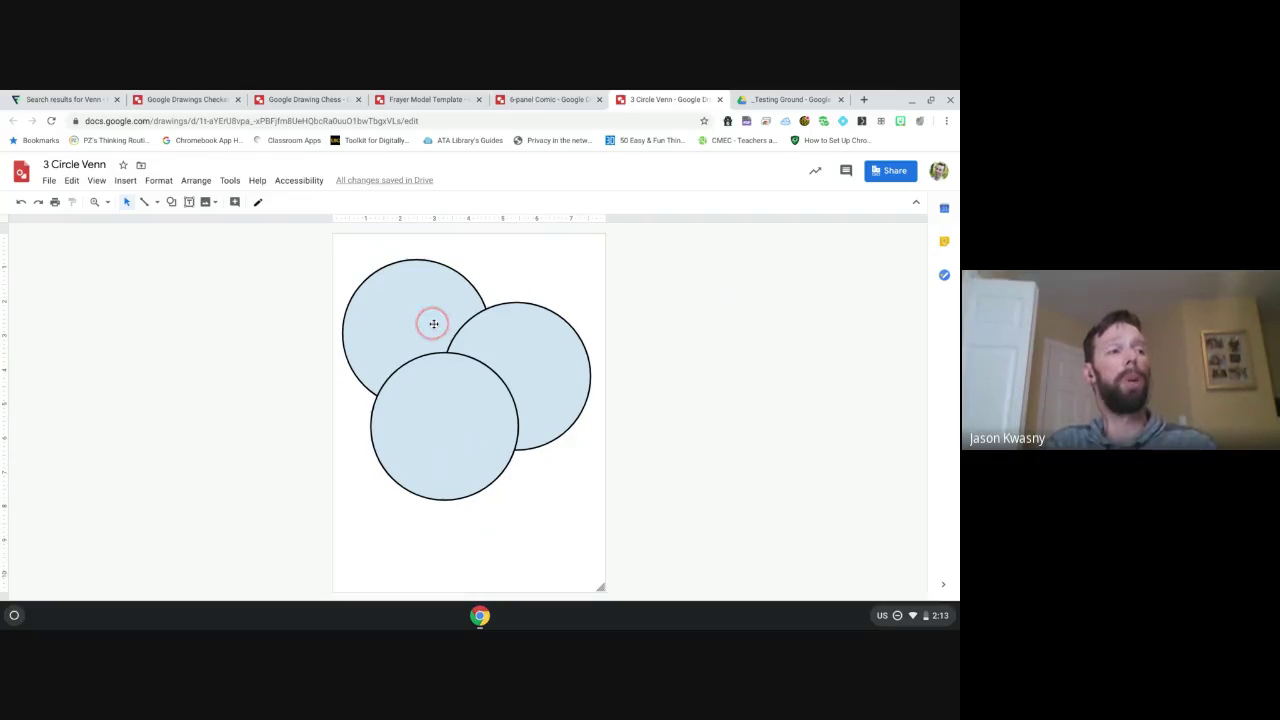
# Step: Move the right circle level with the upper left one, and centre the lower circle horizontally so it overlaps both
pyautogui.moveTo(543, 349); pyautogui.dragTo(546, 309)
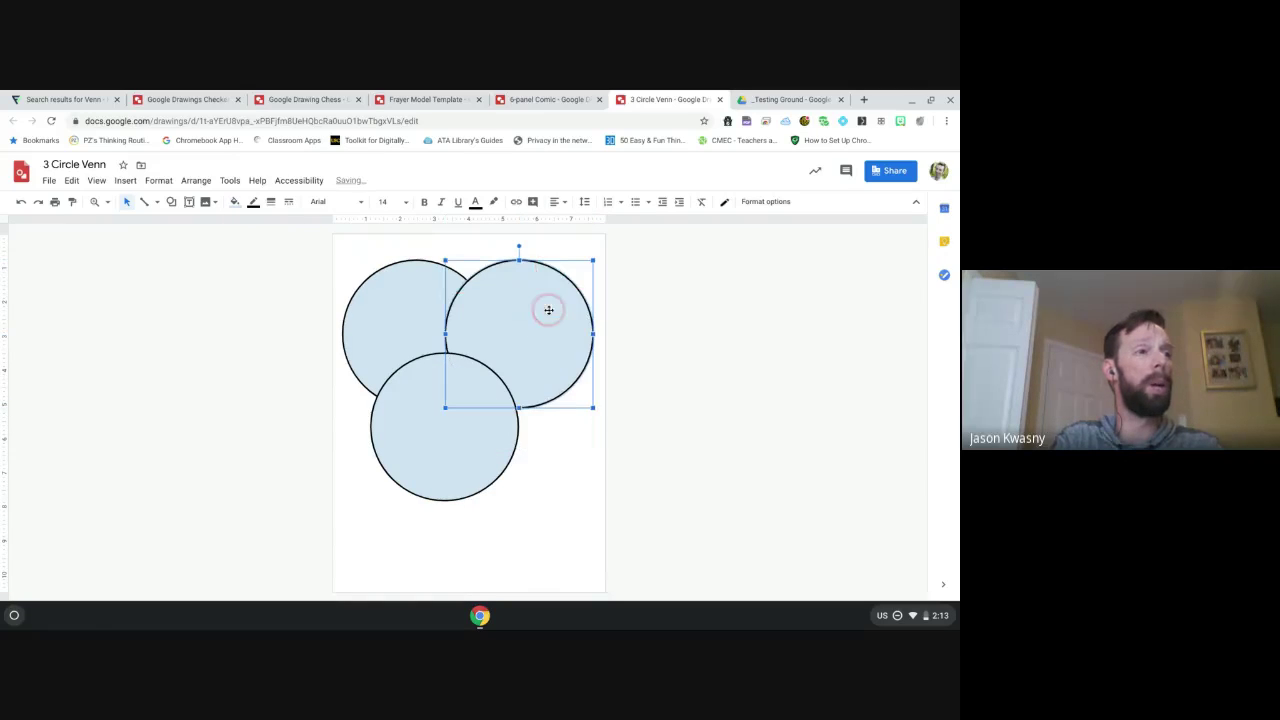
pyautogui.moveTo(443, 457); pyautogui.dragTo(470, 436)
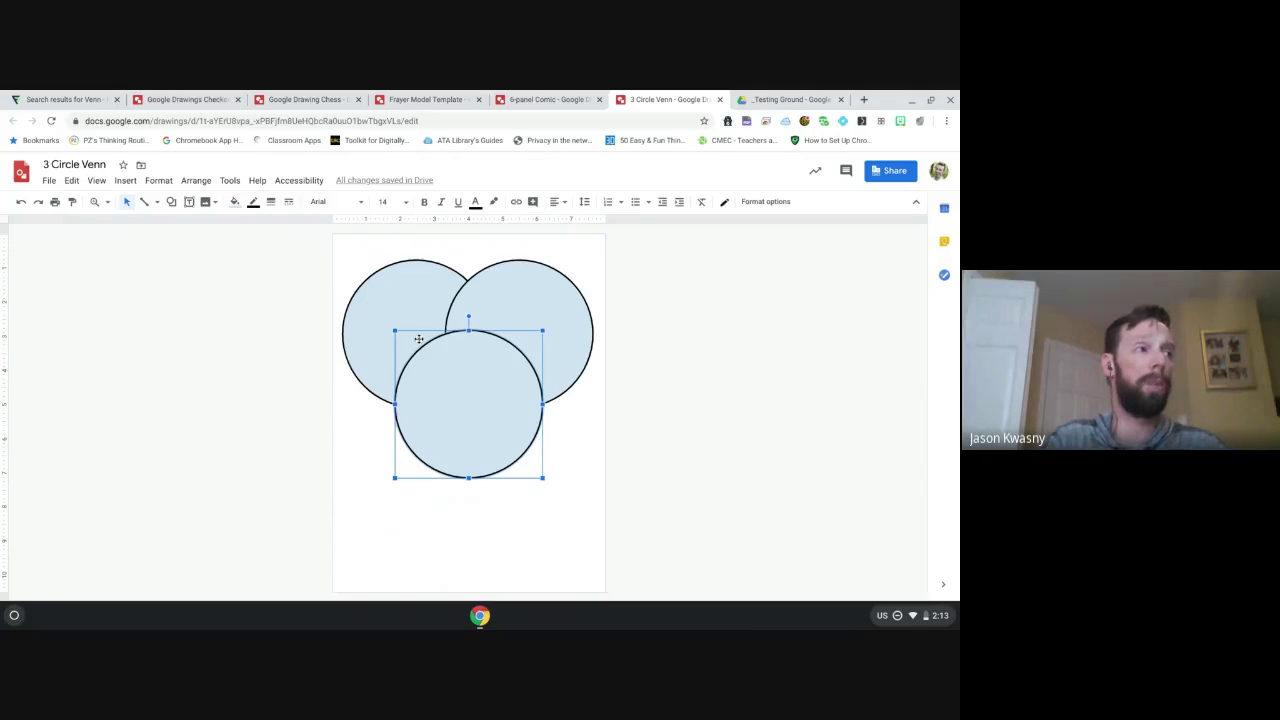
# Step: Fill the lower circle with light yellow (#fff2cc) and make the fill semi-transparent through a custom colour
pyautogui.click(235, 203)
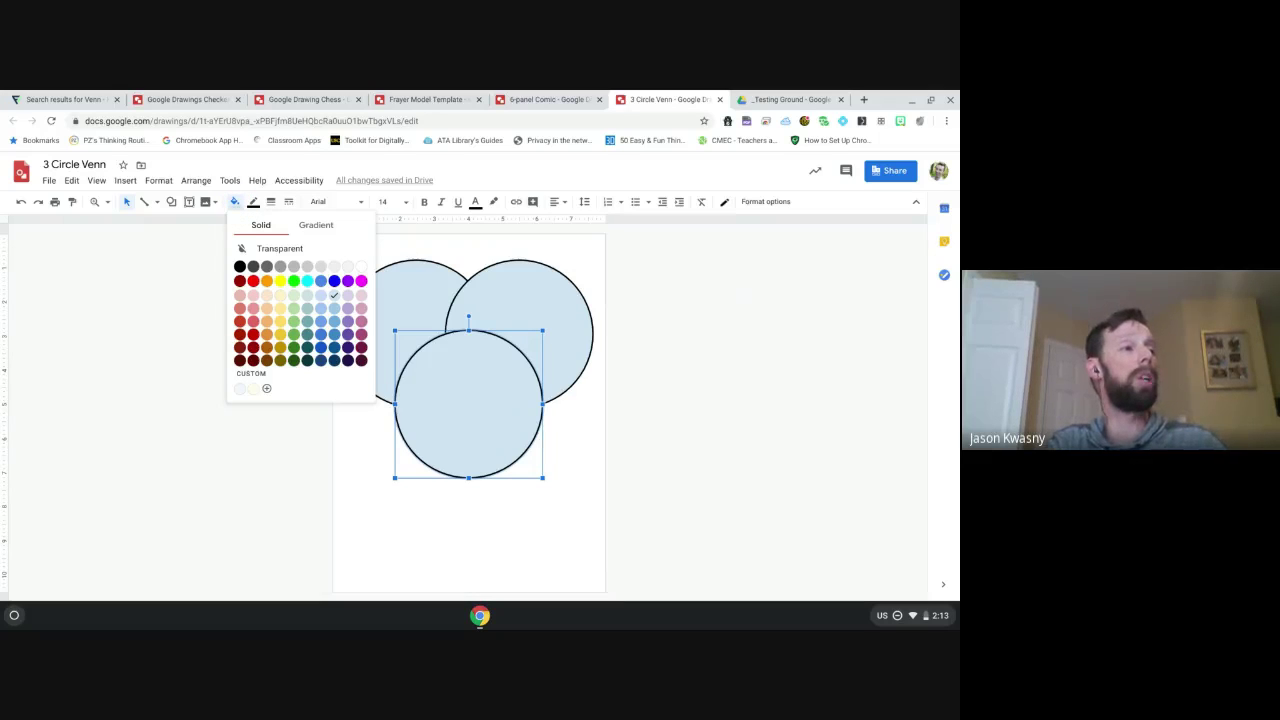
pyautogui.click(280, 296)
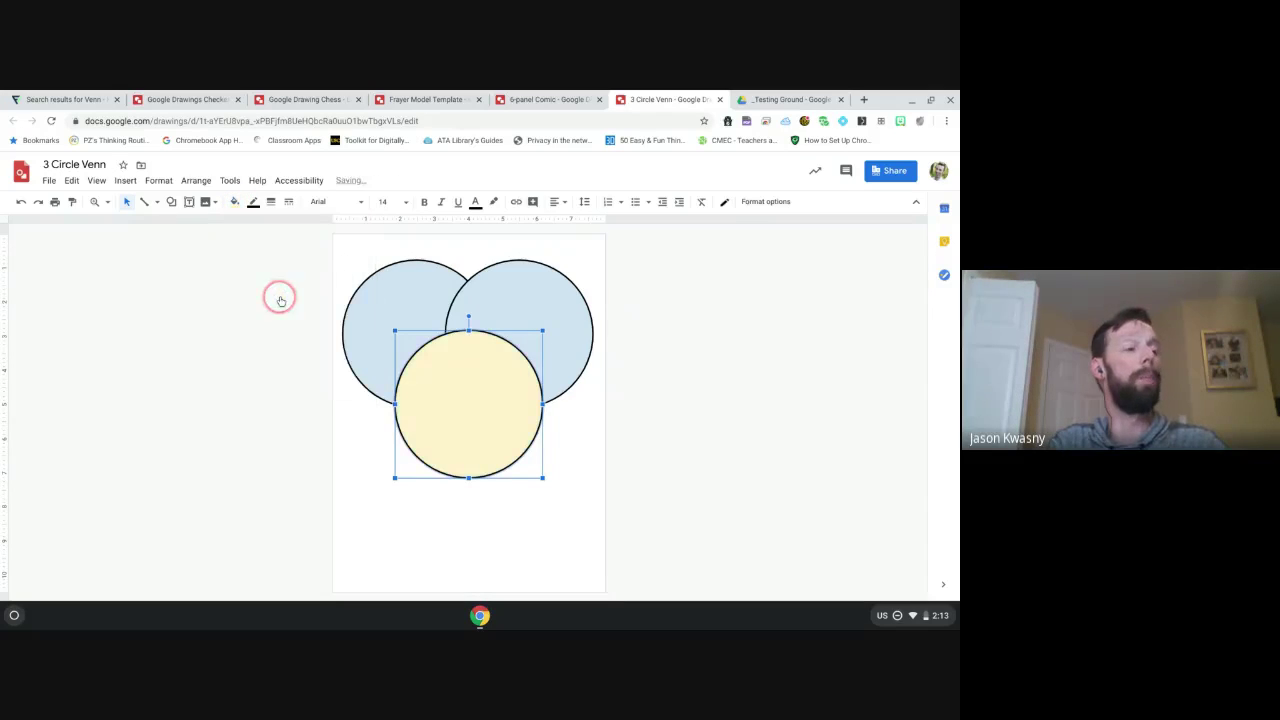
pyautogui.click(235, 203)
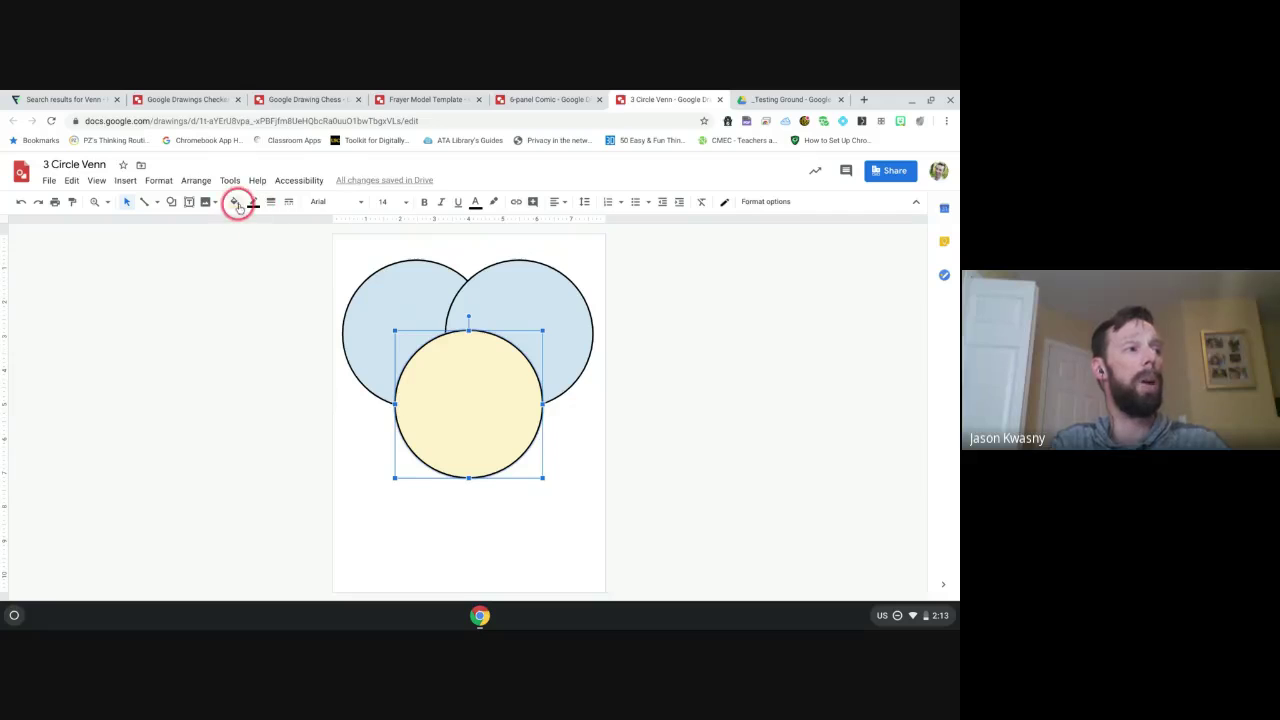
pyautogui.click(252, 374)
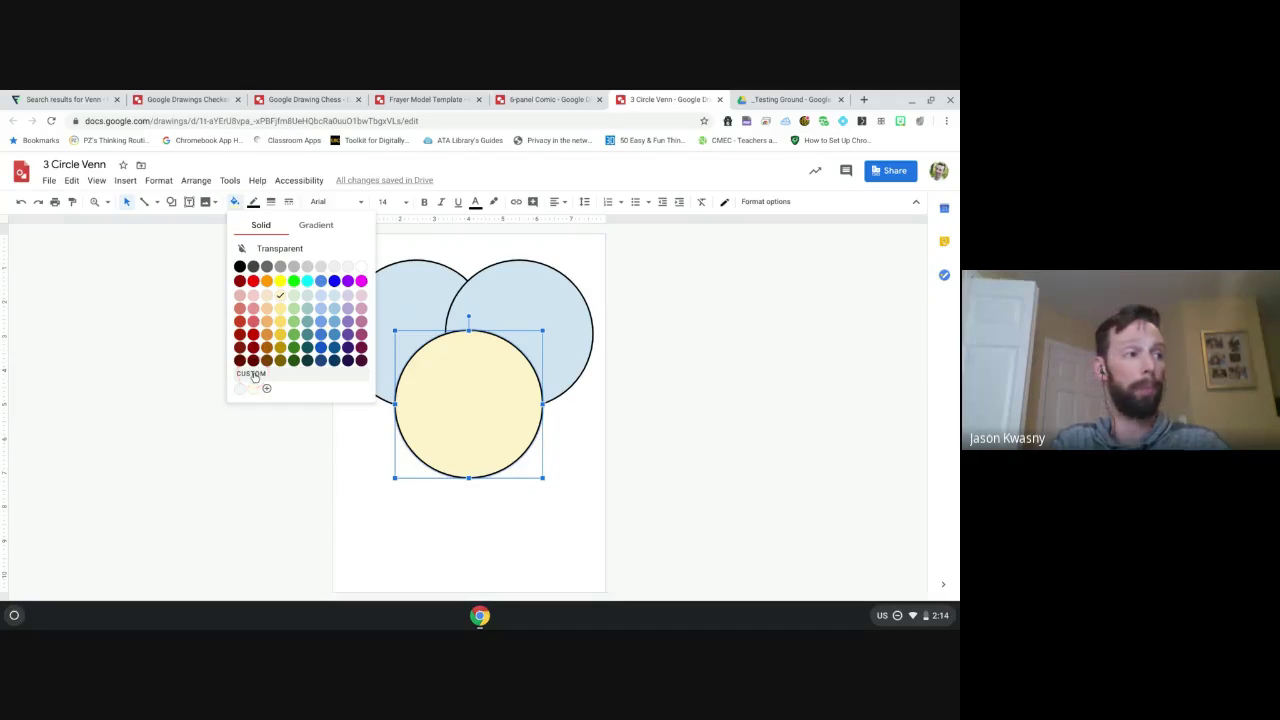
pyautogui.click(253, 376)
pyautogui.click(532, 444)
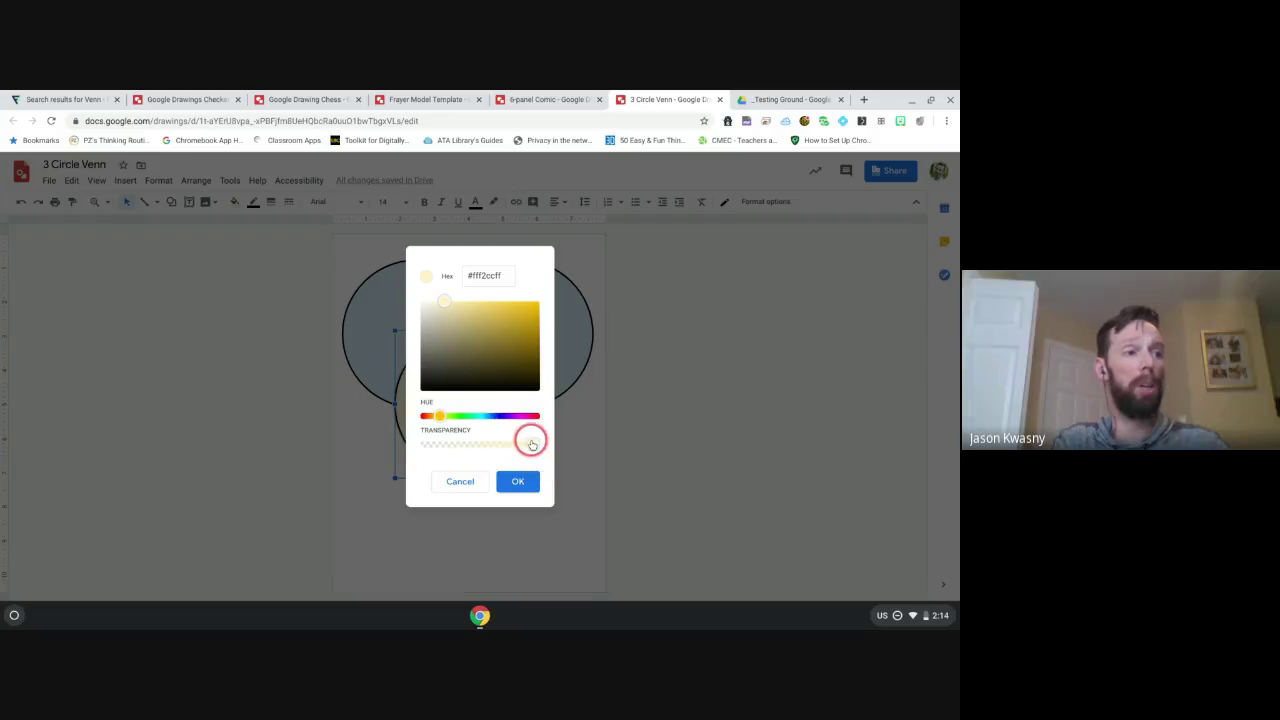
pyautogui.moveTo(532, 444); pyautogui.dragTo(470, 446)
pyautogui.click(517, 483)
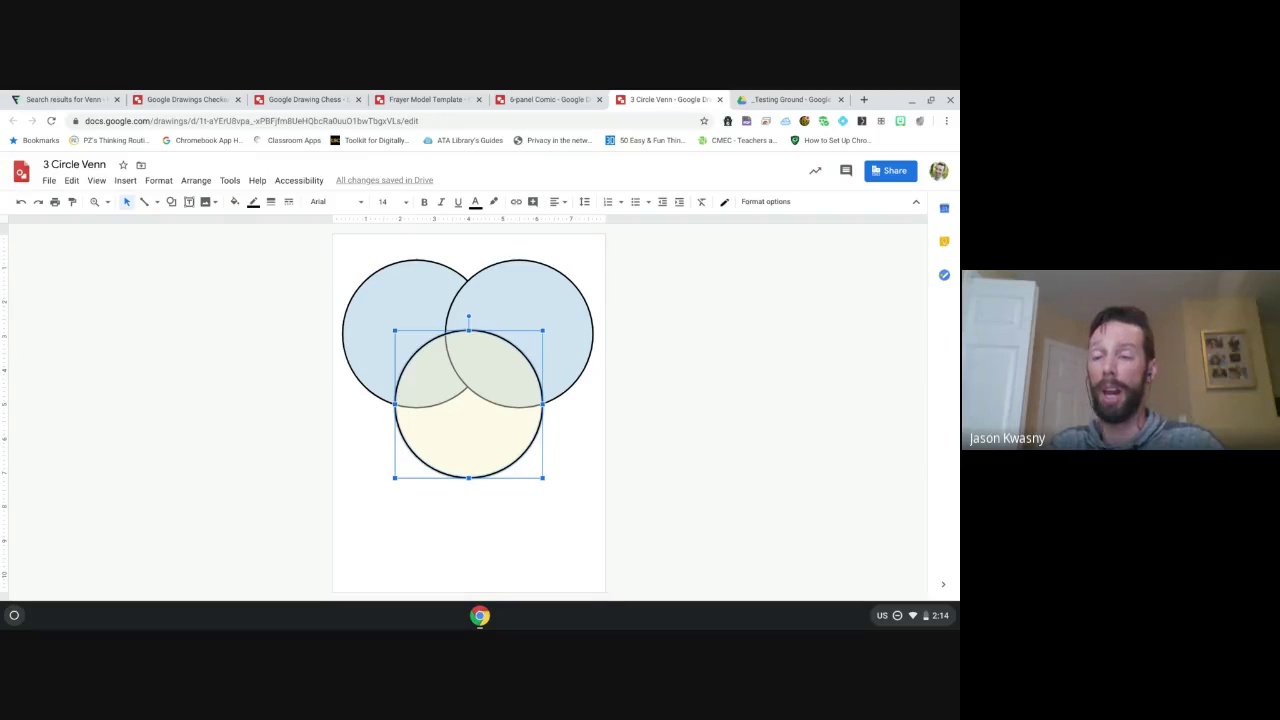
# Step: Fill the upper right circle with light red and make it semi-transparent with the custom colour #f4cccc6e
pyautogui.click(520, 277)
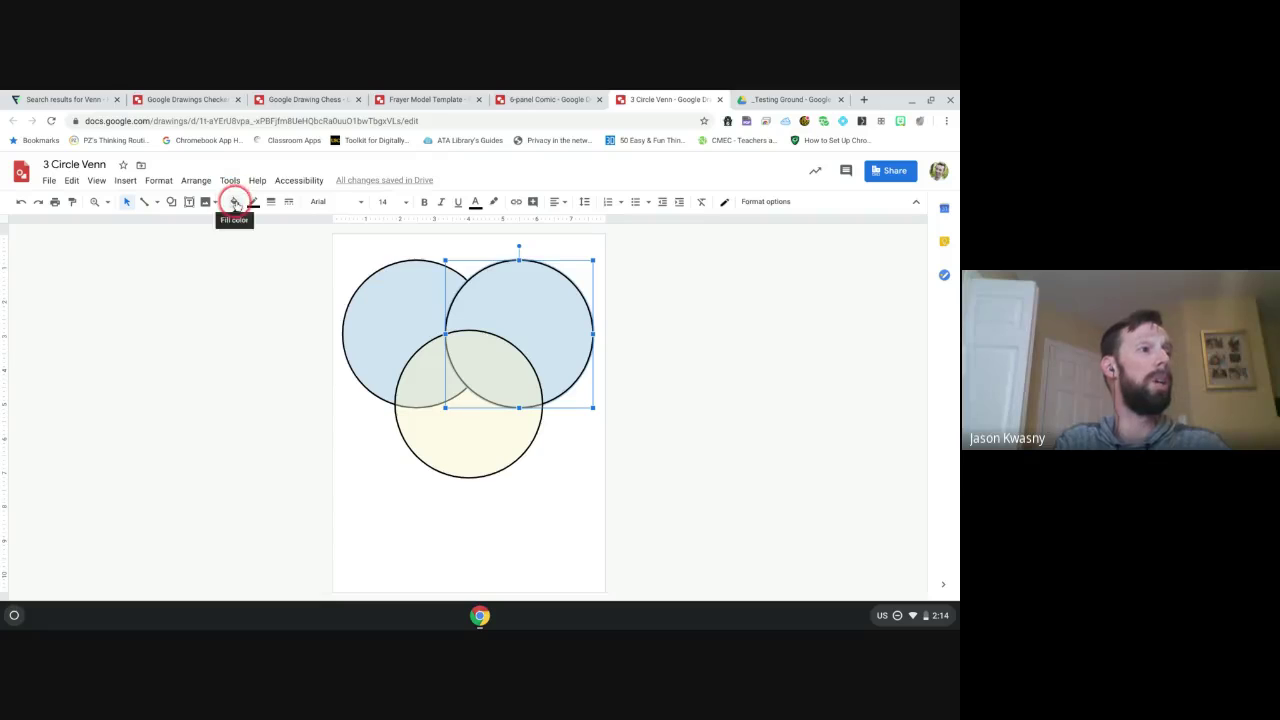
pyautogui.click(234, 201)
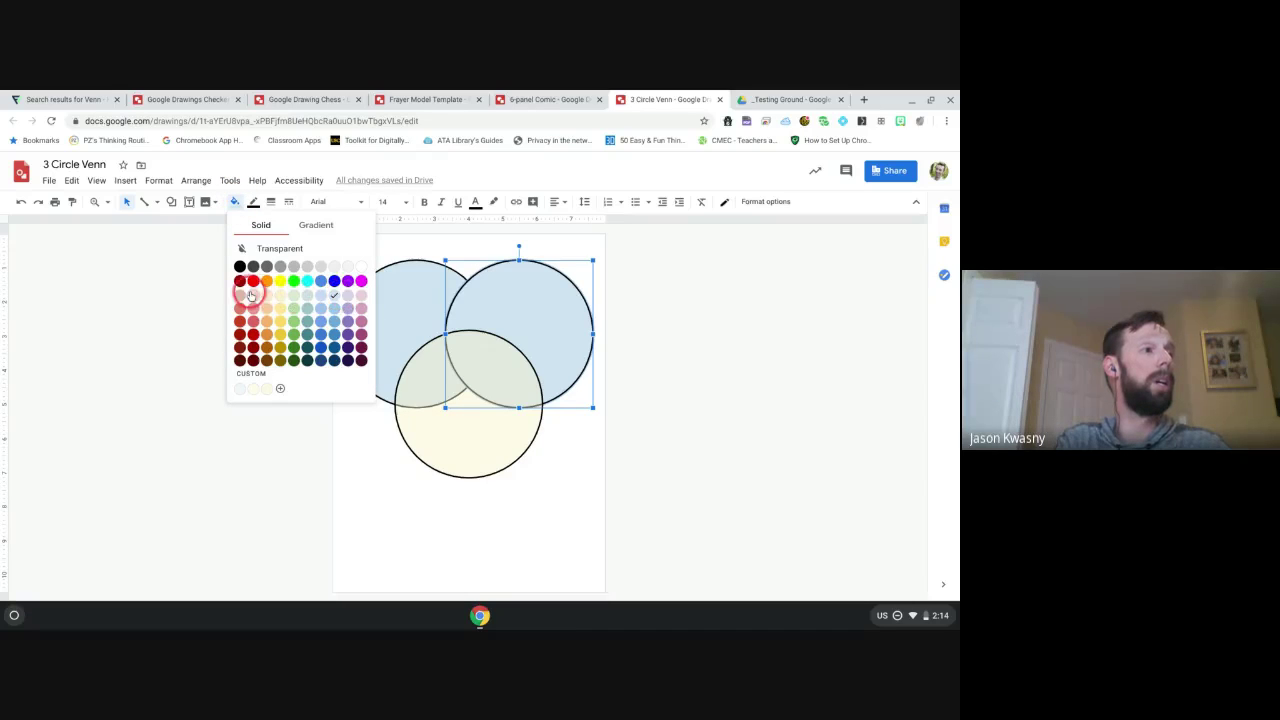
pyautogui.click(252, 293)
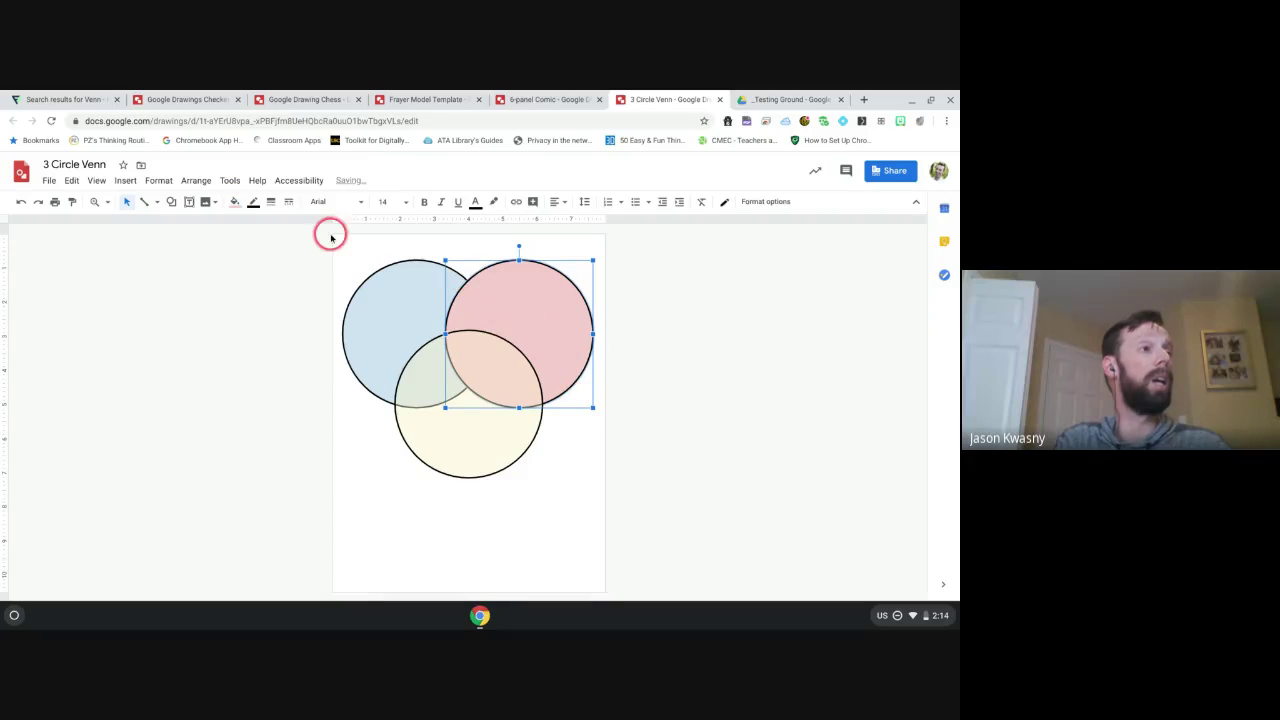
pyautogui.click(234, 201)
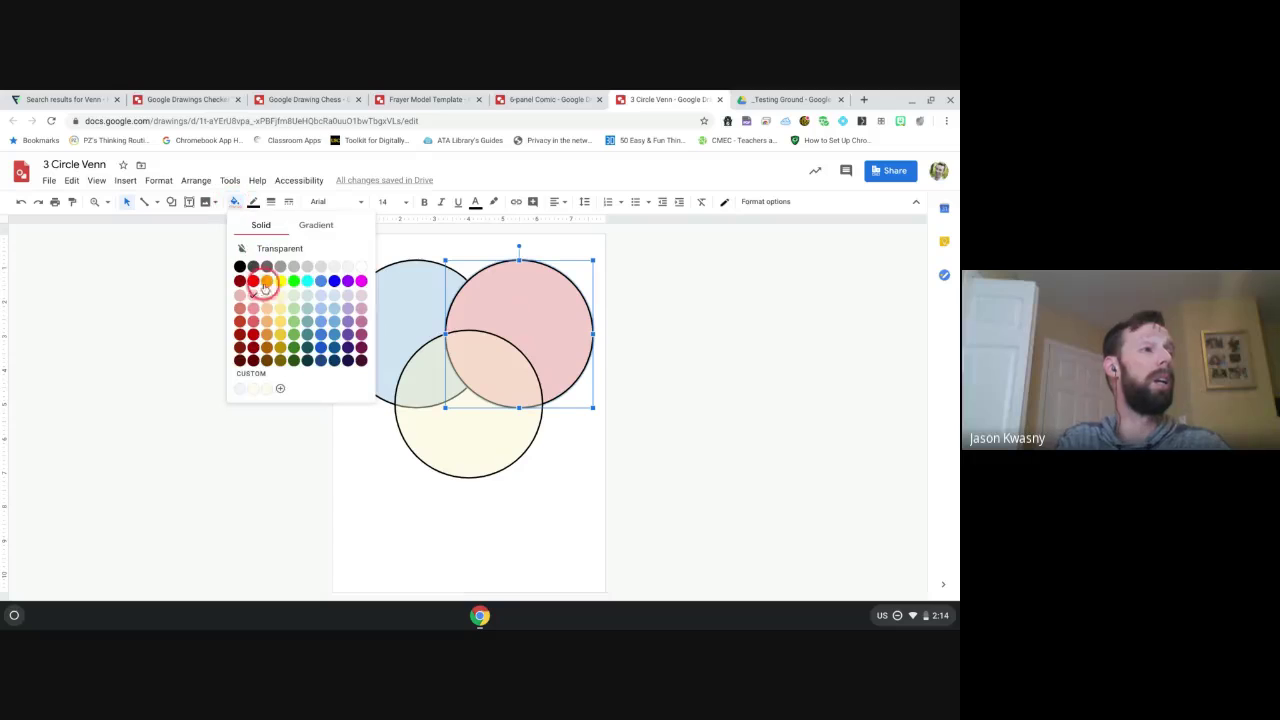
pyautogui.click(280, 388)
pyautogui.moveTo(531, 444); pyautogui.dragTo(472, 446)
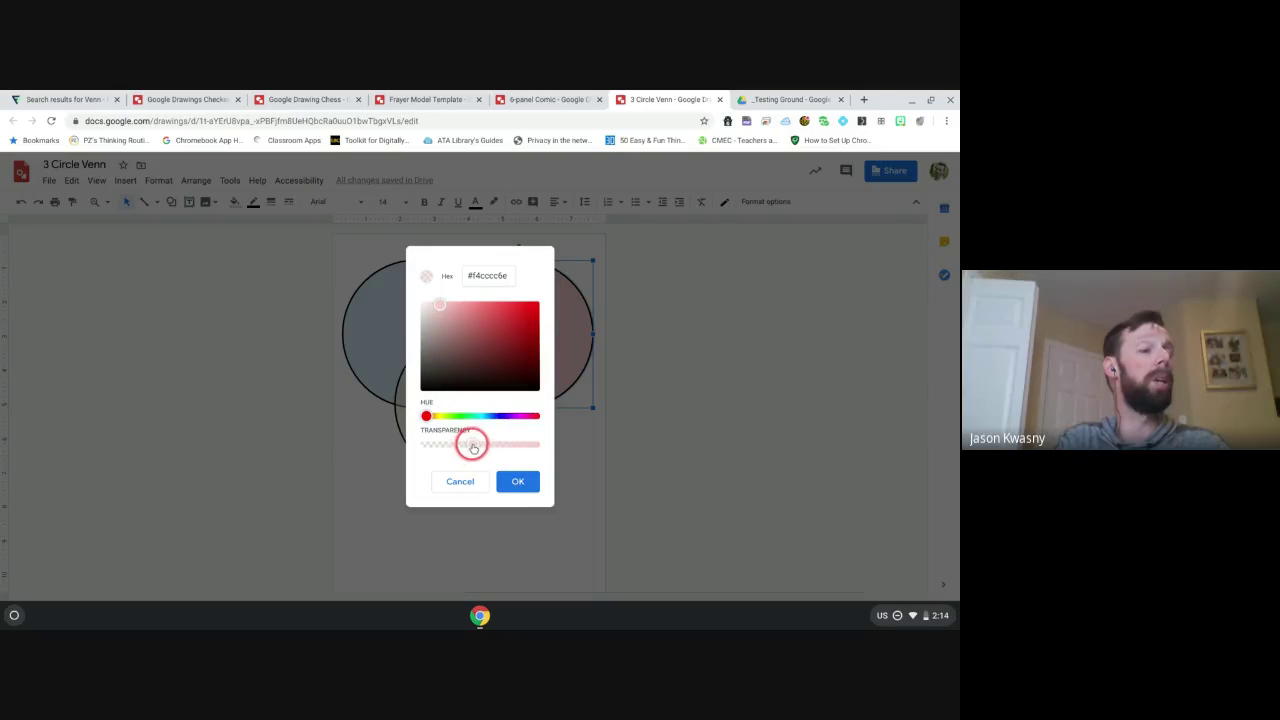
pyautogui.click(527, 487)
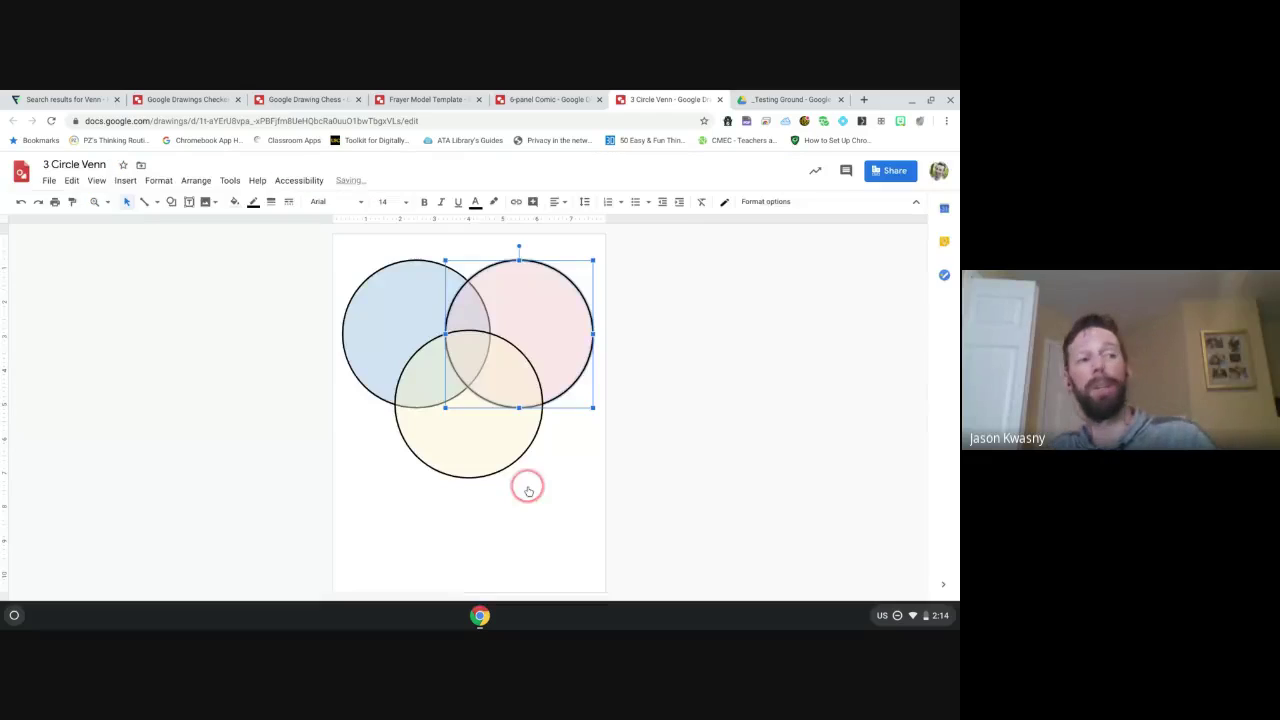
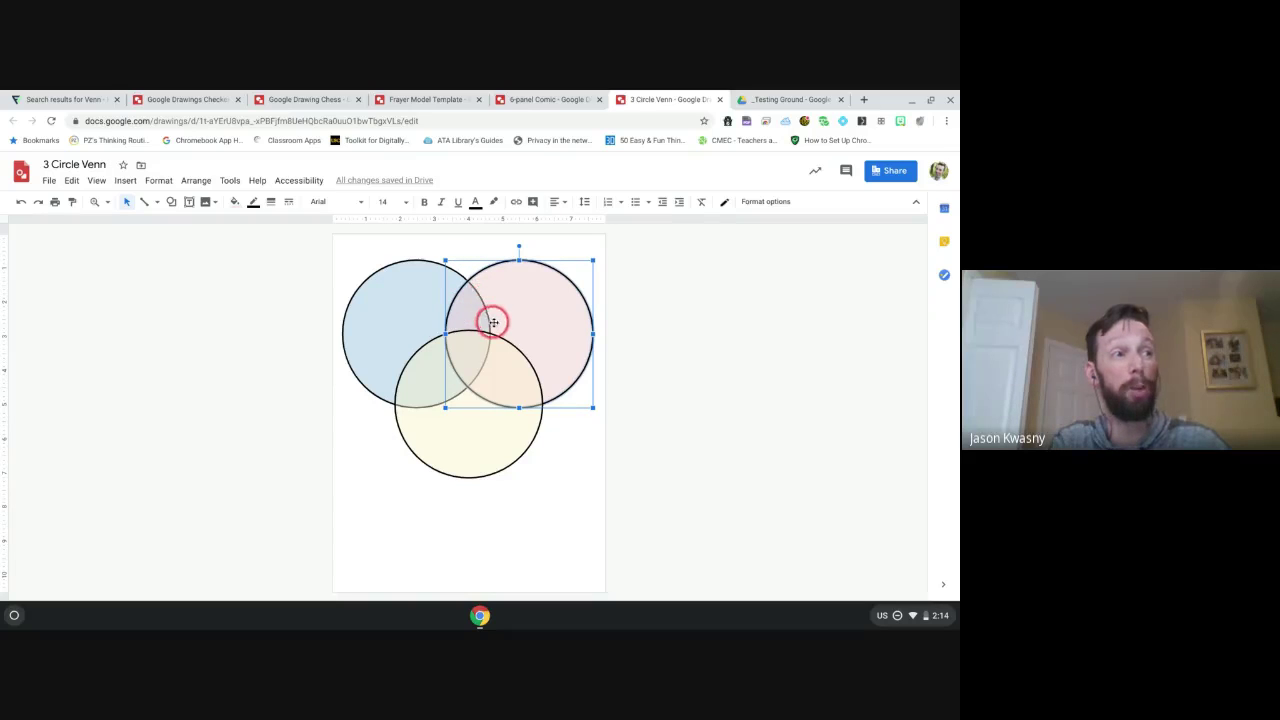
pyautogui.click(544, 478)
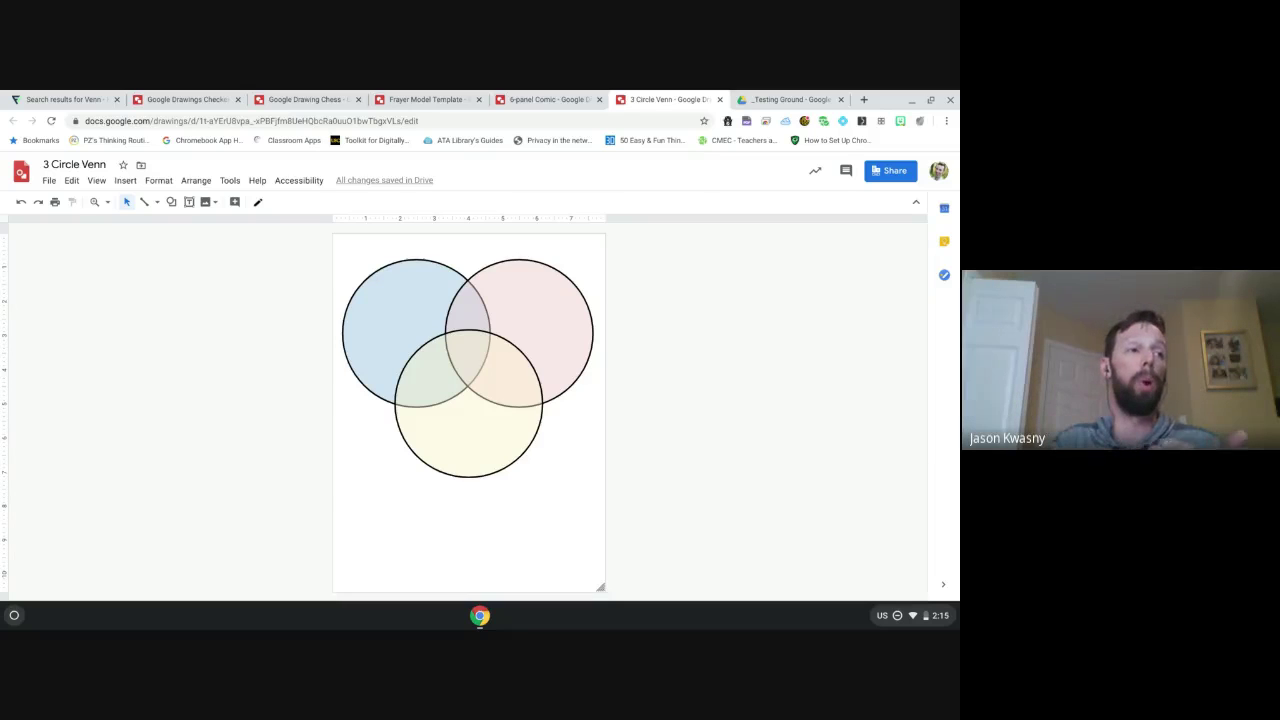
# Step: Review the Order options for the pink circle and close them without applying any
pyautogui.click(543, 304)
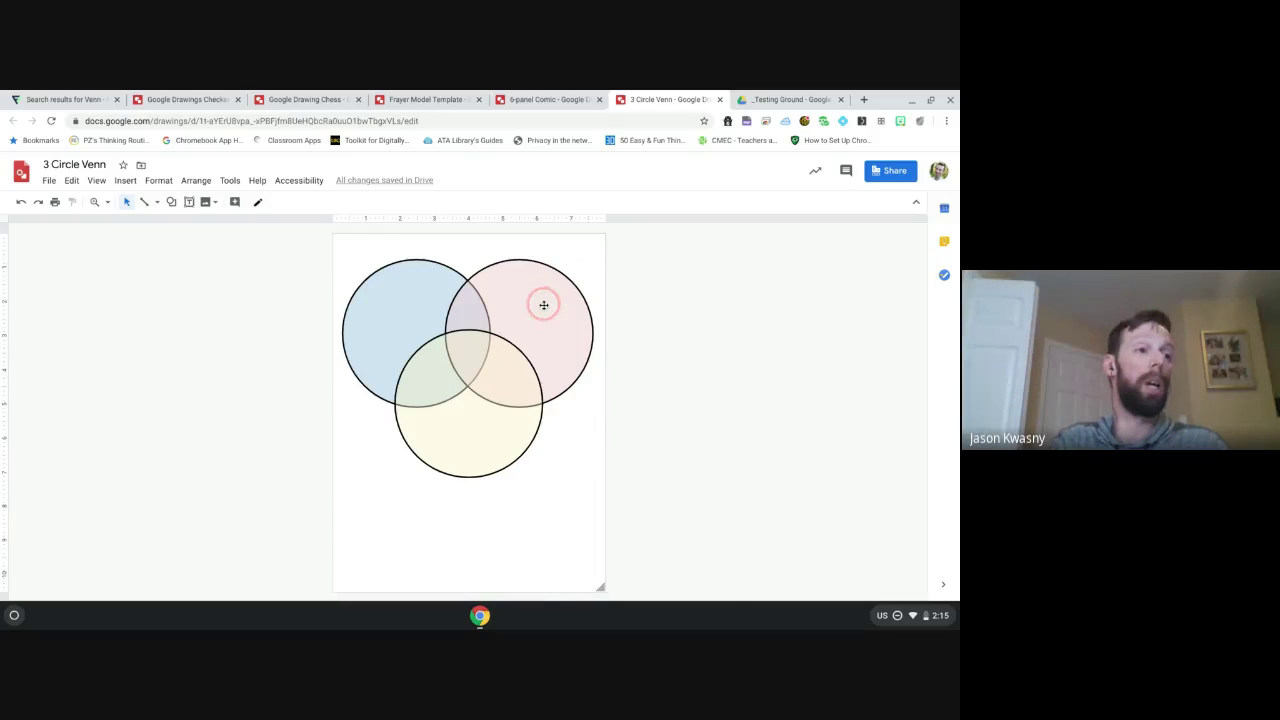
pyautogui.rightClick(543, 304)
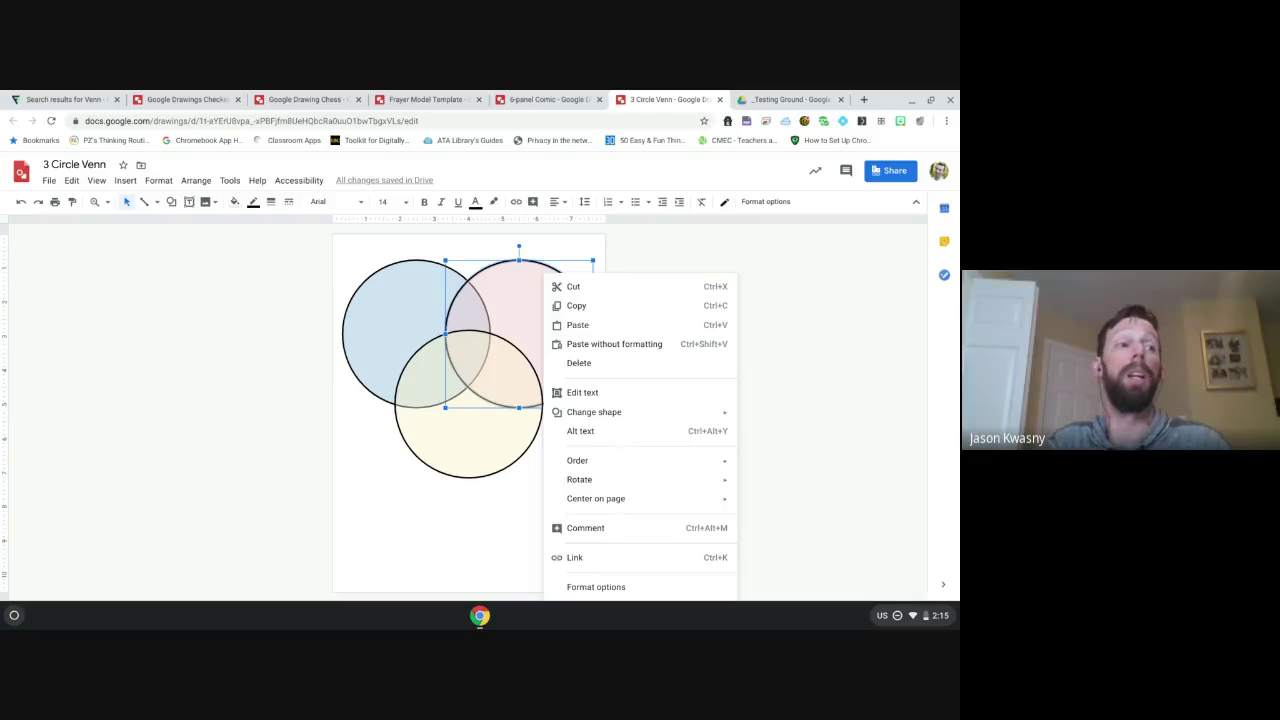
pyautogui.click(580, 460)
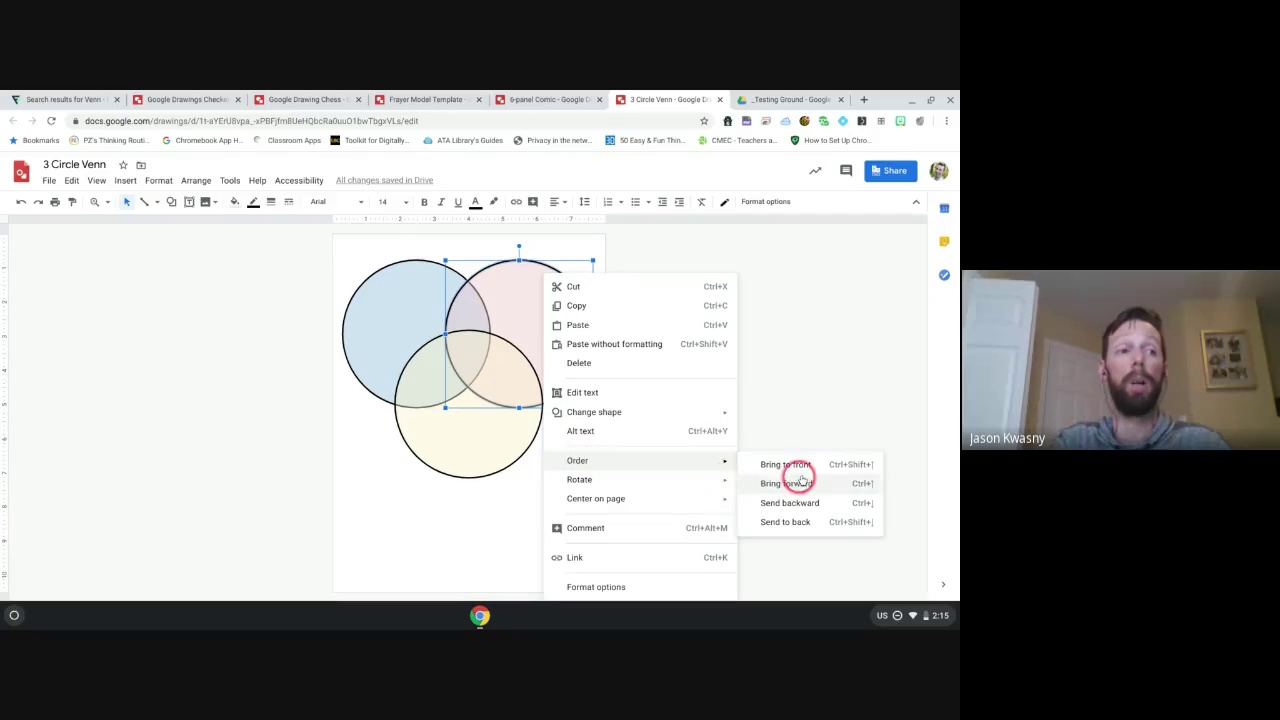
pyautogui.click(434, 528)
# Step: Bring the blue circle to the front of the other two circles
pyautogui.click(395, 293)
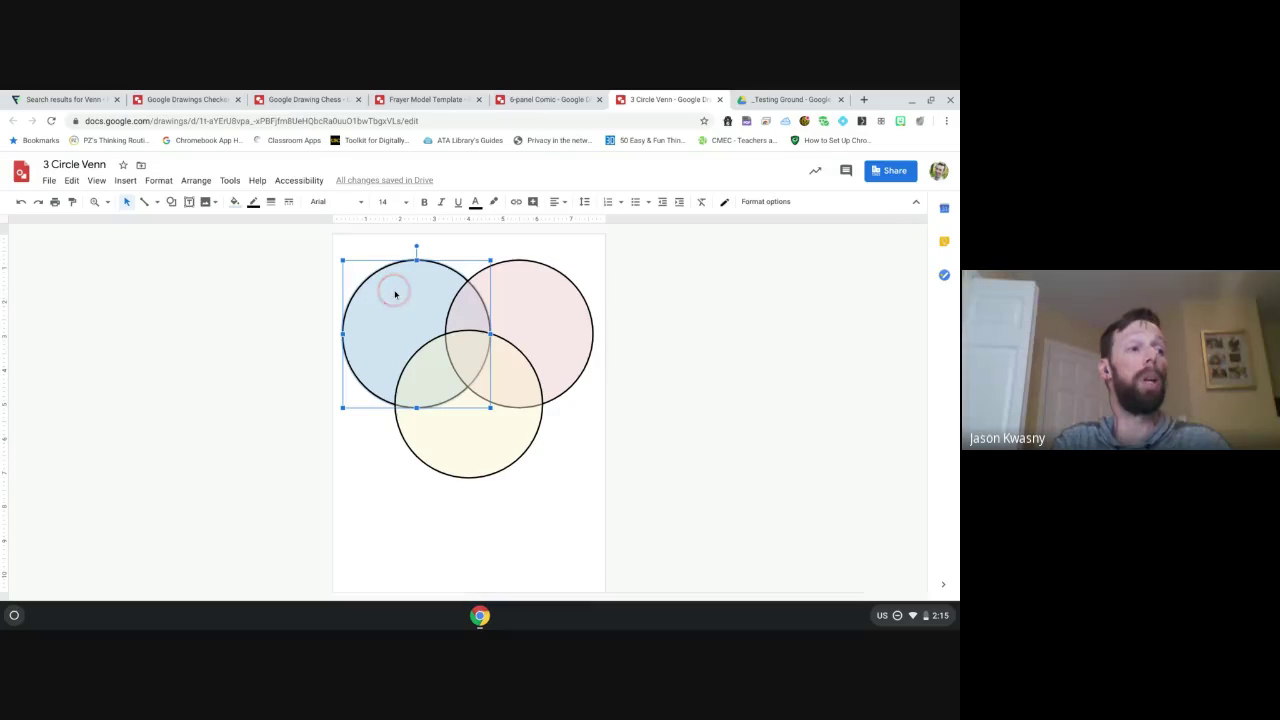
pyautogui.rightClick(395, 313)
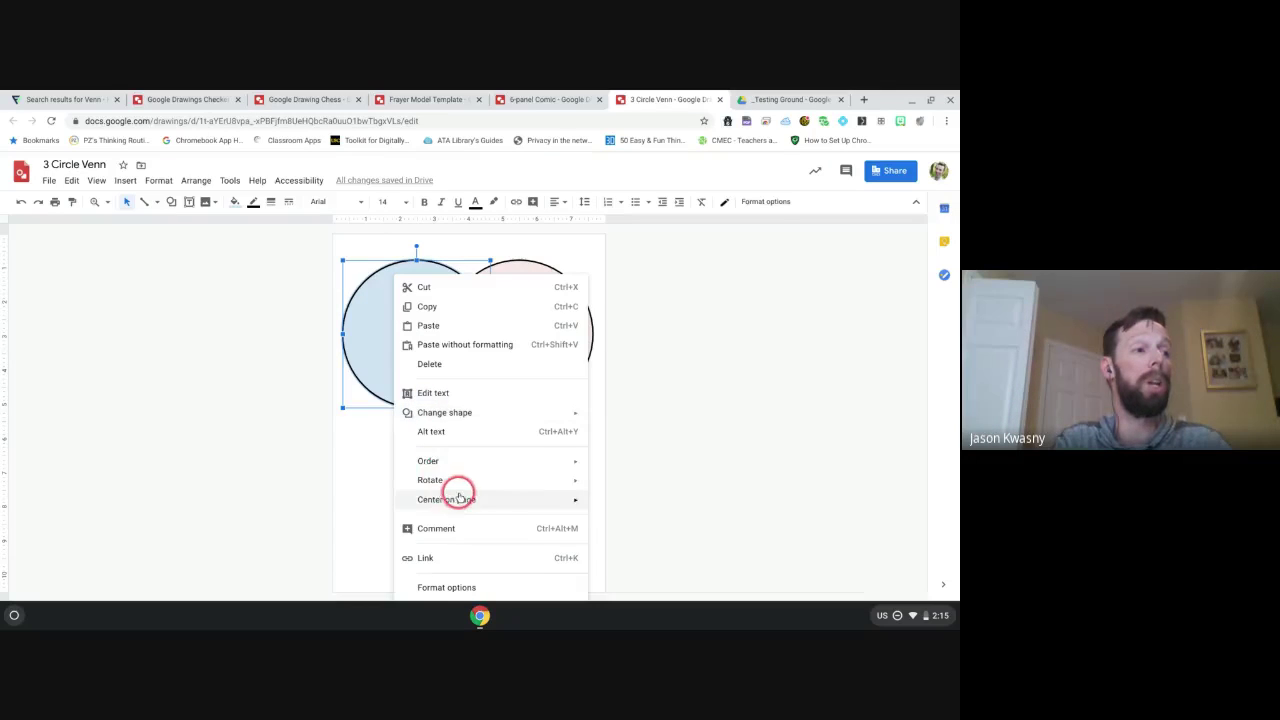
pyautogui.moveTo(517, 460)
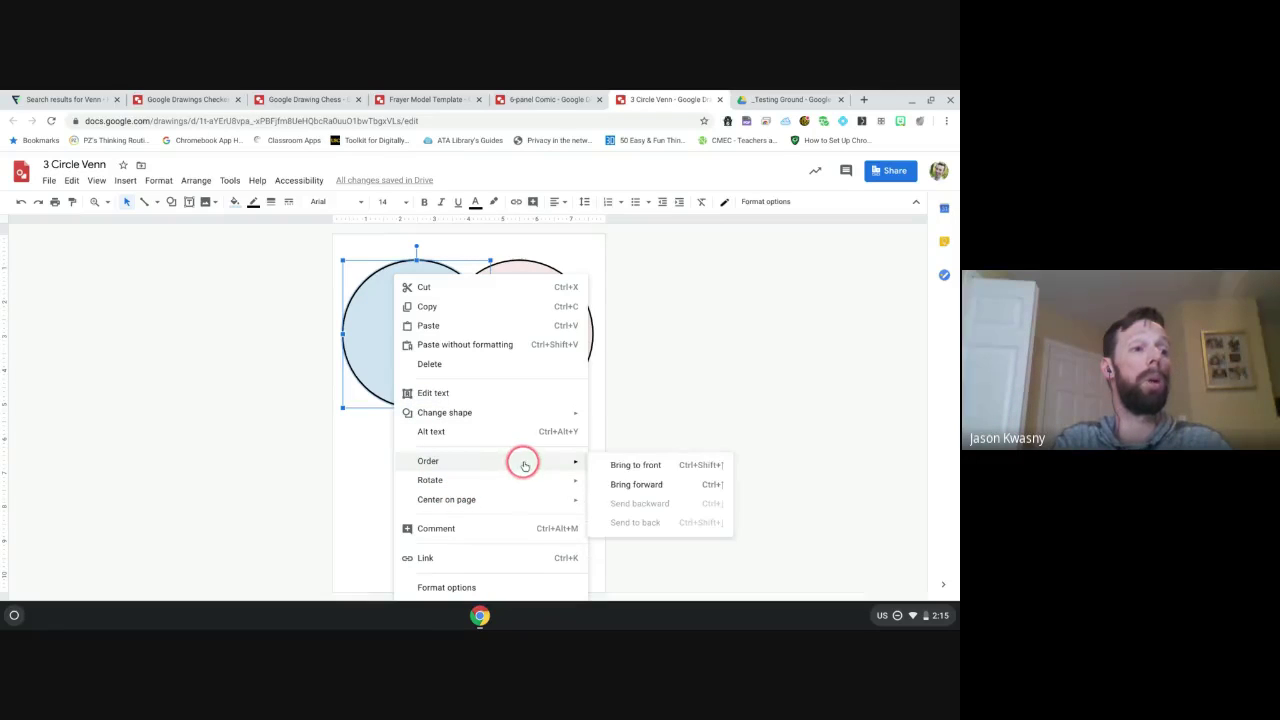
pyautogui.click(630, 466)
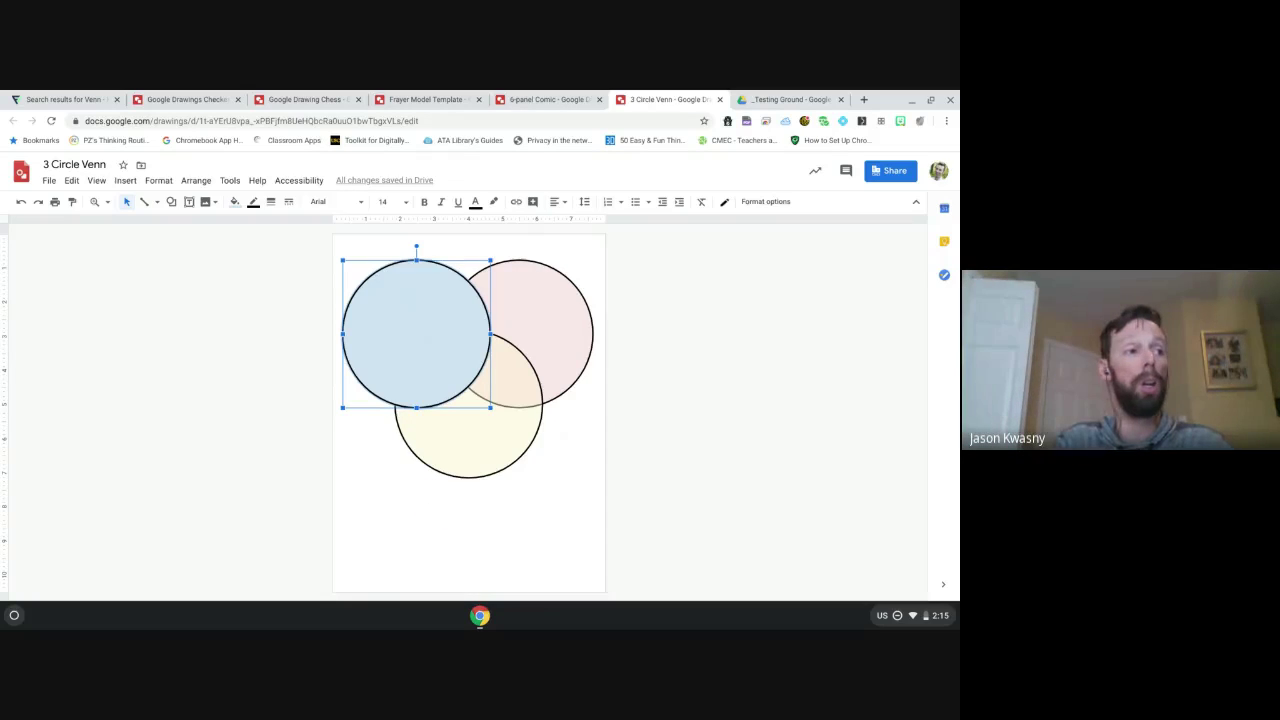
# Step: Send the blue circle backward one level so it sits behind the yellow circle
pyautogui.click(422, 327)
pyautogui.rightClick(422, 327)
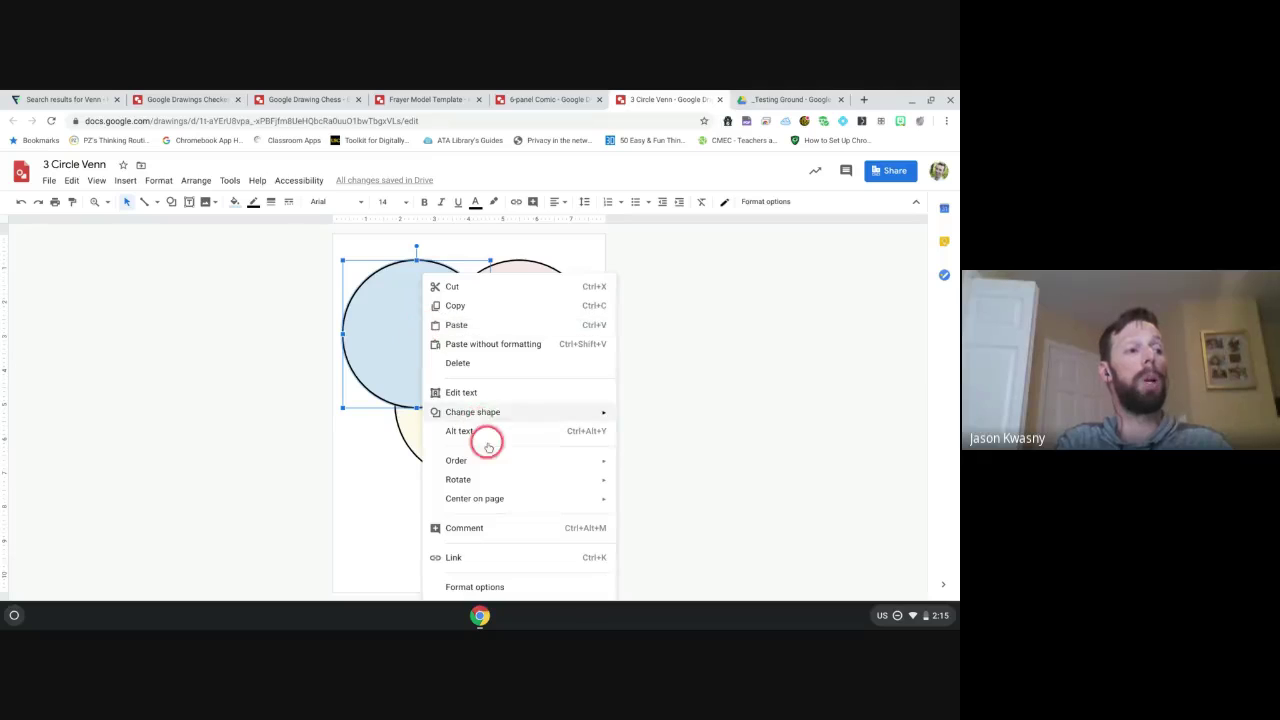
pyautogui.moveTo(489, 460)
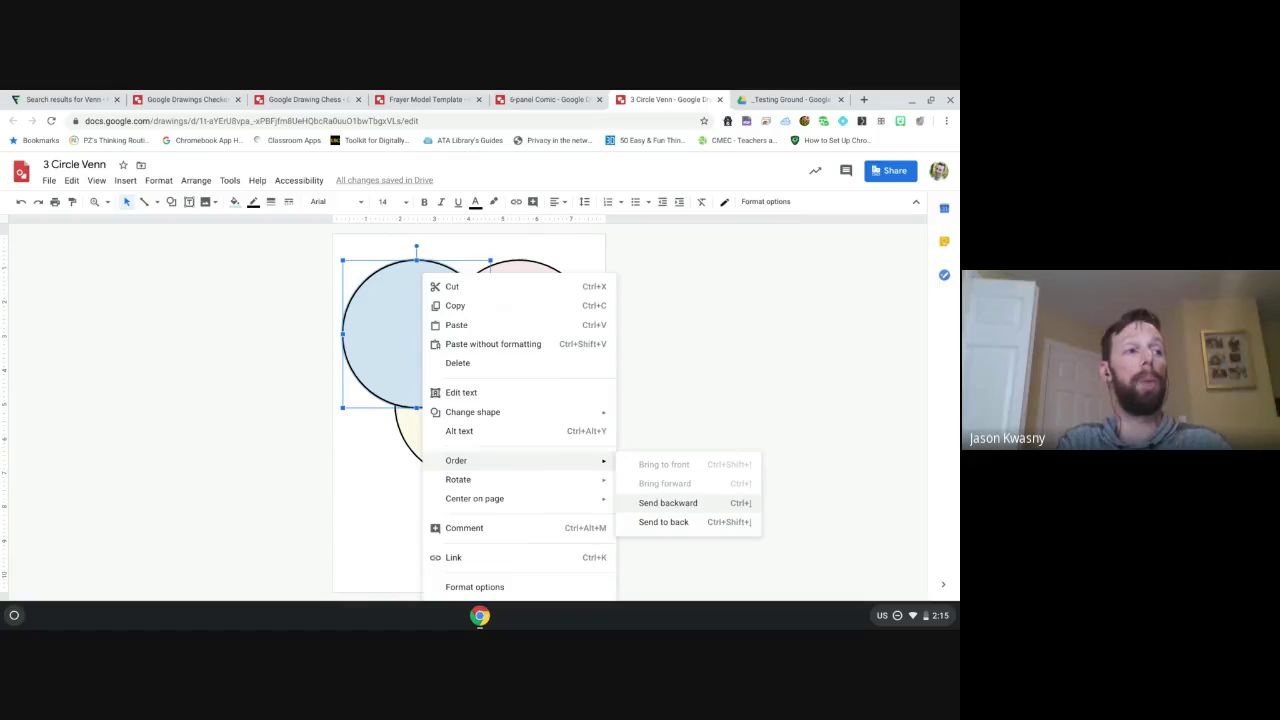
pyautogui.click(670, 503)
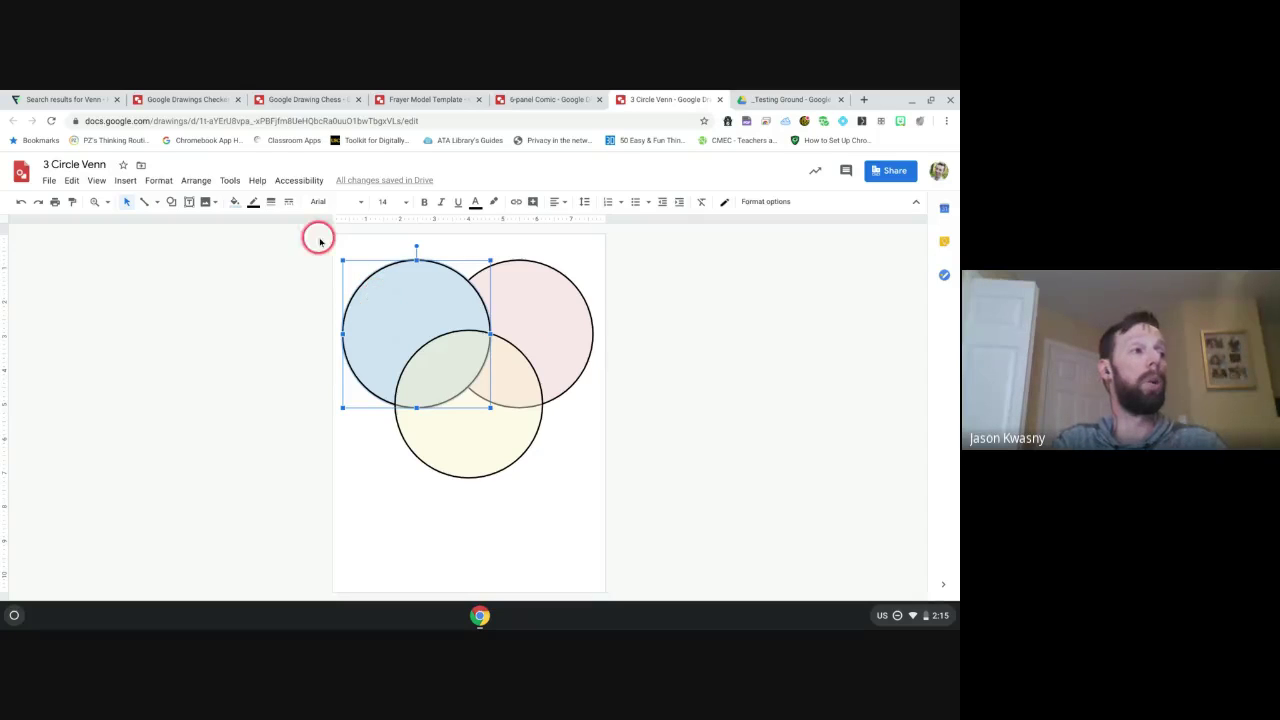
# Step: Make the blue circle's fill semi-transparent with the custom colour #cfe2f36b, and deselect it
pyautogui.click(235, 201)
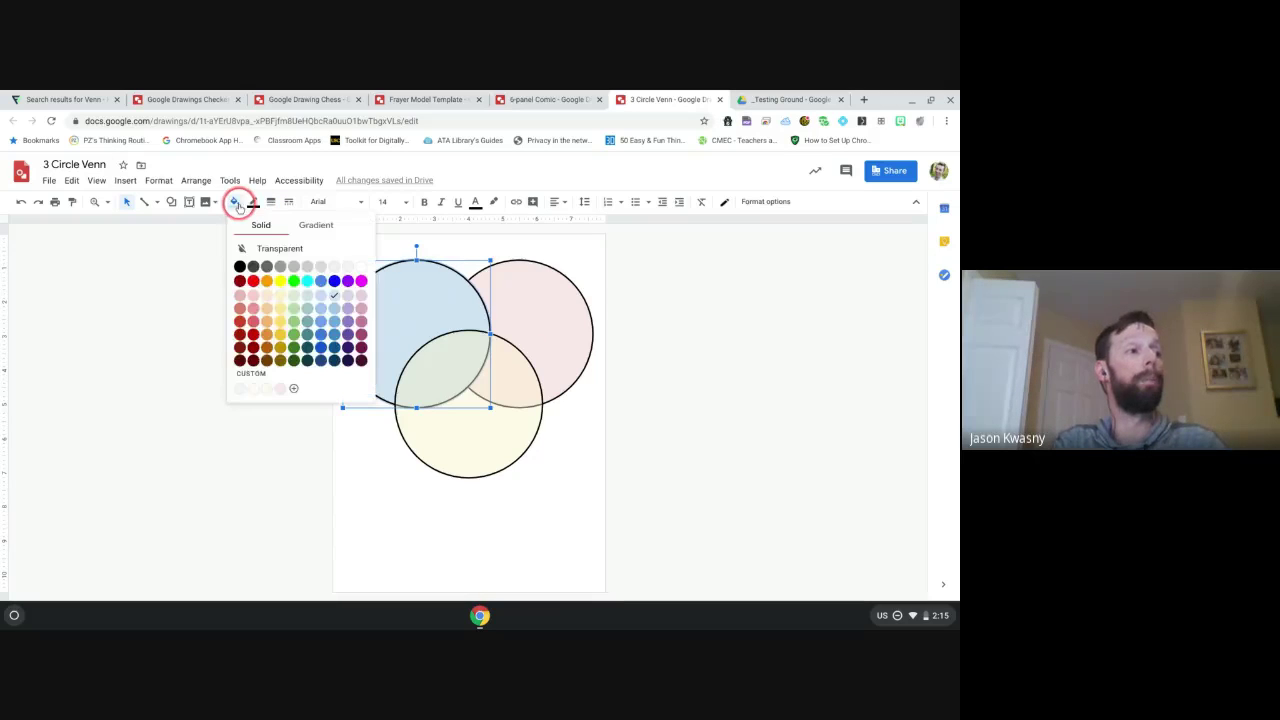
pyautogui.click(267, 372)
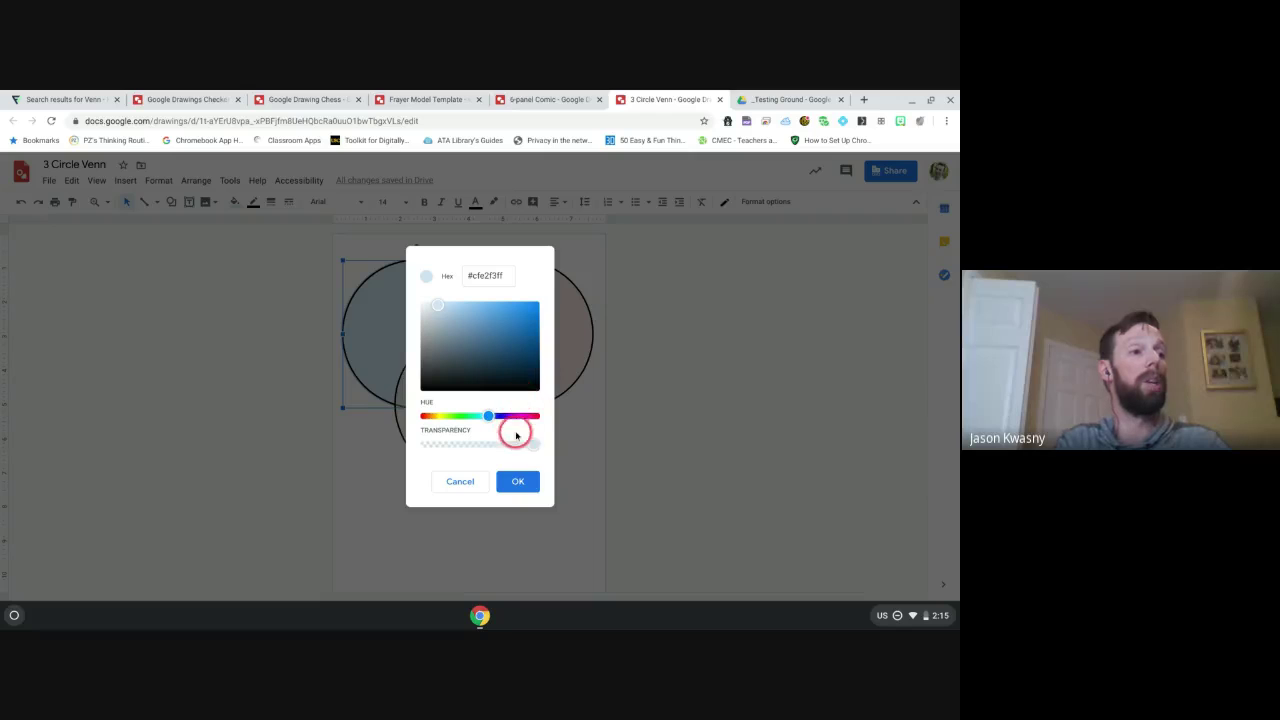
pyautogui.moveTo(526, 443); pyautogui.dragTo(469, 446)
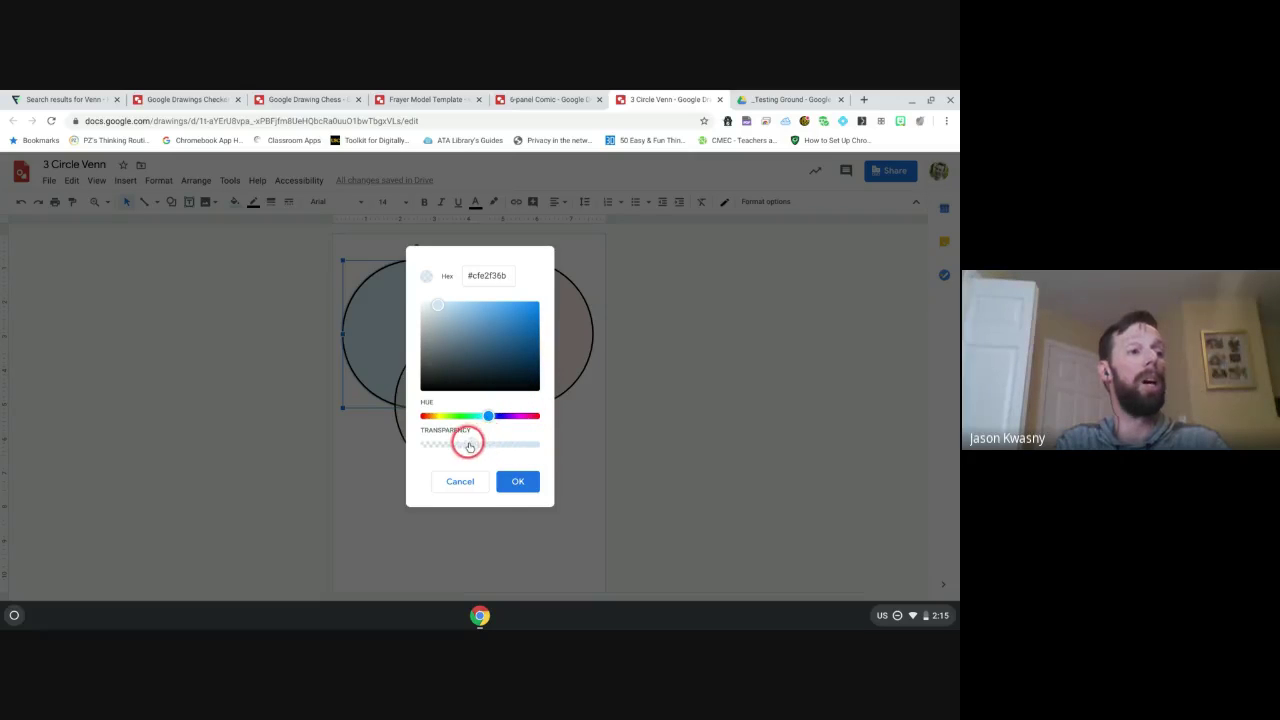
pyautogui.click(520, 481)
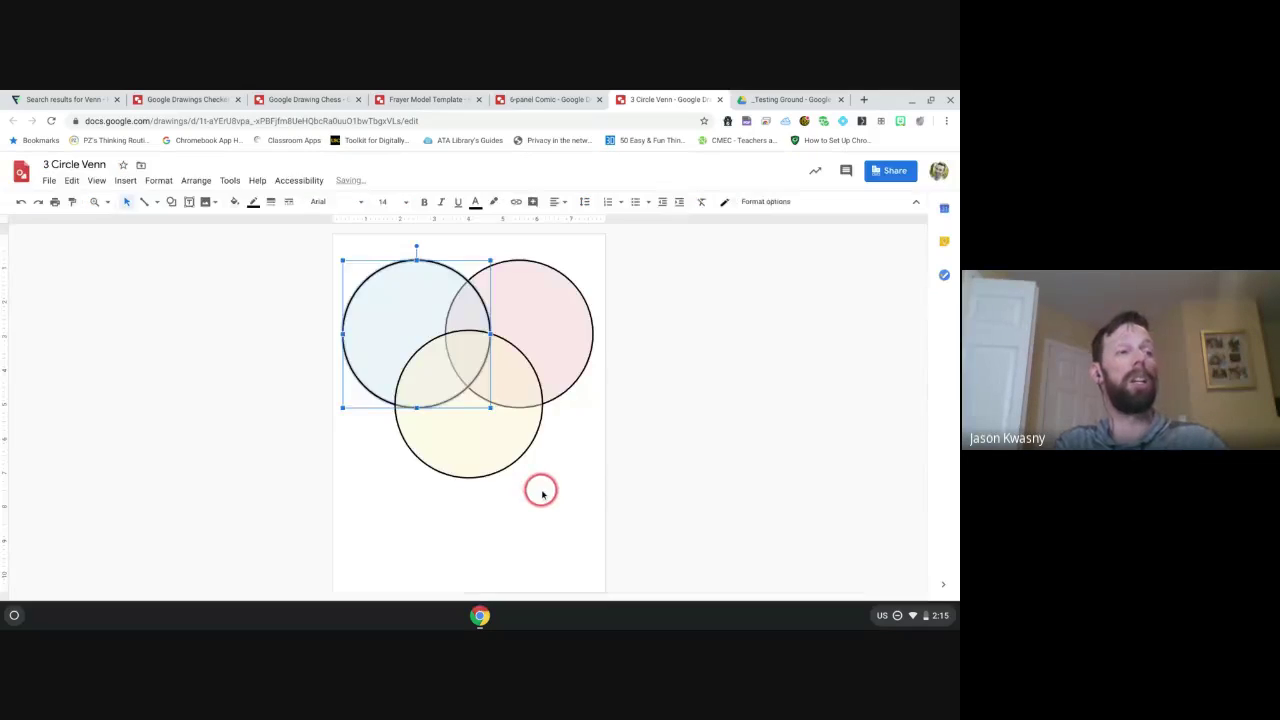
pyautogui.click(542, 494)
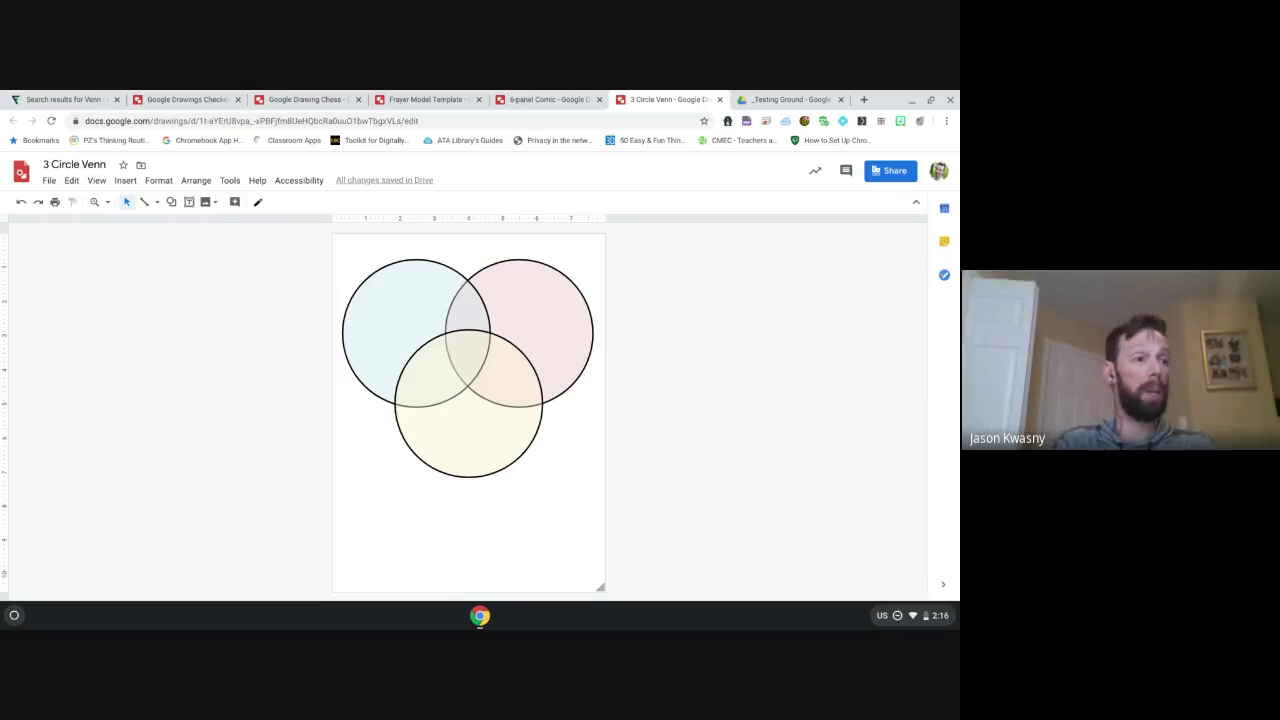
# Step: Spread the three circles apart, with yellow low on the page, blue at the upper left and pink at the upper right
pyautogui.moveTo(466, 434); pyautogui.dragTo(467, 537)
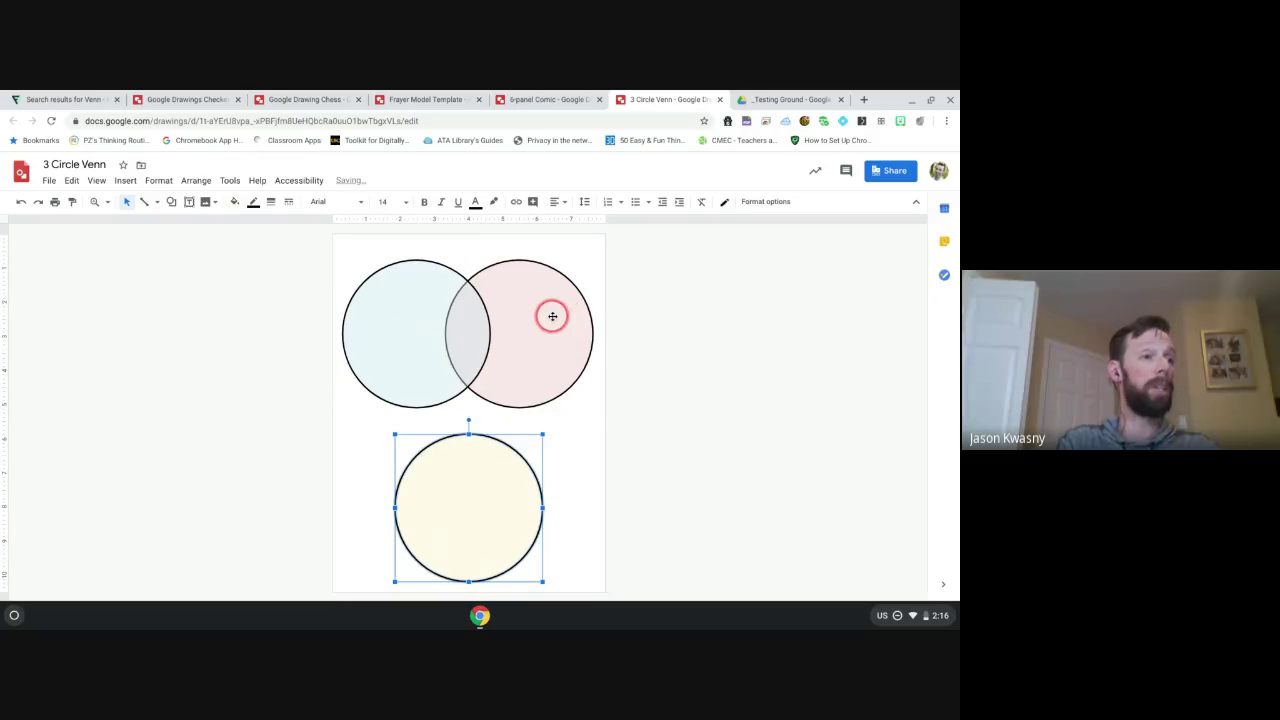
pyautogui.moveTo(552, 316); pyautogui.dragTo(576, 383)
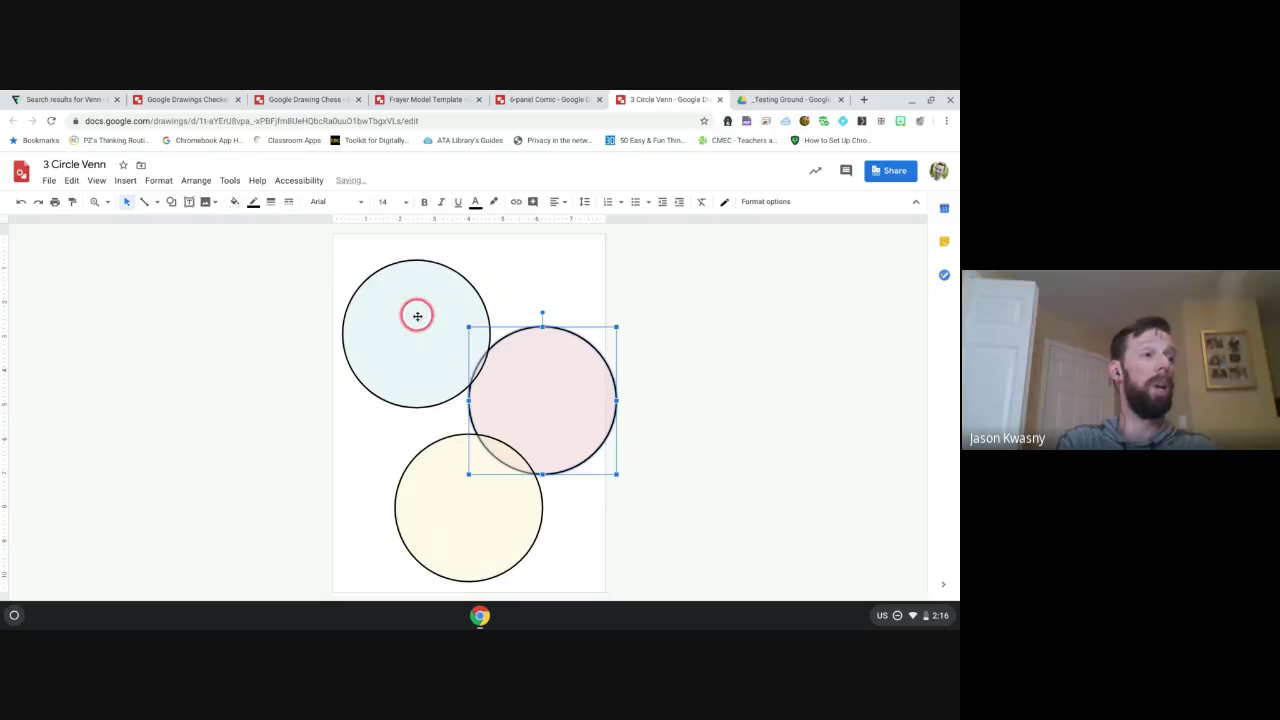
pyautogui.moveTo(417, 316); pyautogui.dragTo(359, 297)
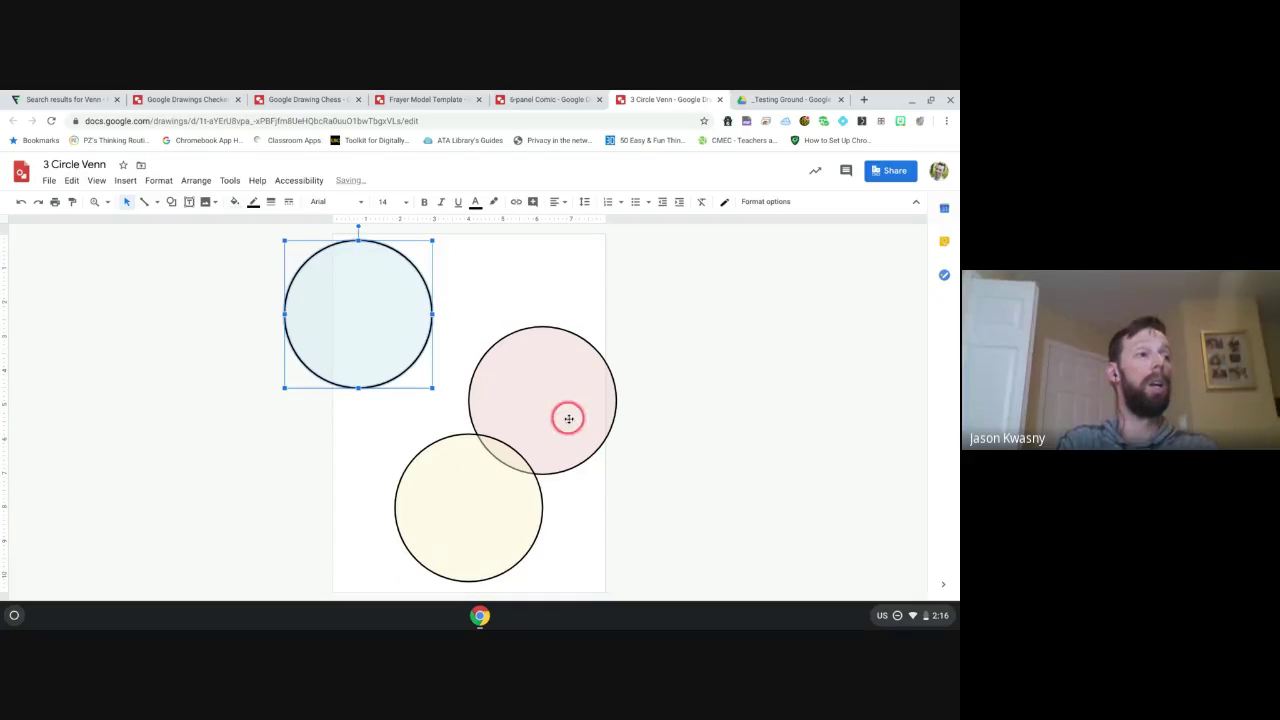
pyautogui.moveTo(568, 418); pyautogui.dragTo(567, 337)
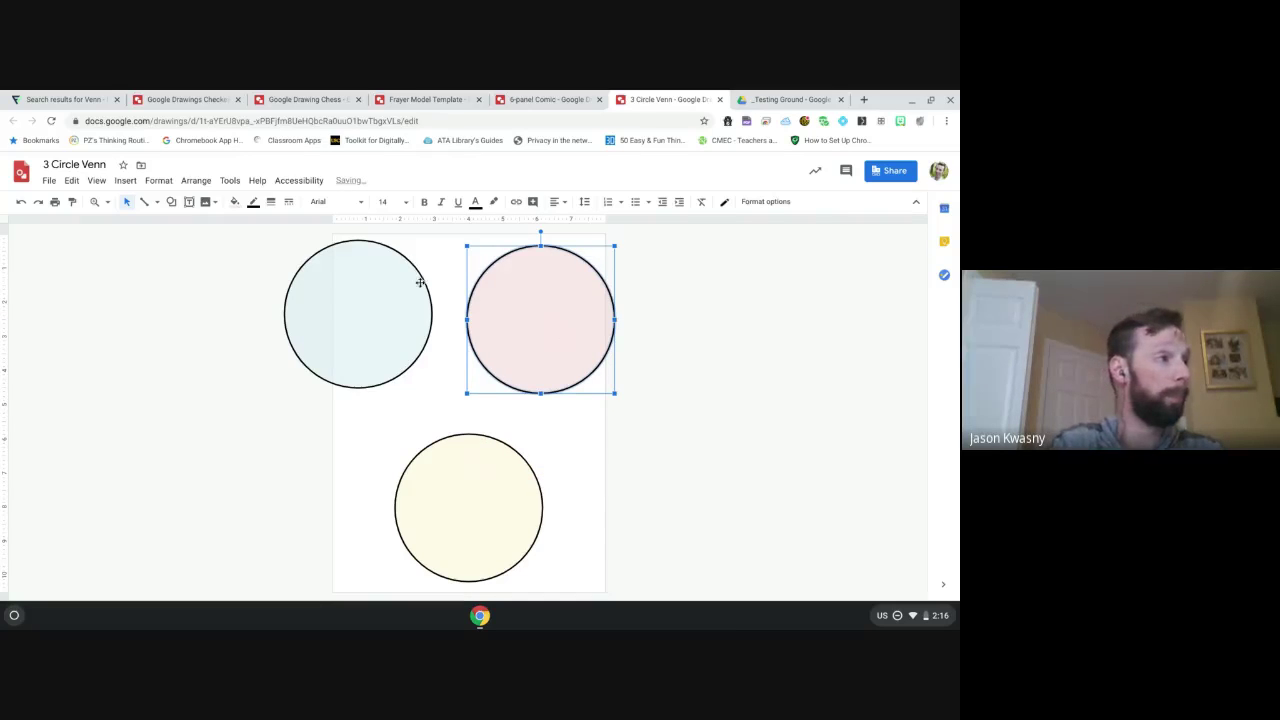
# Step: Draw an elbow connector from the top point of the blue circle to the left point of the pink circle
pyautogui.click(157, 204)
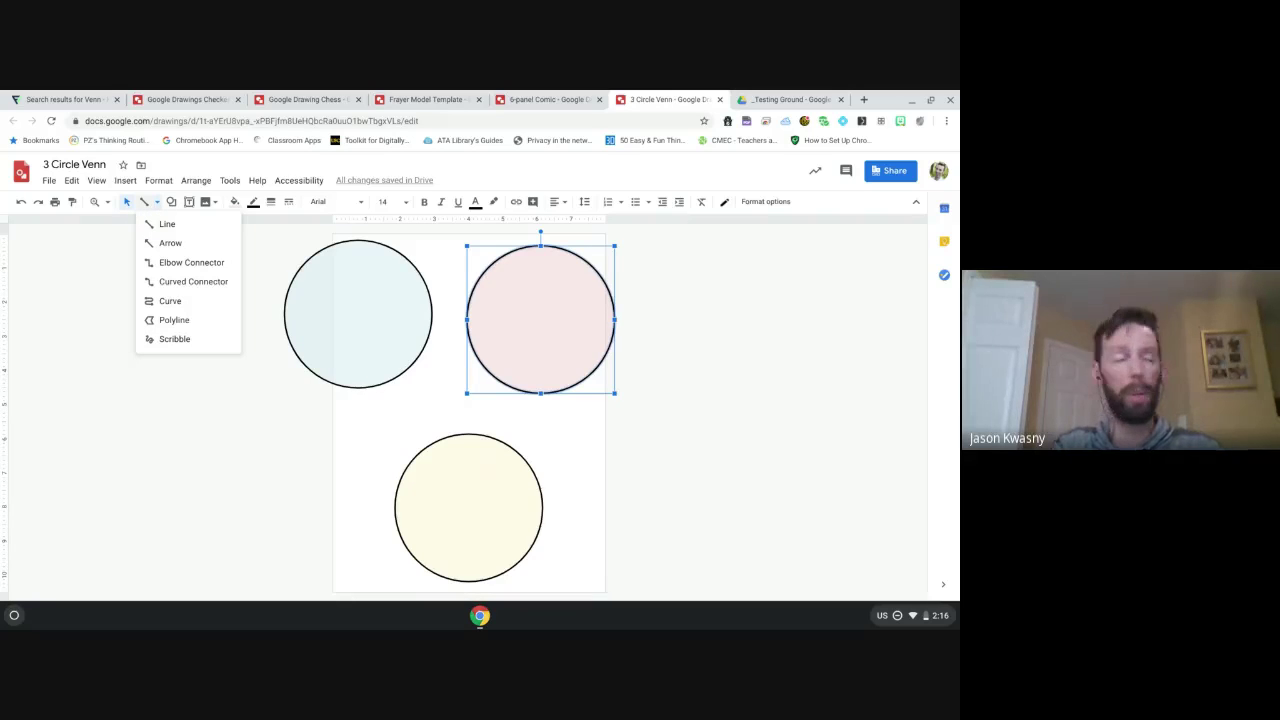
pyautogui.click(164, 260)
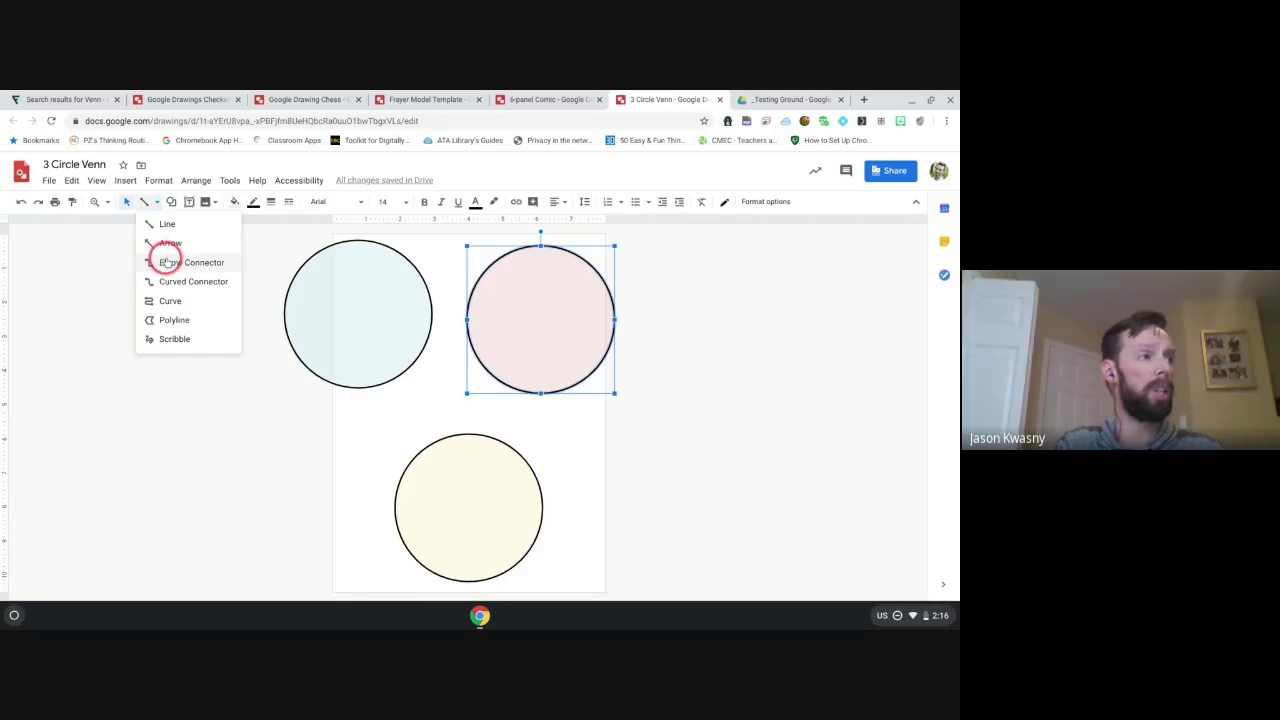
pyautogui.click(171, 279)
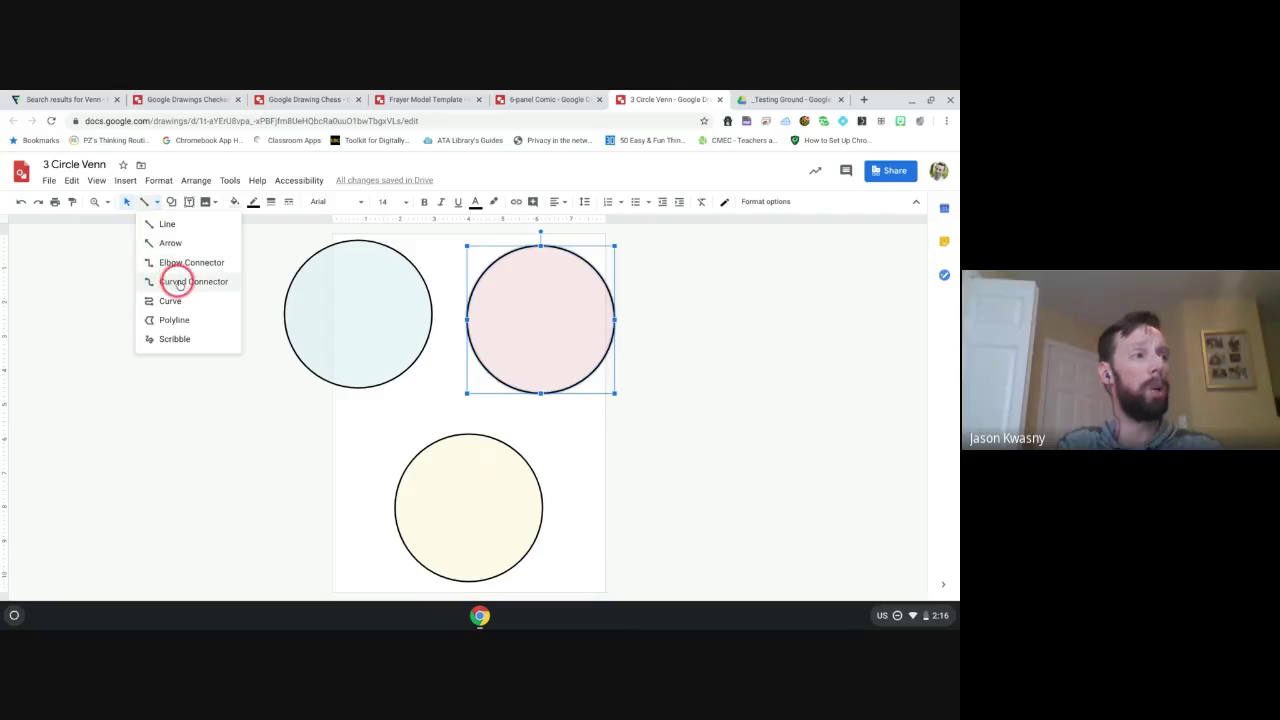
pyautogui.click(183, 264)
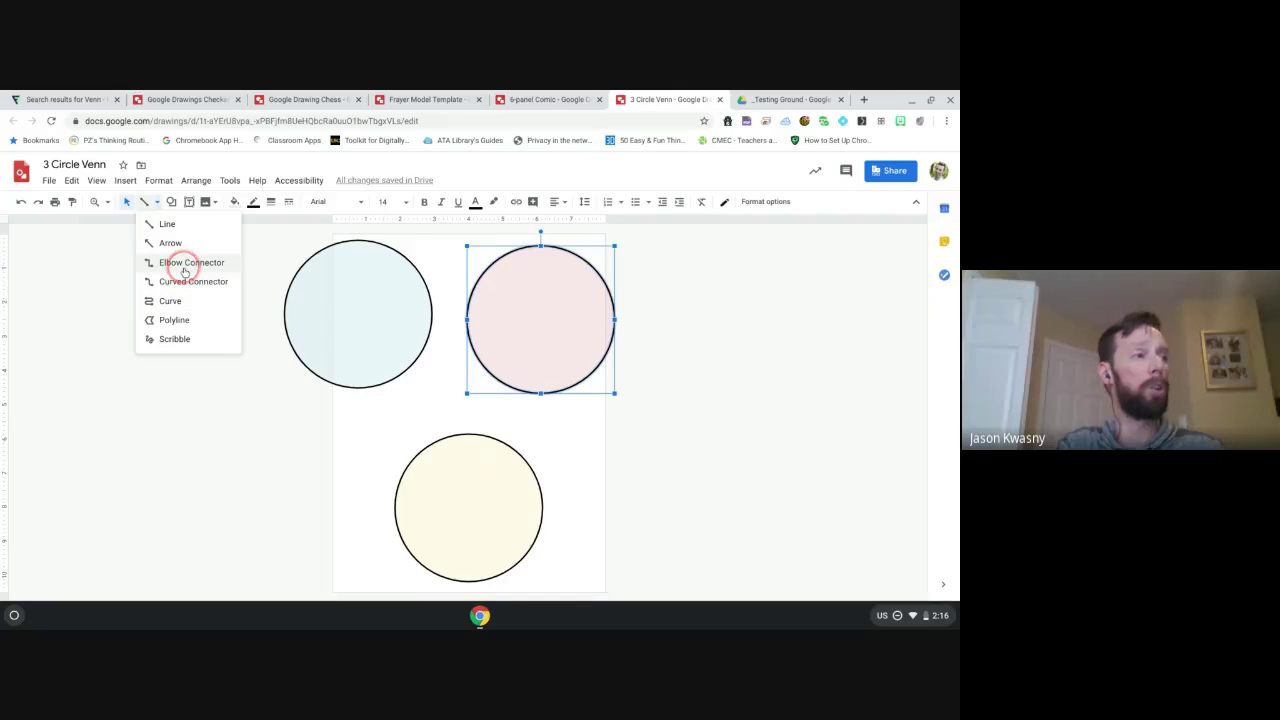
pyautogui.click(184, 270)
pyautogui.click(431, 314)
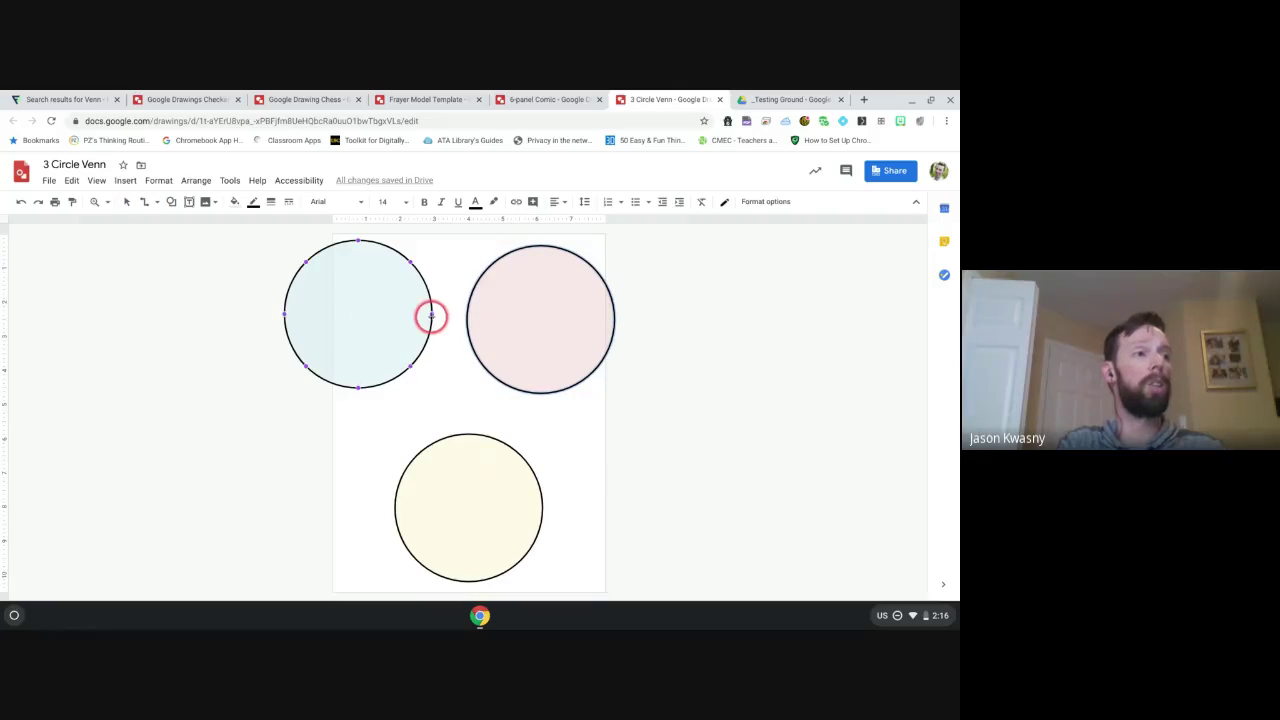
pyautogui.moveTo(431, 314)
pyautogui.mouseDown()
pyautogui.moveTo(460, 314)
pyautogui.moveTo(431, 316)
pyautogui.mouseUp()
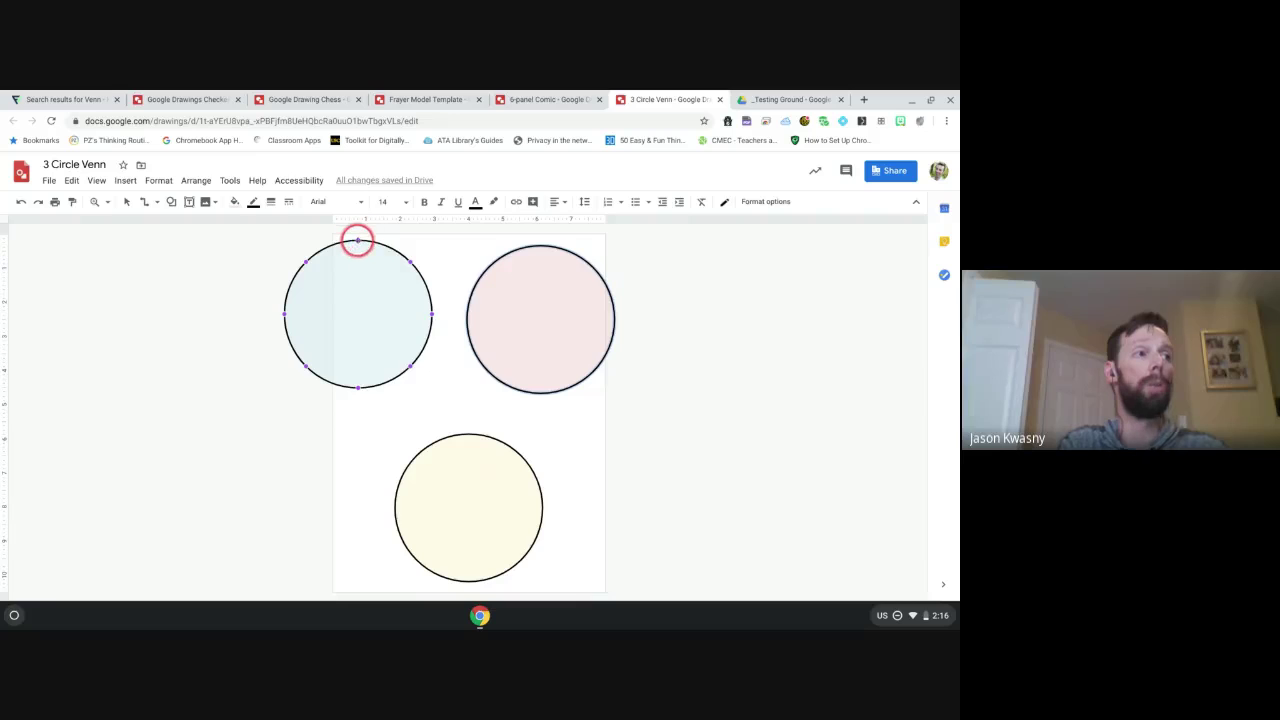
pyautogui.moveTo(357, 234)
pyautogui.mouseDown()
pyautogui.moveTo(486, 257)
pyautogui.moveTo(466, 317)
pyautogui.mouseUp()
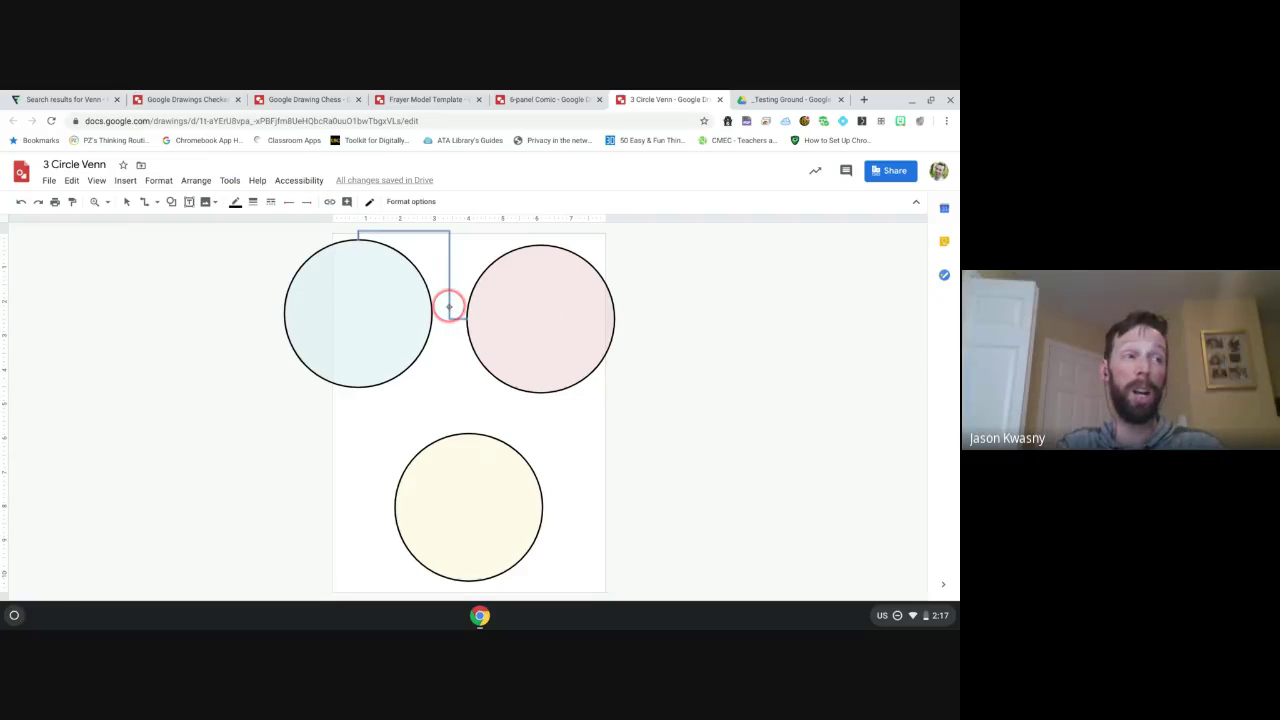
# Step: Colour the elbow connector bright green and increase its line weight
pyautogui.click(233, 202)
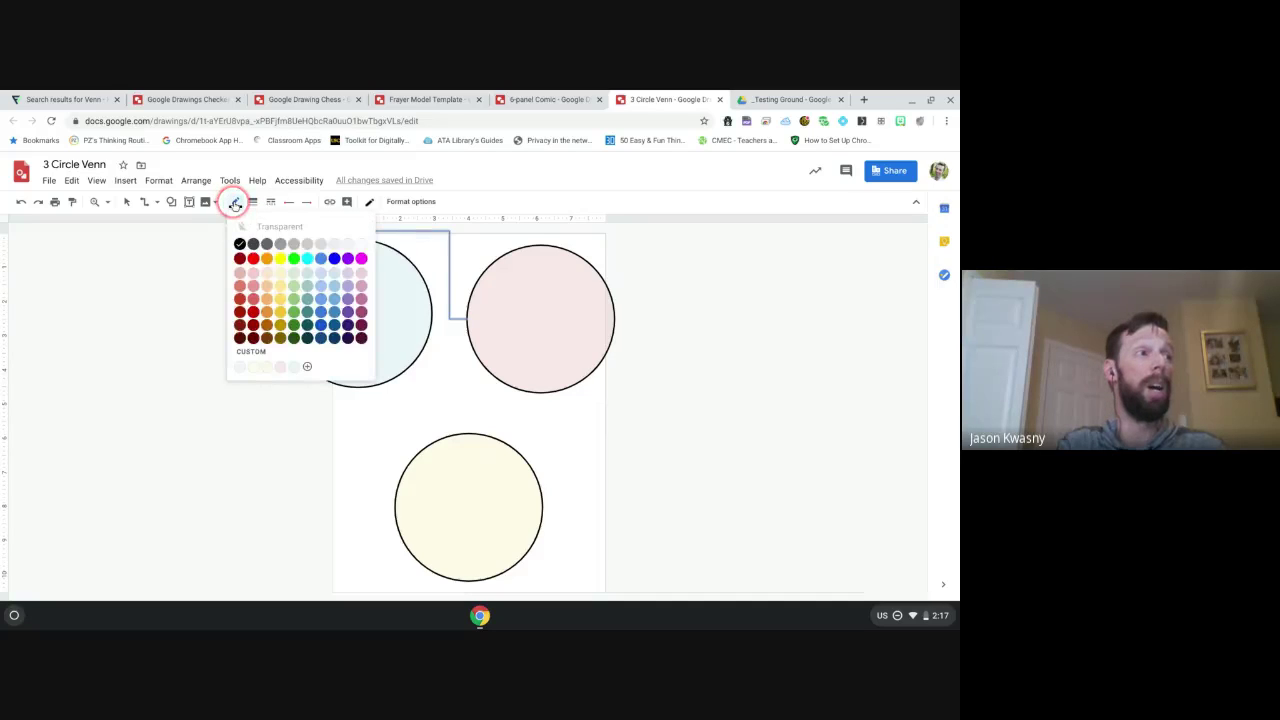
pyautogui.click(294, 261)
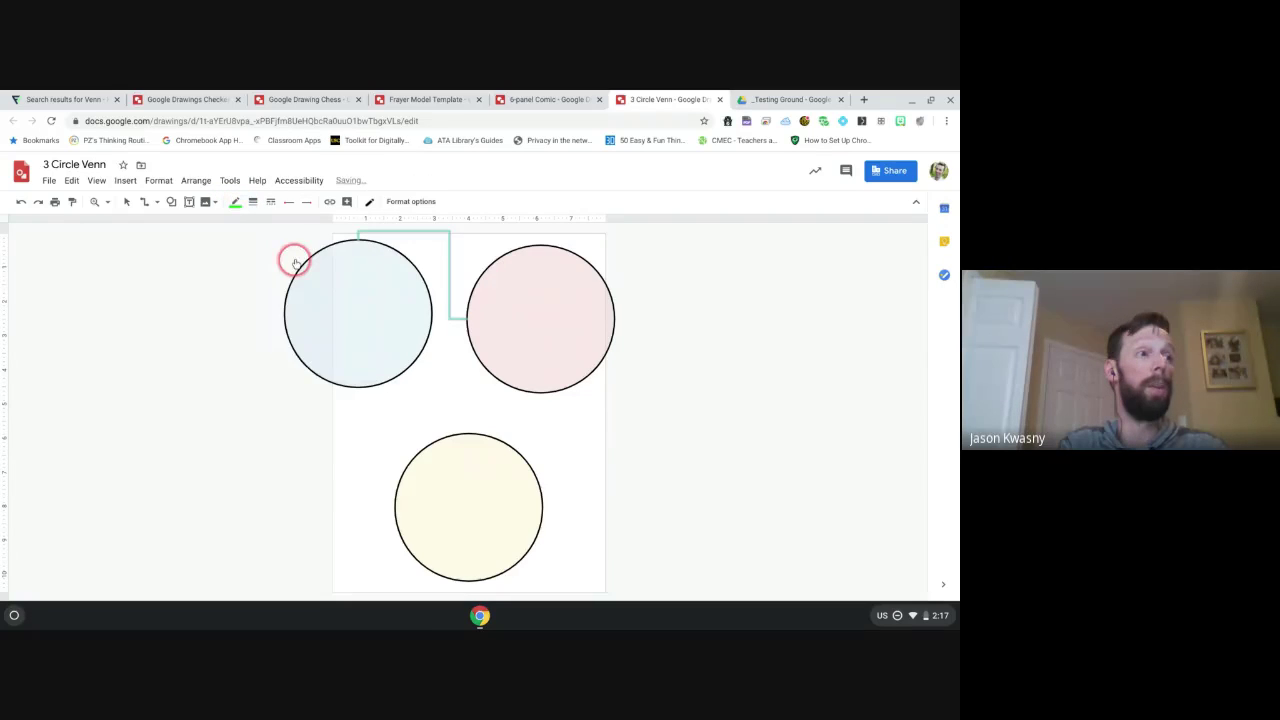
pyautogui.click(253, 202)
pyautogui.click(268, 283)
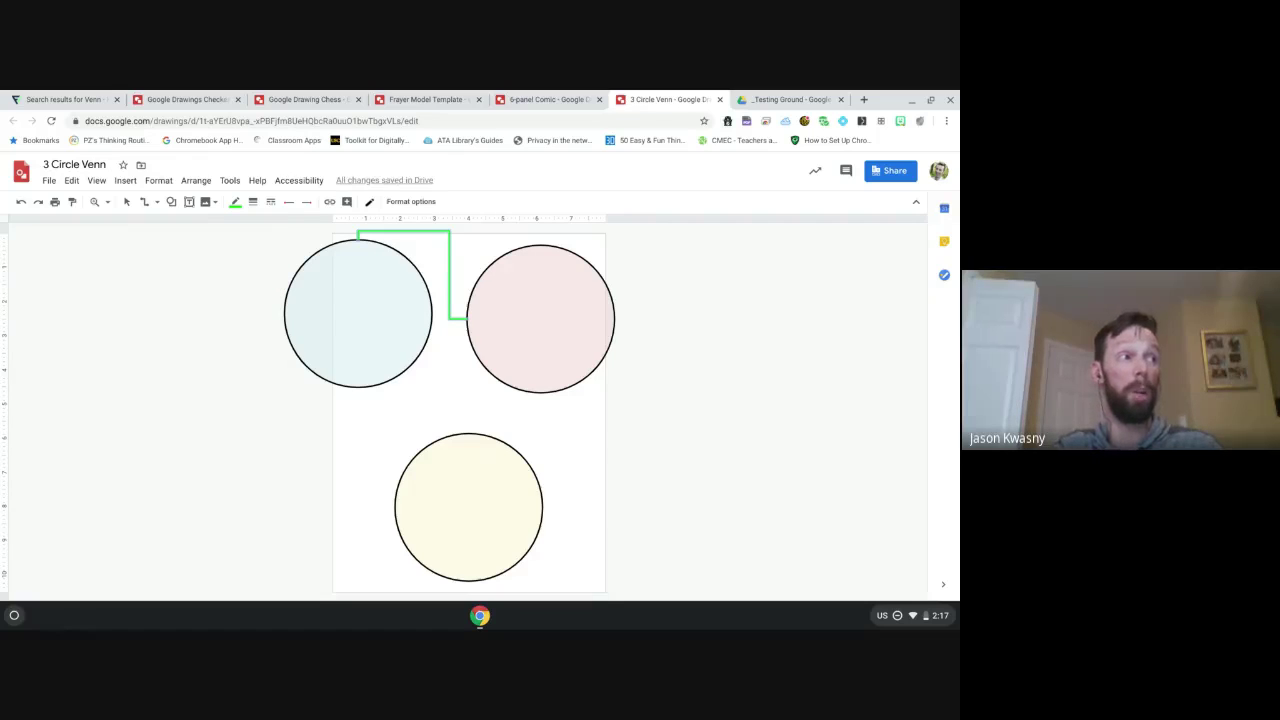
# Step: Add a filled arrowhead to the connector's end at the pink circle and change the line colour to black
pyautogui.click(307, 205)
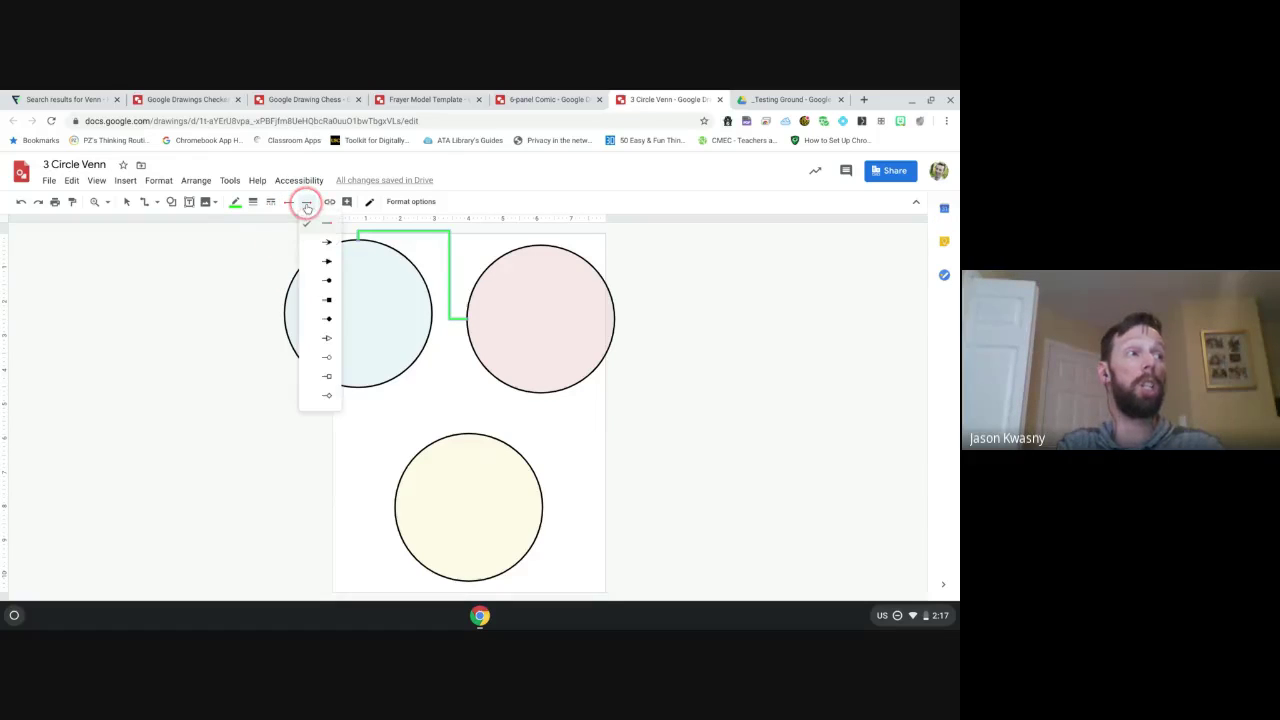
pyautogui.click(320, 262)
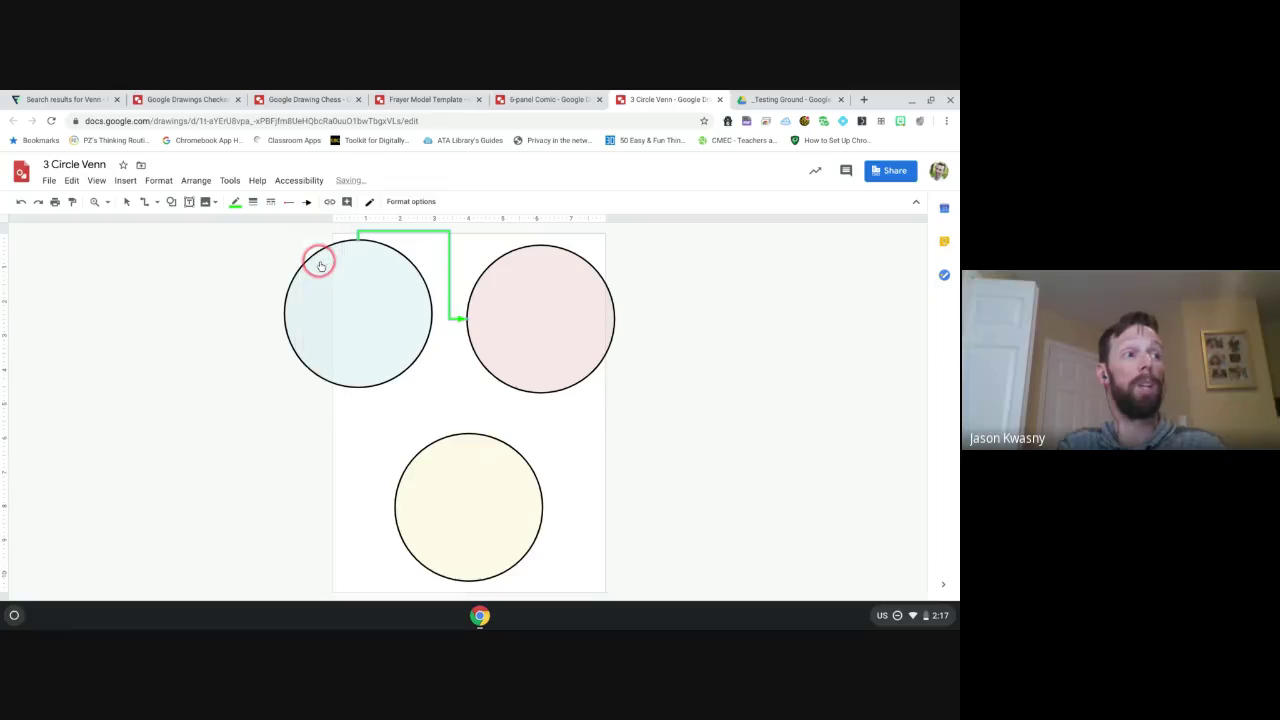
pyautogui.click(235, 204)
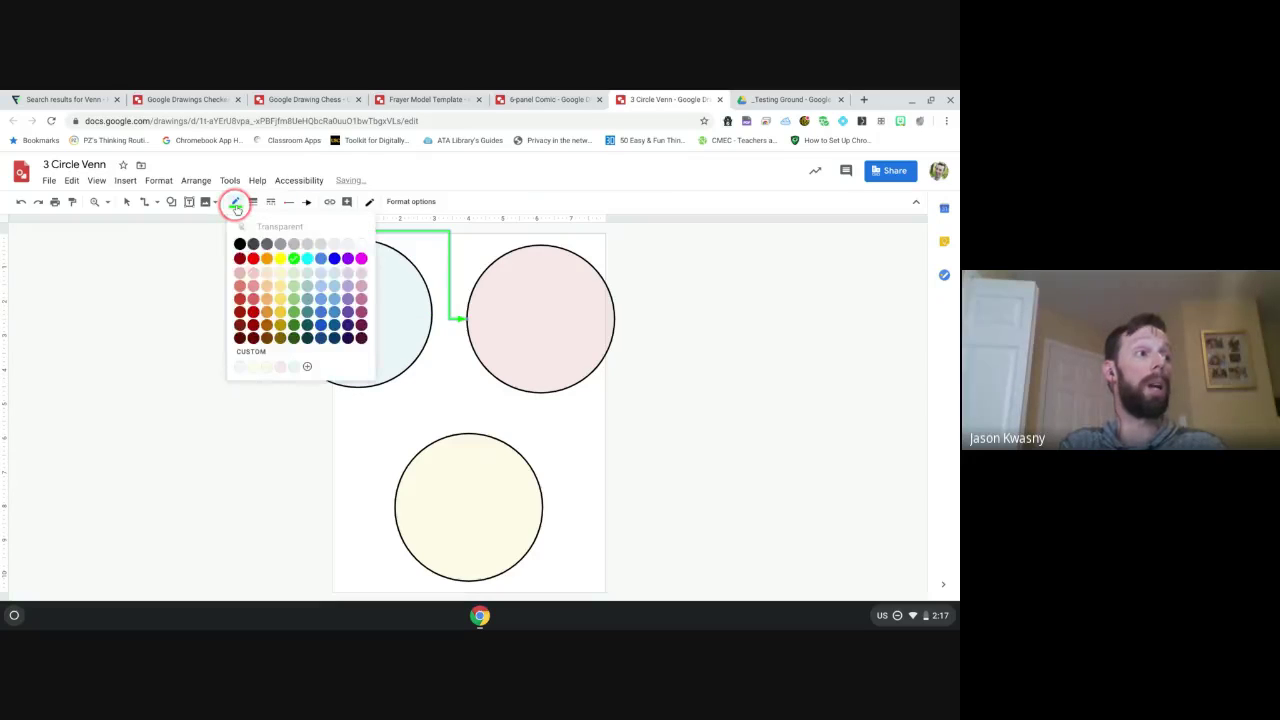
pyautogui.click(238, 241)
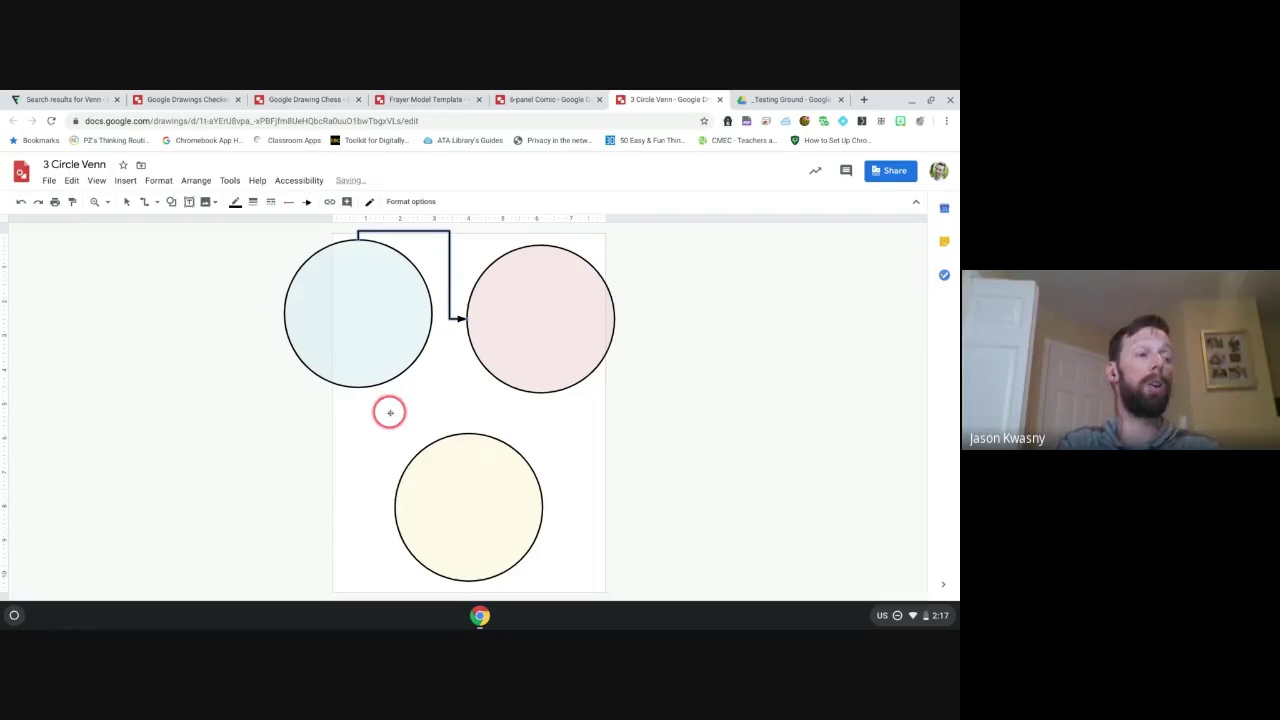
# Step: Move the blue circle off the page's right side and the pink circle to the page's left edge, keeping the connector attached
pyautogui.click(356, 322)
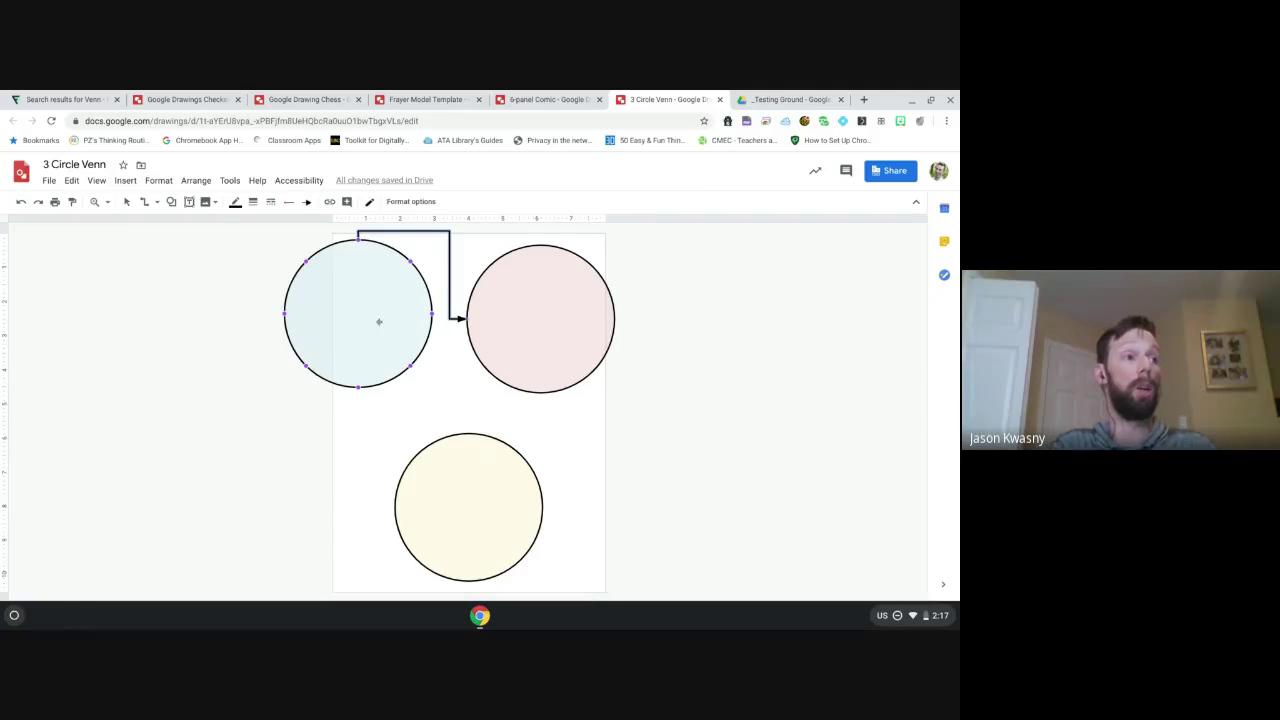
pyautogui.click(126, 203)
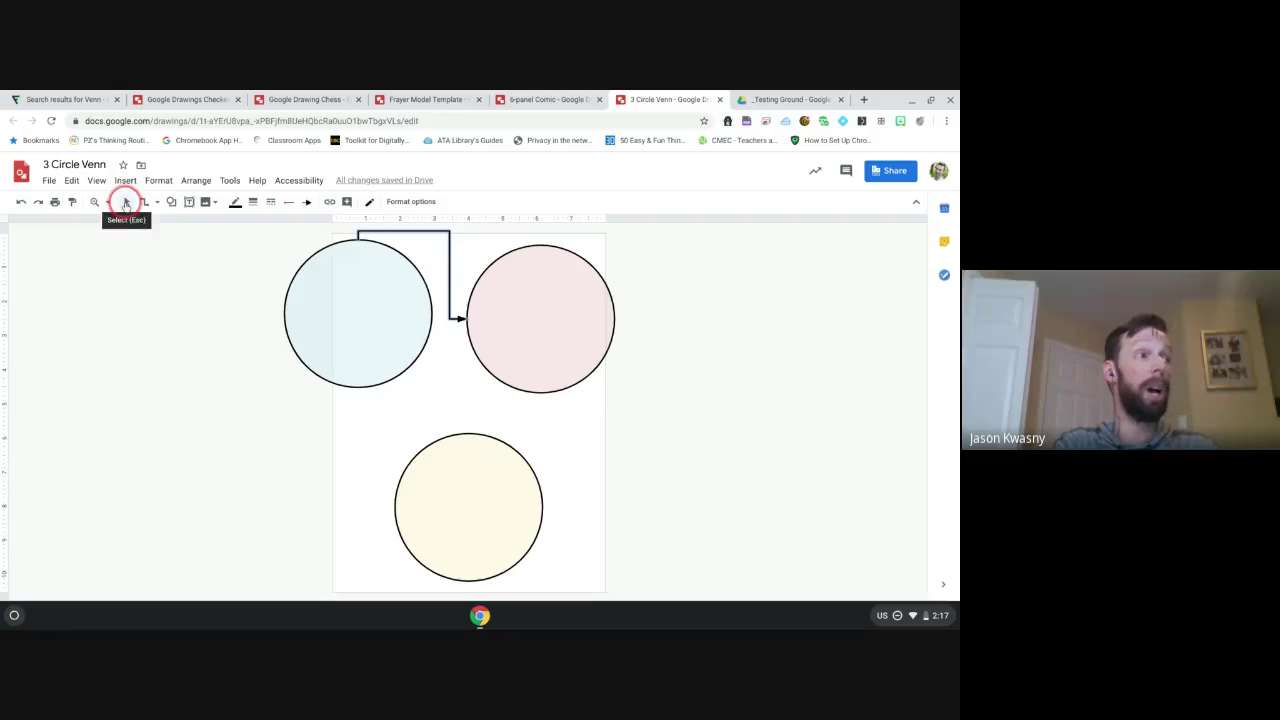
pyautogui.click(400, 231)
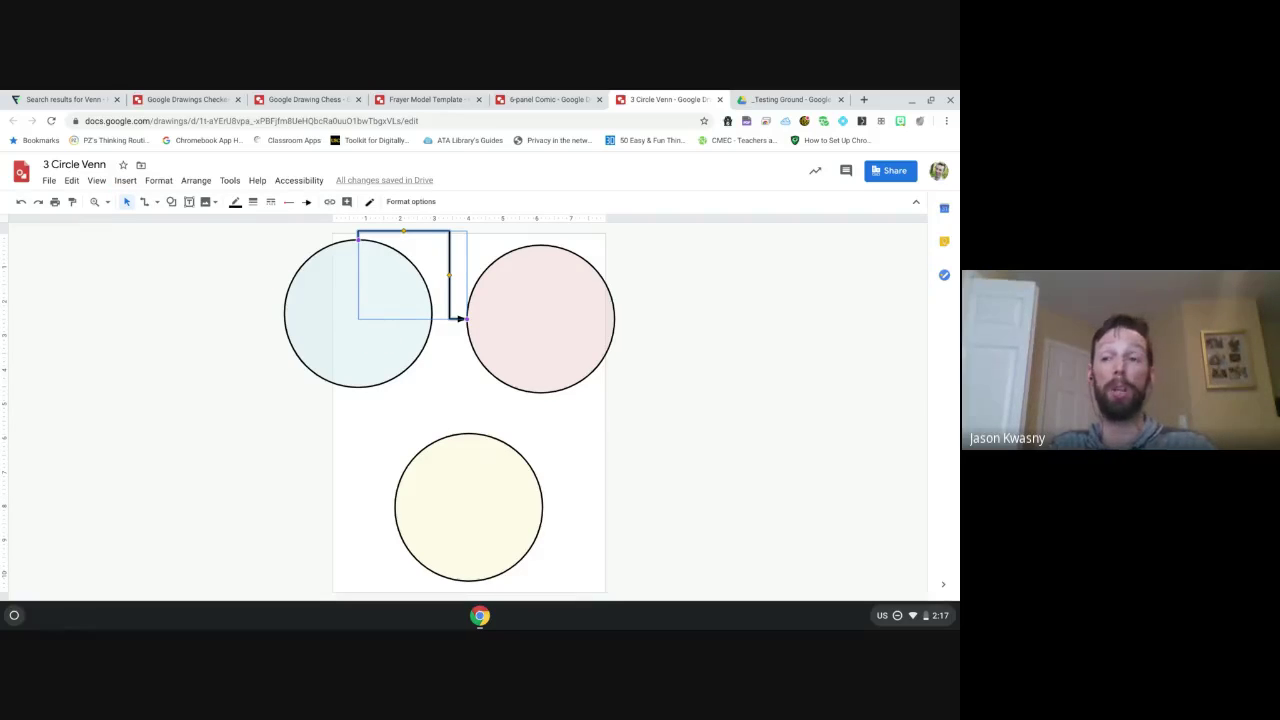
pyautogui.moveTo(374, 332); pyautogui.dragTo(740, 340)
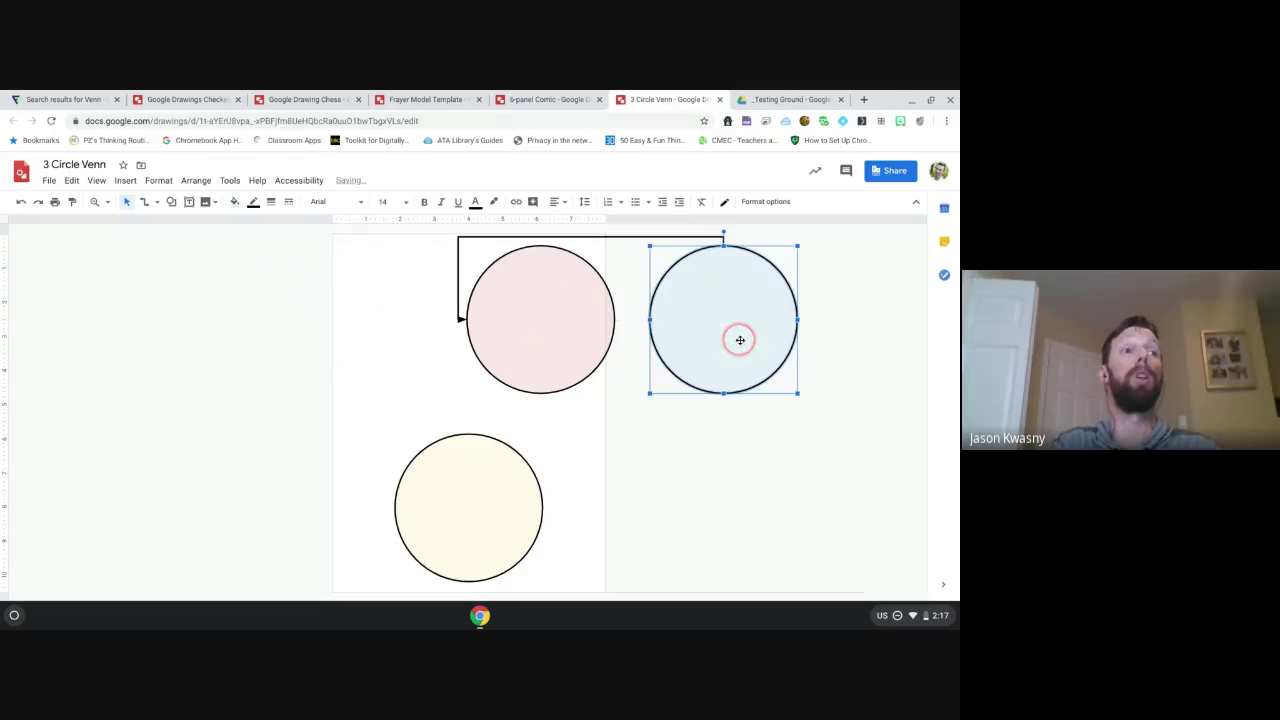
pyautogui.moveTo(560, 318); pyautogui.dragTo(394, 386)
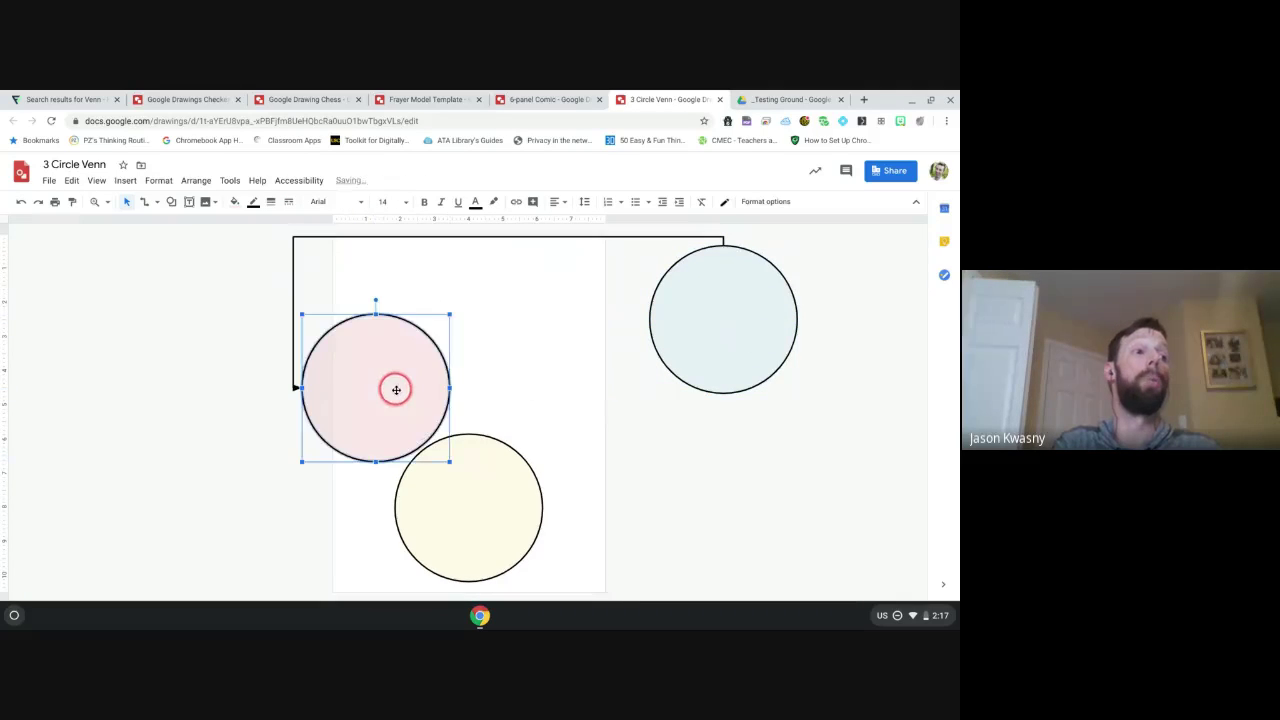
# Step: Move the yellow circle to the page's lower right edge and the blue circle off the page's left side, keeping the connector attached
pyautogui.moveTo(474, 483); pyautogui.dragTo(590, 487)
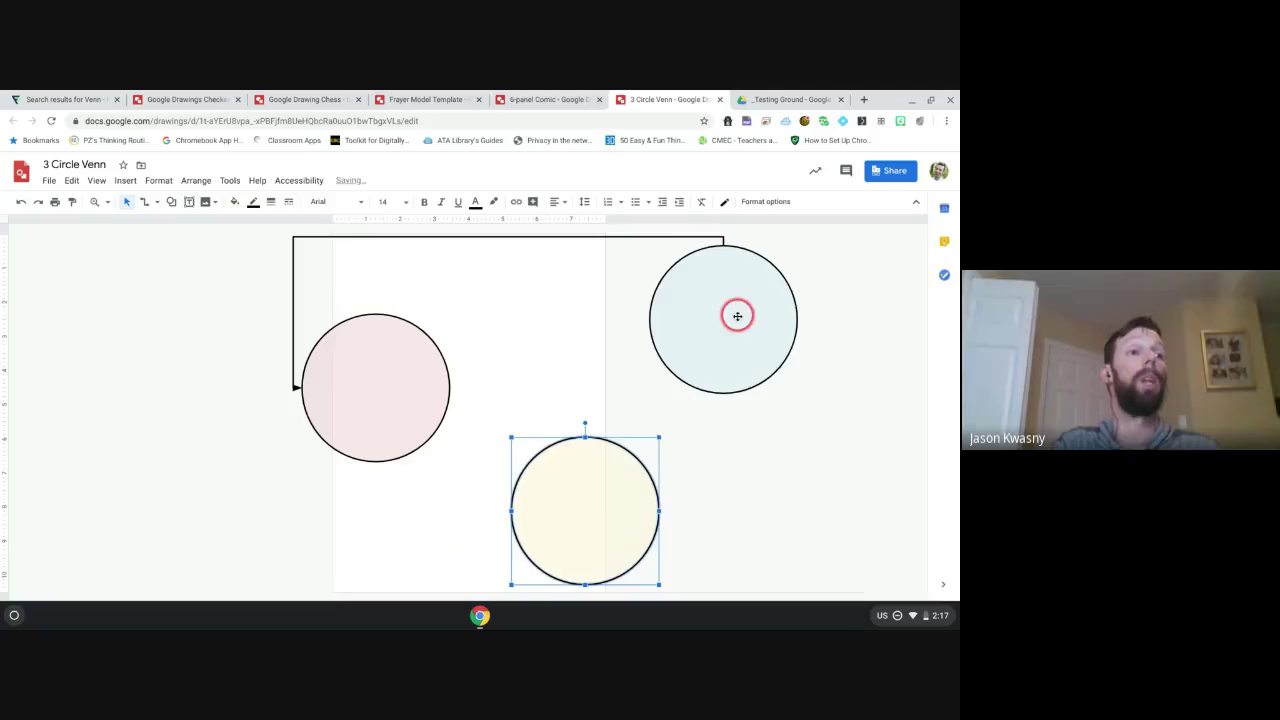
pyautogui.moveTo(737, 314); pyautogui.dragTo(746, 425)
pyautogui.moveTo(708, 451); pyautogui.dragTo(252, 325)
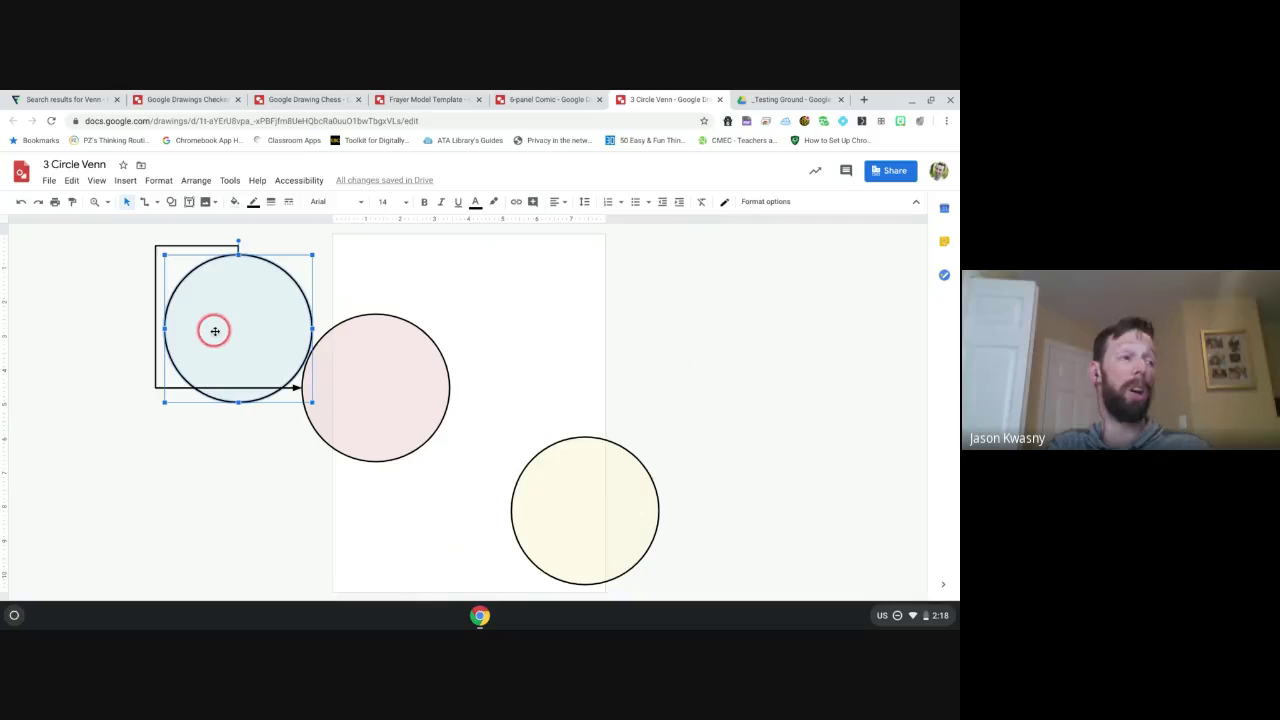
pyautogui.moveTo(211, 334); pyautogui.dragTo(131, 334)
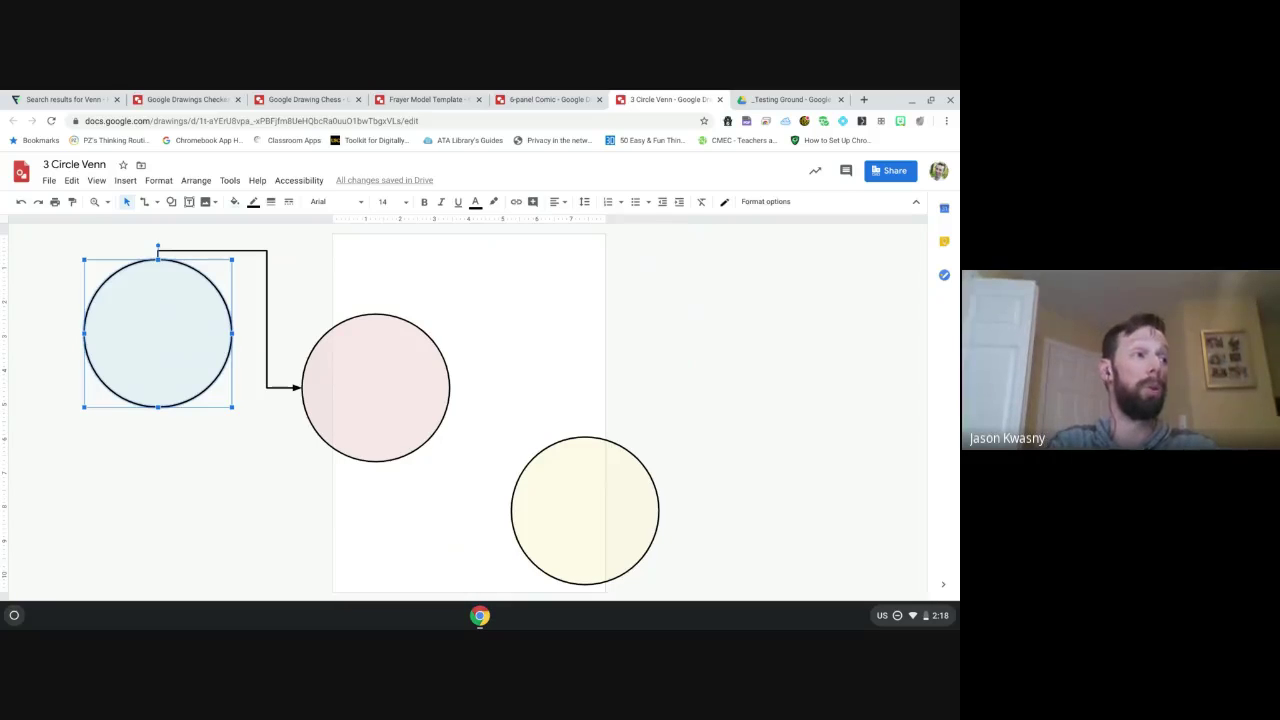
# Step: Add the text "You can enter text here" inside the blue circle
pyautogui.click(147, 317)
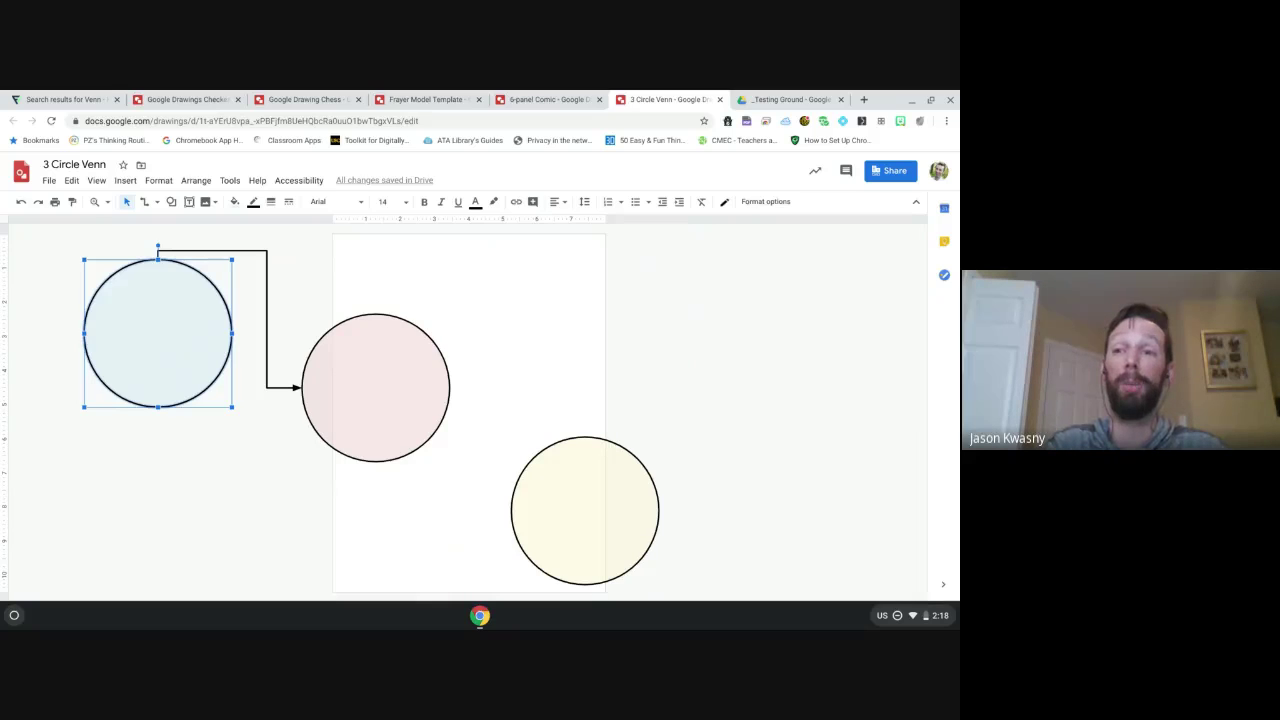
pyautogui.click(150, 326)
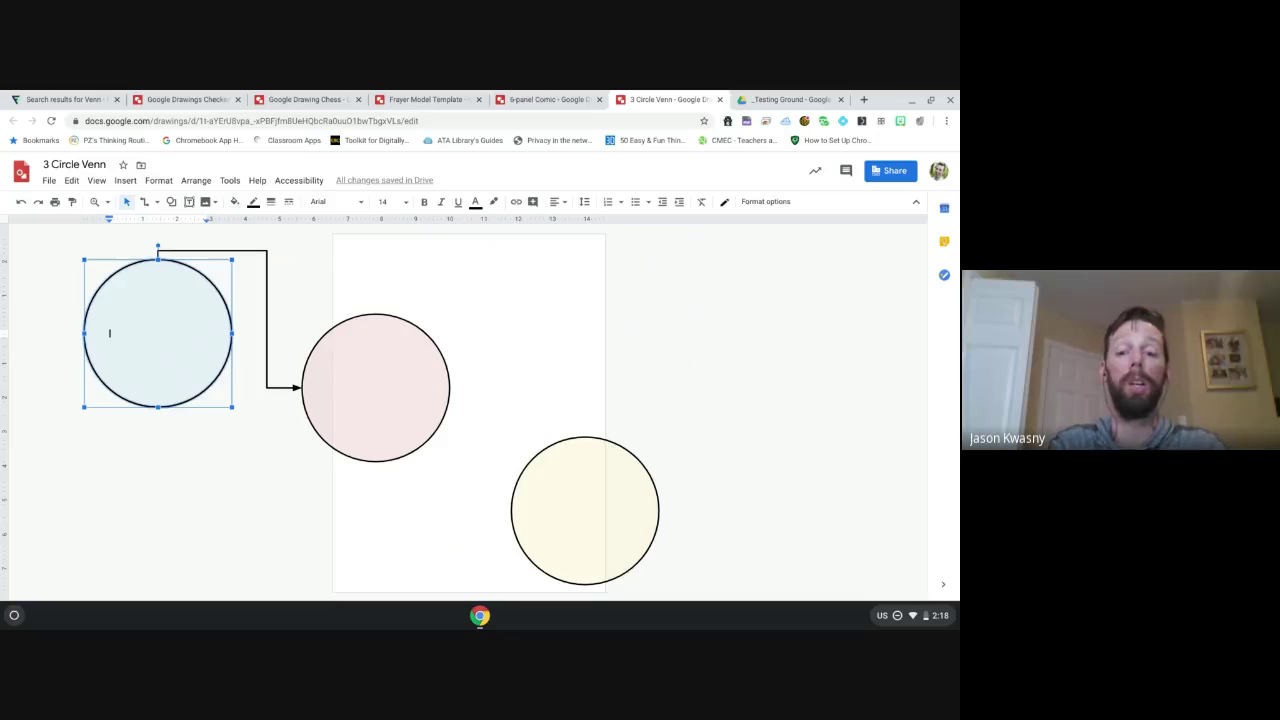
pyautogui.write('You can enter text here')
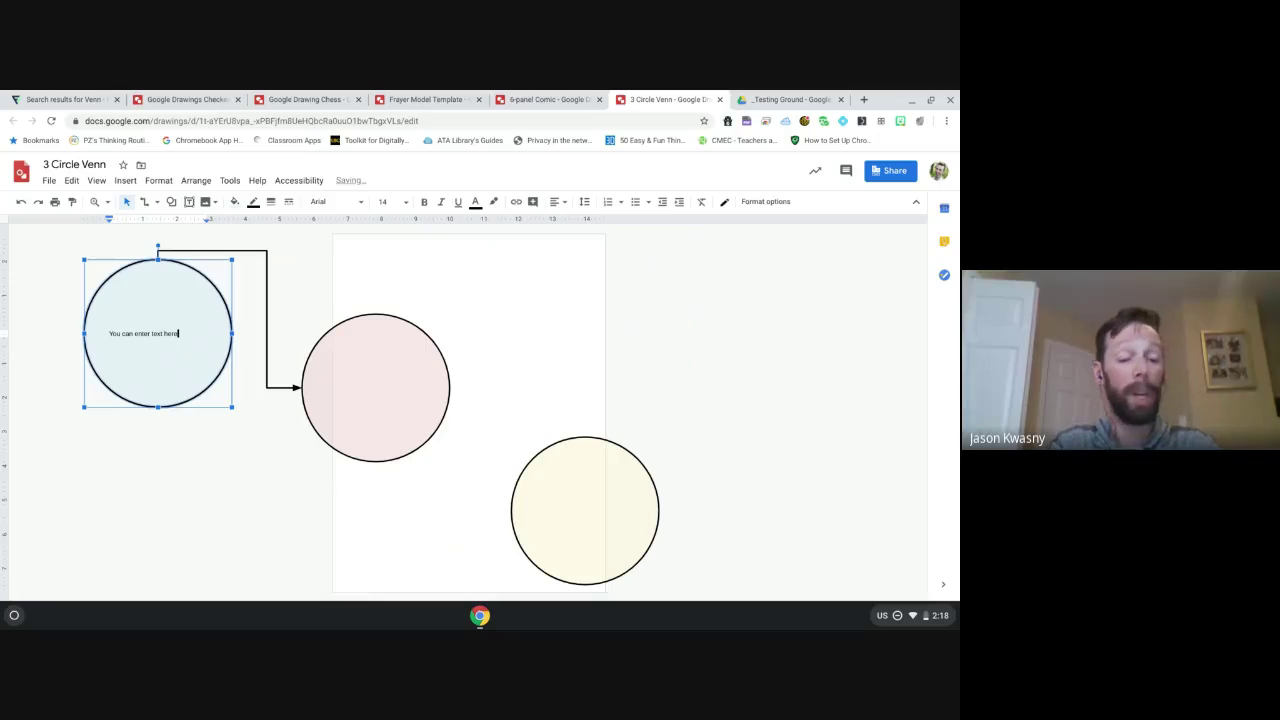
# Step: Format all the text in the blue circle as 30-point bold Lobster
pyautogui.hotkey('ctrl', 'a')
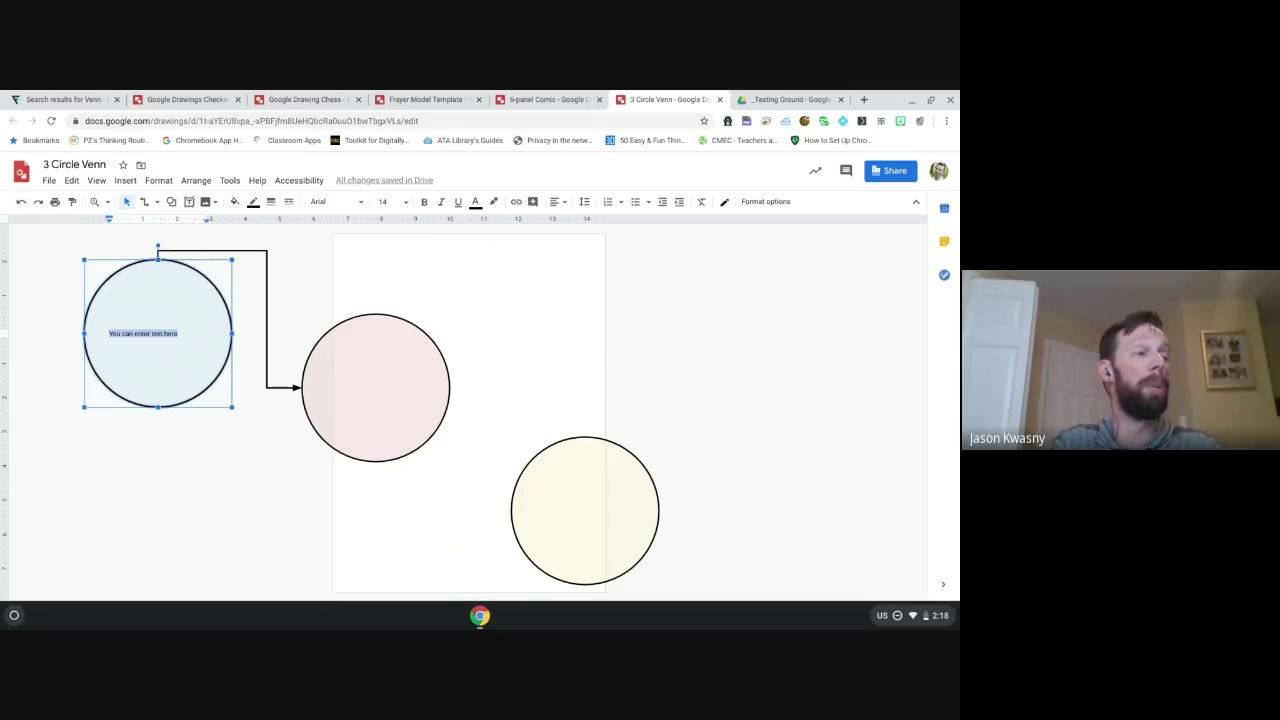
pyautogui.click(406, 204)
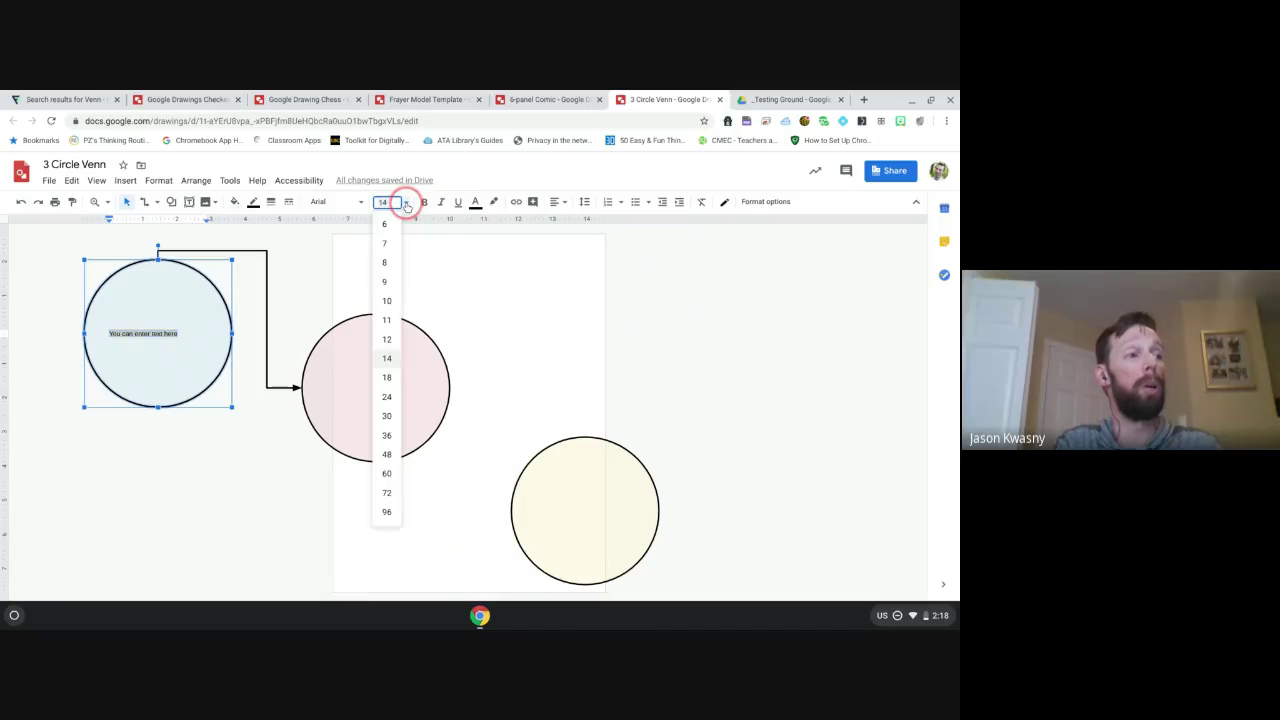
pyautogui.click(386, 418)
pyautogui.click(424, 202)
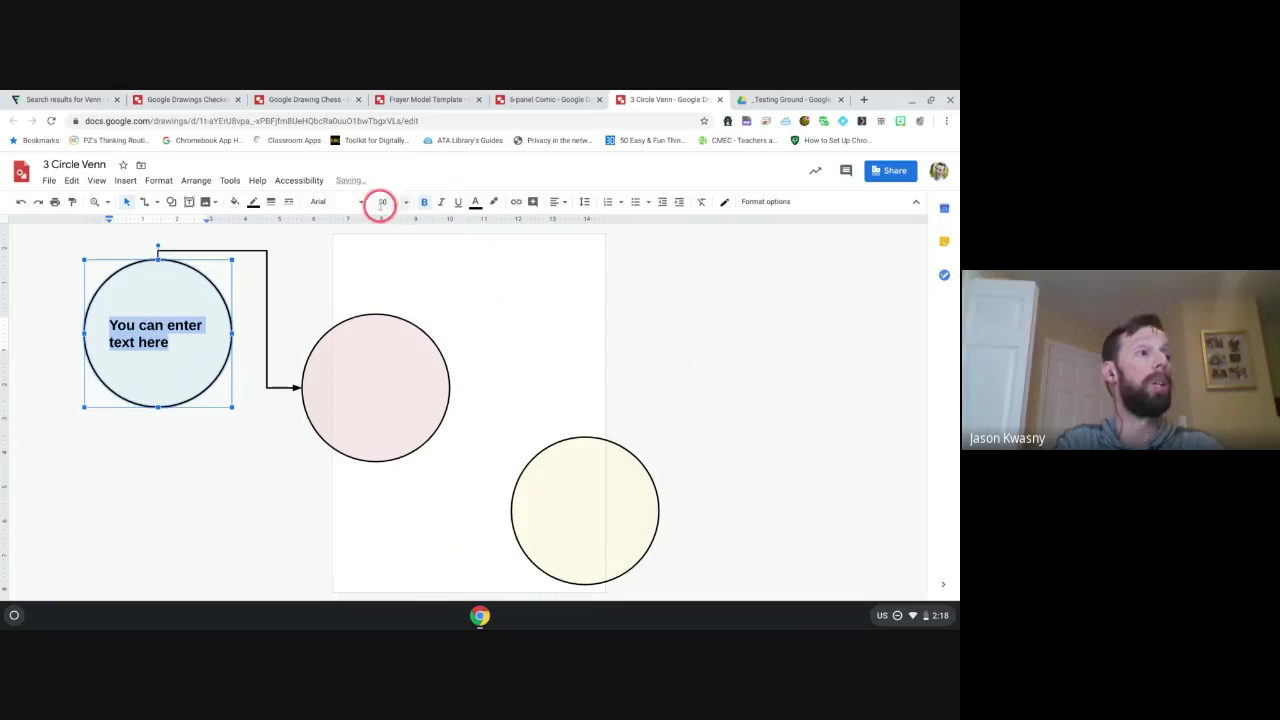
pyautogui.click(359, 204)
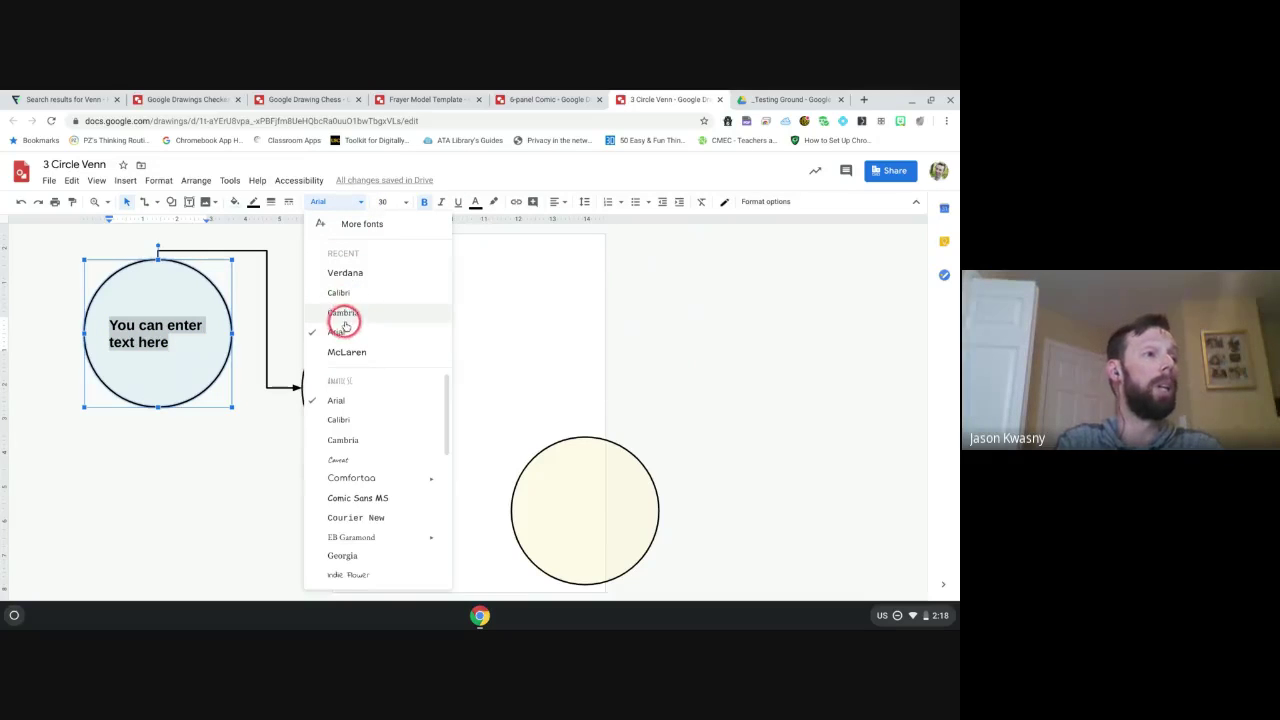
pyautogui.scroll(-3, 357, 460)
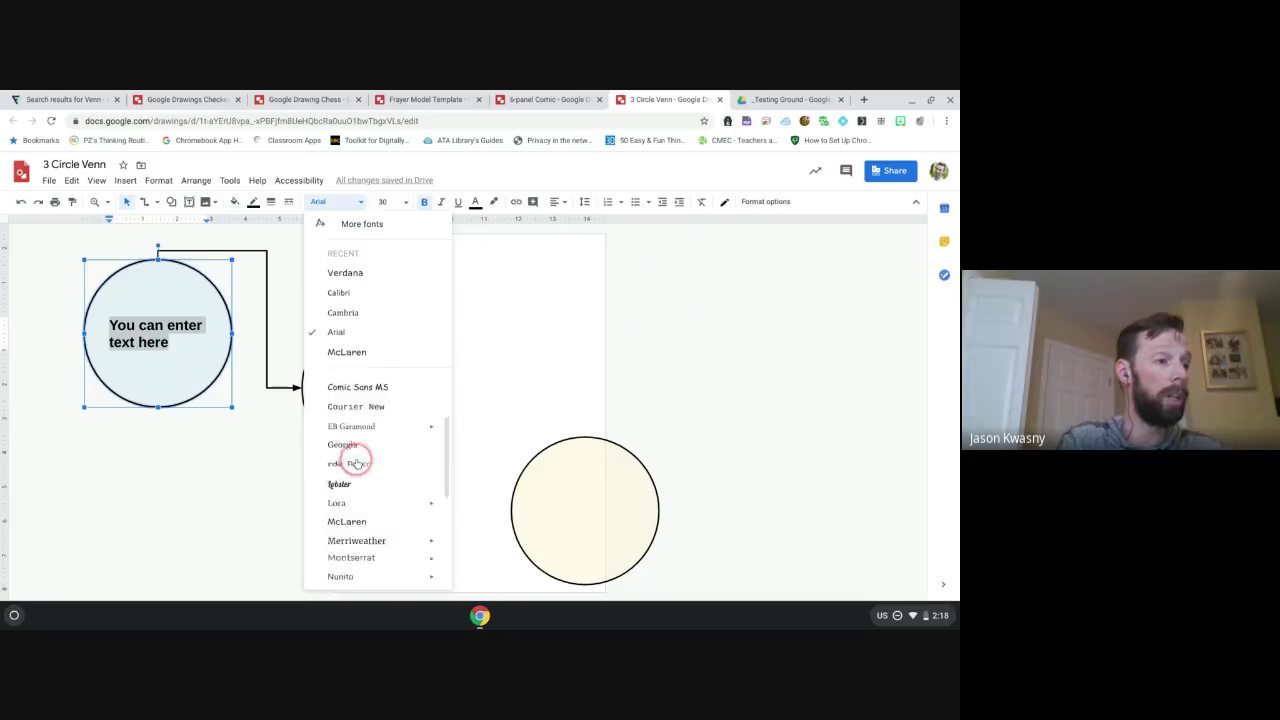
pyautogui.click(345, 450)
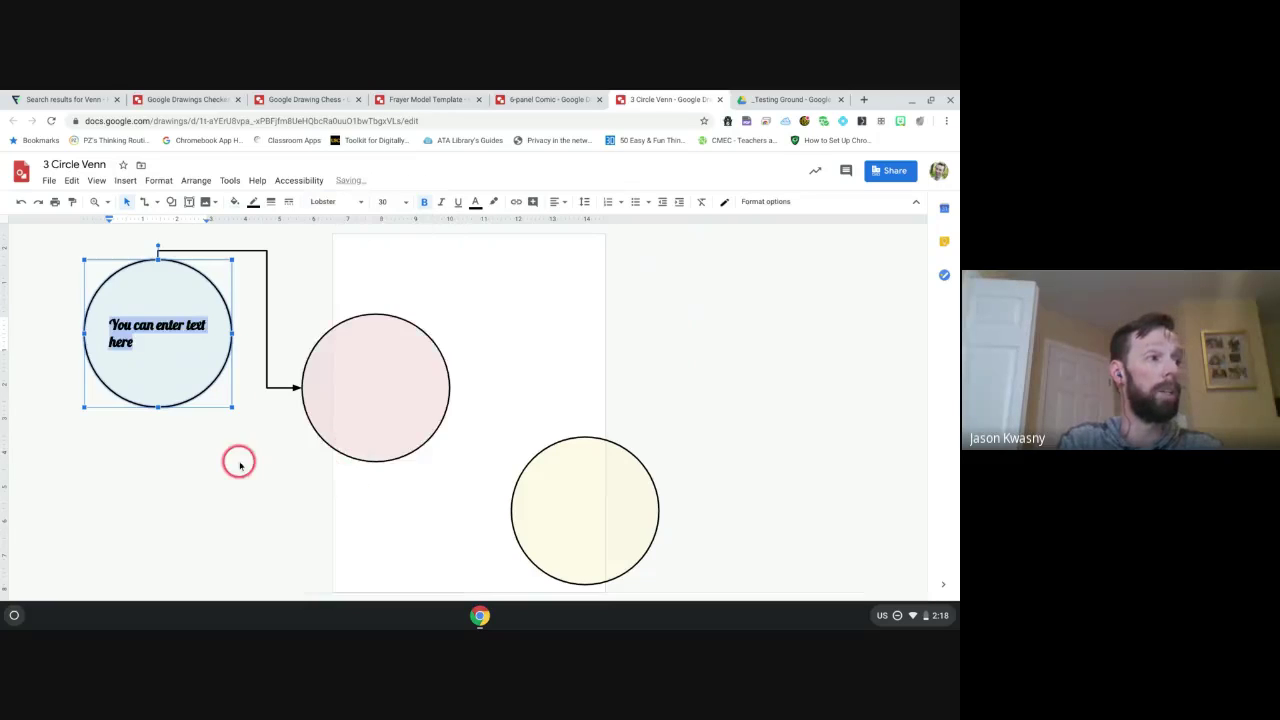
pyautogui.click(234, 466)
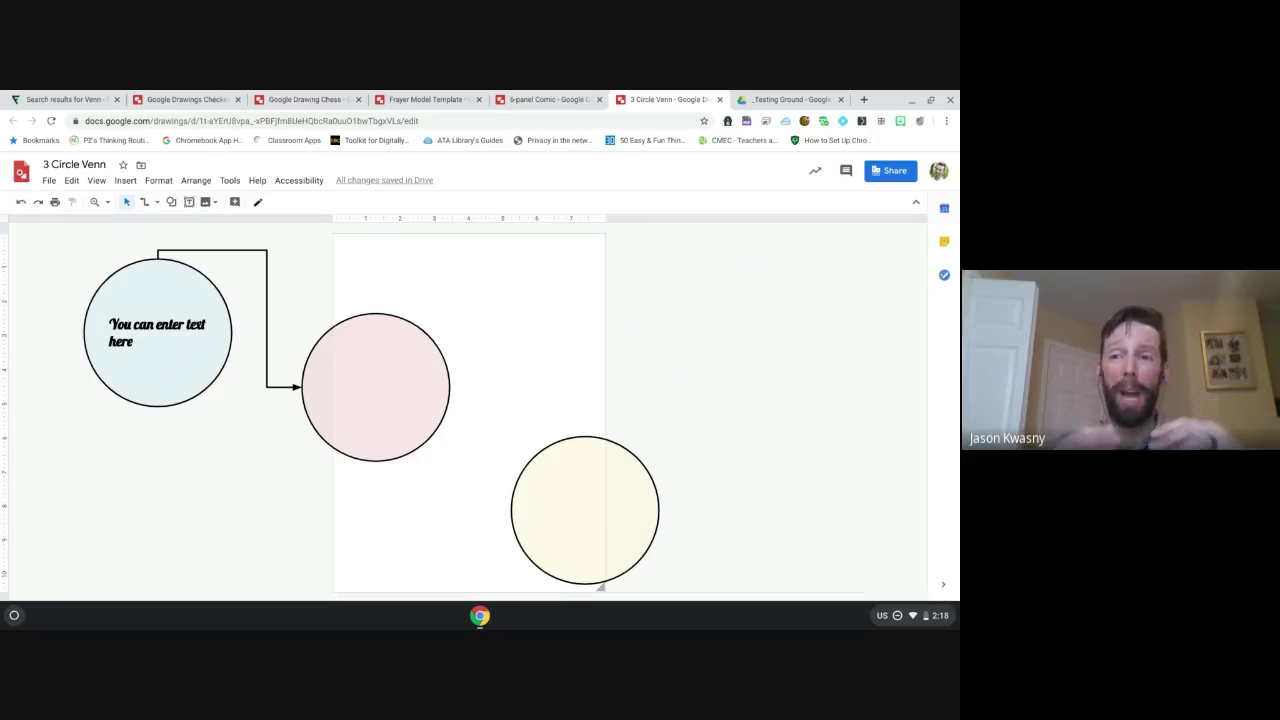
# Step: Move the blue circle with its text across to the page's upper right edge
pyautogui.click(160, 351)
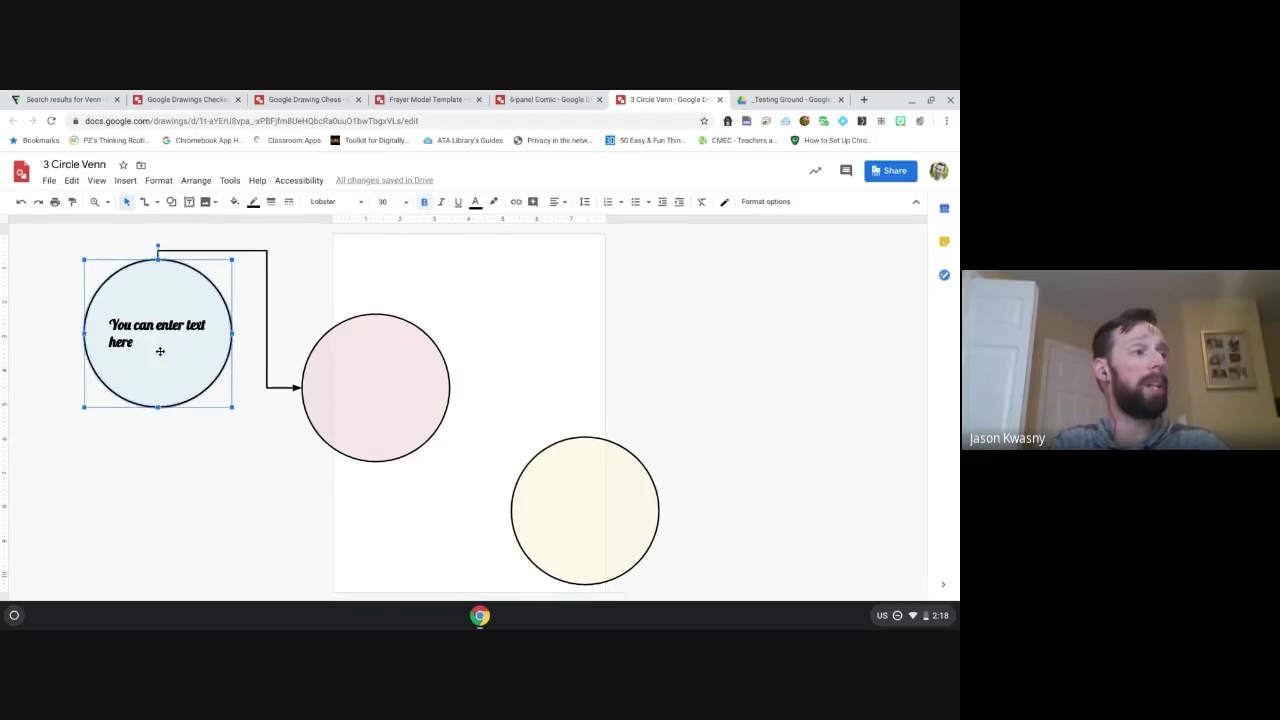
pyautogui.moveTo(164, 354); pyautogui.dragTo(652, 354)
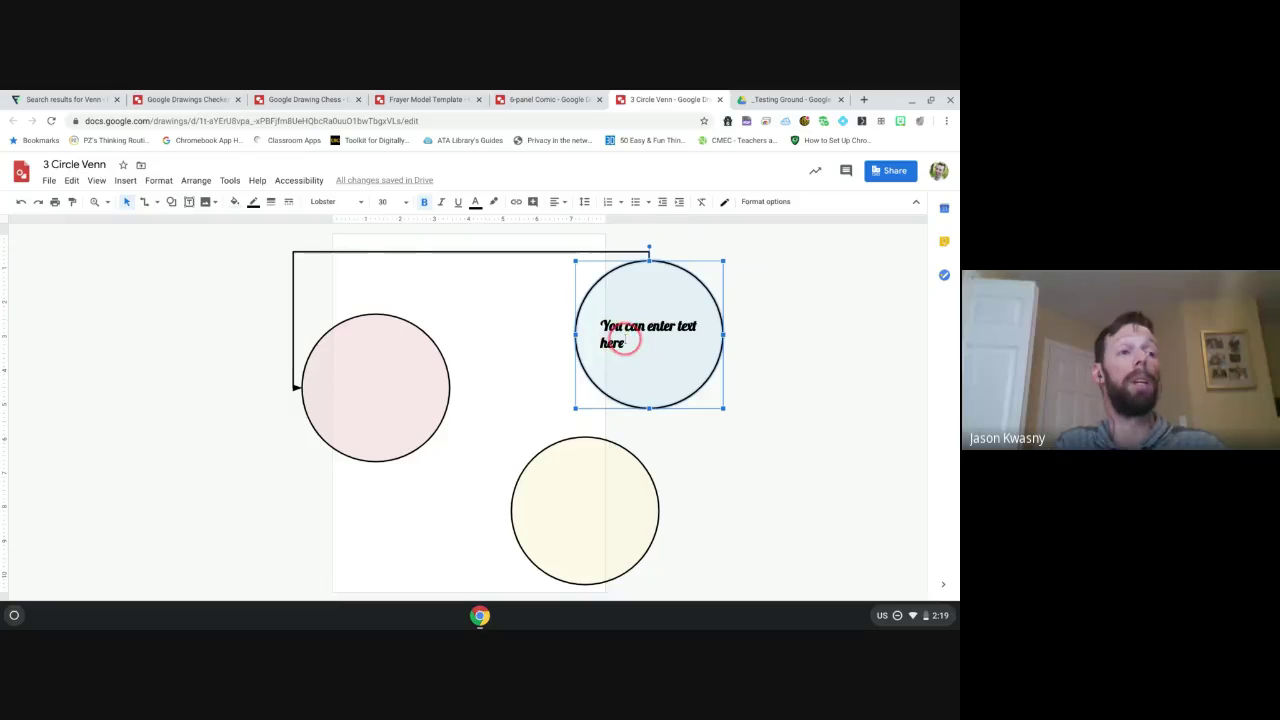
pyautogui.click(895, 410)
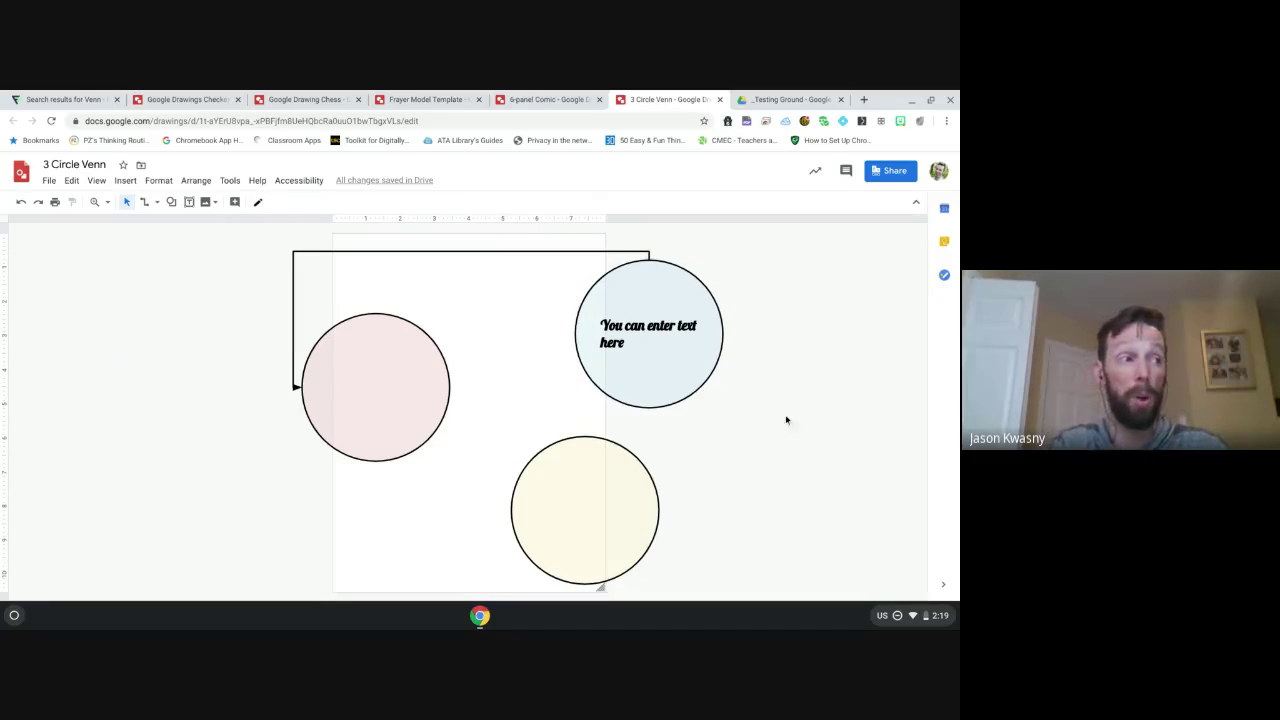
# Step: Change the pink circle into a three-quarter pie shape
pyautogui.click(323, 371)
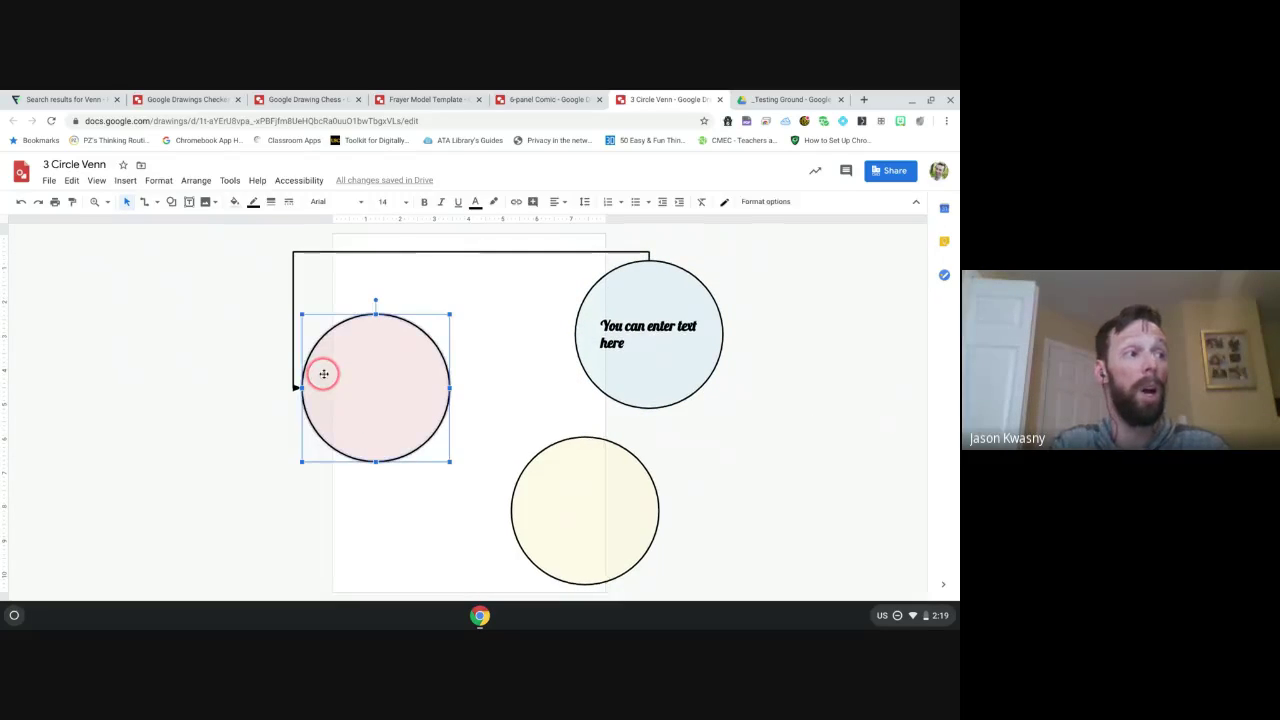
pyautogui.rightClick(383, 327)
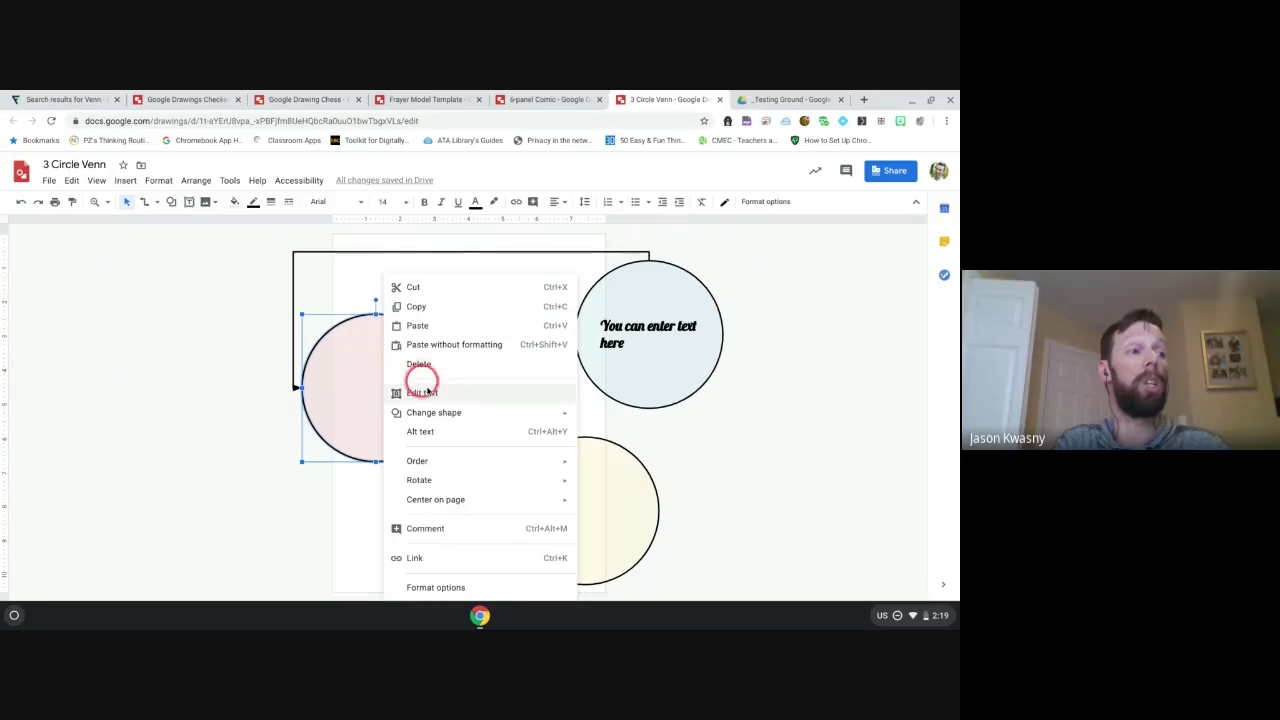
pyautogui.moveTo(440, 413)
pyautogui.moveTo(613, 418)
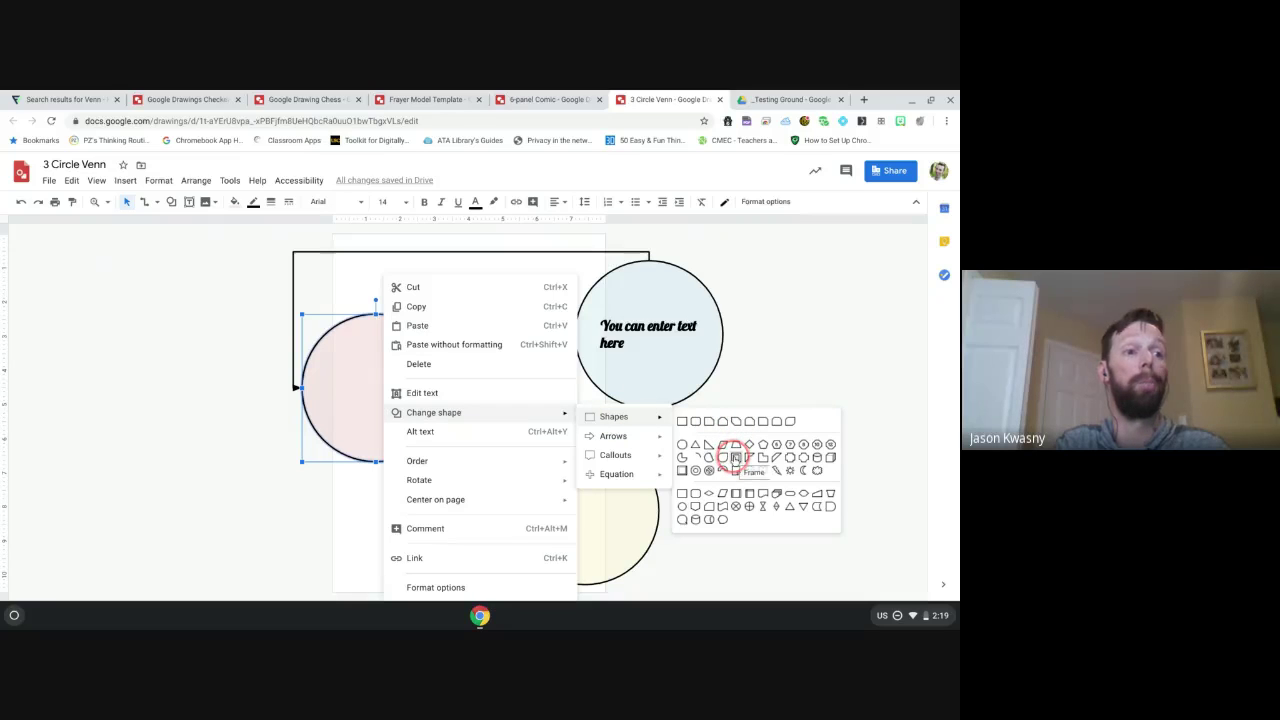
pyautogui.click(681, 458)
pyautogui.click(783, 416)
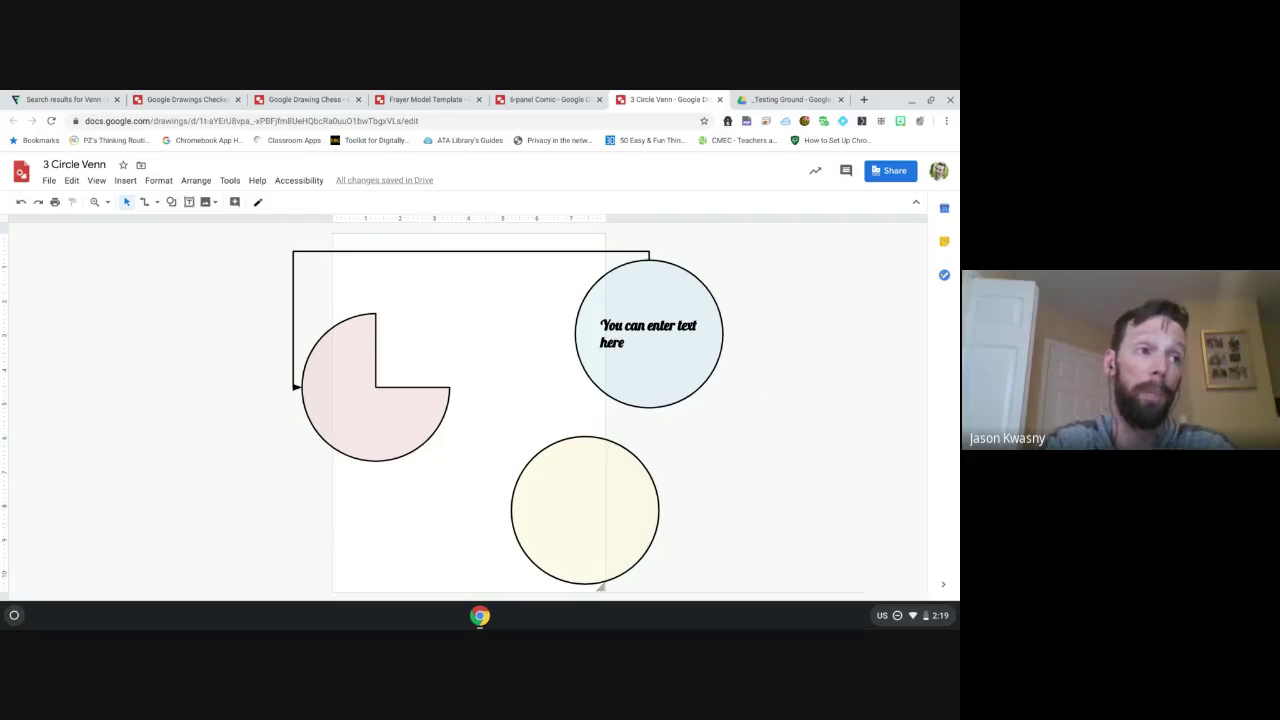
# Step: Change the blue circle containing the text into a three-quarter pie shape
pyautogui.click(680, 362)
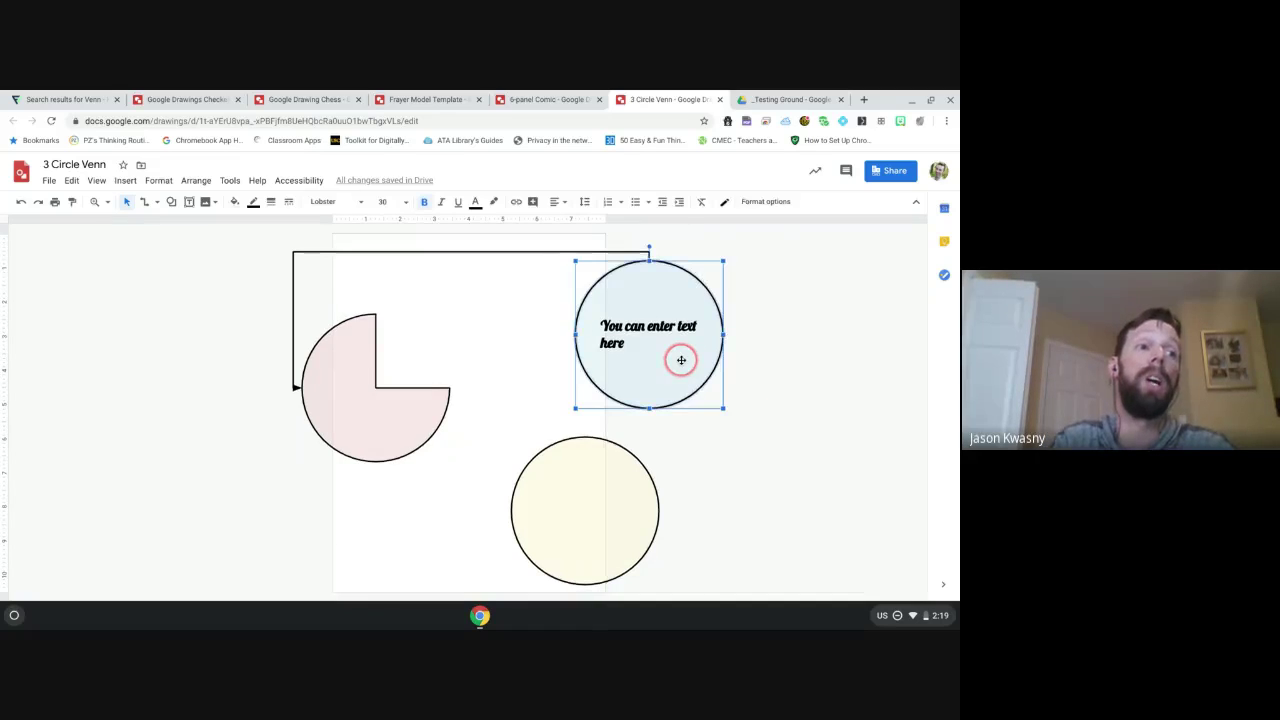
pyautogui.rightClick(675, 352)
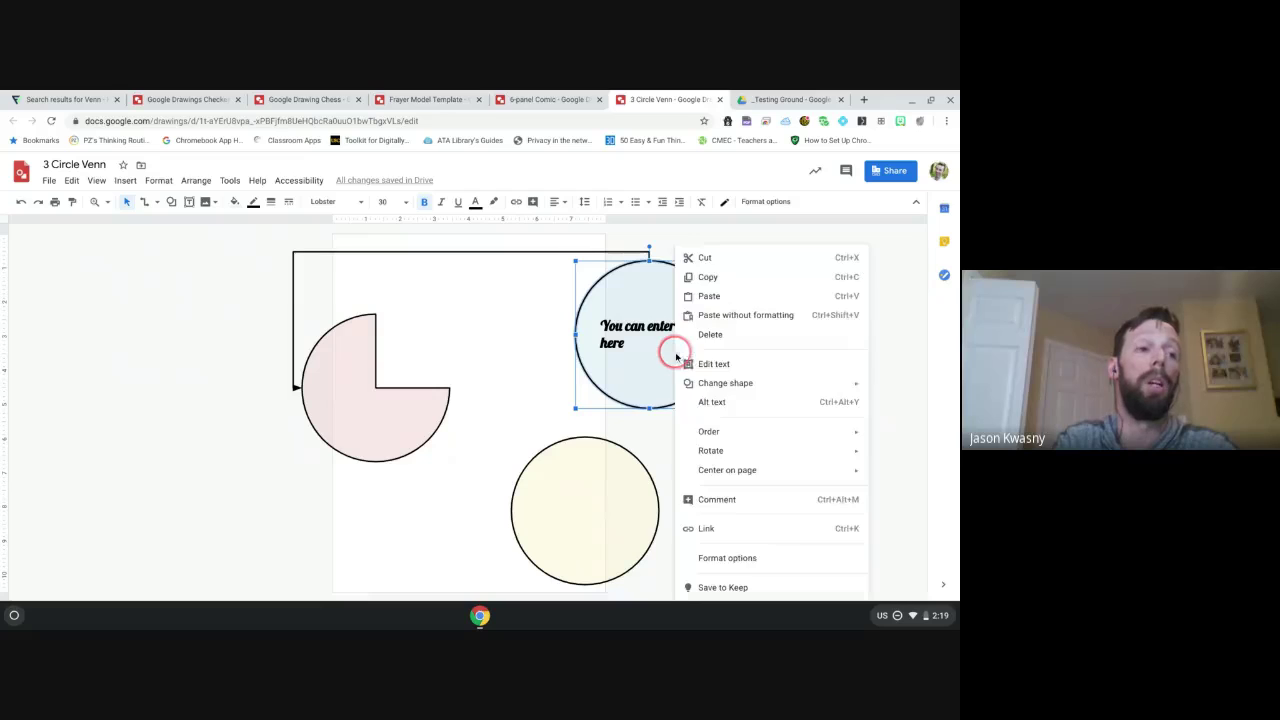
pyautogui.moveTo(724, 388)
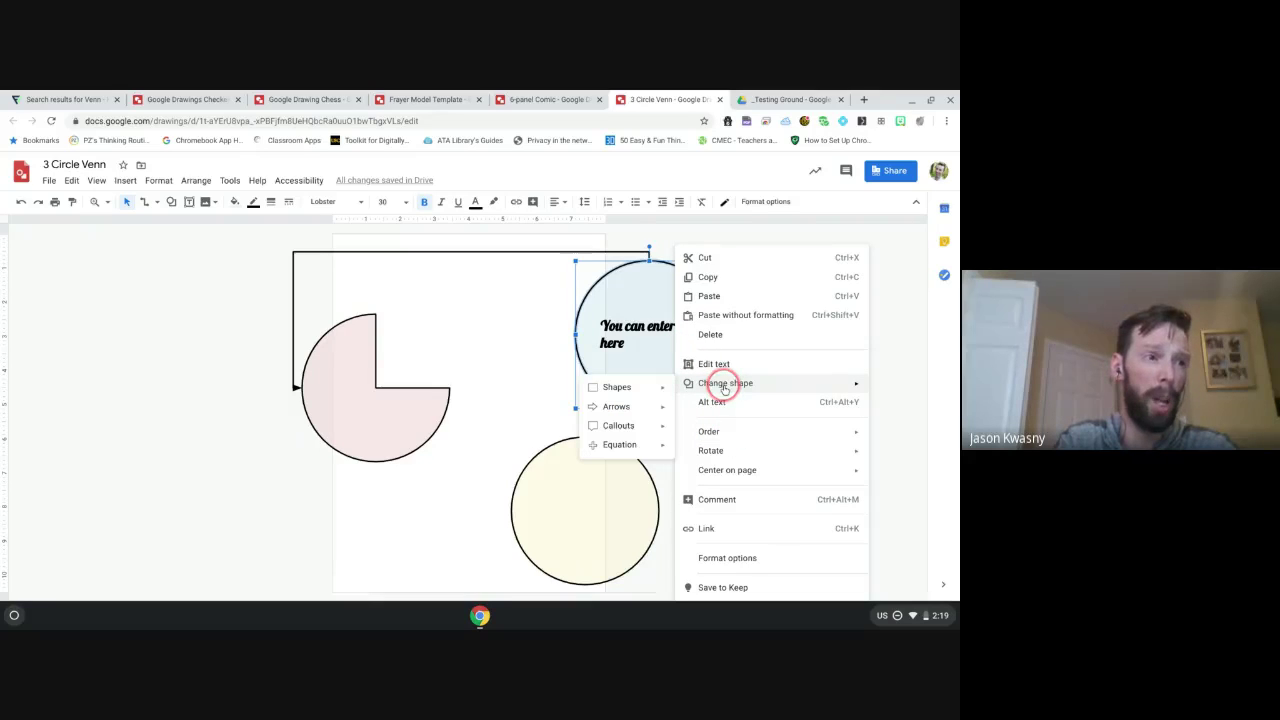
pyautogui.moveTo(614, 387)
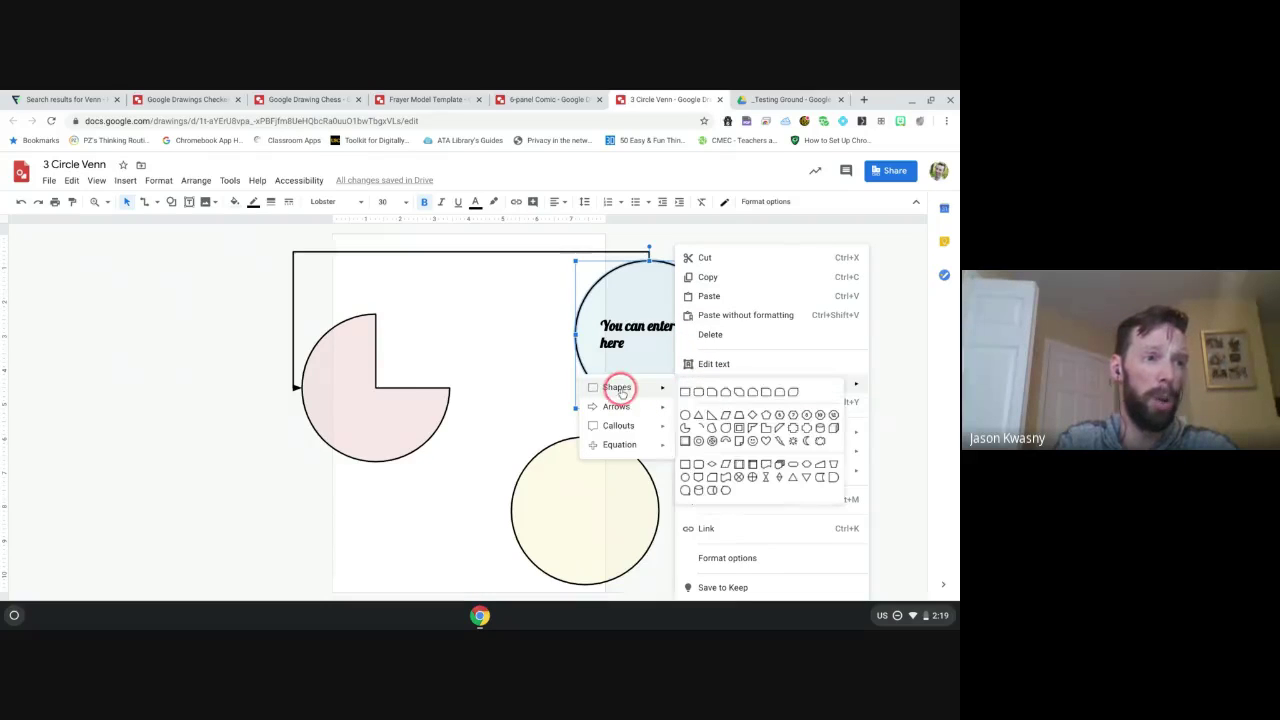
pyautogui.click(685, 427)
pyautogui.click(780, 443)
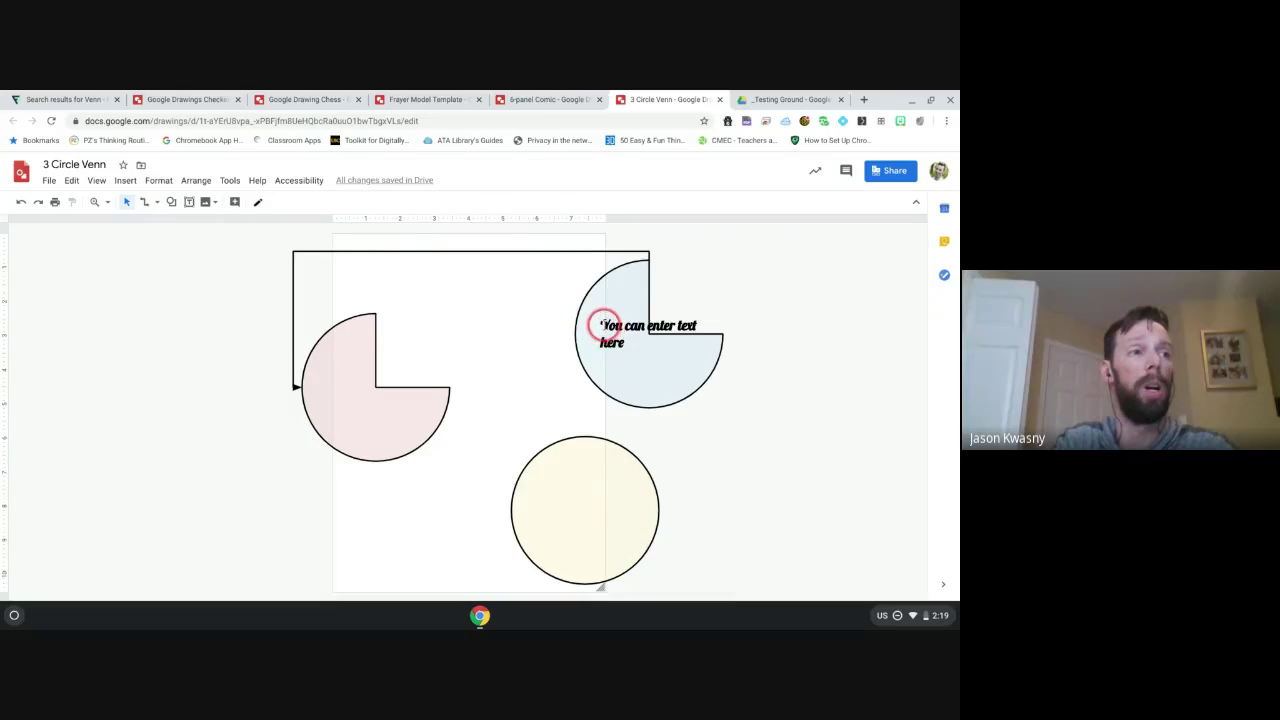
# Step: Shift the text down inside the blue pie shape by adding blank lines above it
pyautogui.click(603, 326)
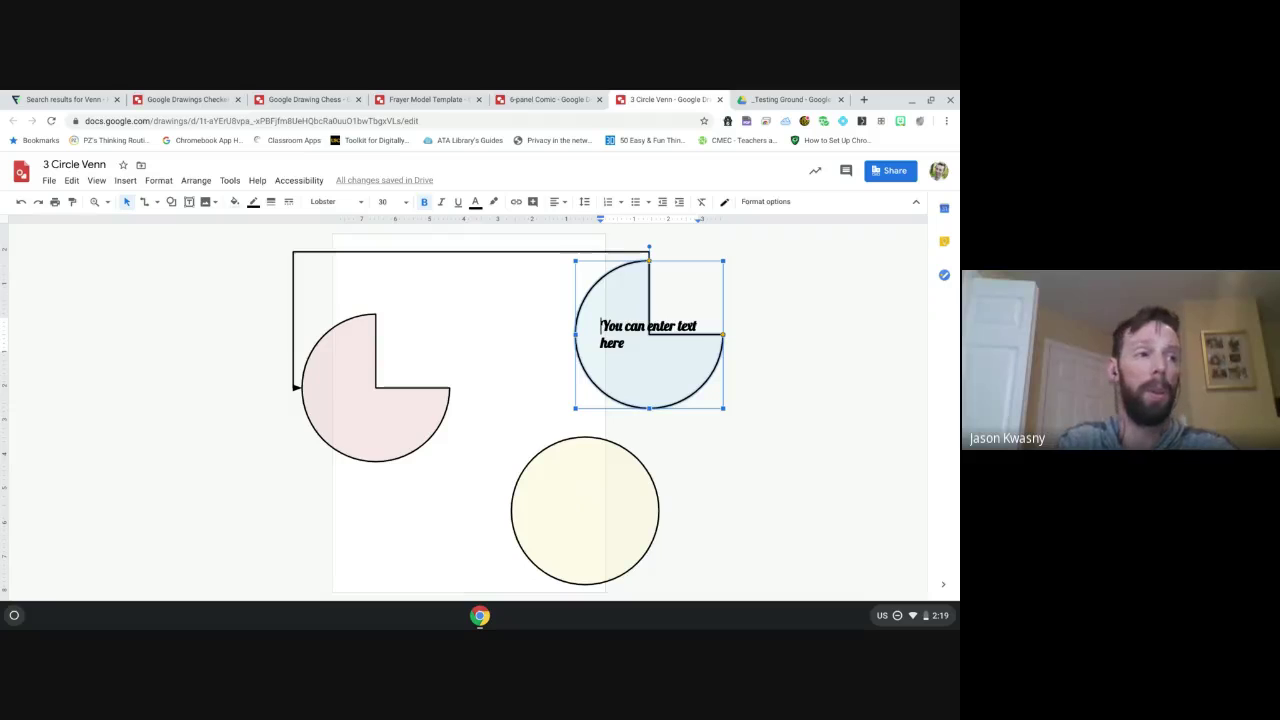
pyautogui.press('Return')
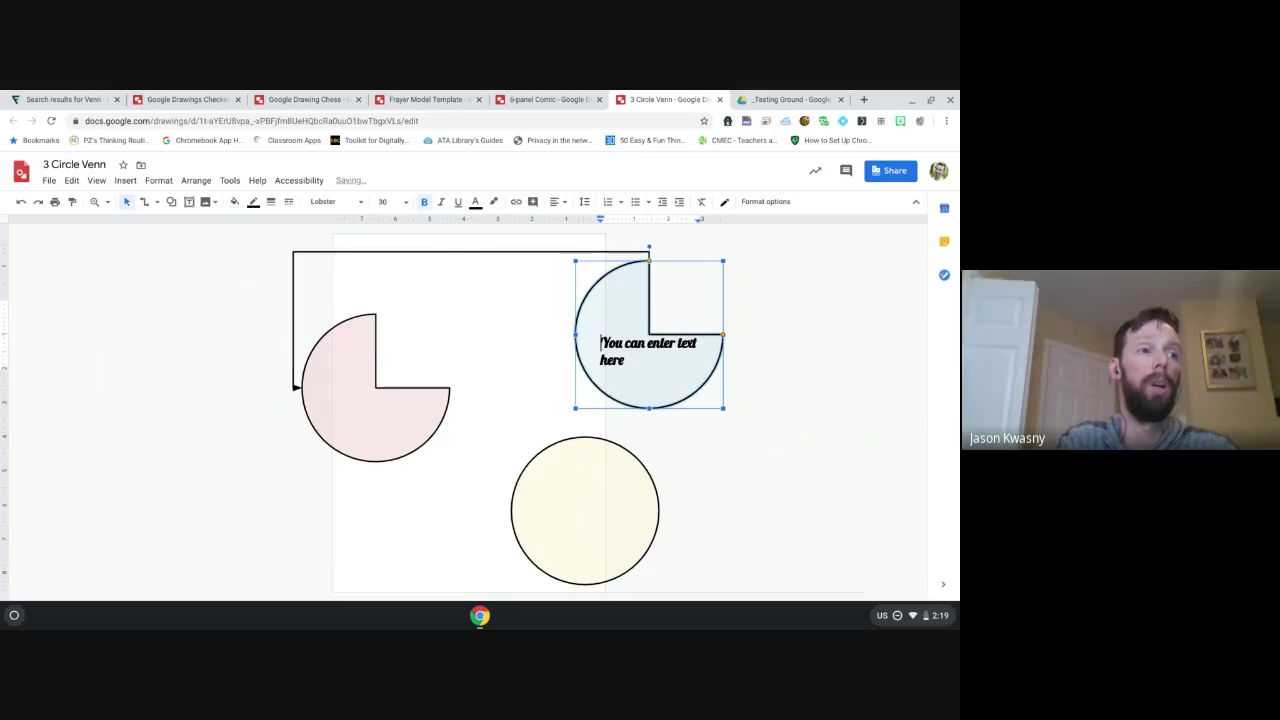
pyautogui.click(795, 350)
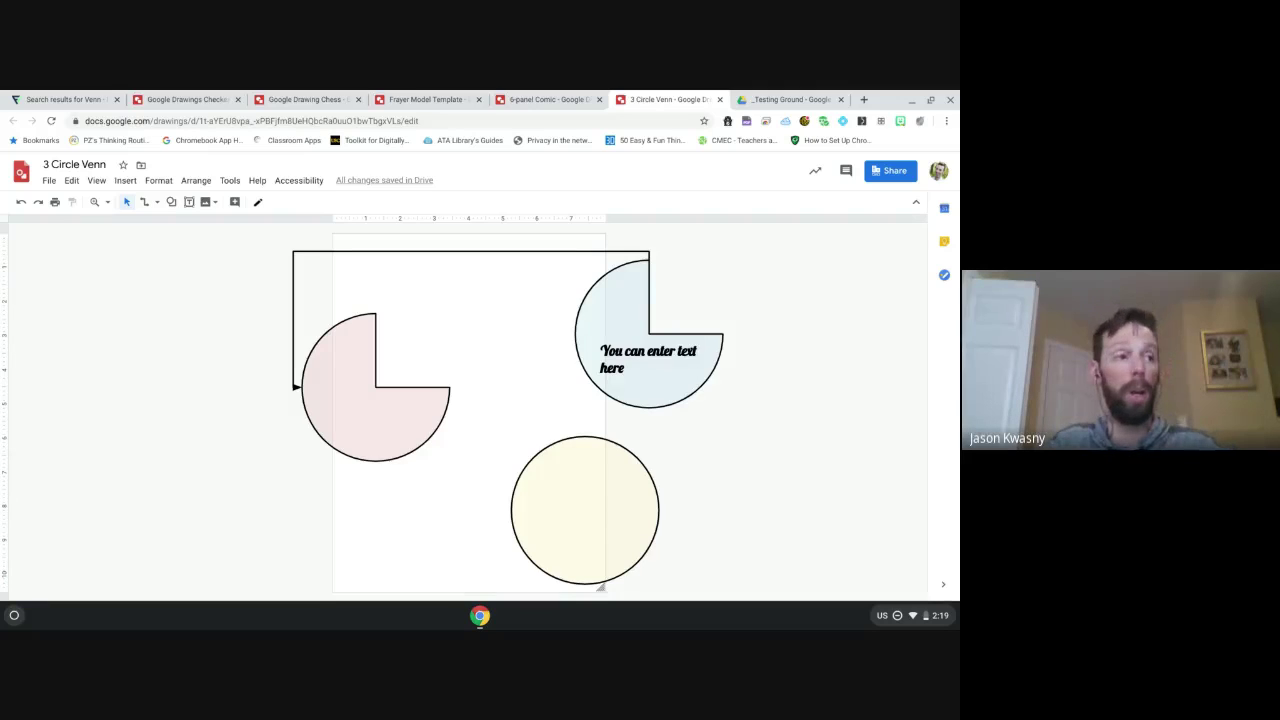
# Step: Delete the yellow circle and move the pink and blue pie shapes off the page's left side
pyautogui.click(566, 509)
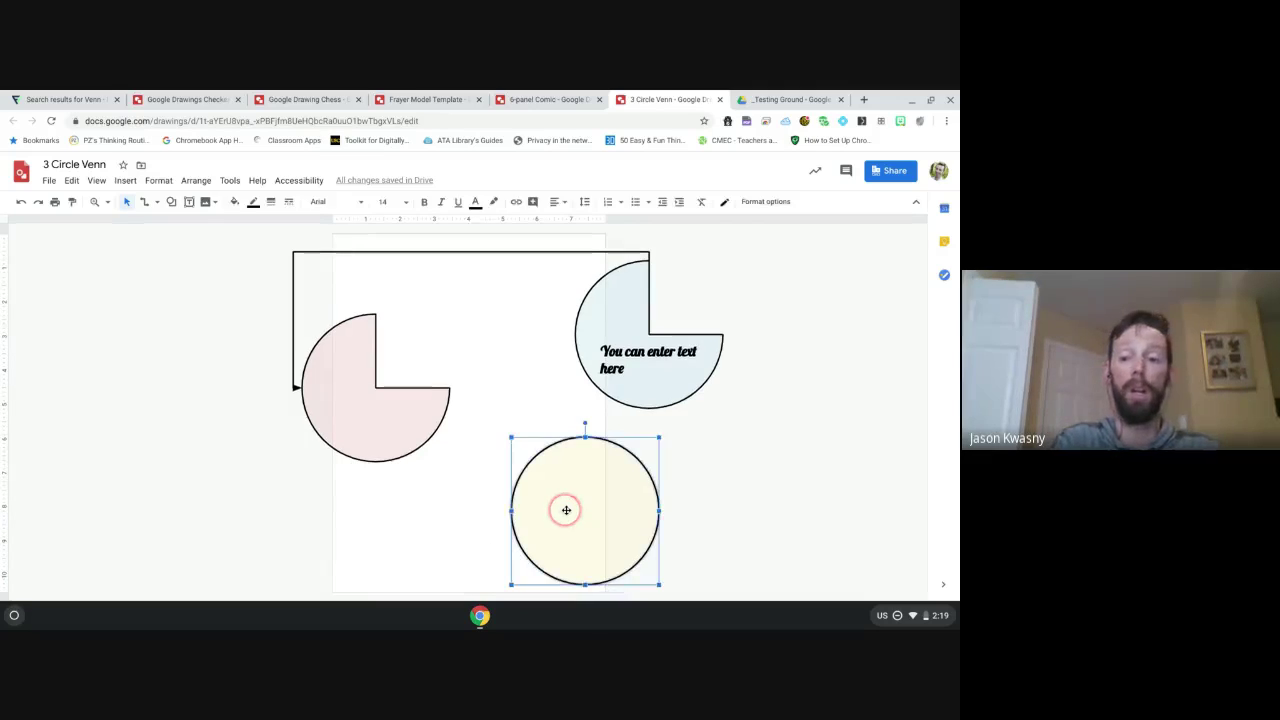
pyautogui.press('Delete')
pyautogui.moveTo(363, 386); pyautogui.dragTo(88, 350)
pyautogui.moveTo(679, 379); pyautogui.dragTo(225, 470)
pyautogui.click(428, 406)
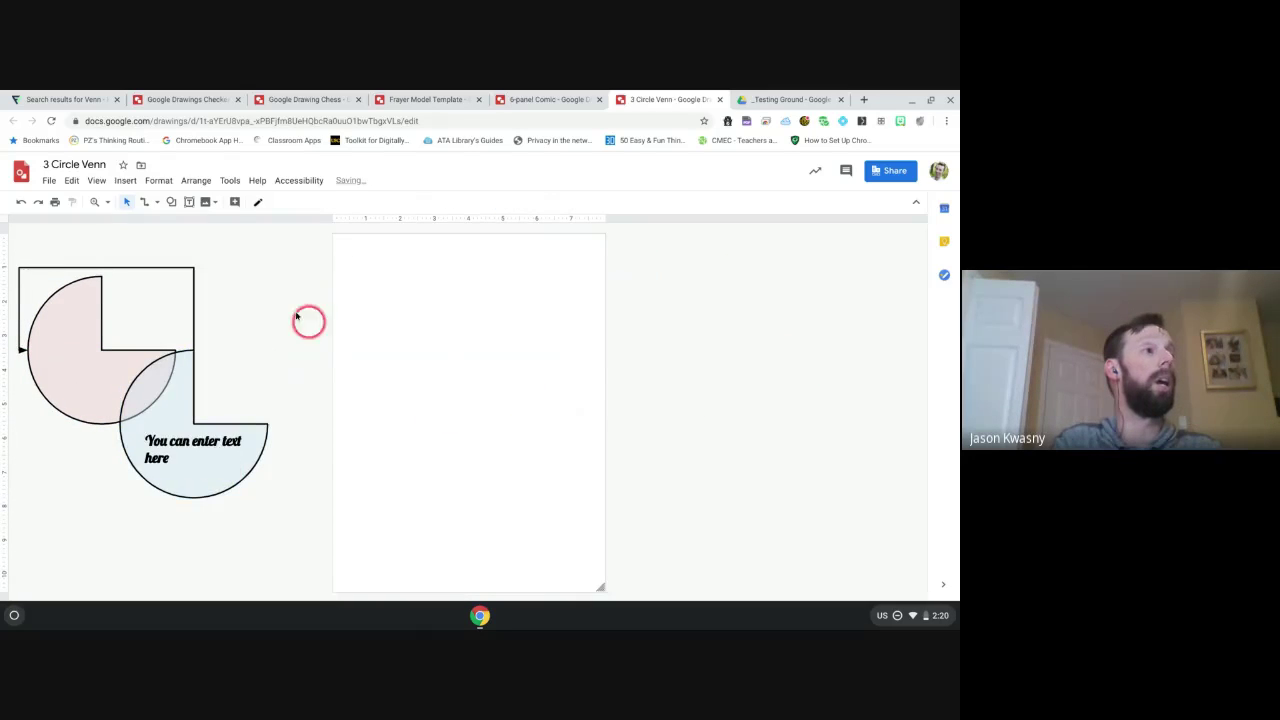
# Step: Search the web for "moose" images and insert the picture of the brown moose in green brush onto the page
pyautogui.click(127, 182)
pyautogui.click(140, 202)
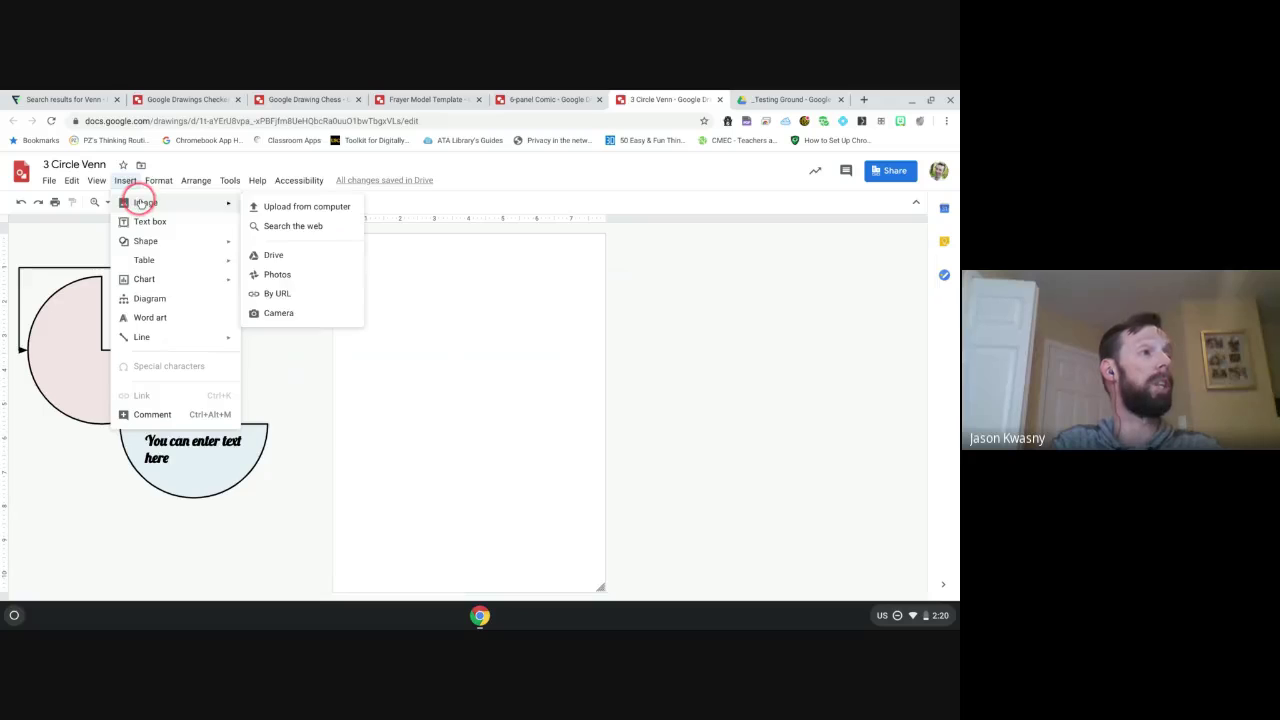
pyautogui.click(308, 226)
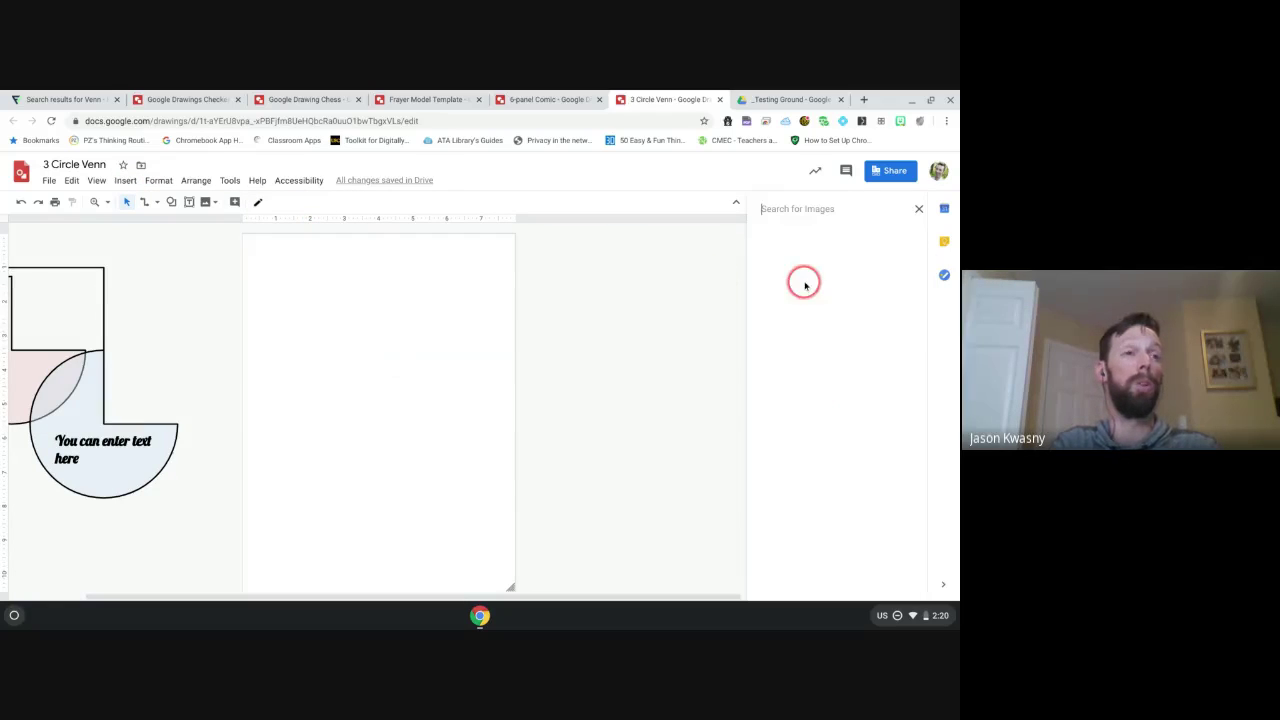
pyautogui.click(797, 224)
pyautogui.write('moose')
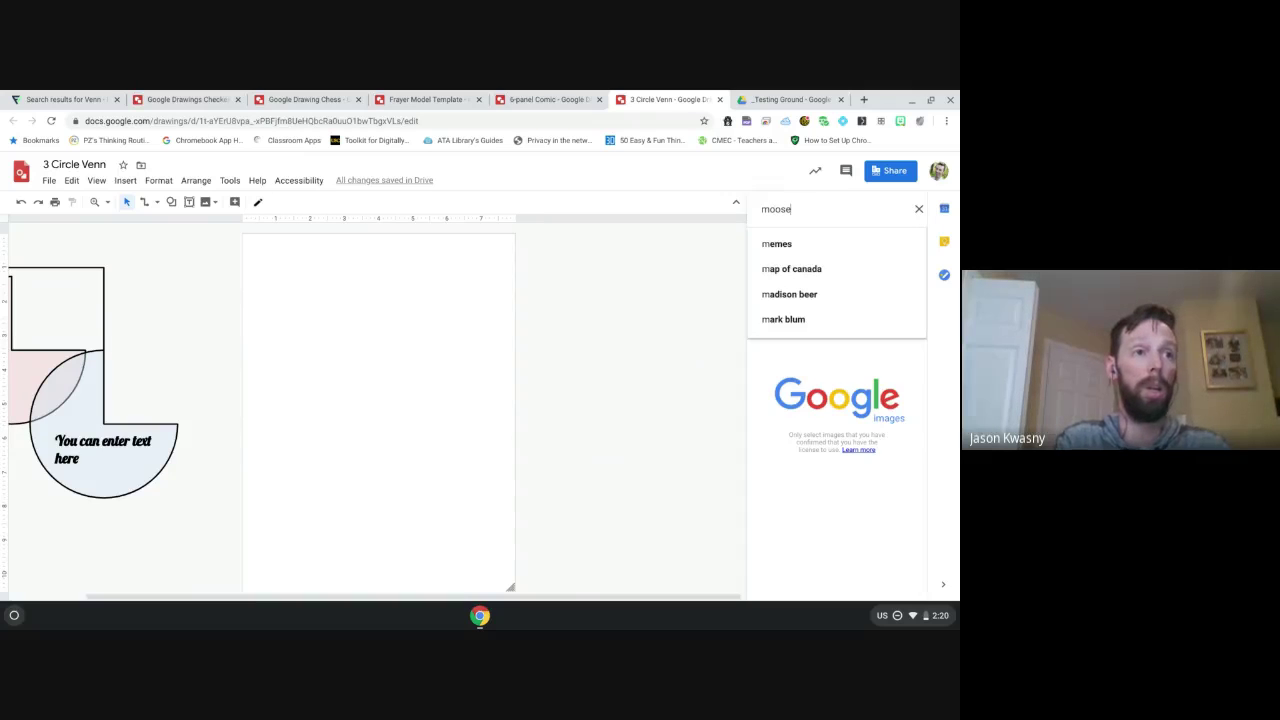
pyautogui.press('Return')
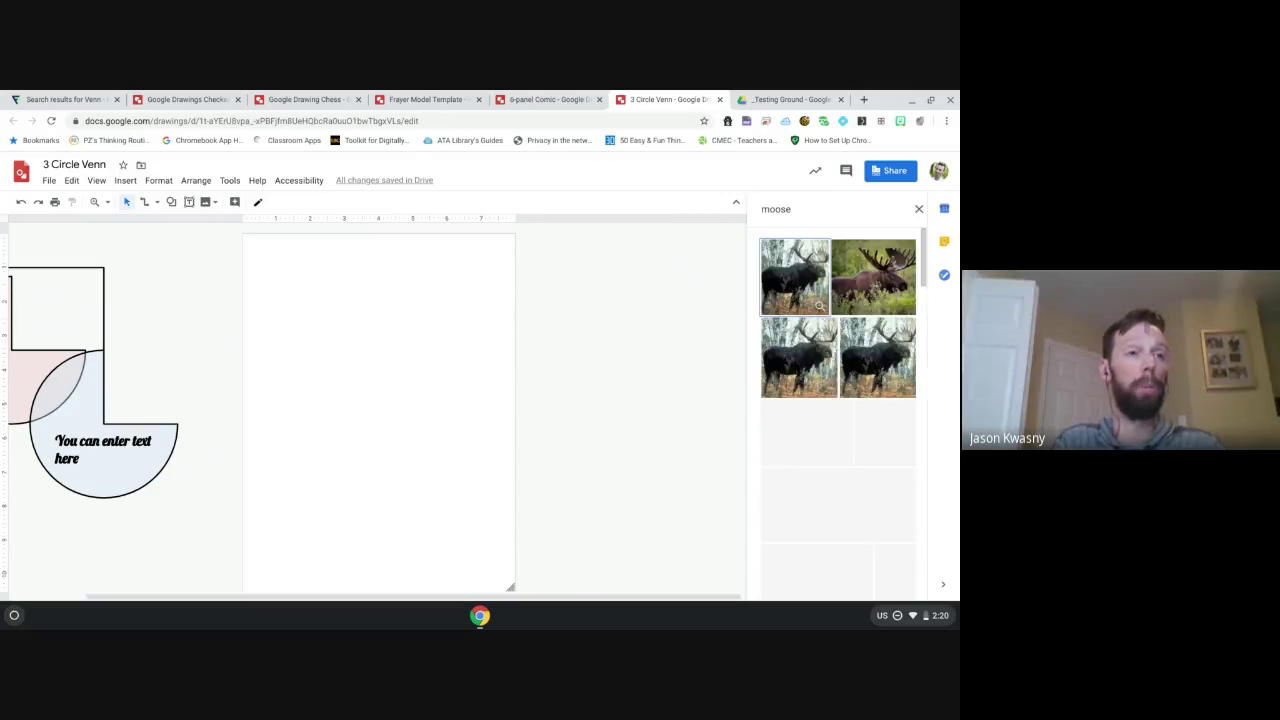
pyautogui.click(906, 260)
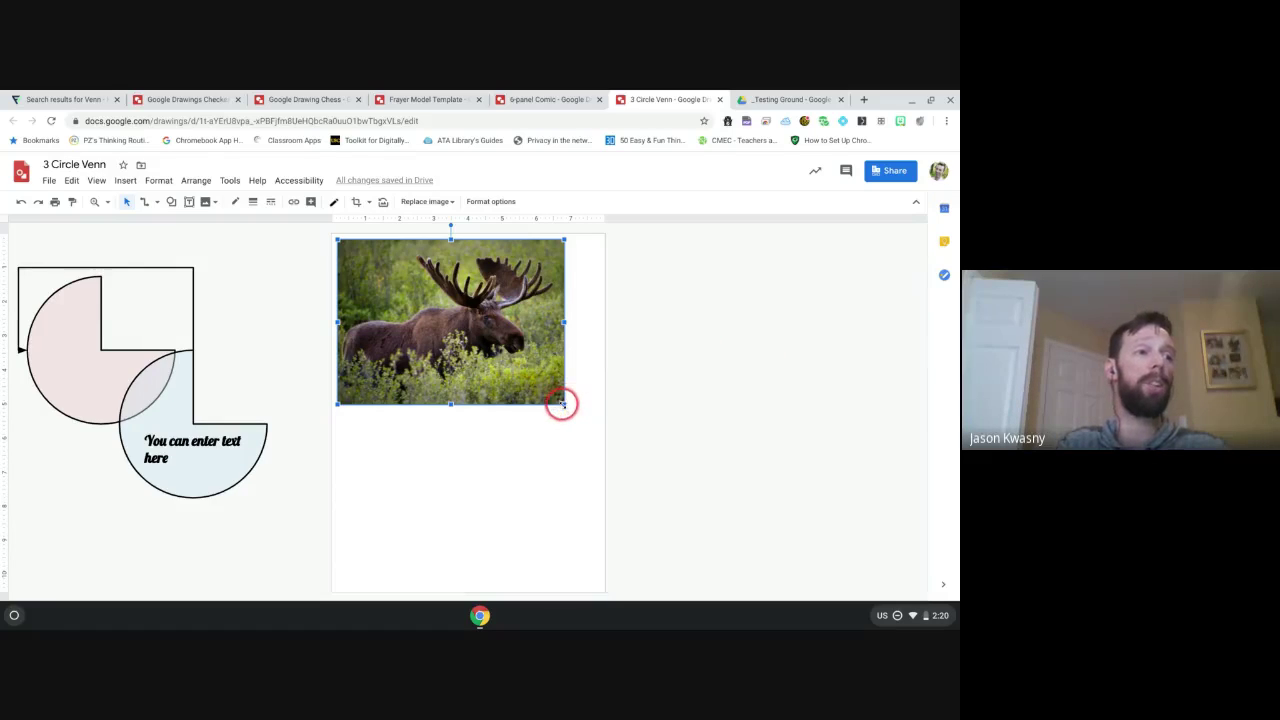
# Step: Enlarge the moose picture slightly and try cropping away its left and upper parts
pyautogui.moveTo(562, 403); pyautogui.dragTo(443, 418)
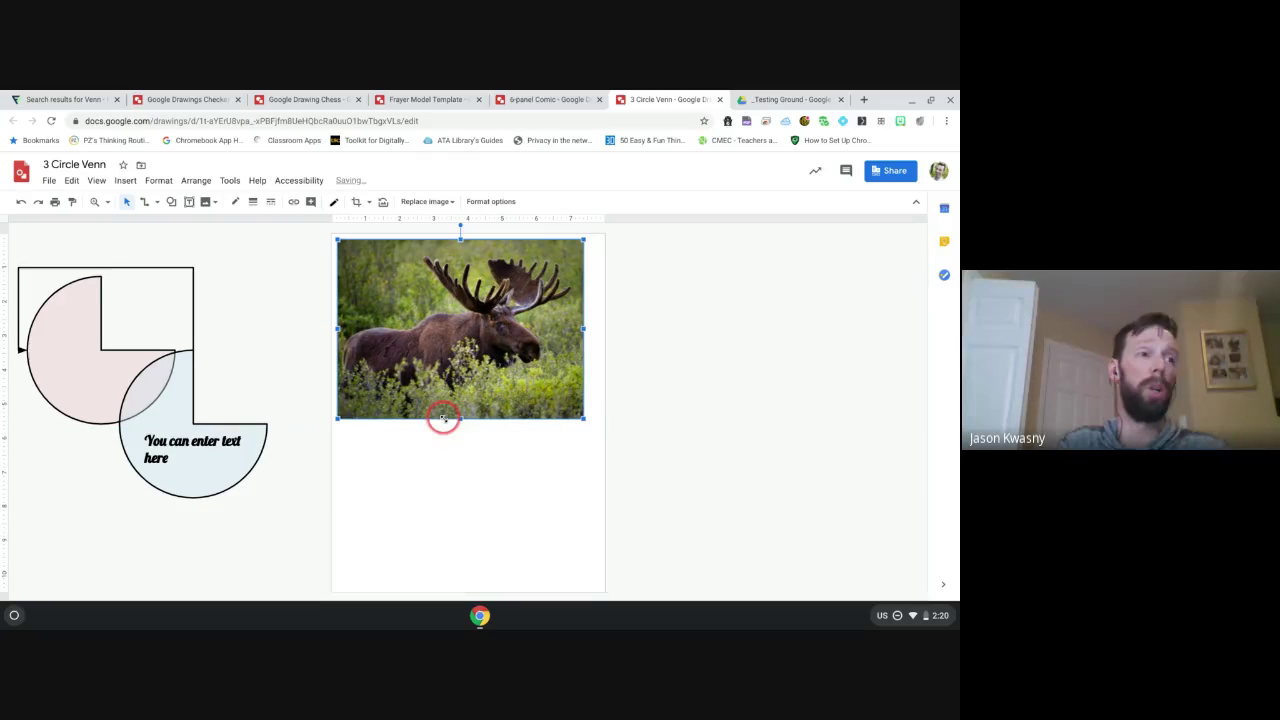
pyautogui.doubleClick(467, 358)
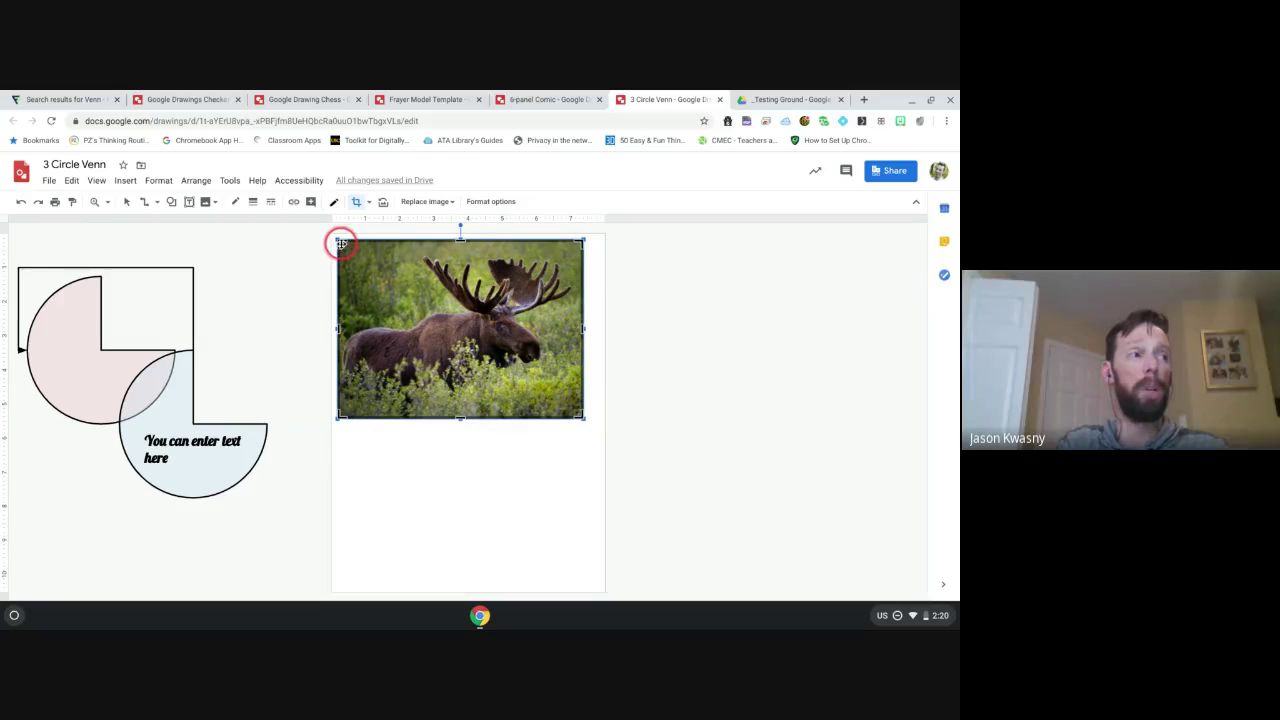
pyautogui.moveTo(339, 241); pyautogui.dragTo(410, 278)
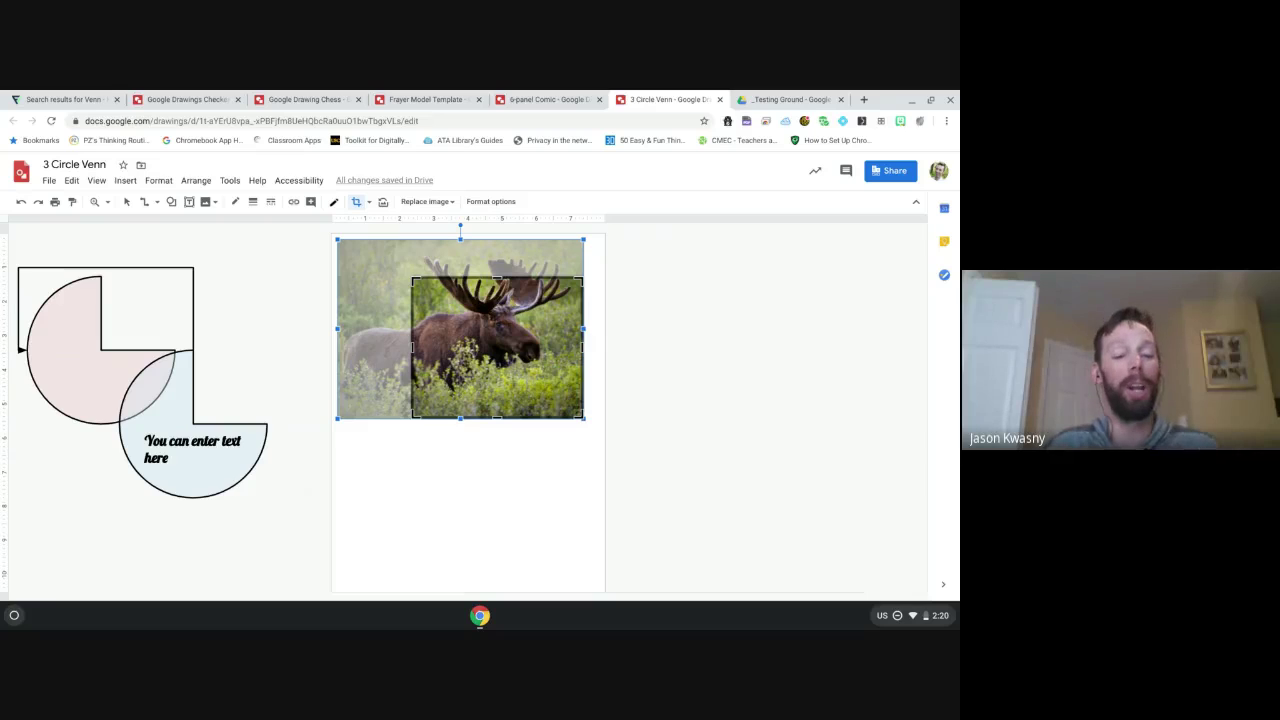
pyautogui.press('Return')
pyautogui.click(398, 270)
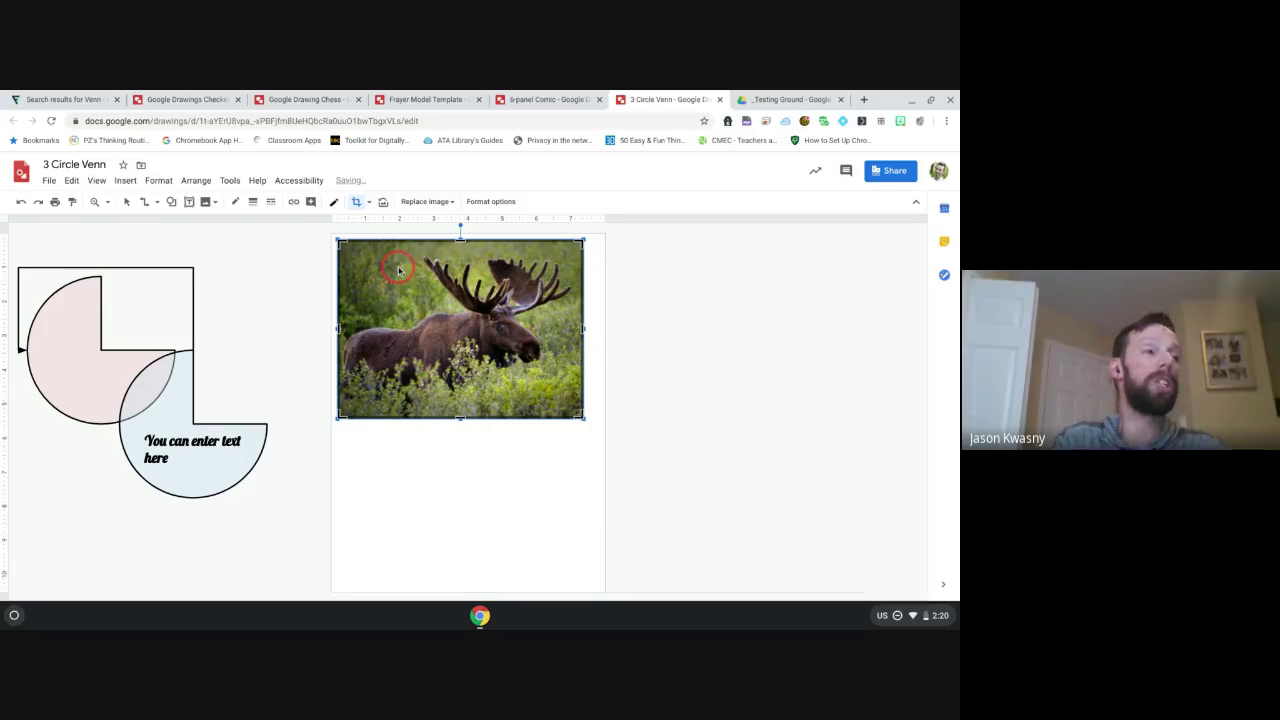
pyautogui.click(451, 517)
pyautogui.click(435, 285)
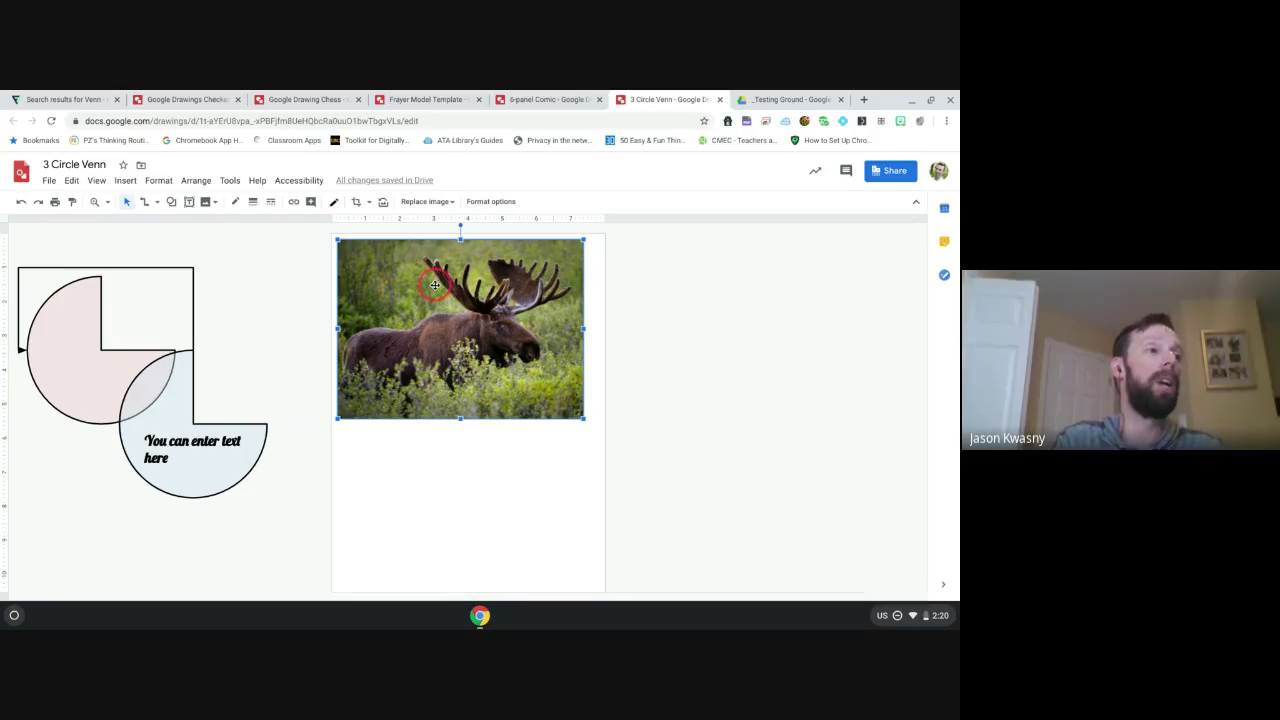
# Step: Leave crop mode and move the moose picture down to the middle of the page
pyautogui.click(357, 202)
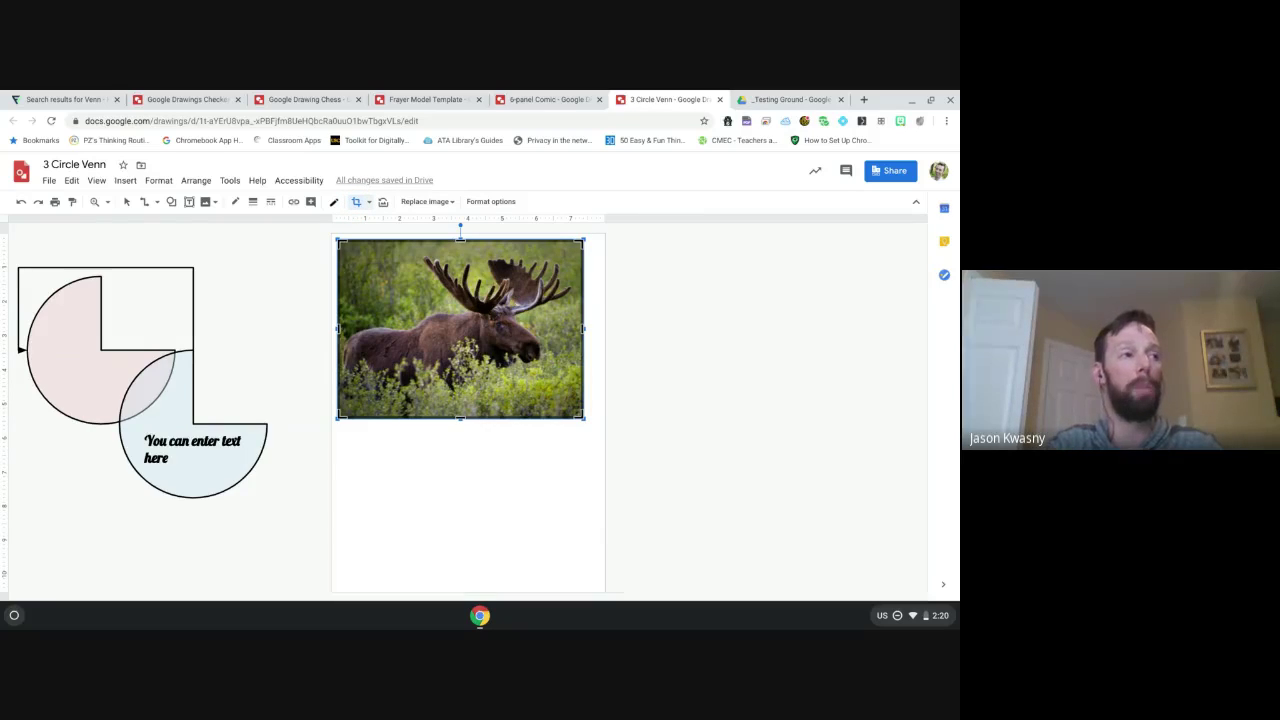
pyautogui.click(446, 440)
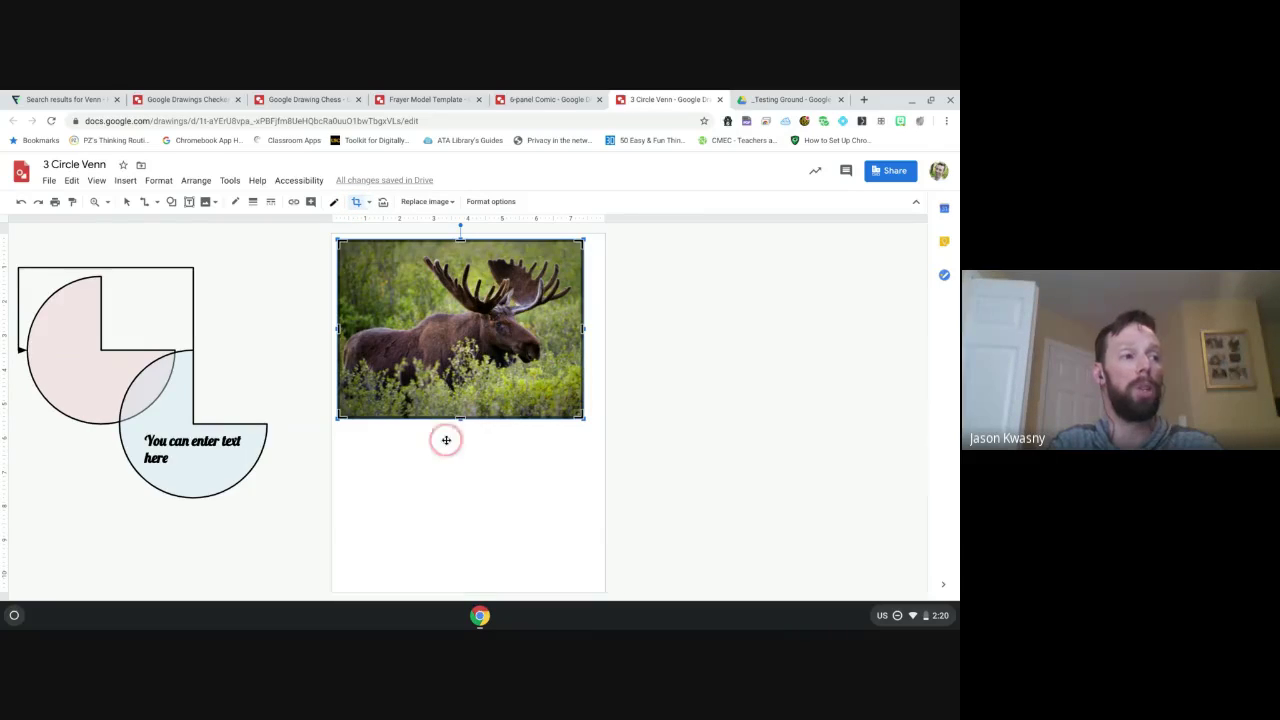
pyautogui.click(480, 326)
pyautogui.moveTo(480, 326); pyautogui.dragTo(488, 389)
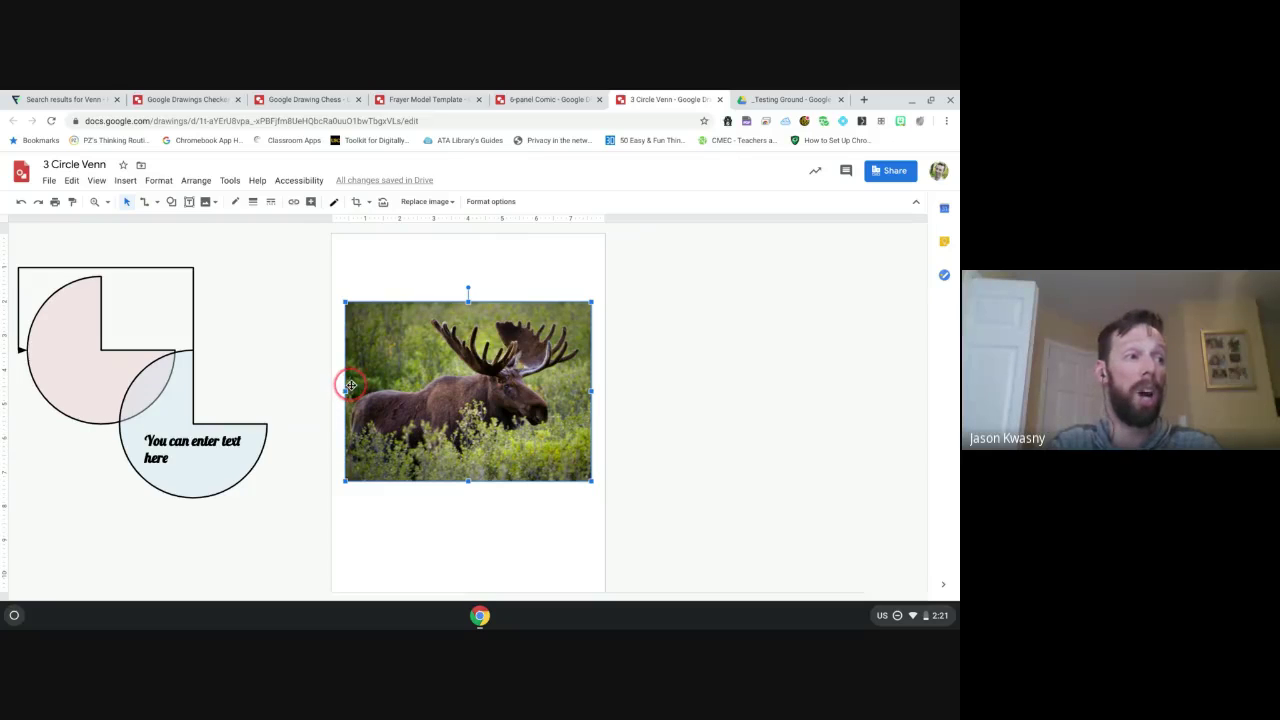
# Step: Try squeezing the moose picture narrower from its left edge and rotating it counterclockwise, undoing each change
pyautogui.moveTo(346, 390); pyautogui.dragTo(415, 392)
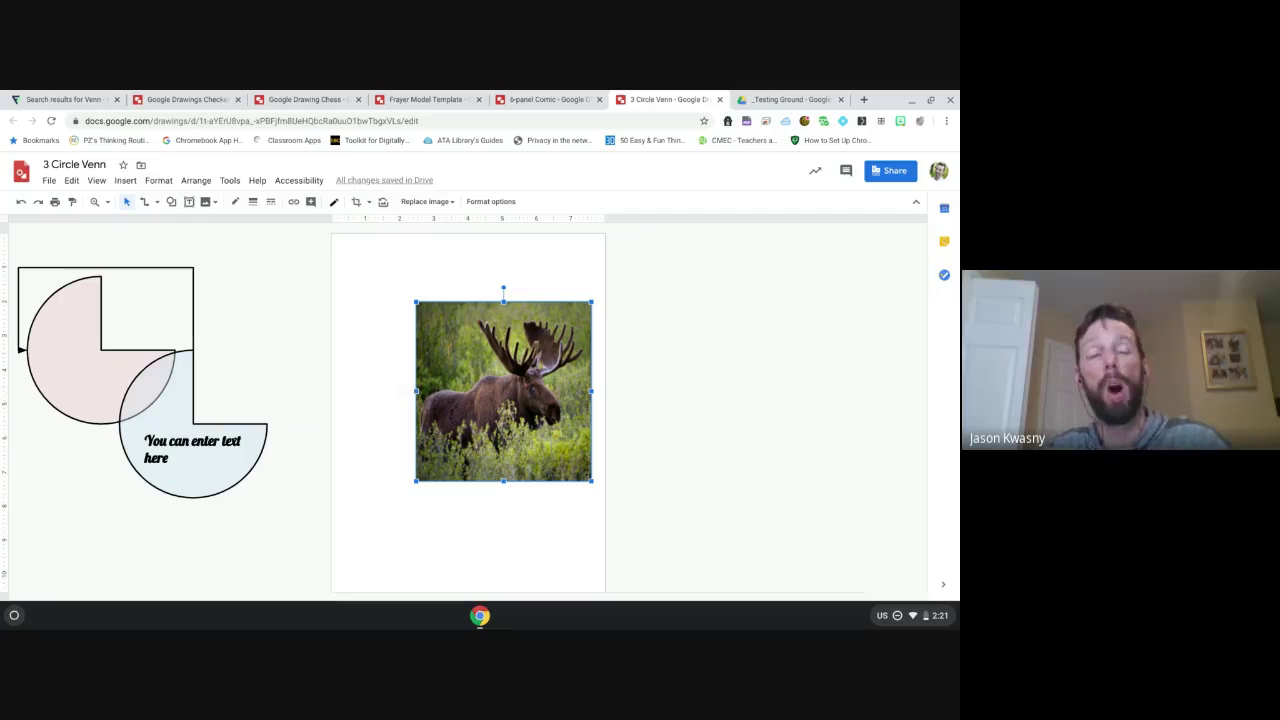
pyautogui.hotkey('ctrl', 'z')
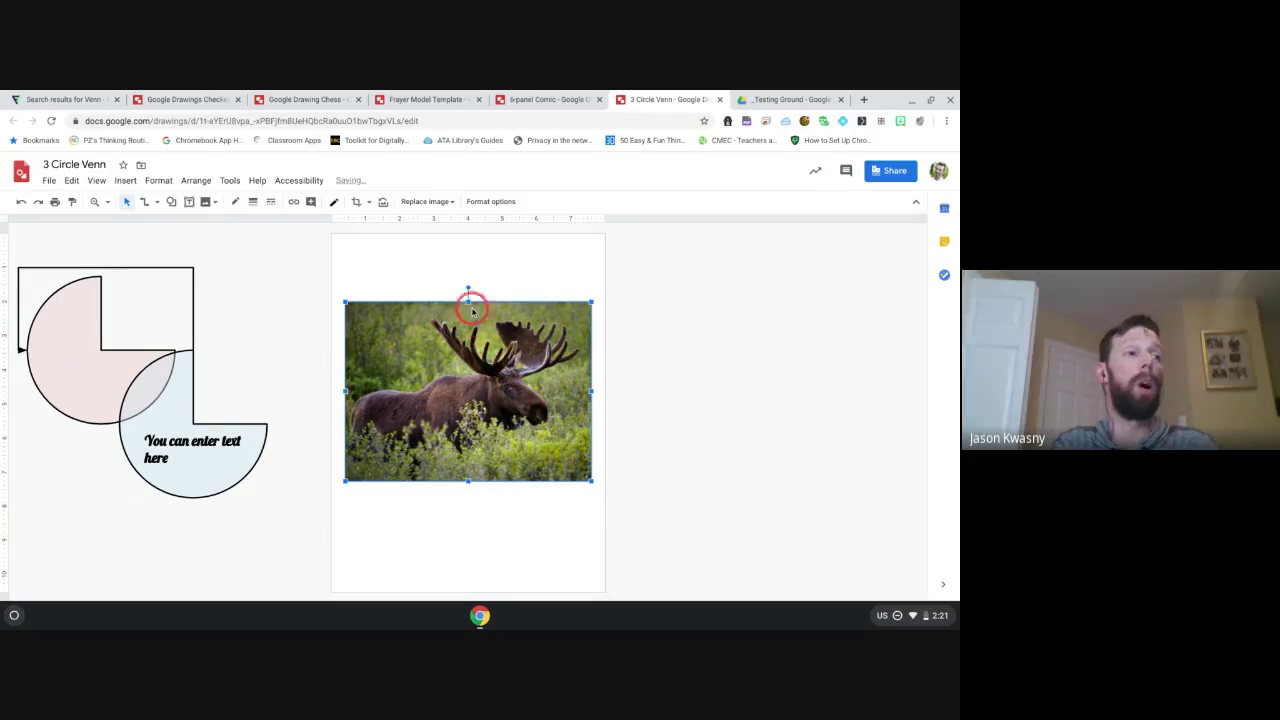
pyautogui.moveTo(467, 289); pyautogui.dragTo(389, 299)
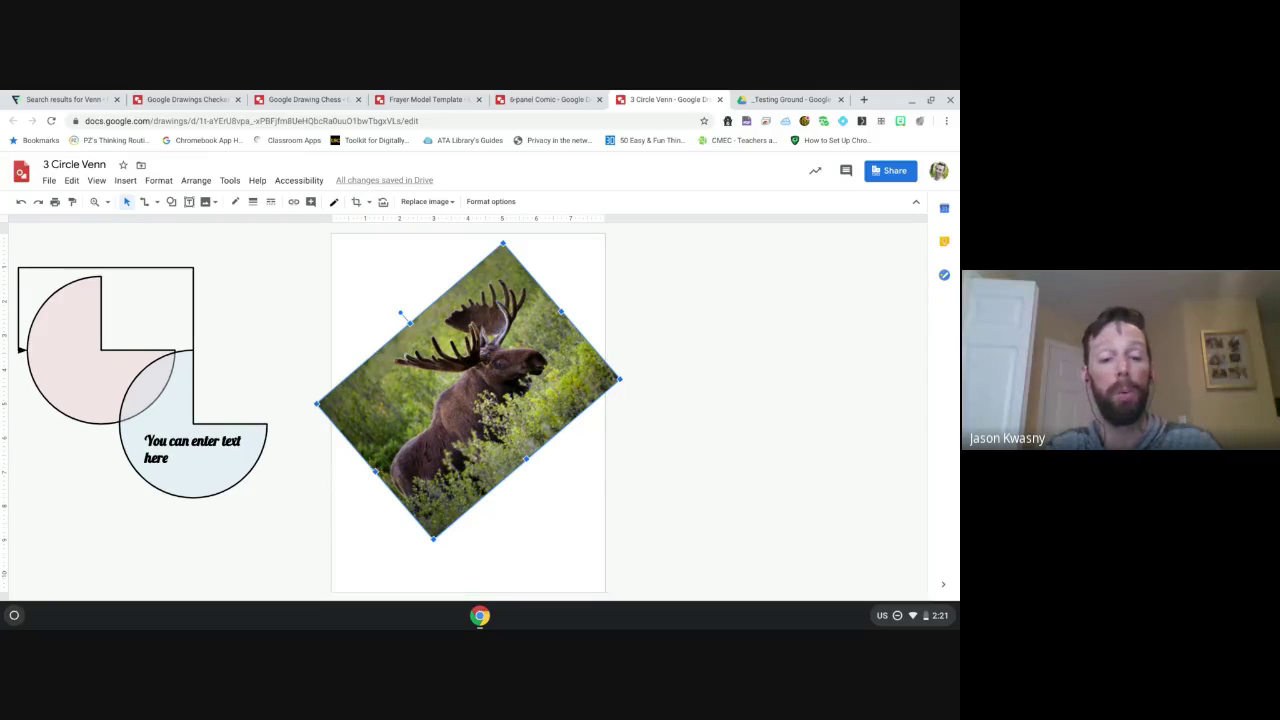
pyautogui.hotkey('ctrl', 'z')
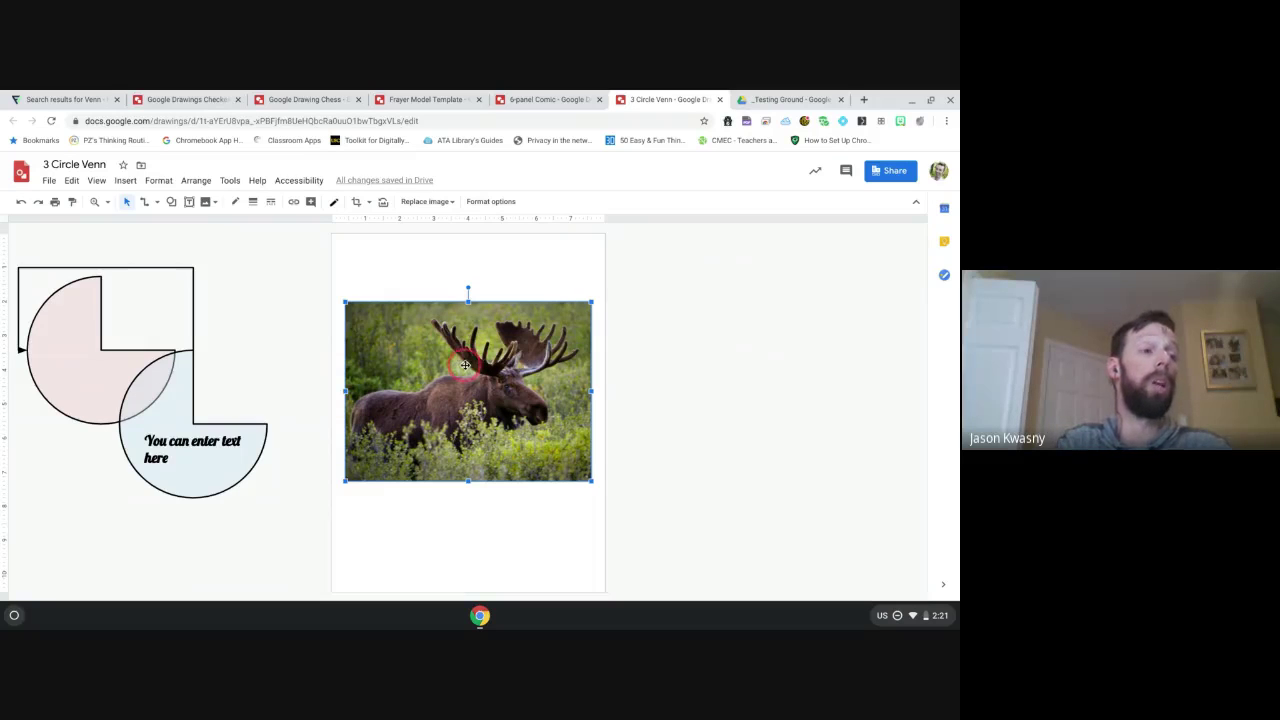
# Step: Mask the moose picture with the Left-Right Arrow Callout shape
pyautogui.click(369, 203)
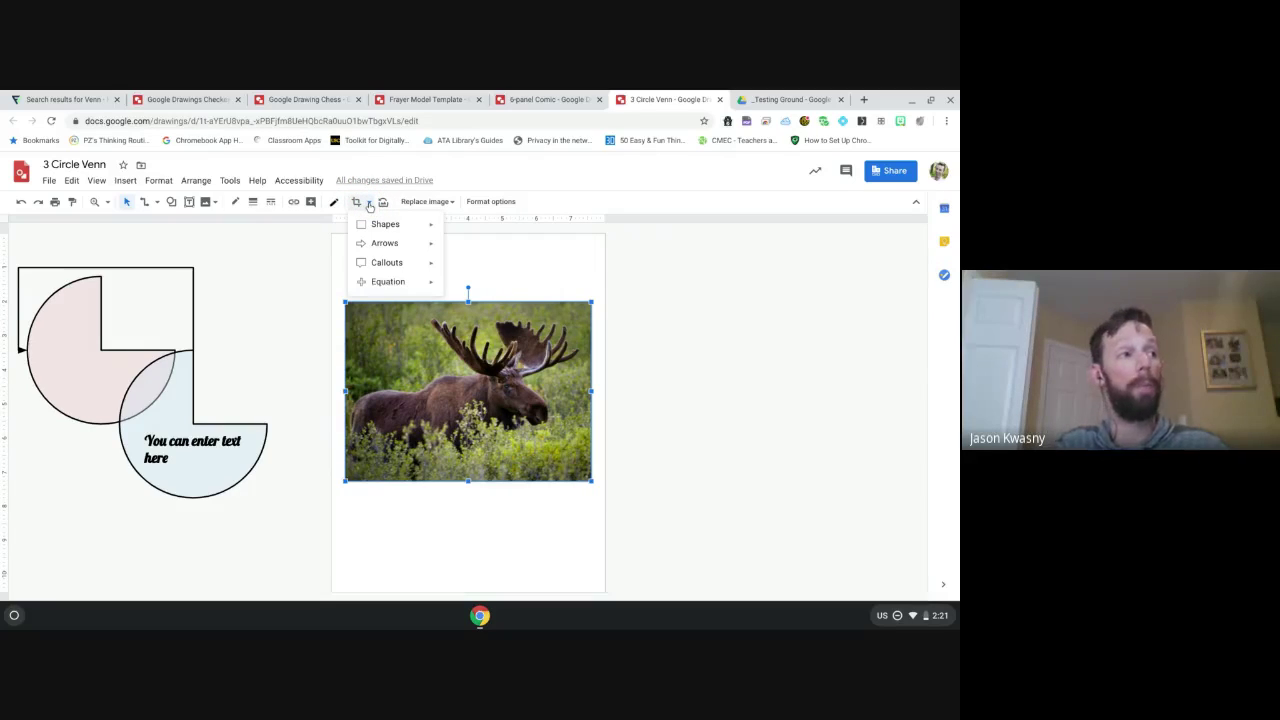
pyautogui.click(379, 246)
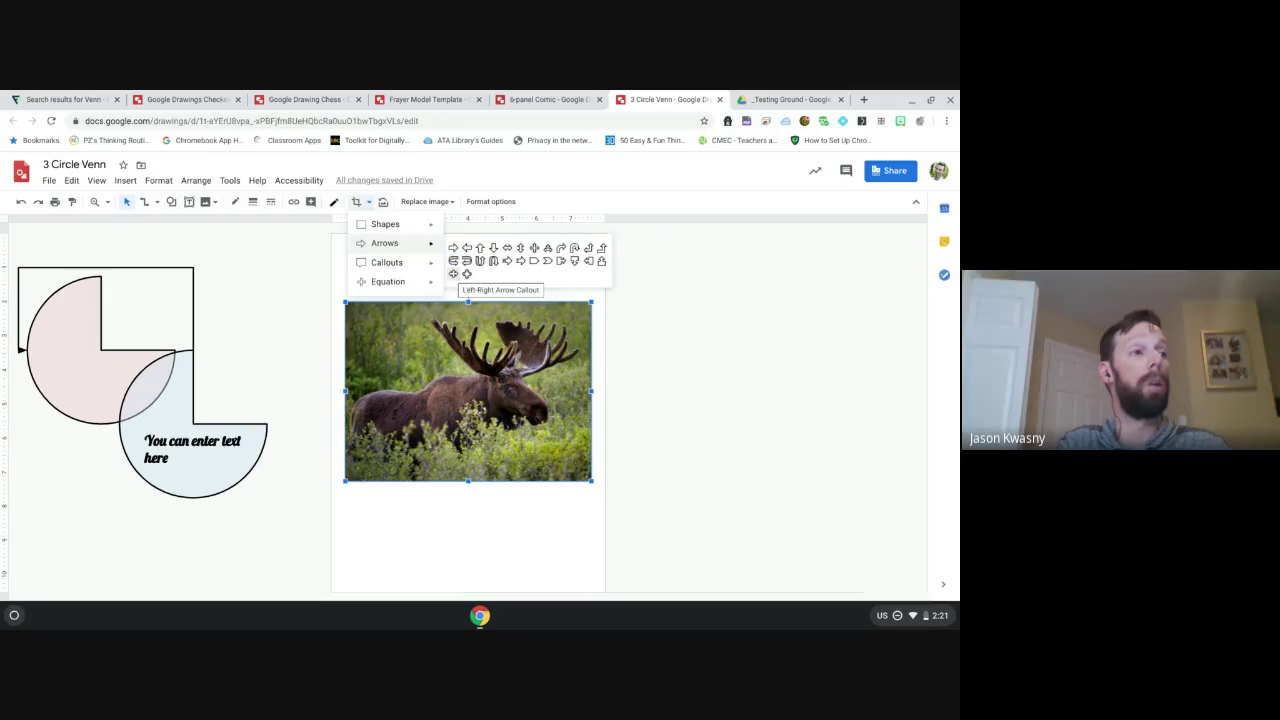
pyautogui.click(453, 273)
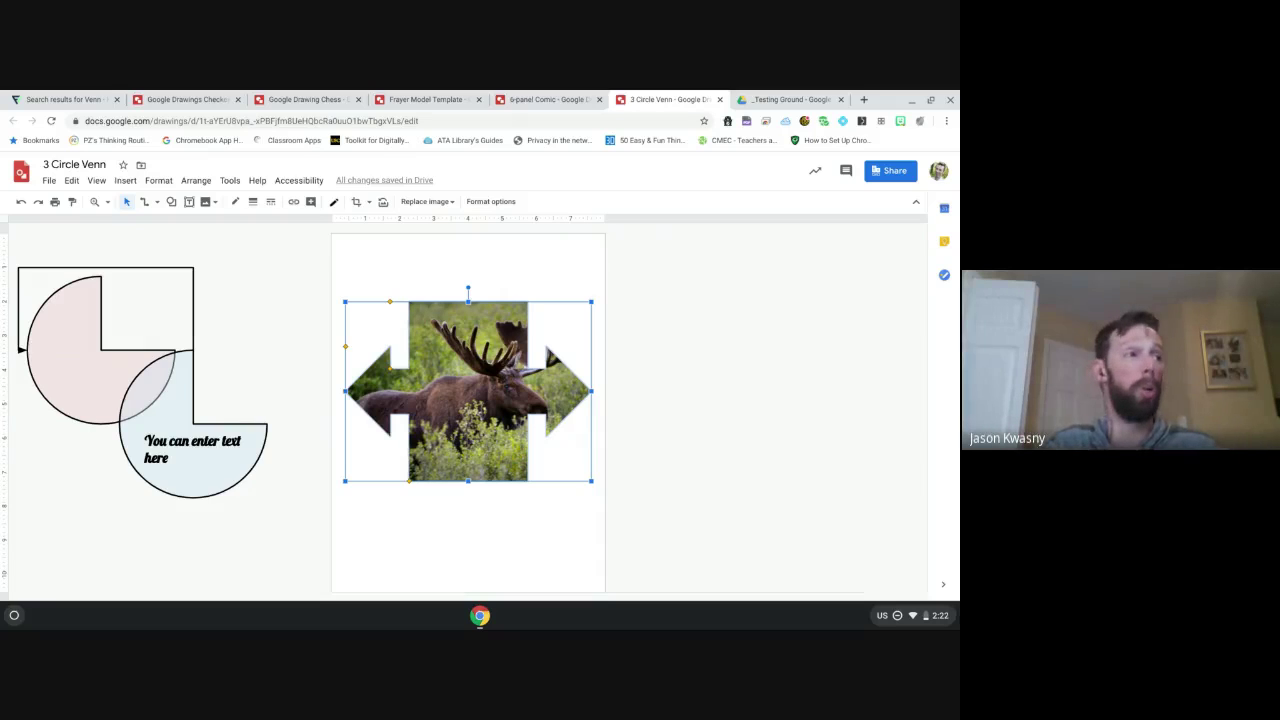
# Step: Change the moose picture's mask to the sun shape
pyautogui.click(369, 204)
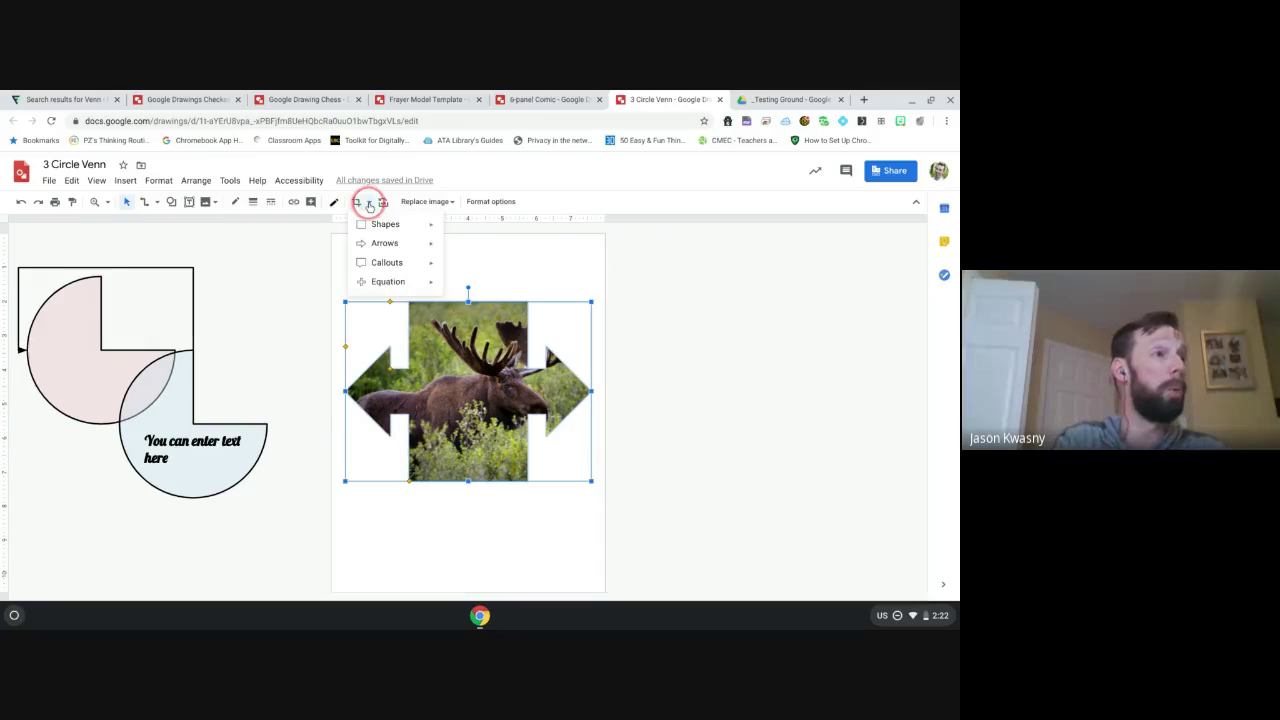
pyautogui.moveTo(392, 221)
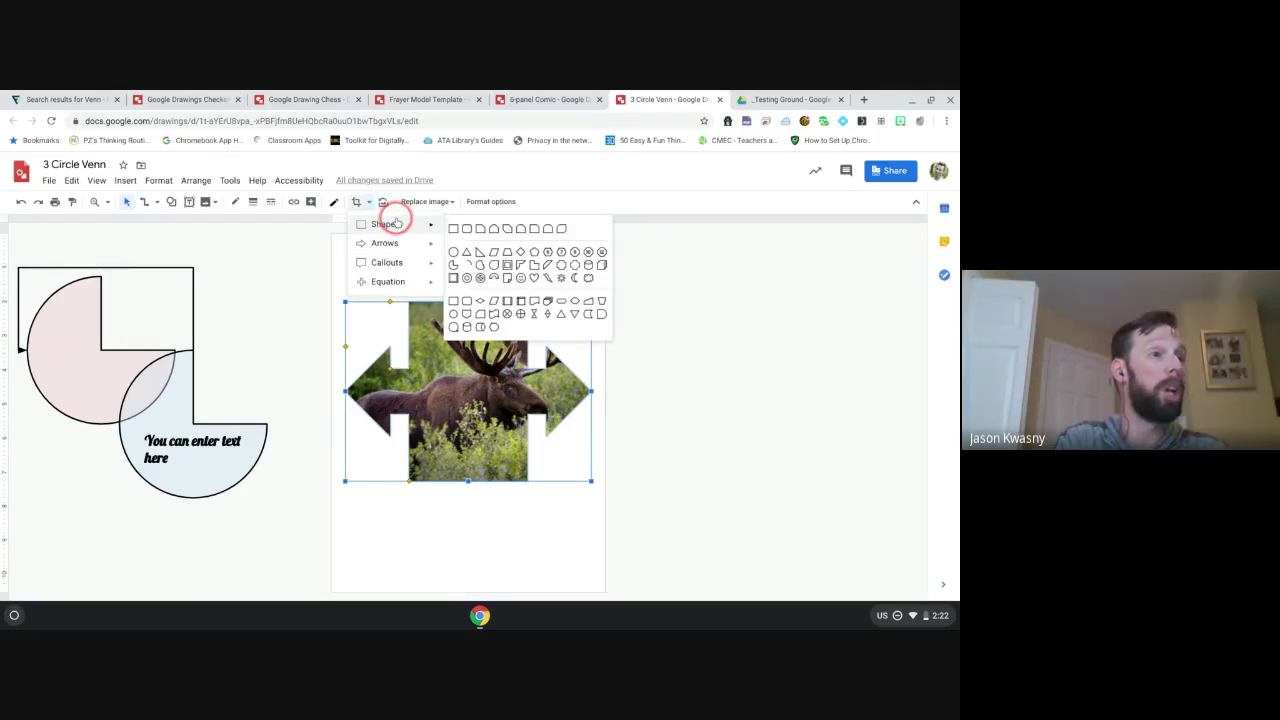
pyautogui.click(561, 279)
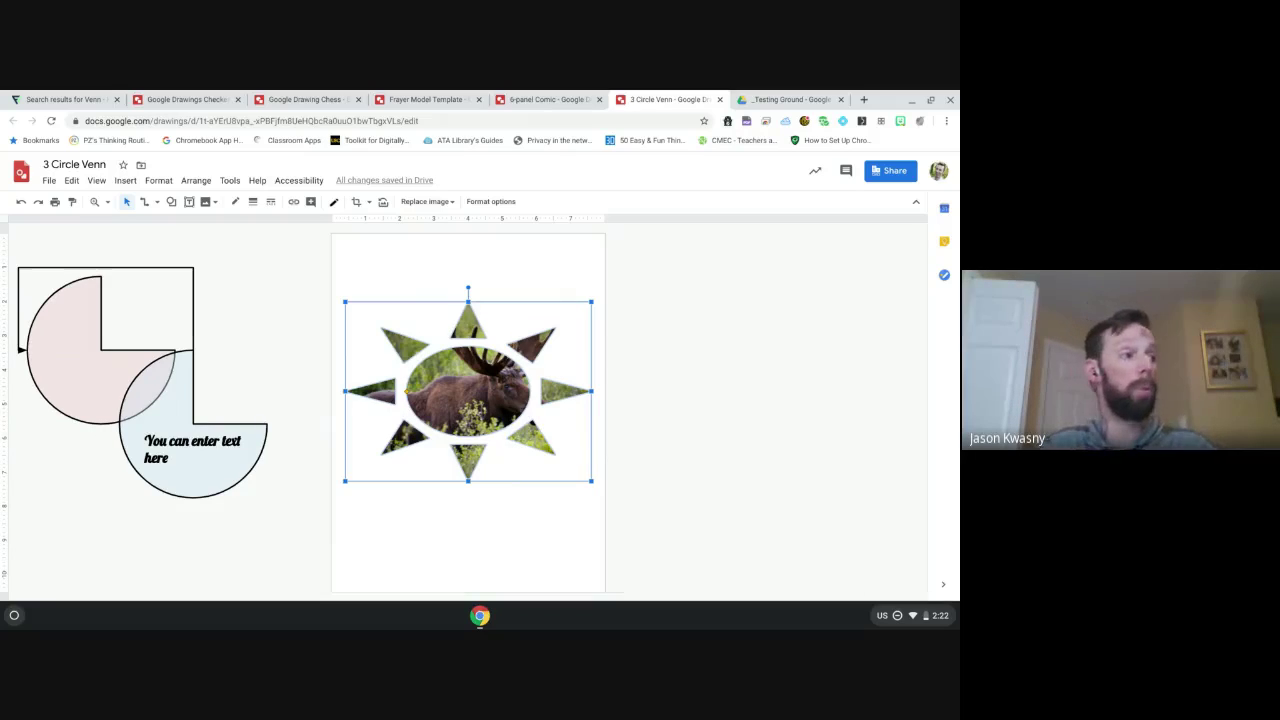
# Step: Delete the moose picture and move both pie shapes with their connector back onto the page
pyautogui.click(471, 363)
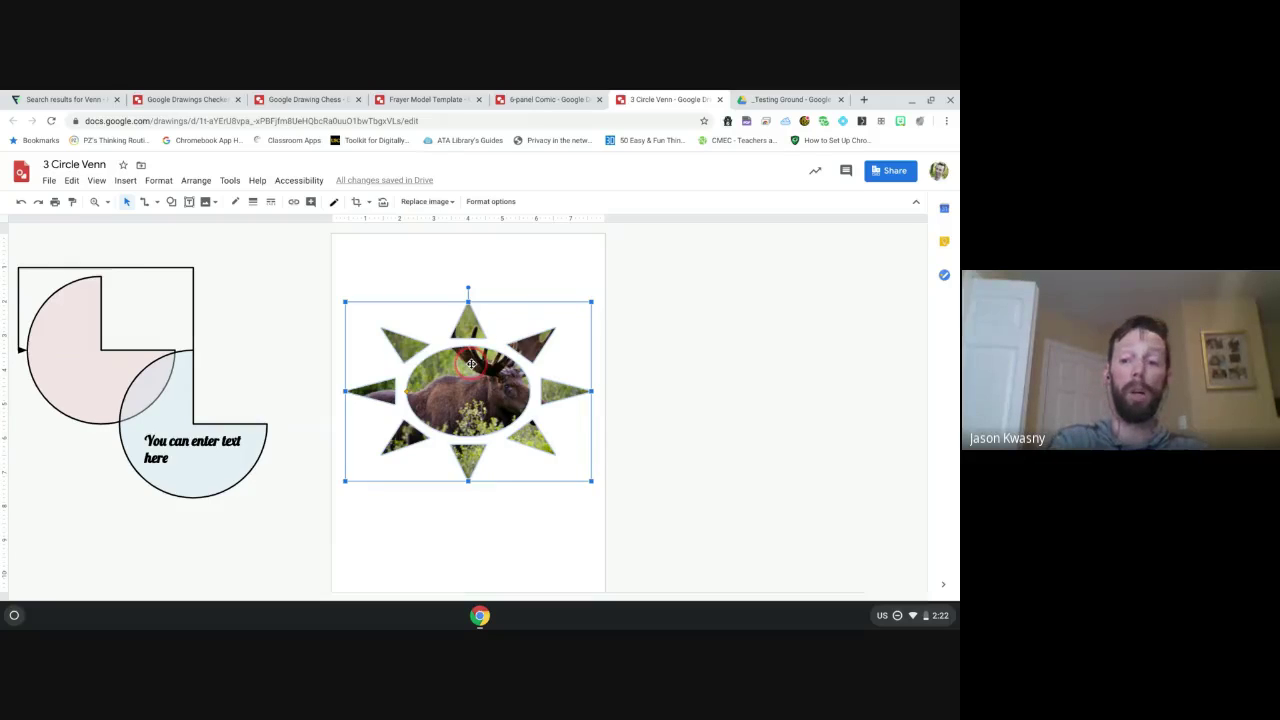
pyautogui.press('Delete')
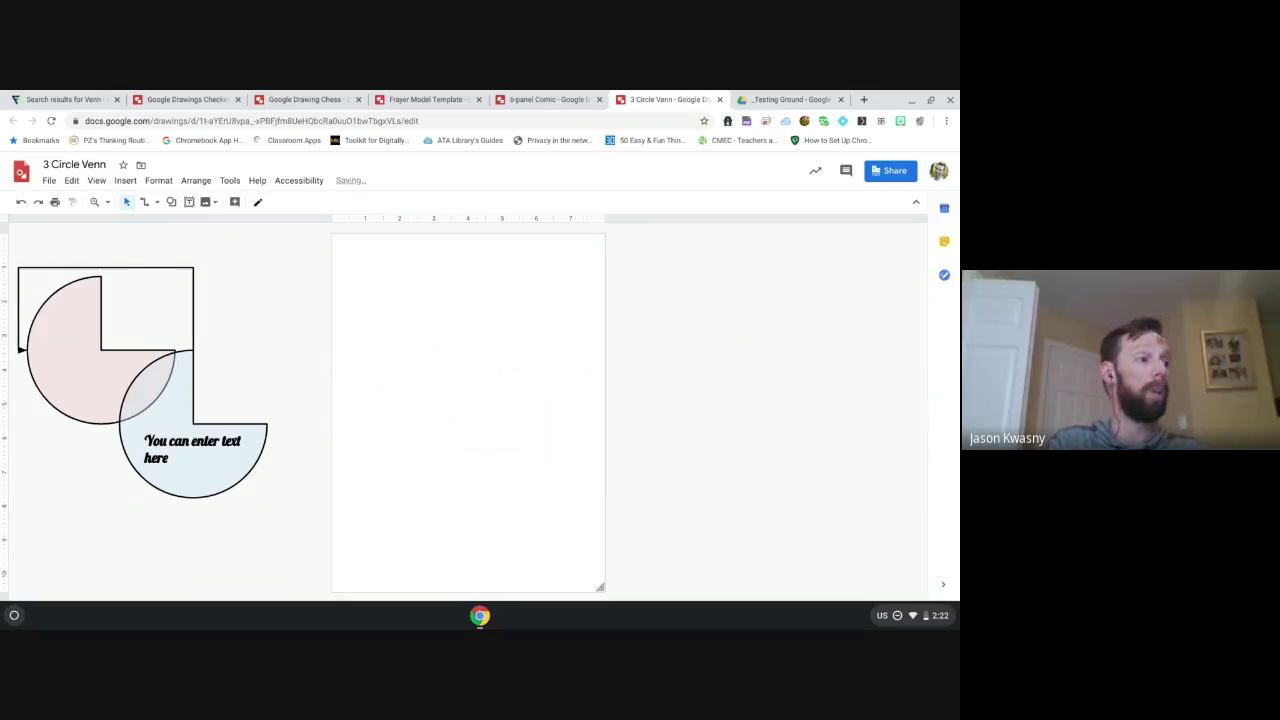
pyautogui.tripleClick(168, 458)
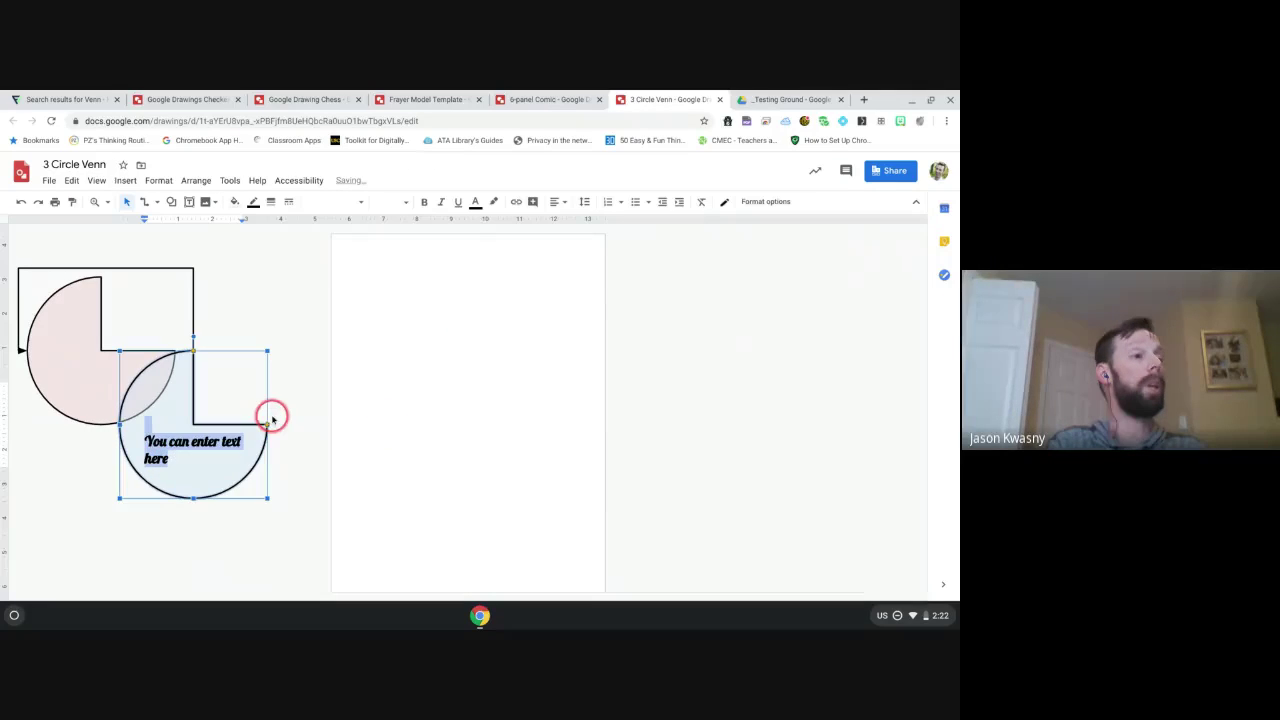
pyautogui.click(396, 362)
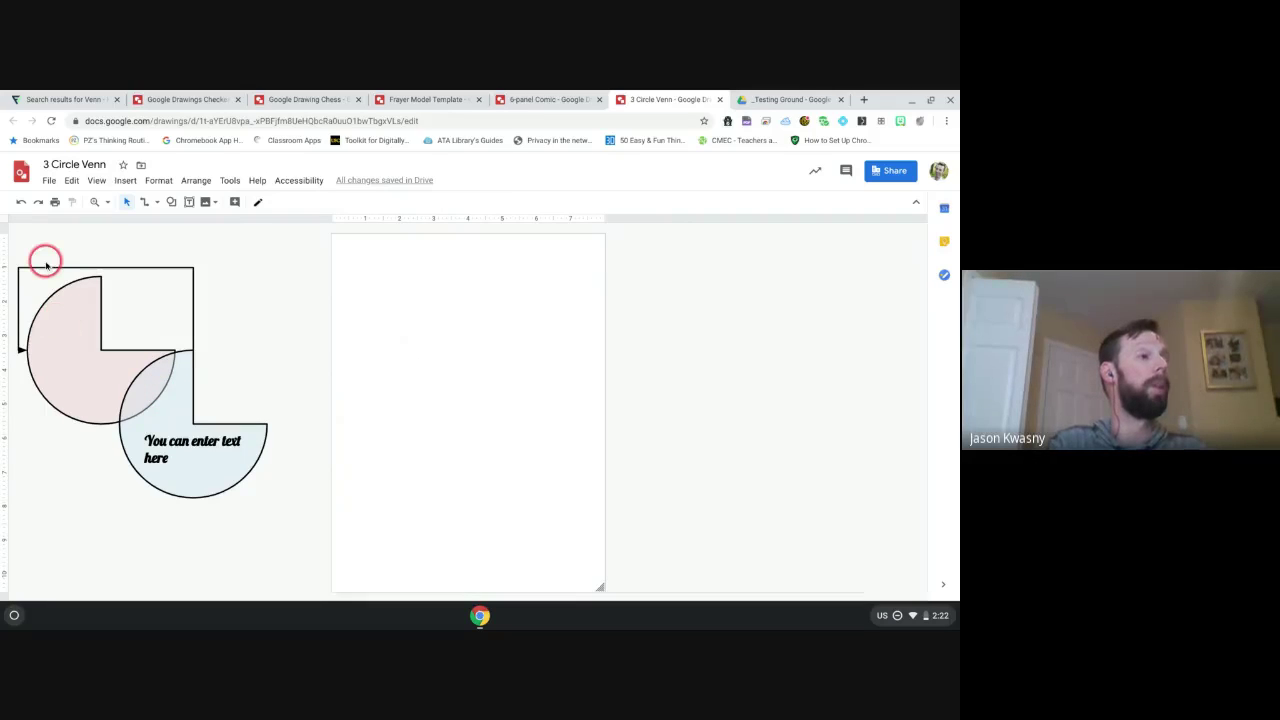
pyautogui.moveTo(289, 254); pyautogui.dragTo(60, 508)
pyautogui.moveTo(172, 467); pyautogui.dragTo(495, 476)
pyautogui.click(527, 533)
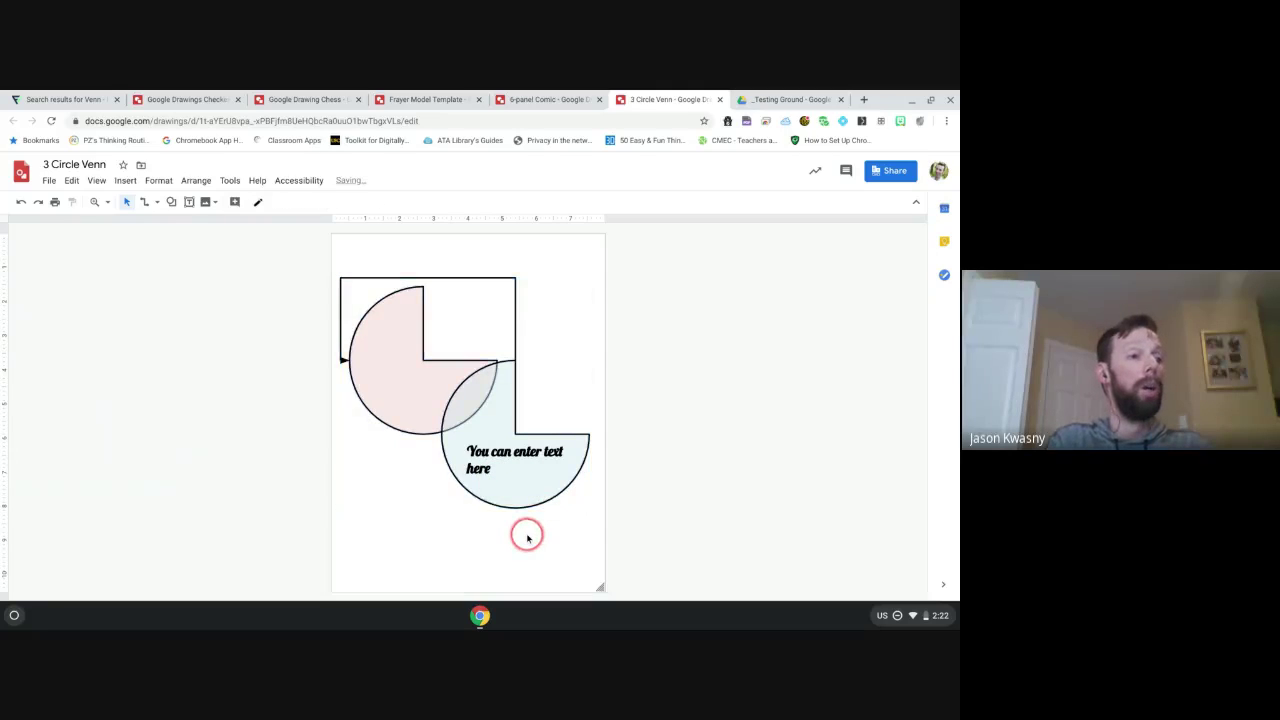
# Step: Move the blue pie shape to the page's lower right corner and the pink one slightly up and right
pyautogui.click(502, 485)
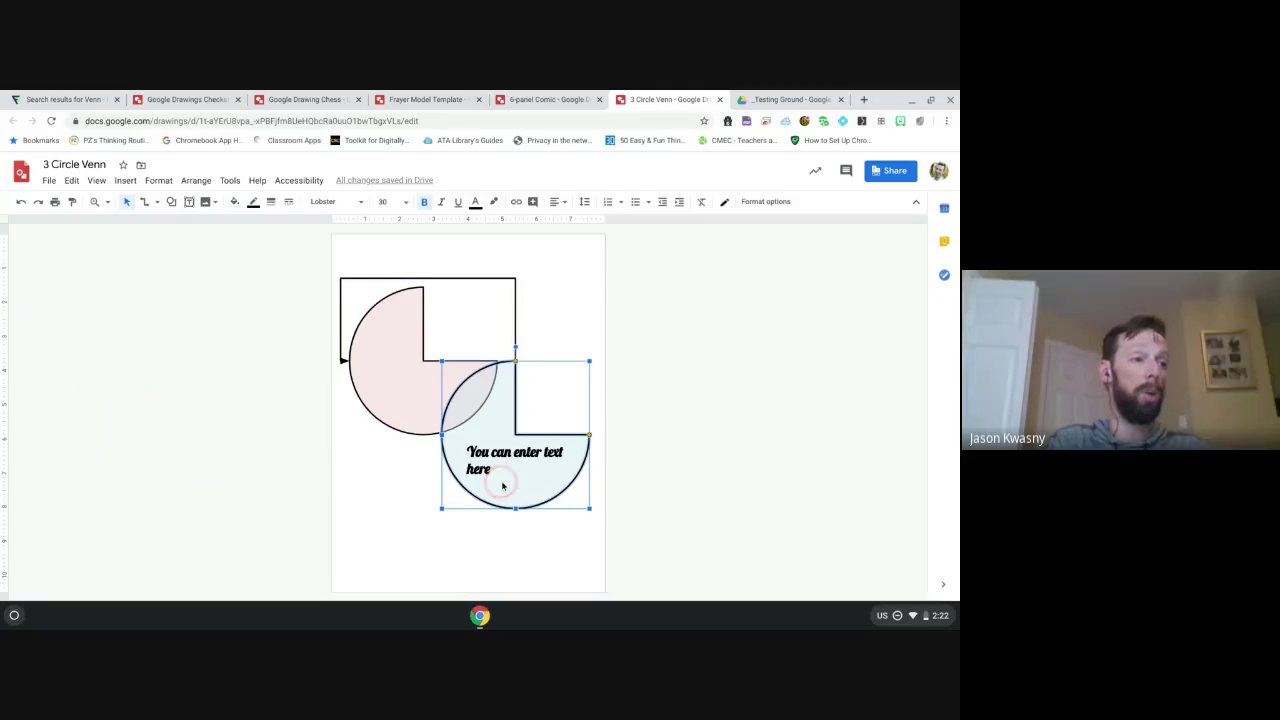
pyautogui.moveTo(502, 485); pyautogui.dragTo(518, 567)
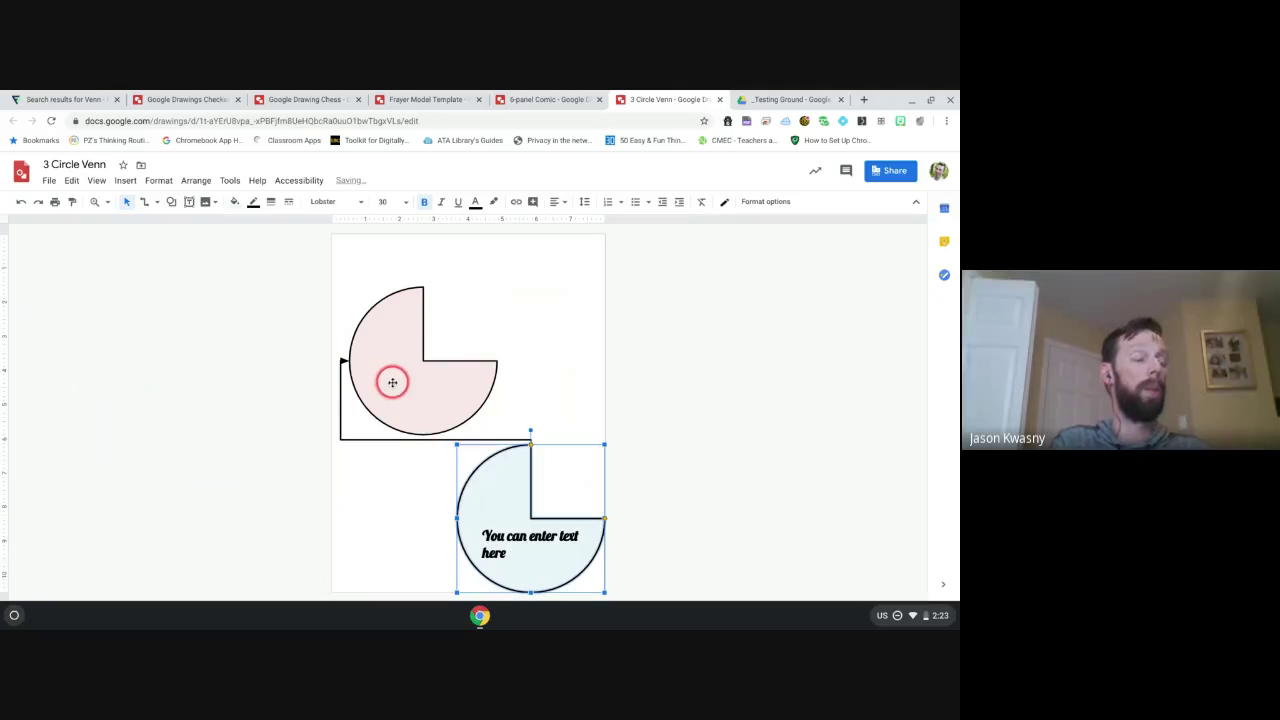
pyautogui.moveTo(392, 382)
pyautogui.mouseDown()
pyautogui.moveTo(414, 354)
pyautogui.moveTo(400, 346)
pyautogui.moveTo(397, 371)
pyautogui.mouseUp()
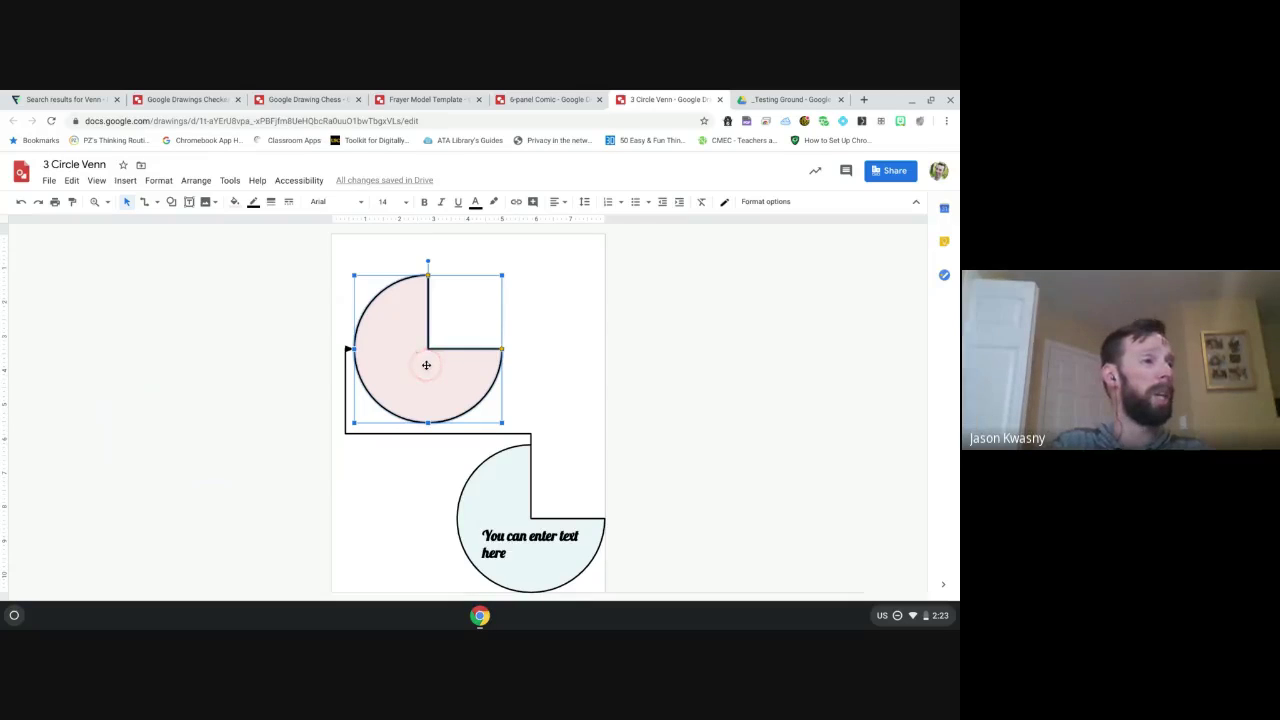
# Step: Add a plain blue circle beside the pink pie shape, overlapping the page's right edge
pyautogui.click(515, 504)
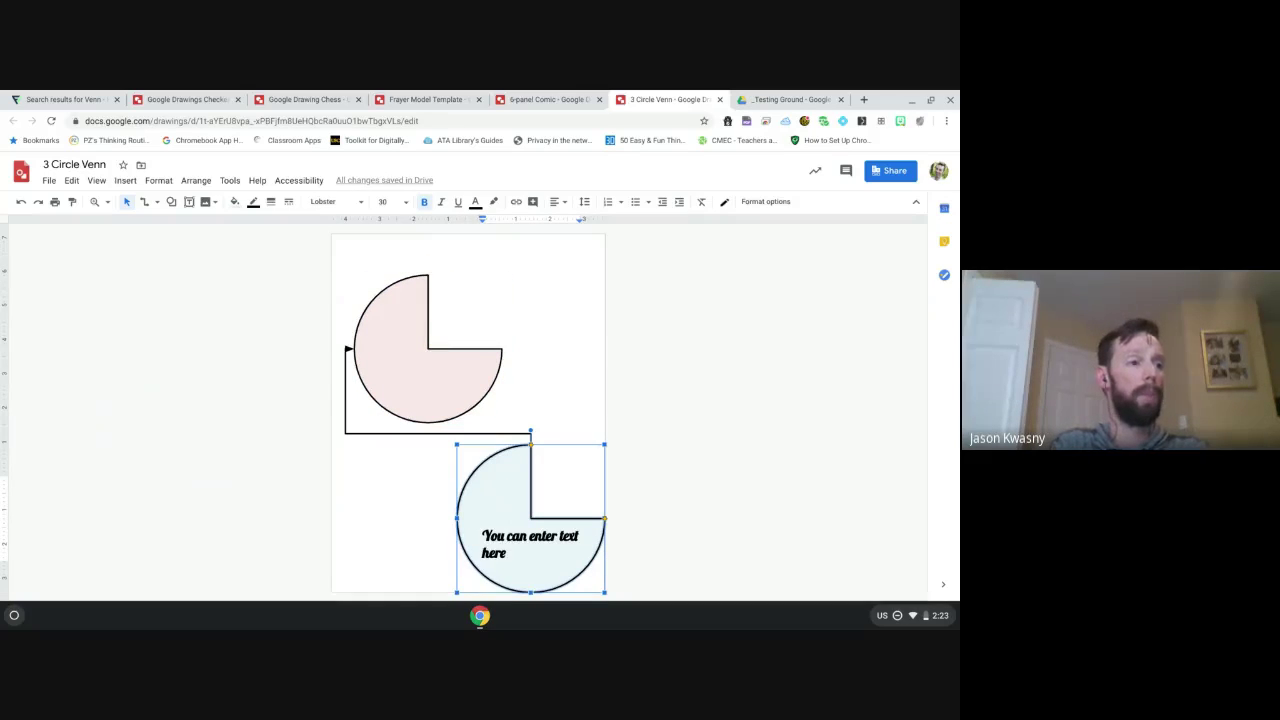
pyautogui.hotkey('ctrl', 'v')
pyautogui.moveTo(446, 314); pyautogui.dragTo(594, 352)
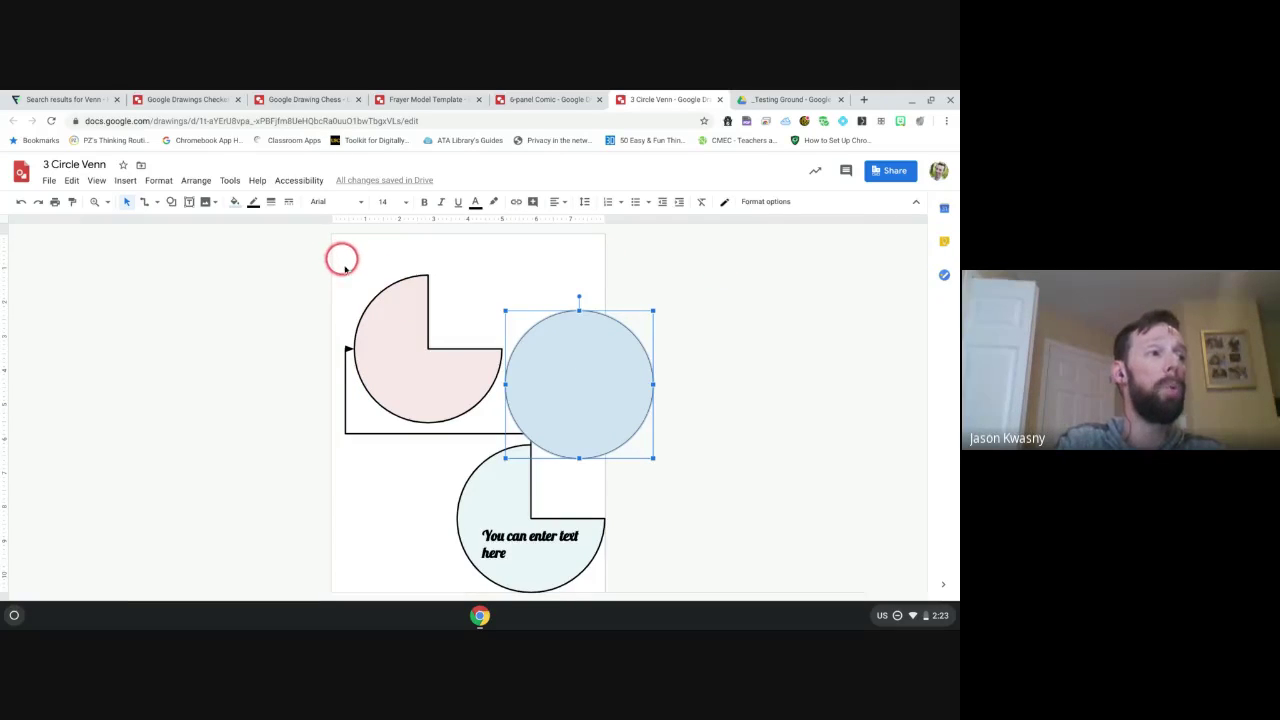
# Step: Align the blue circle, both pie shapes and their connector horizontally on their centers
pyautogui.moveTo(341, 257)
pyautogui.mouseDown()
pyautogui.moveTo(496, 507)
pyautogui.moveTo(674, 560)
pyautogui.moveTo(675, 575)
pyautogui.mouseUp()
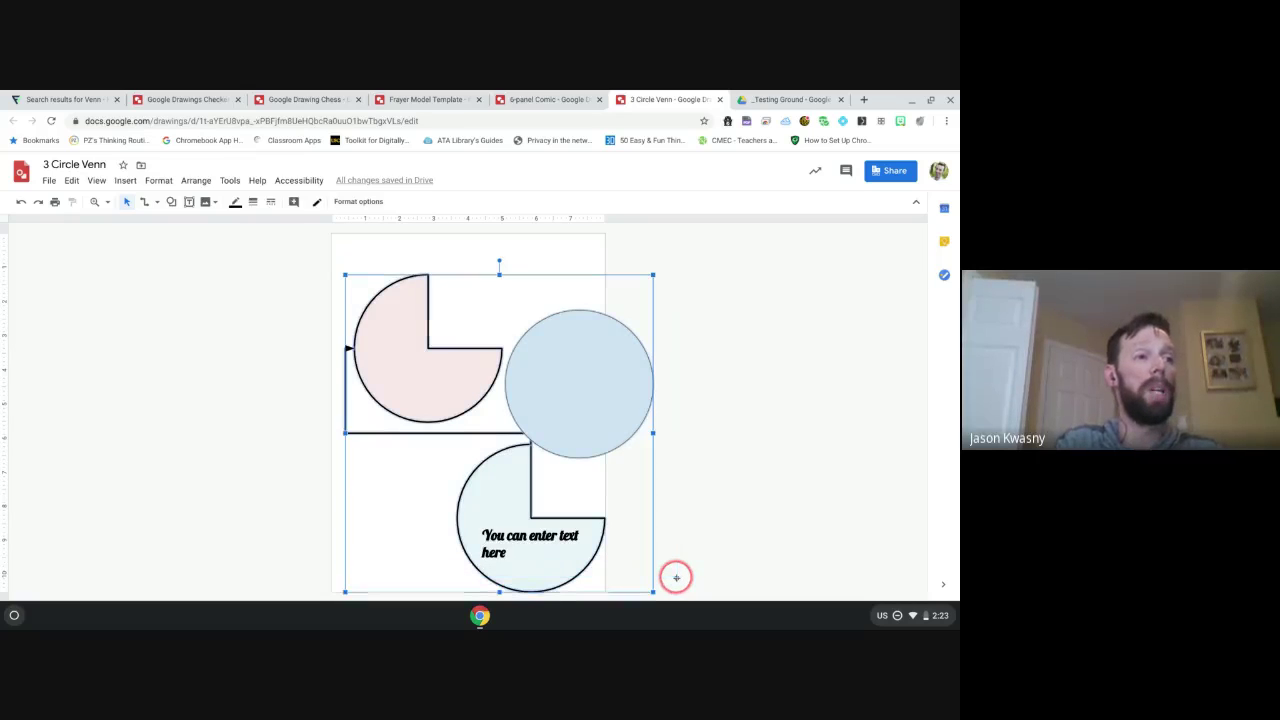
pyautogui.click(164, 184)
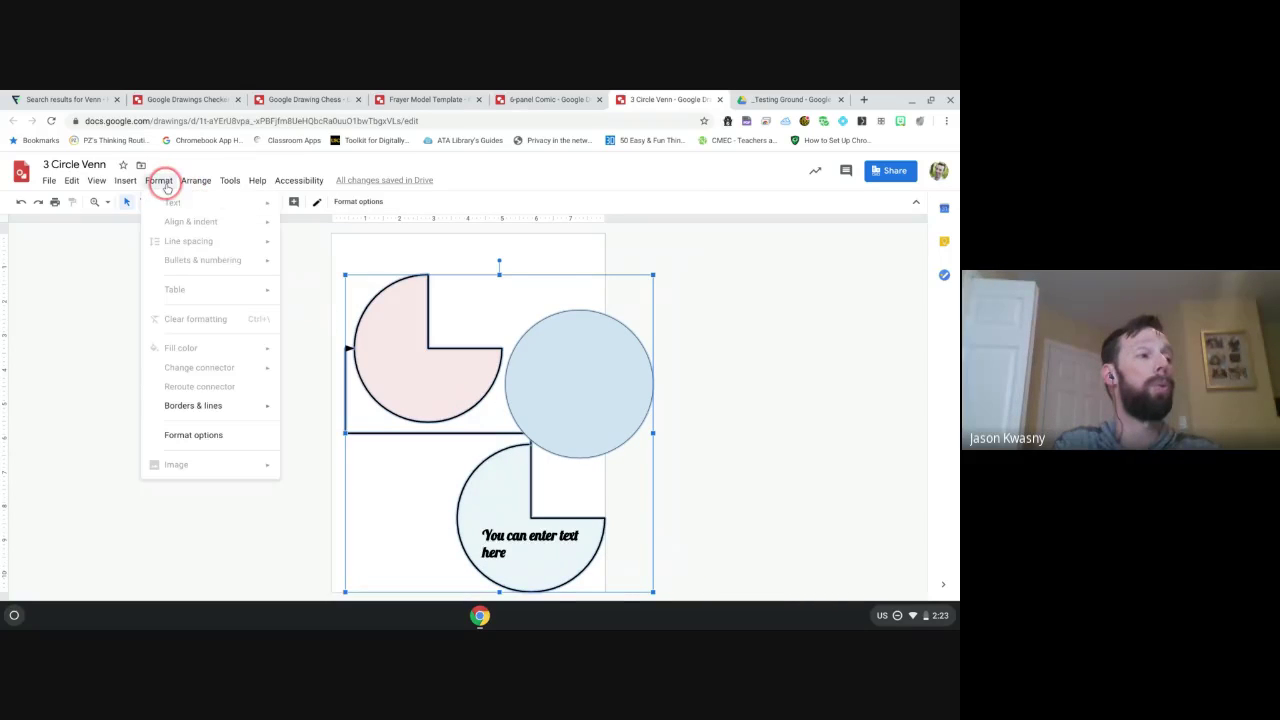
pyautogui.click(366, 250)
pyautogui.moveTo(346, 251); pyautogui.dragTo(655, 581)
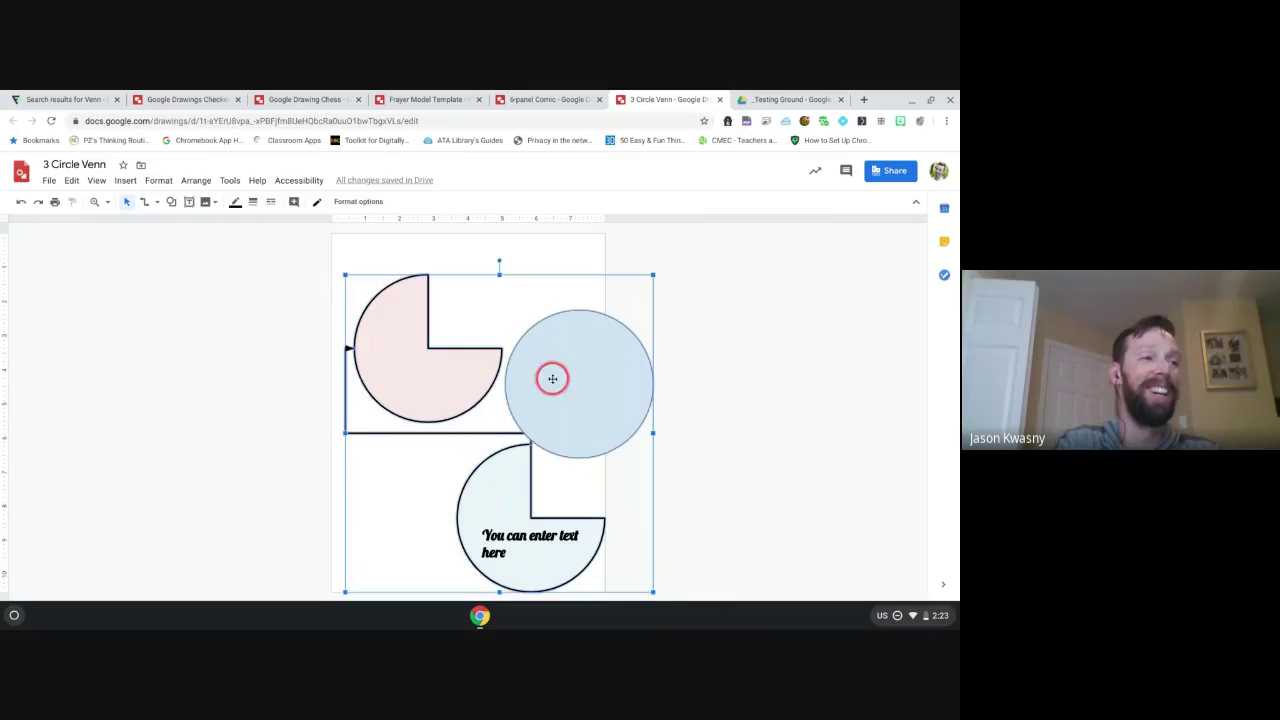
pyautogui.rightClick(543, 349)
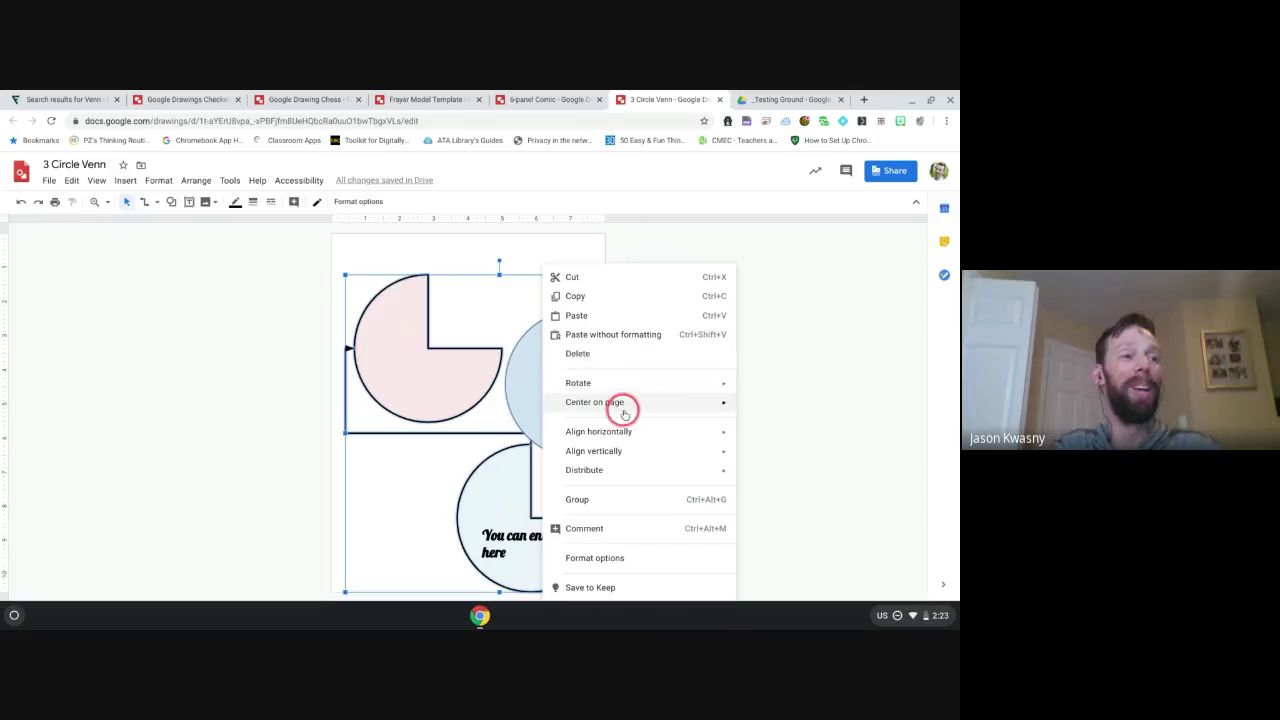
pyautogui.moveTo(606, 437)
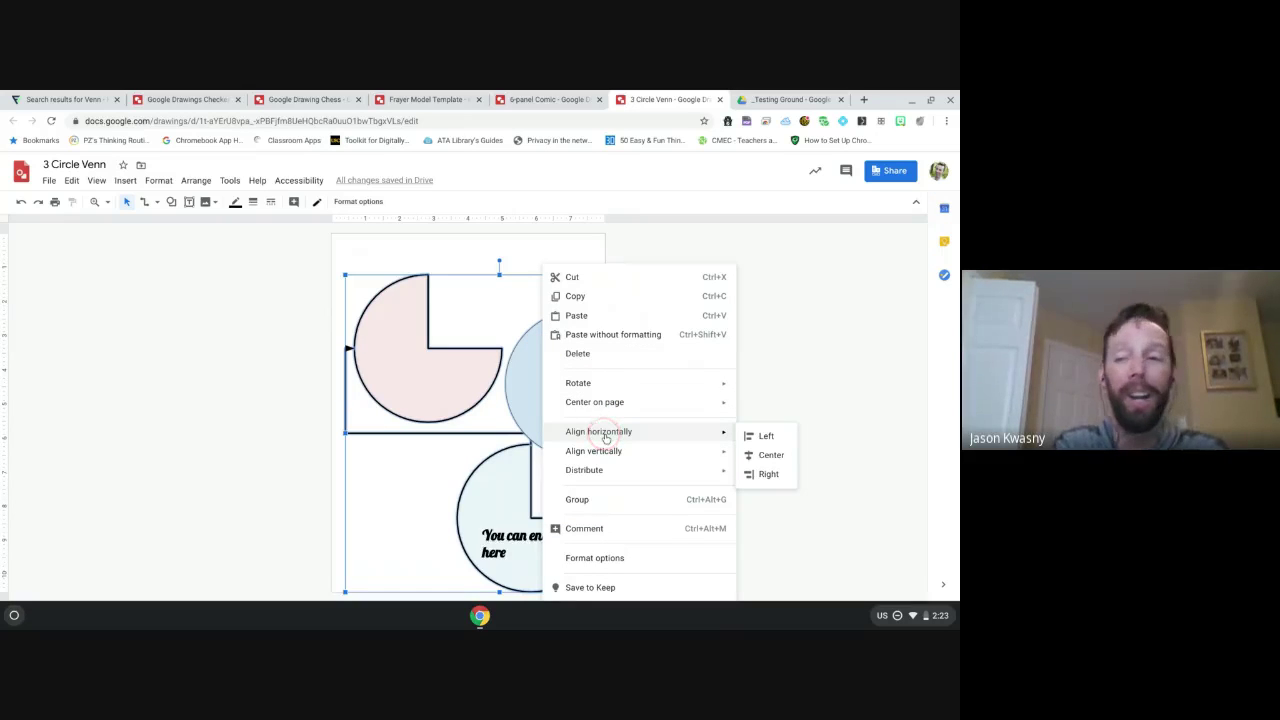
pyautogui.click(601, 472)
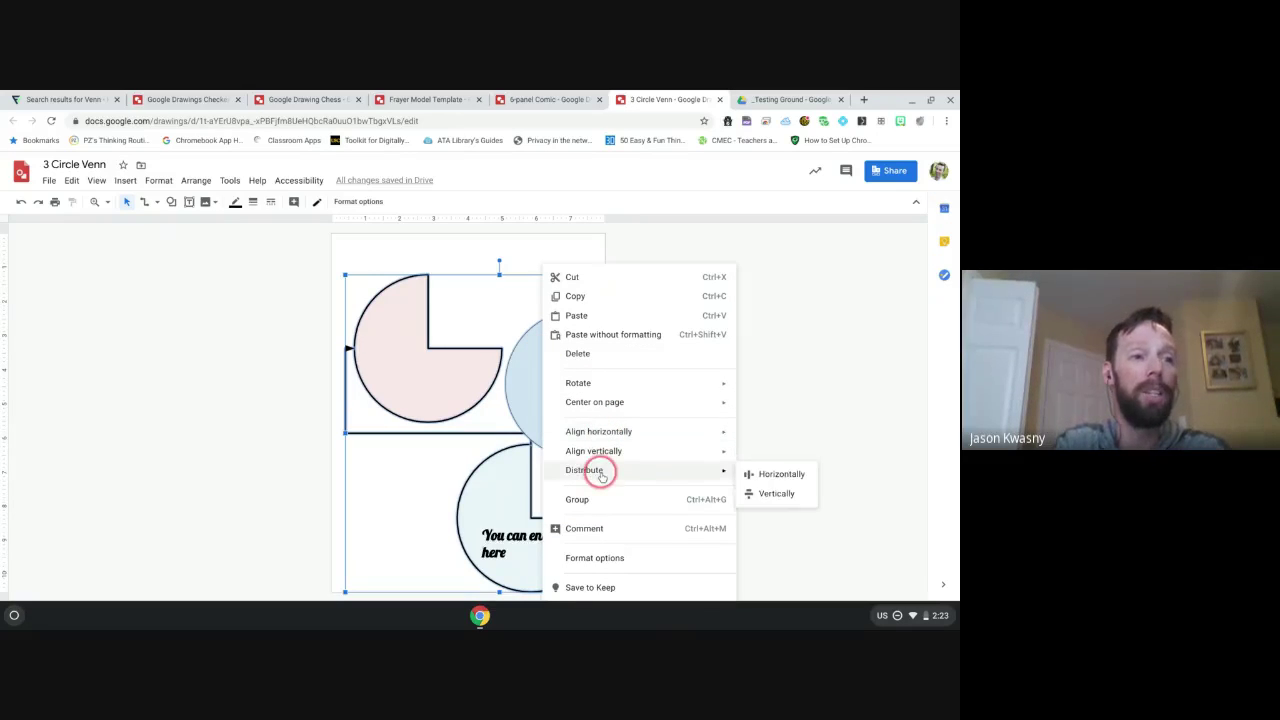
pyautogui.moveTo(603, 438)
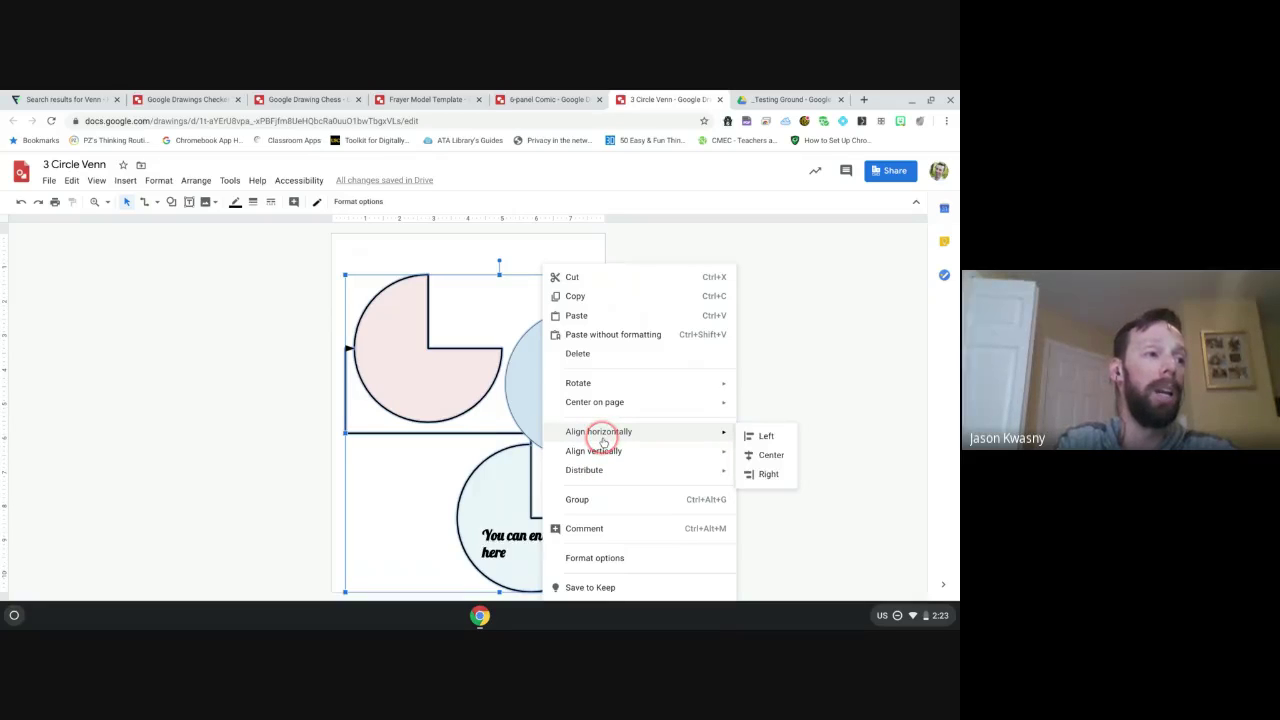
pyautogui.click(768, 454)
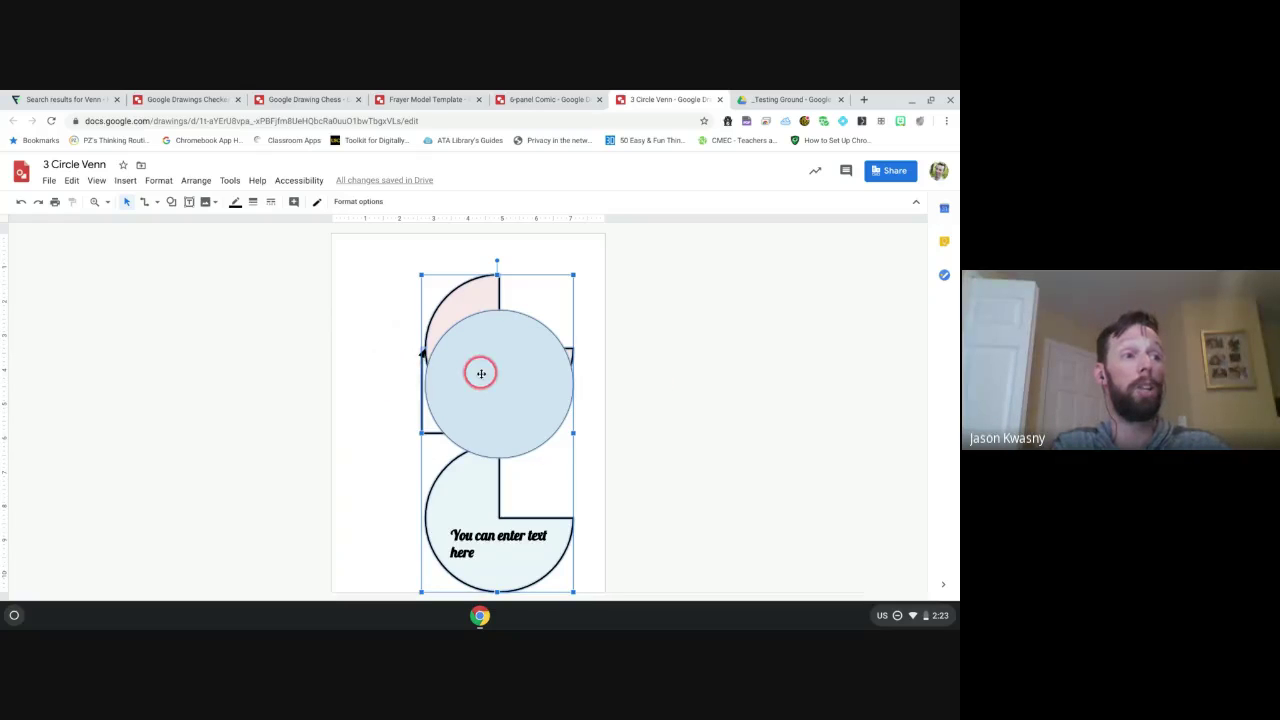
# Step: Spread the shapes apart, with the blue circle over the page's left edge and the pink pie over its right edge, left of the blue pie
pyautogui.moveTo(481, 373); pyautogui.dragTo(340, 366)
pyautogui.click(604, 349)
pyautogui.moveTo(723, 349); pyautogui.dragTo(597, 359)
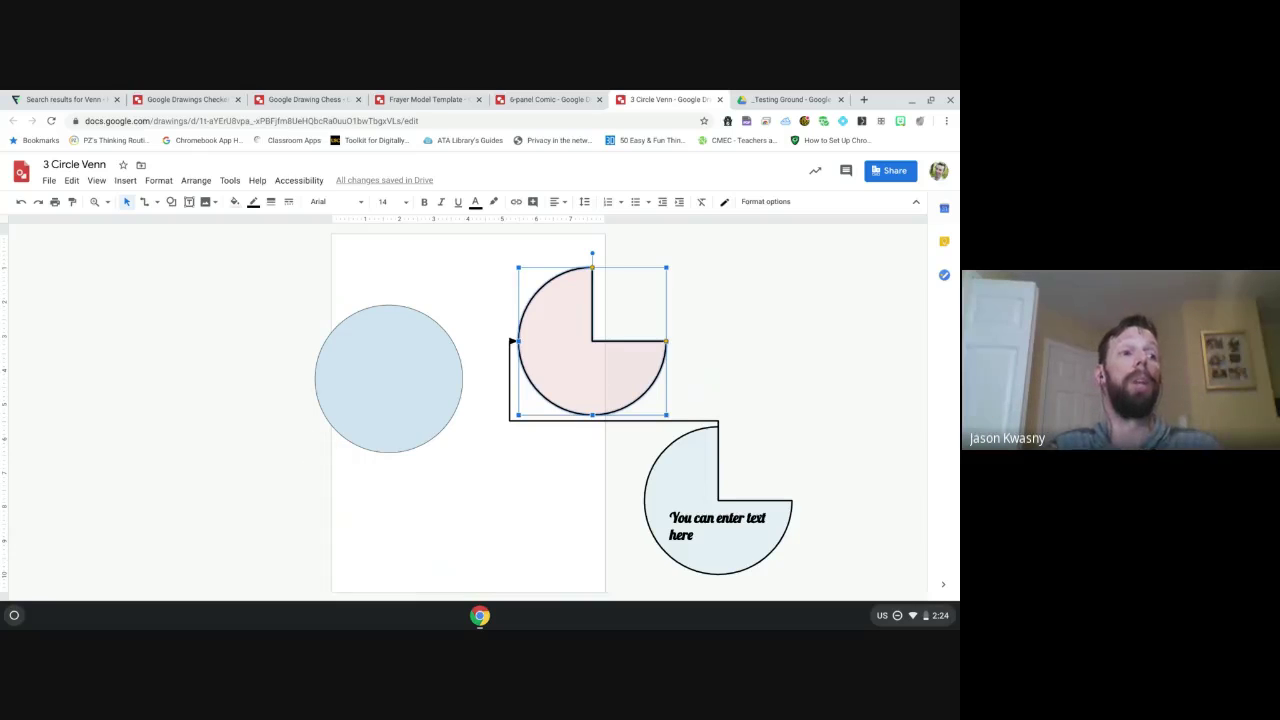
# Step: Align the circle, both pie shapes and the connector vertically to the top
pyautogui.moveTo(262, 261); pyautogui.dragTo(846, 589)
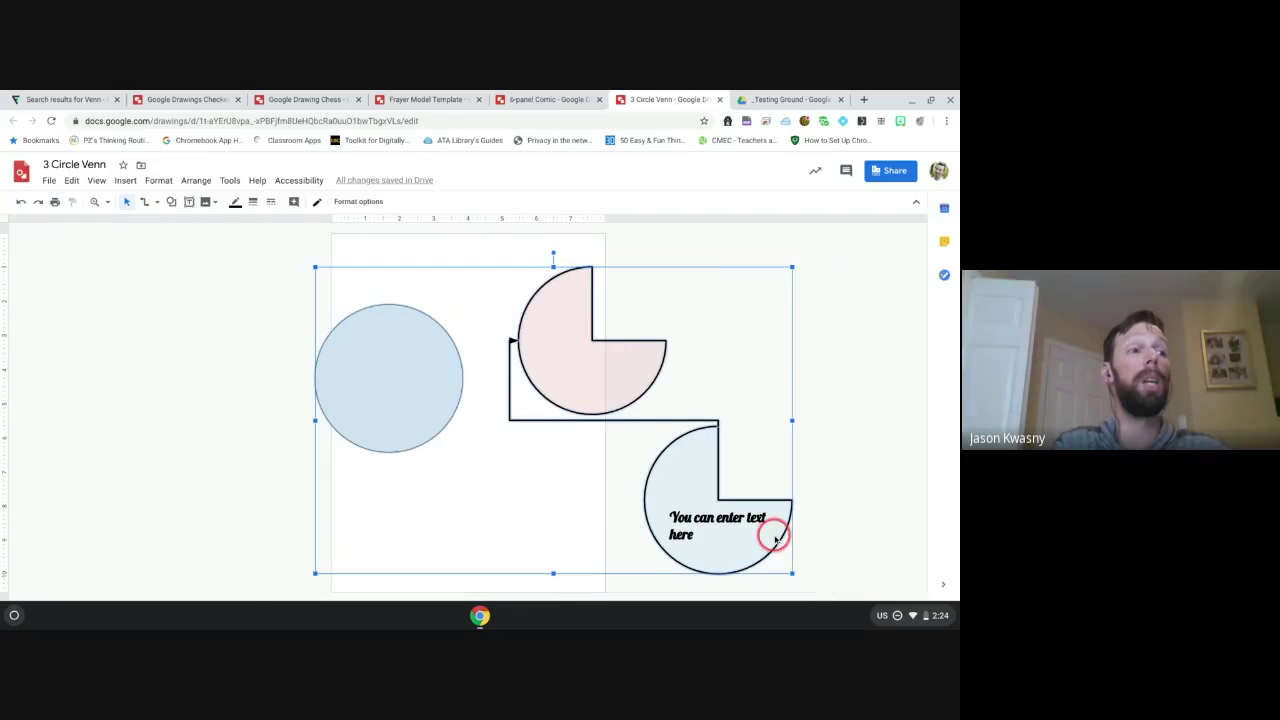
pyautogui.rightClick(553, 378)
pyautogui.moveTo(591, 449)
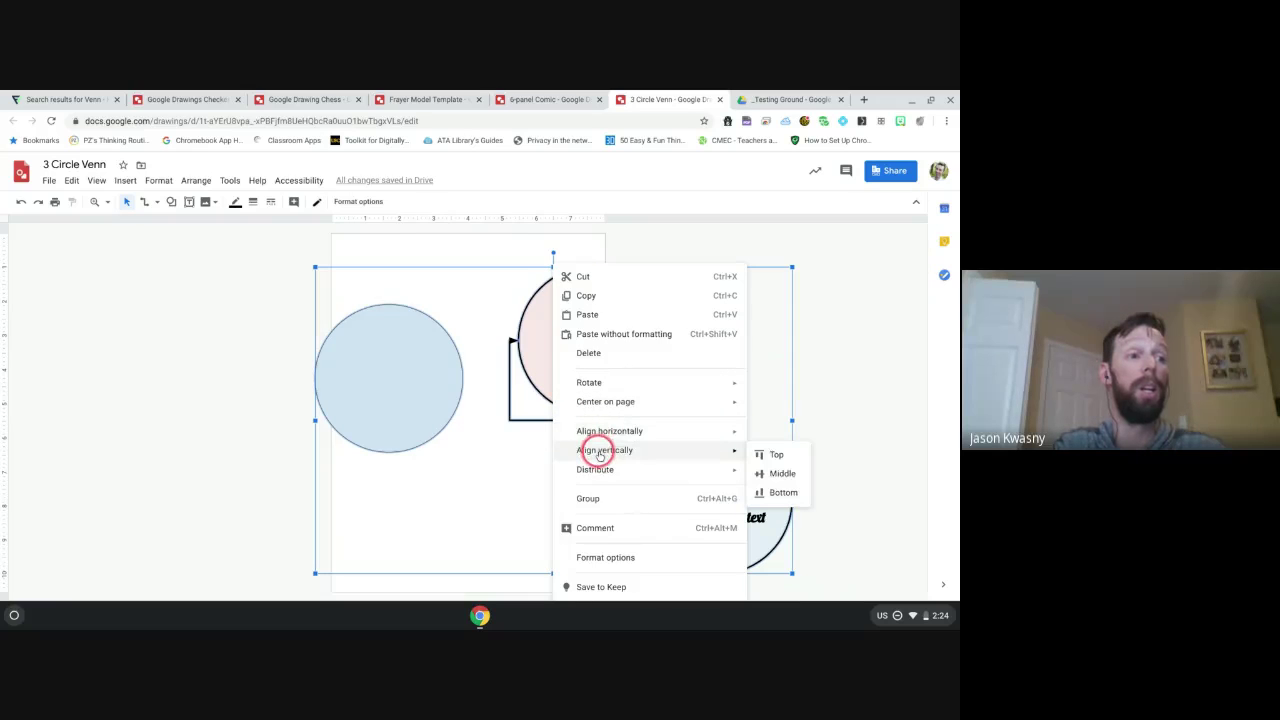
pyautogui.click(783, 458)
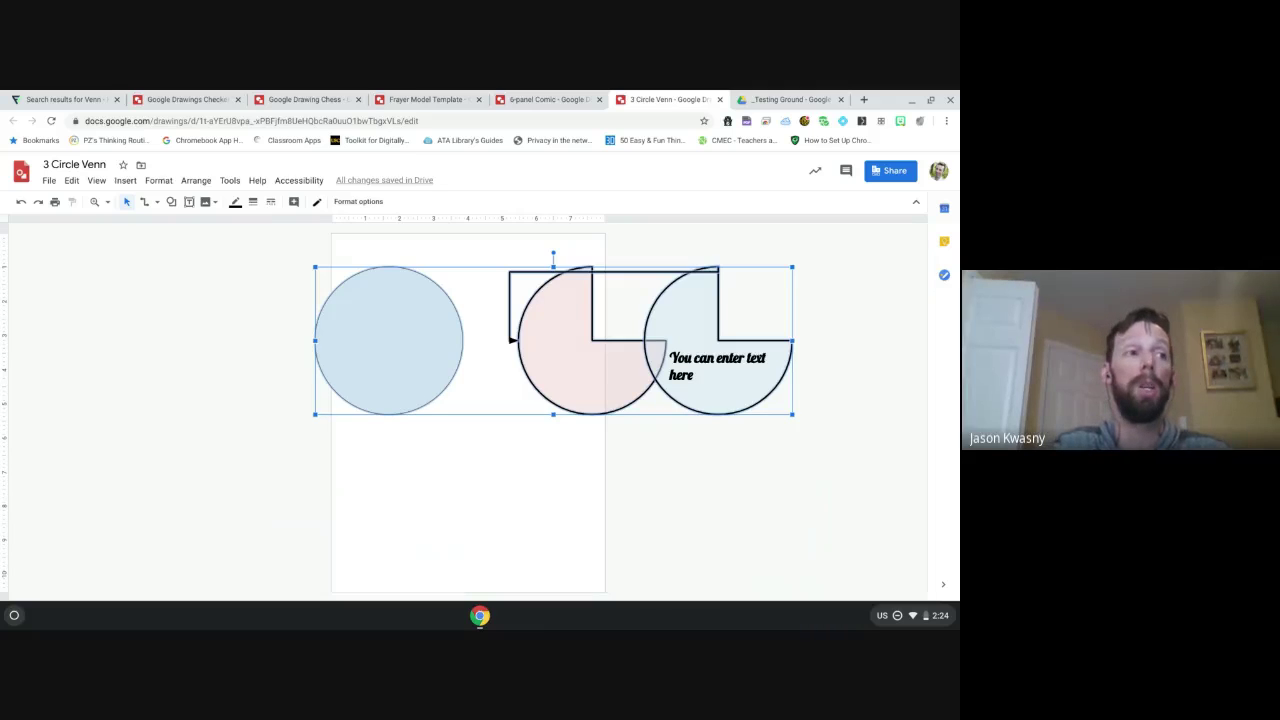
# Step: Distribute the aligned circle, pie shapes and connector horizontally
pyautogui.rightClick(380, 360)
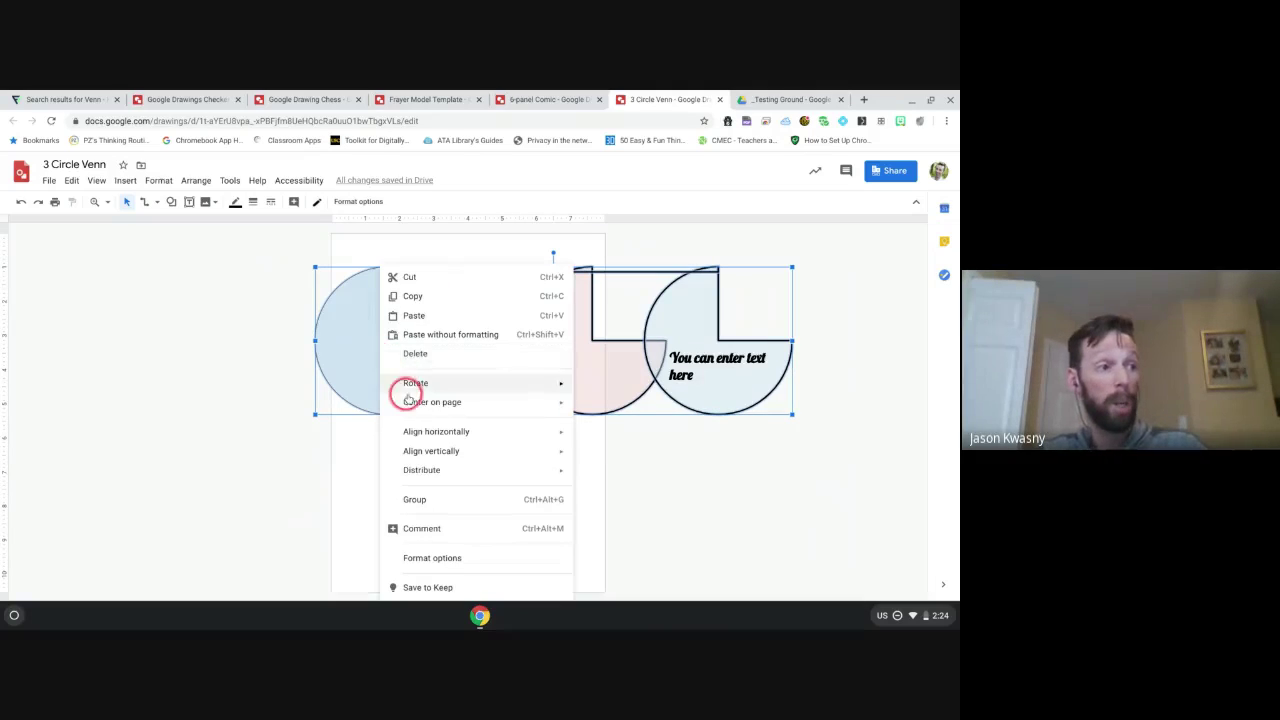
pyautogui.moveTo(443, 470)
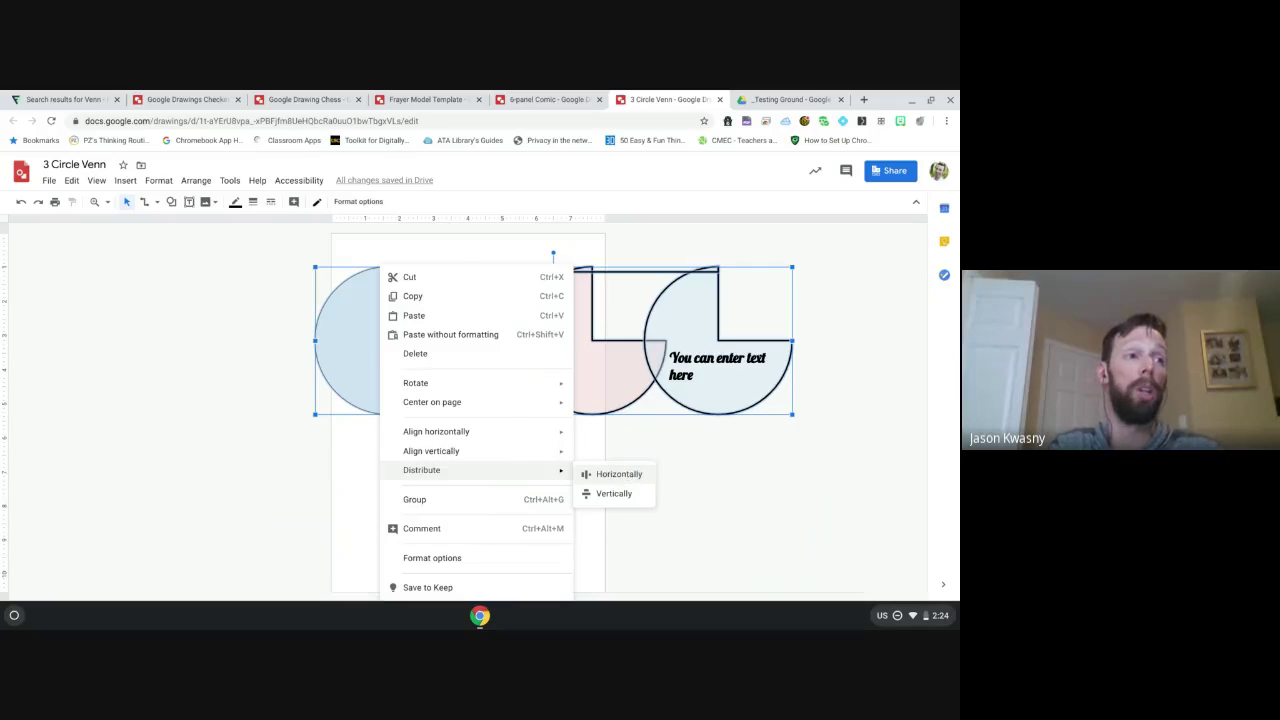
pyautogui.click(619, 474)
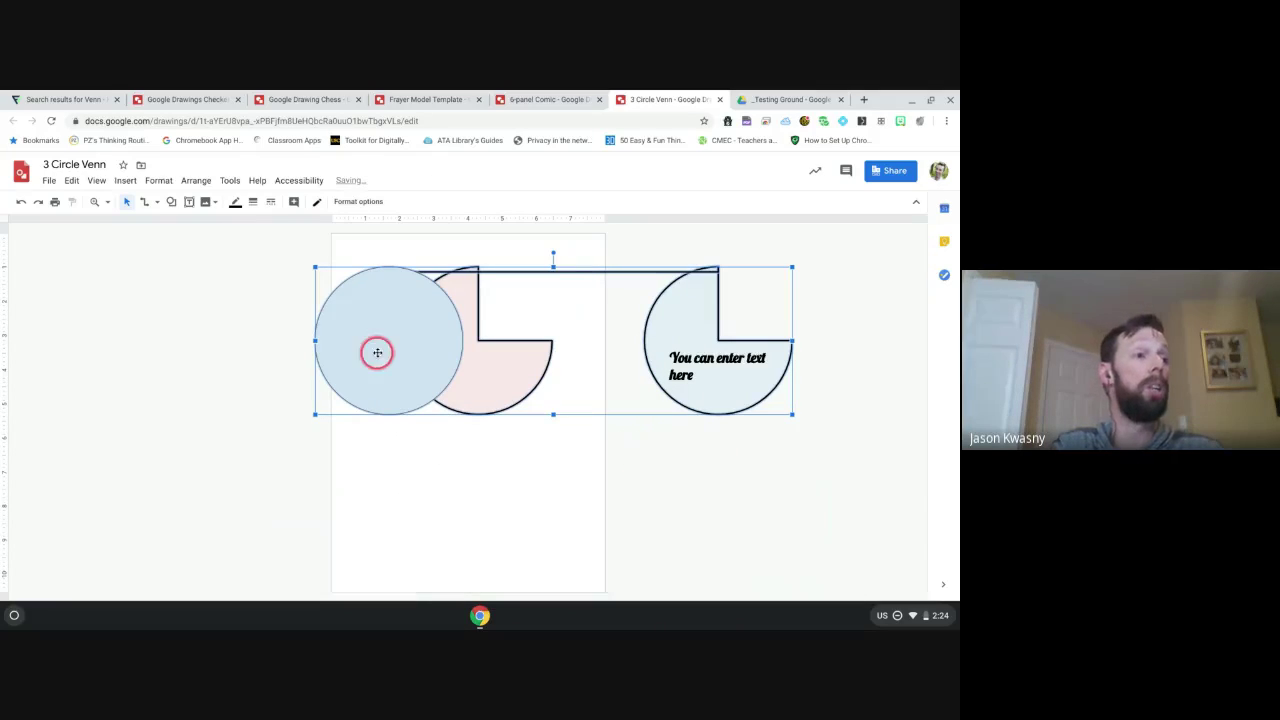
# Step: Move the blue circle off the page to the left of the pink pie and delete the connector between the pies
pyautogui.click(200, 357)
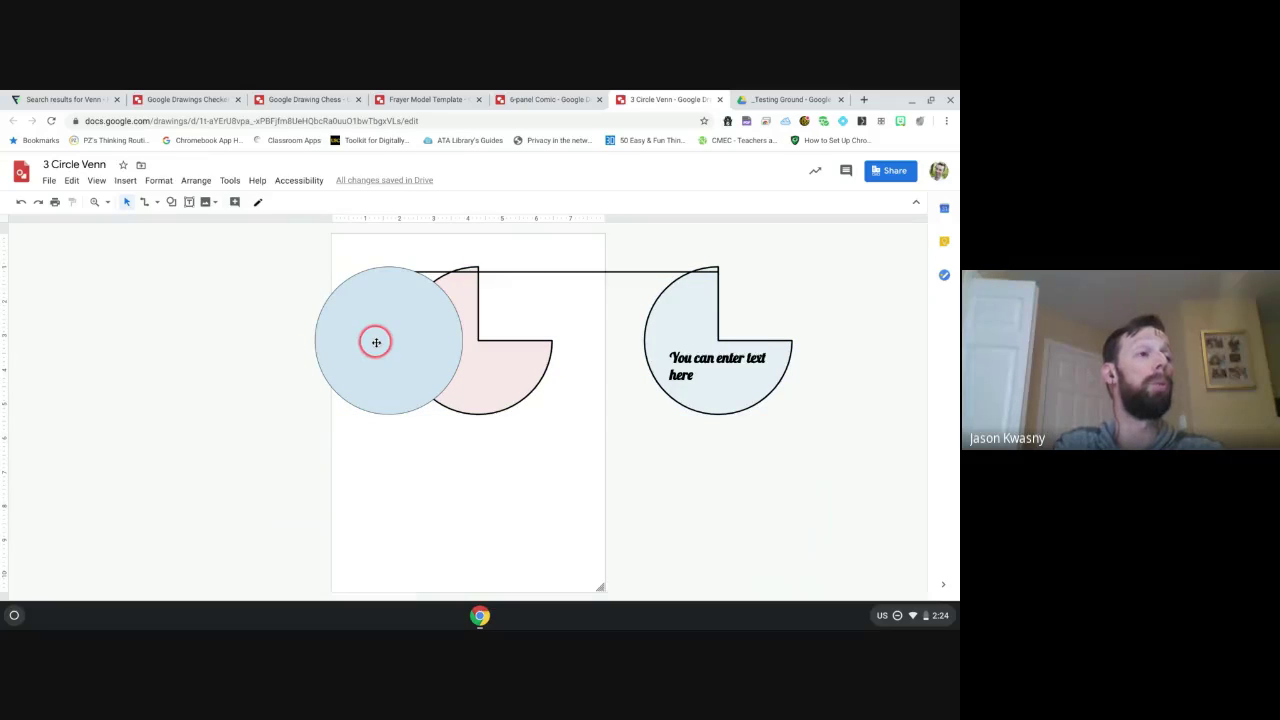
pyautogui.moveTo(376, 342); pyautogui.dragTo(240, 341)
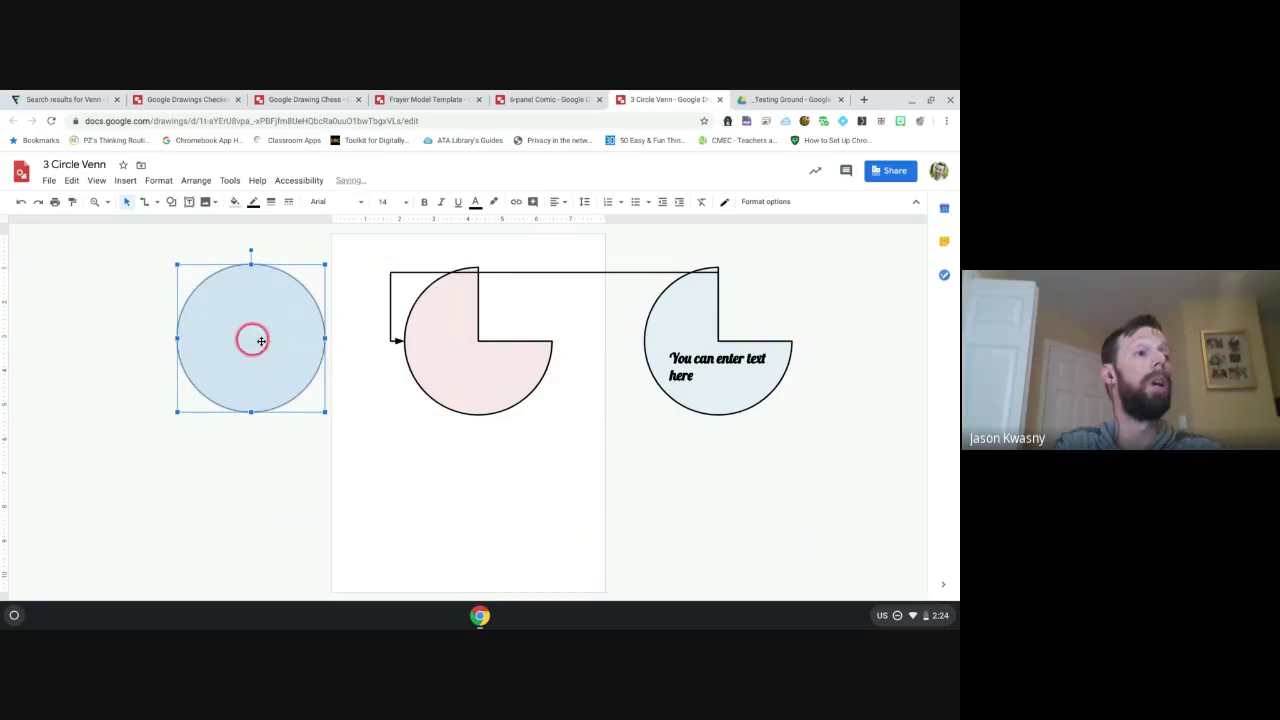
pyautogui.click(554, 273)
pyautogui.press('BackSpace')
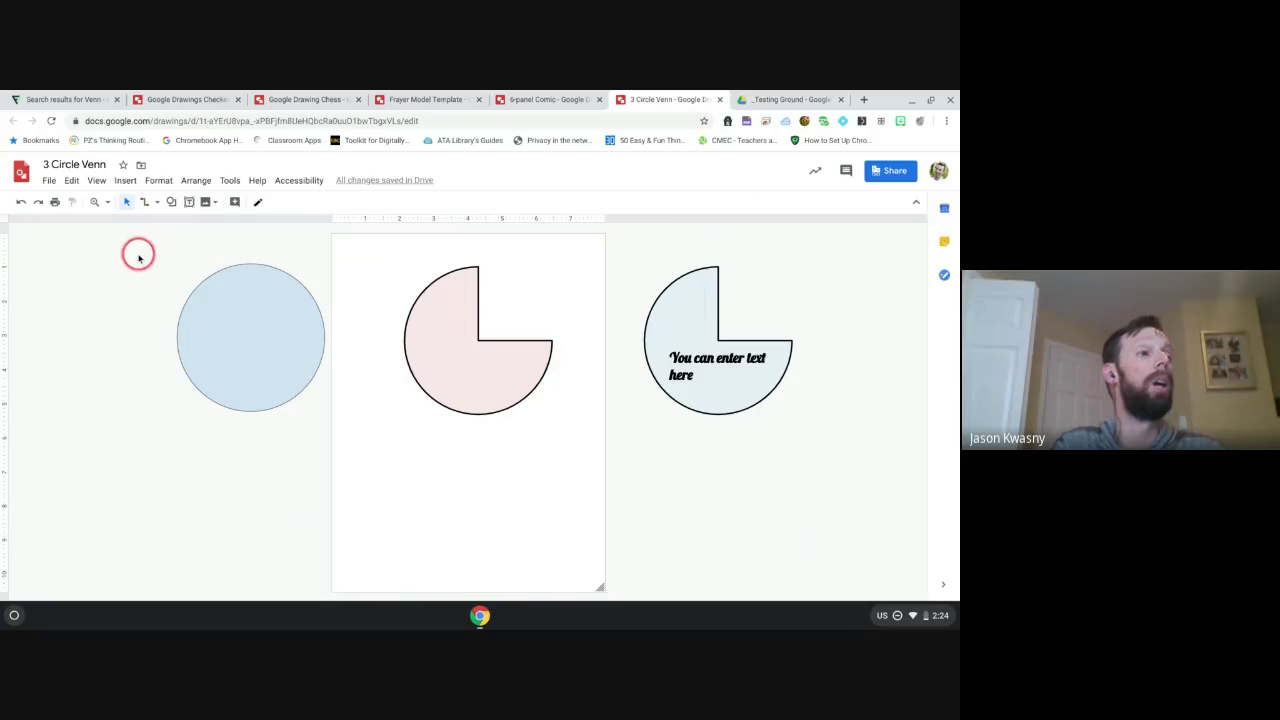
# Step: Distribute the three remaining shapes horizontally so the pink pie is evenly spaced between the other two
pyautogui.moveTo(136, 254); pyautogui.dragTo(824, 446)
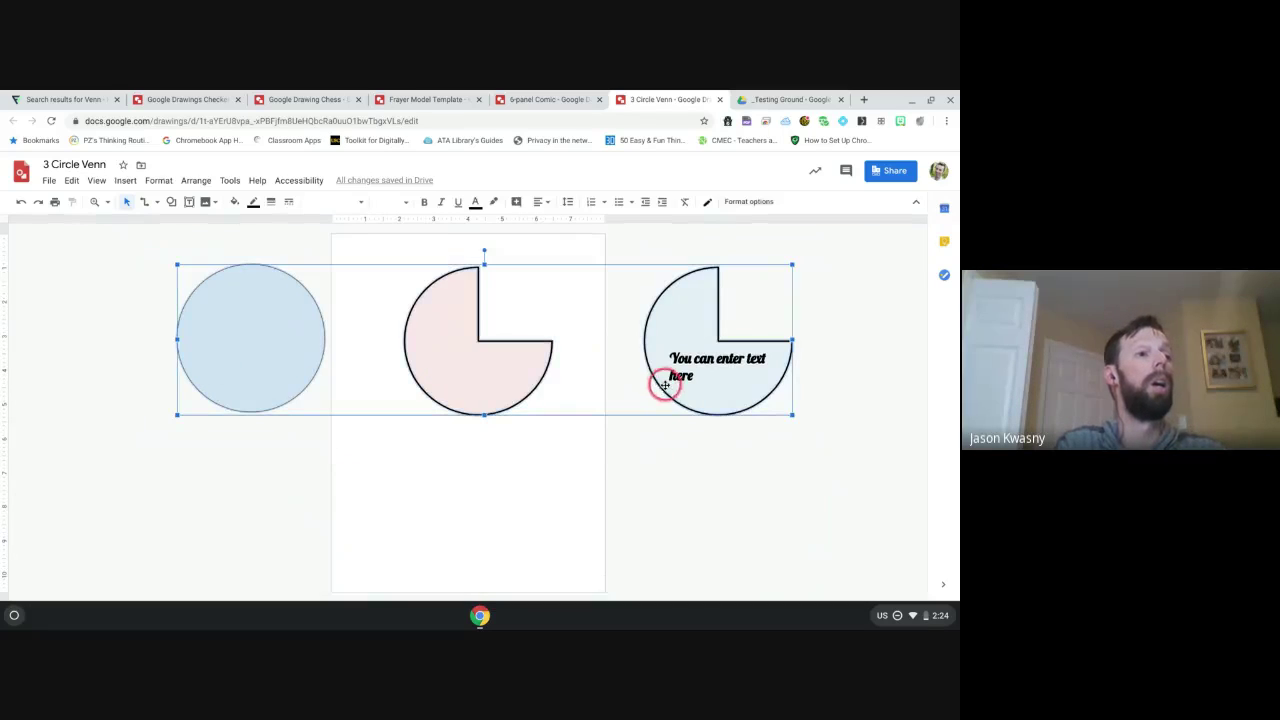
pyautogui.rightClick(674, 364)
pyautogui.moveTo(737, 470)
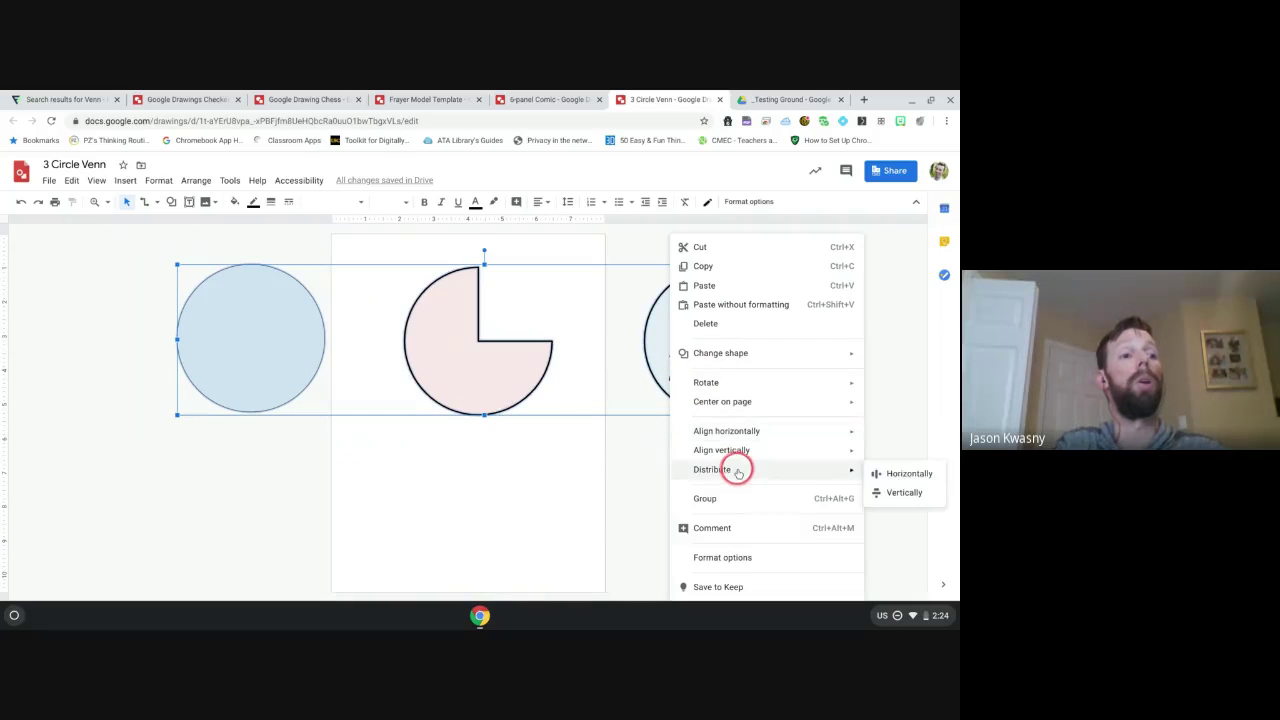
pyautogui.click(903, 476)
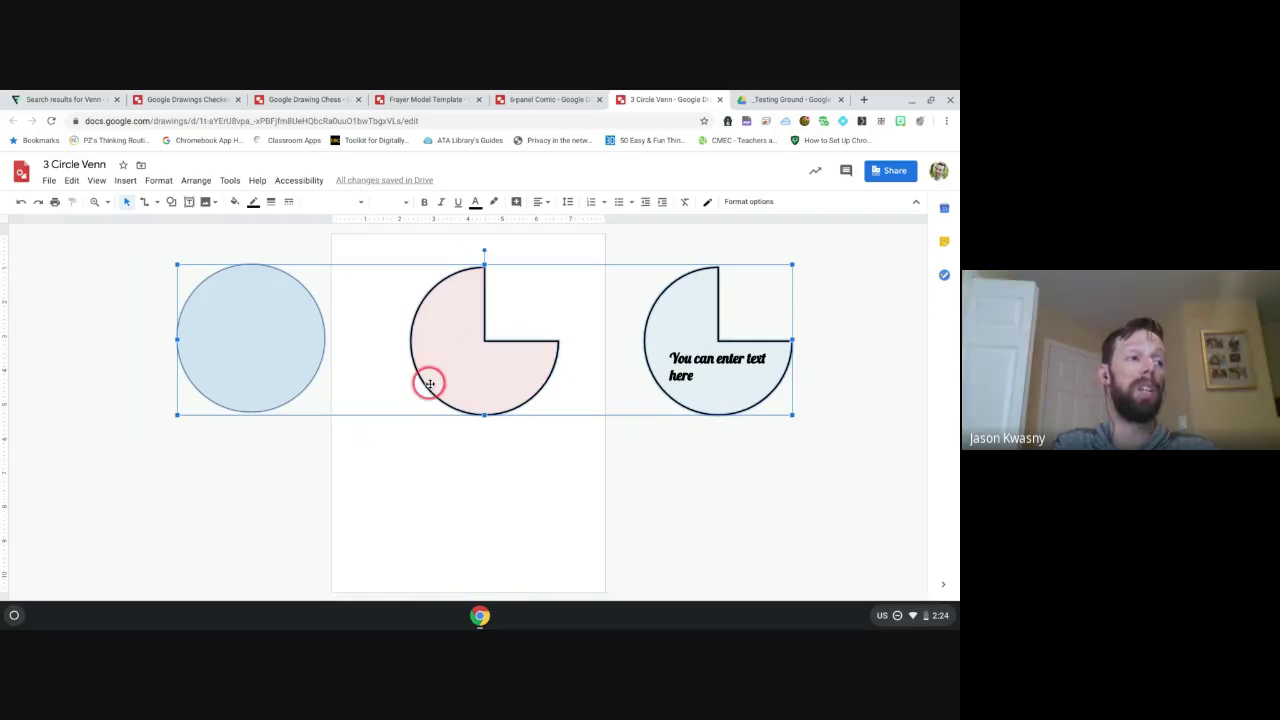
# Step: Move the blue circle right and slightly down over the page's left edge, and distribute all three shapes horizontally again
pyautogui.click(191, 492)
pyautogui.moveTo(236, 353); pyautogui.dragTo(338, 382)
pyautogui.moveTo(257, 254); pyautogui.dragTo(866, 477)
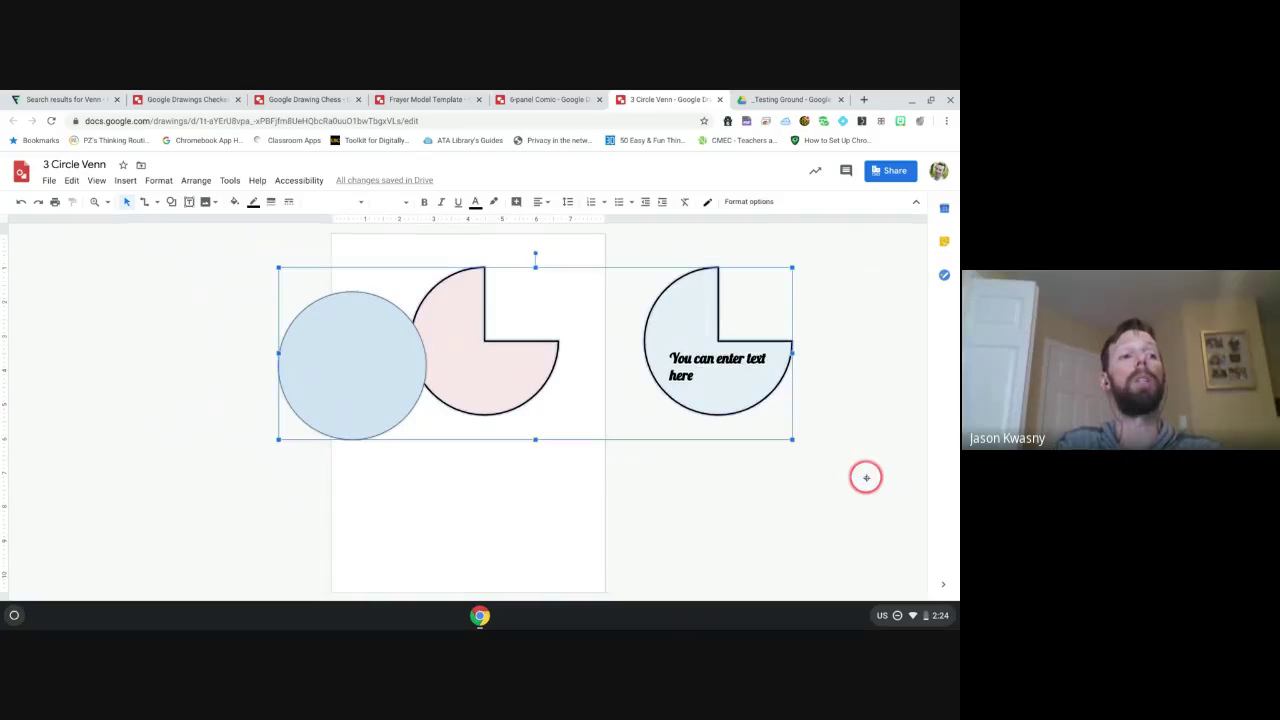
pyautogui.rightClick(651, 318)
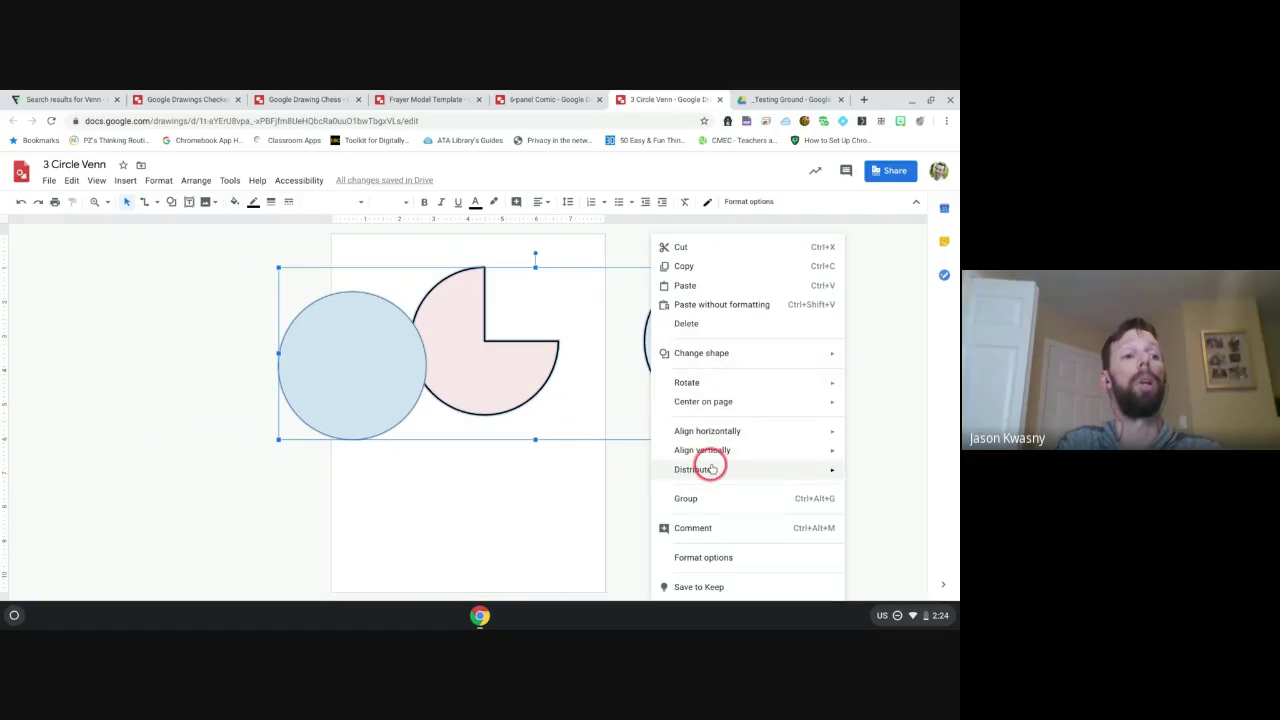
pyautogui.moveTo(711, 469)
pyautogui.click(886, 474)
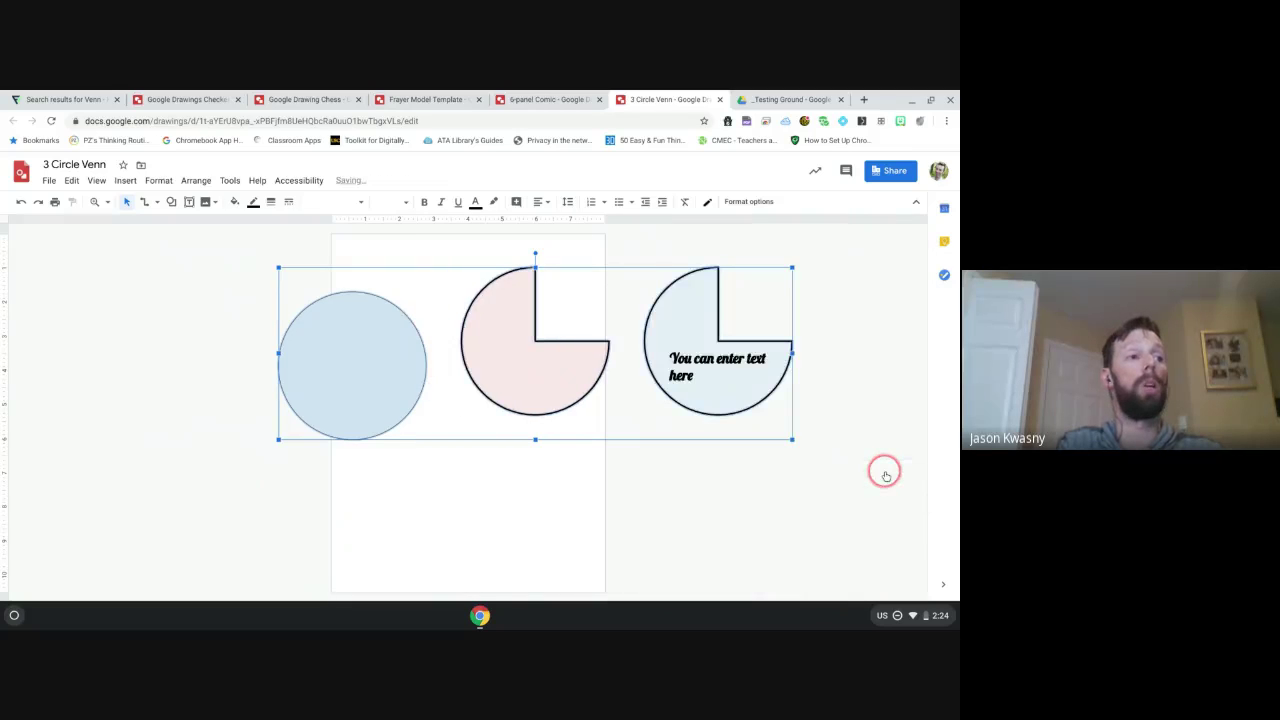
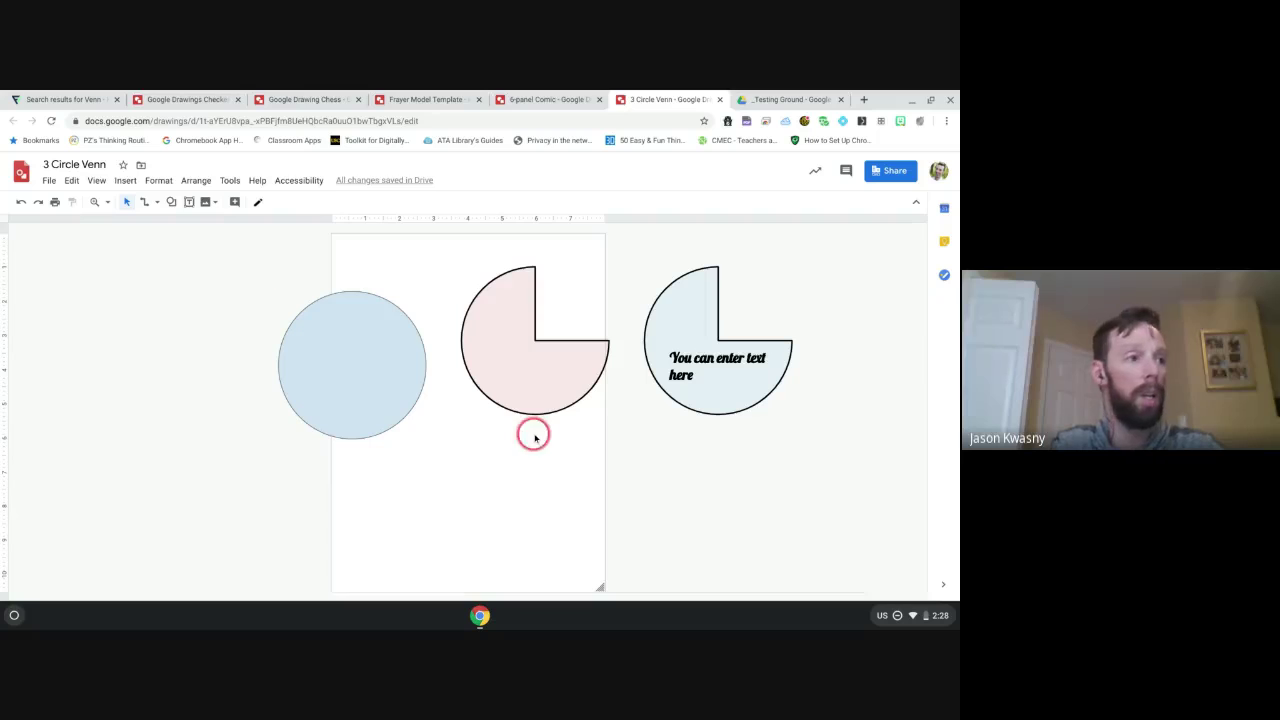
pyautogui.click(366, 364)
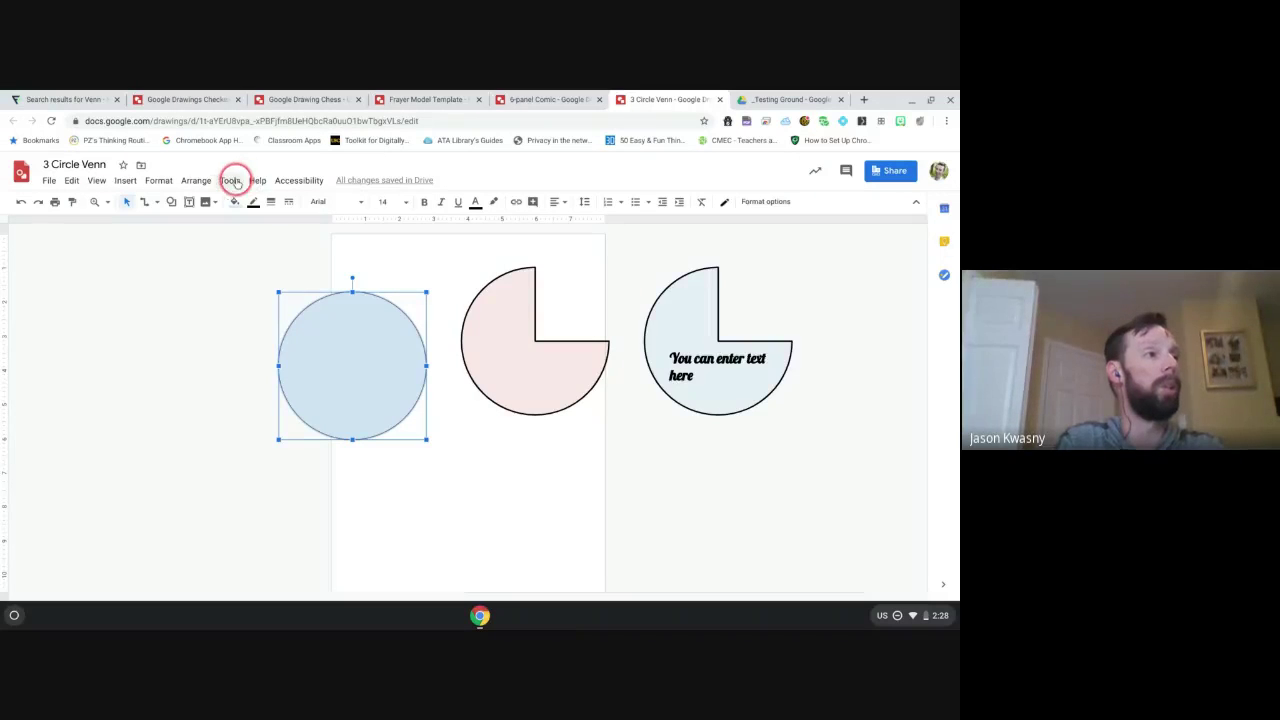
pyautogui.click(230, 180)
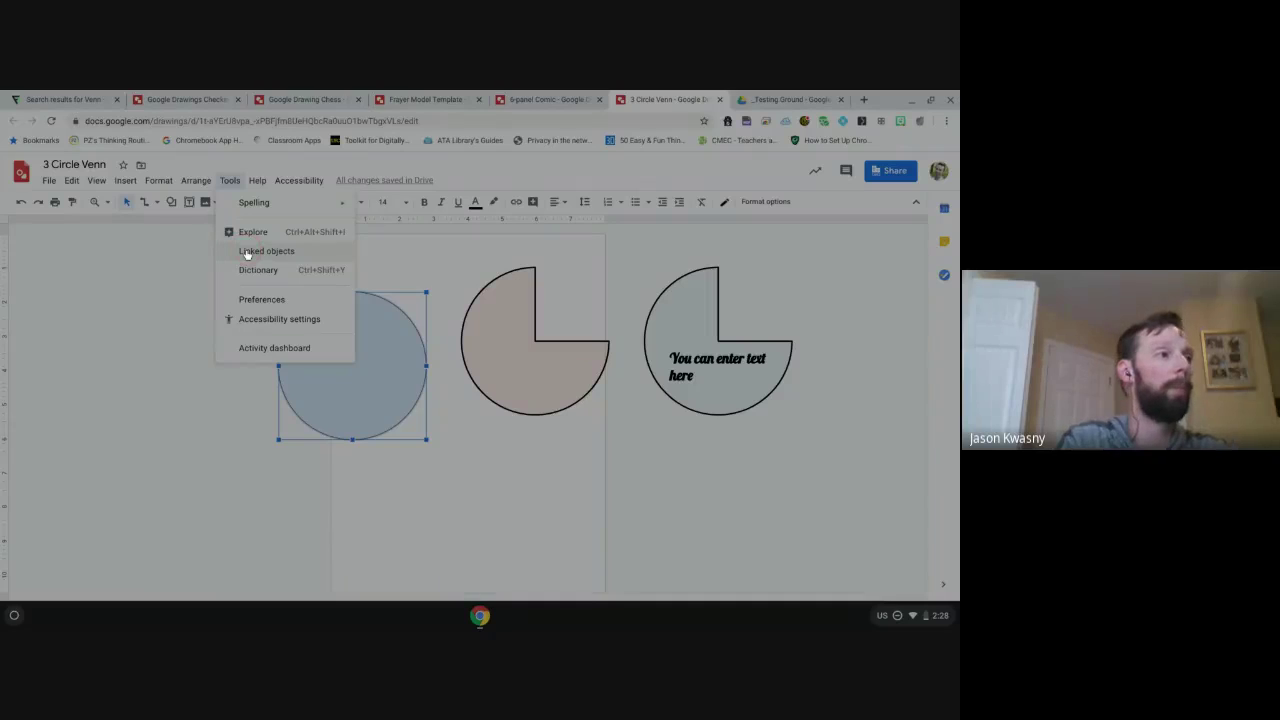
pyautogui.moveTo(210, 170); pyautogui.dragTo(358, 363)
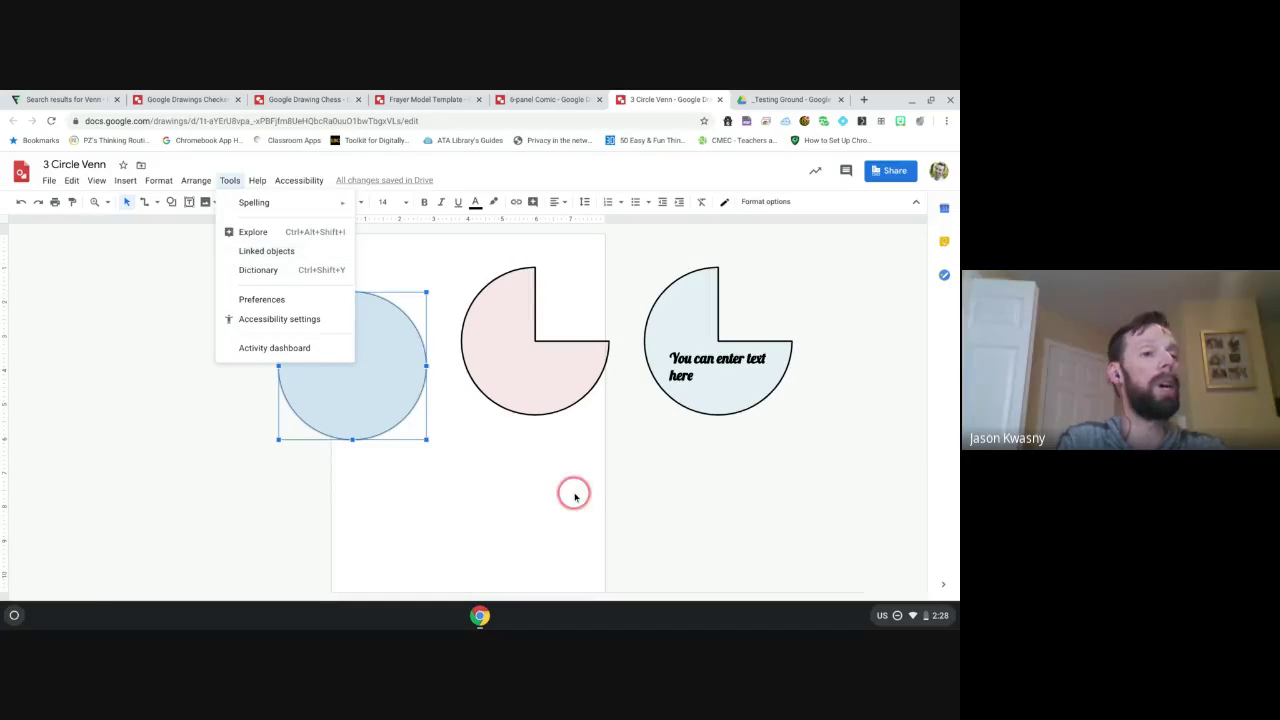
pyautogui.click(857, 566)
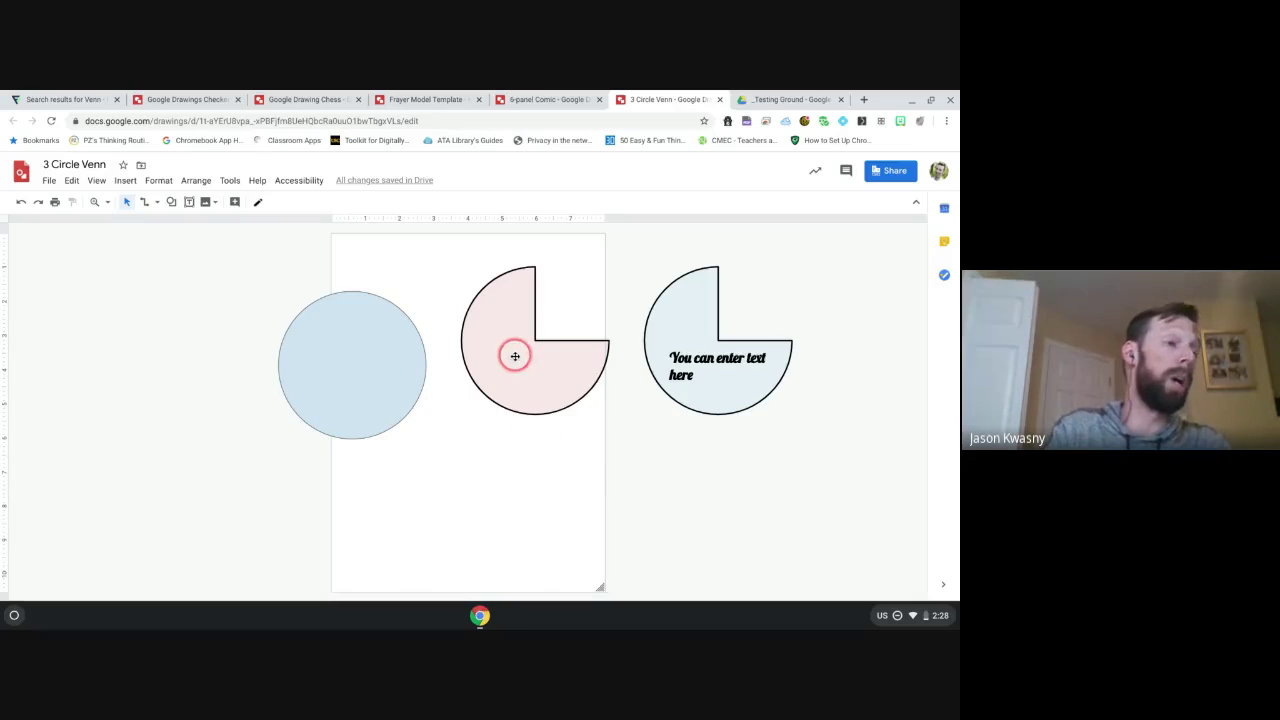
# Step: Change the blue circle to a rounded rectangle, flatten it into a low bar and place it below the pink pie on the page
pyautogui.click(383, 353)
pyautogui.rightClick(383, 354)
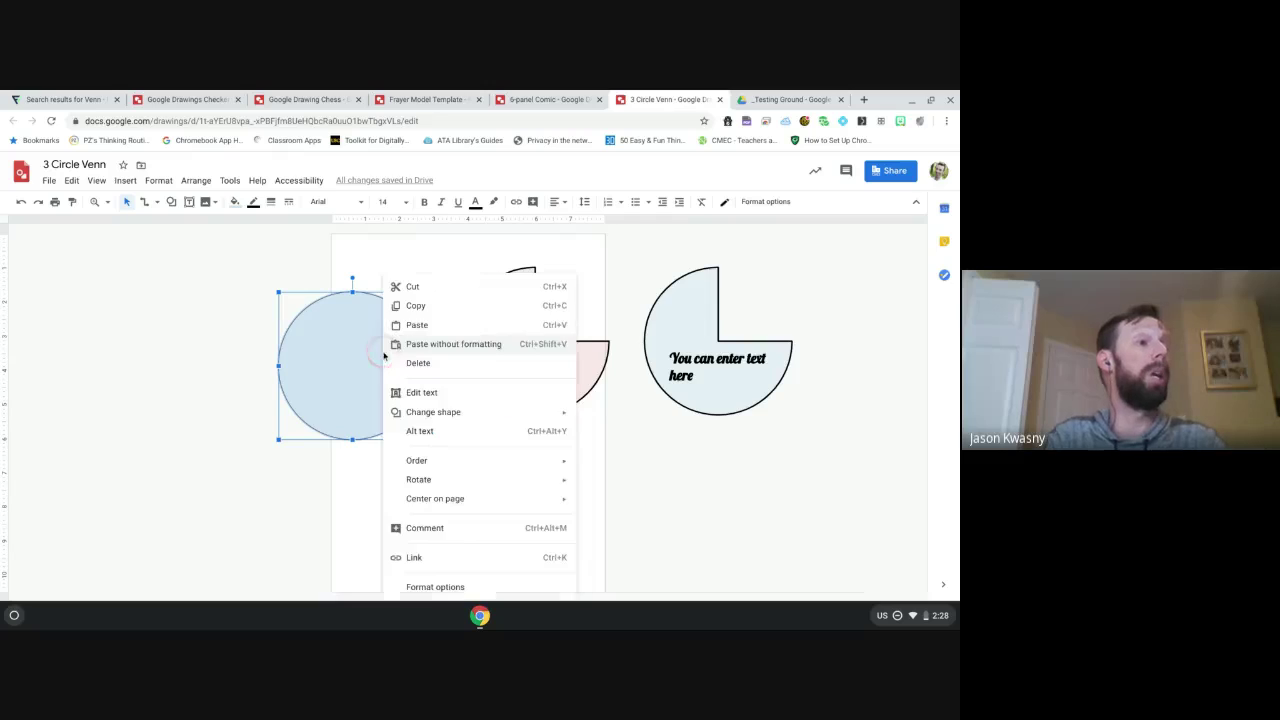
pyautogui.moveTo(423, 412)
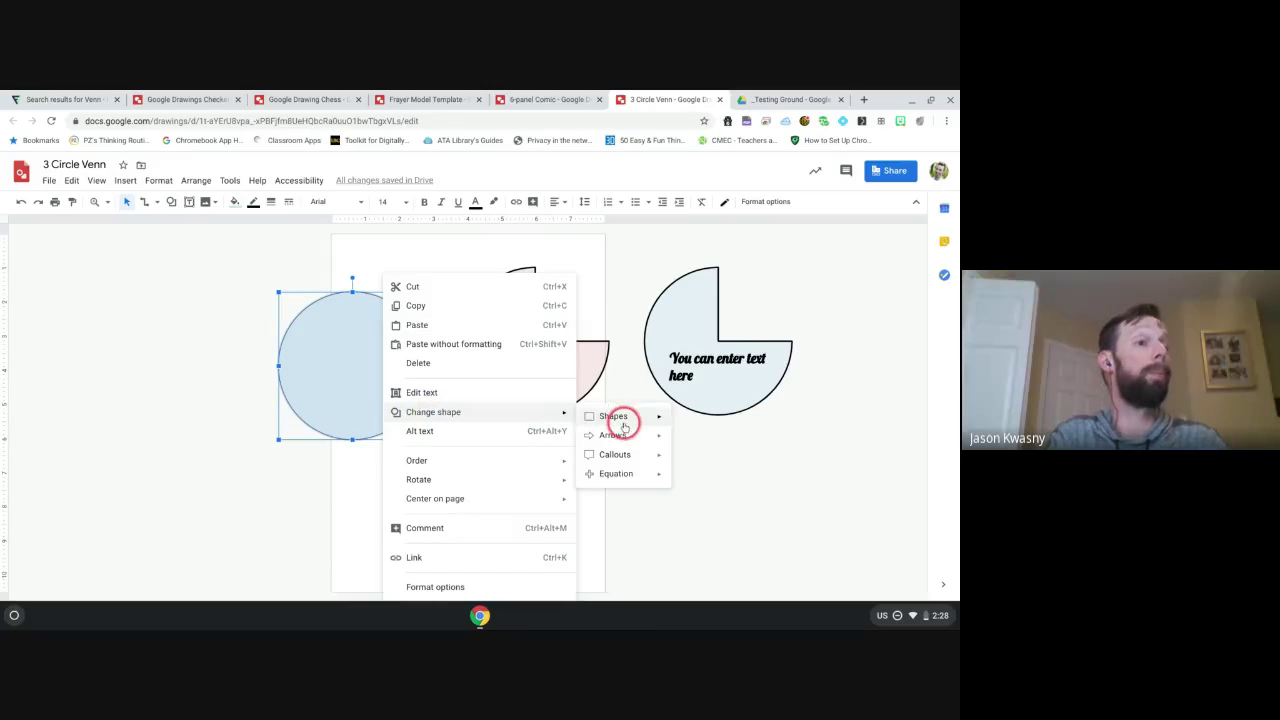
pyautogui.moveTo(625, 419)
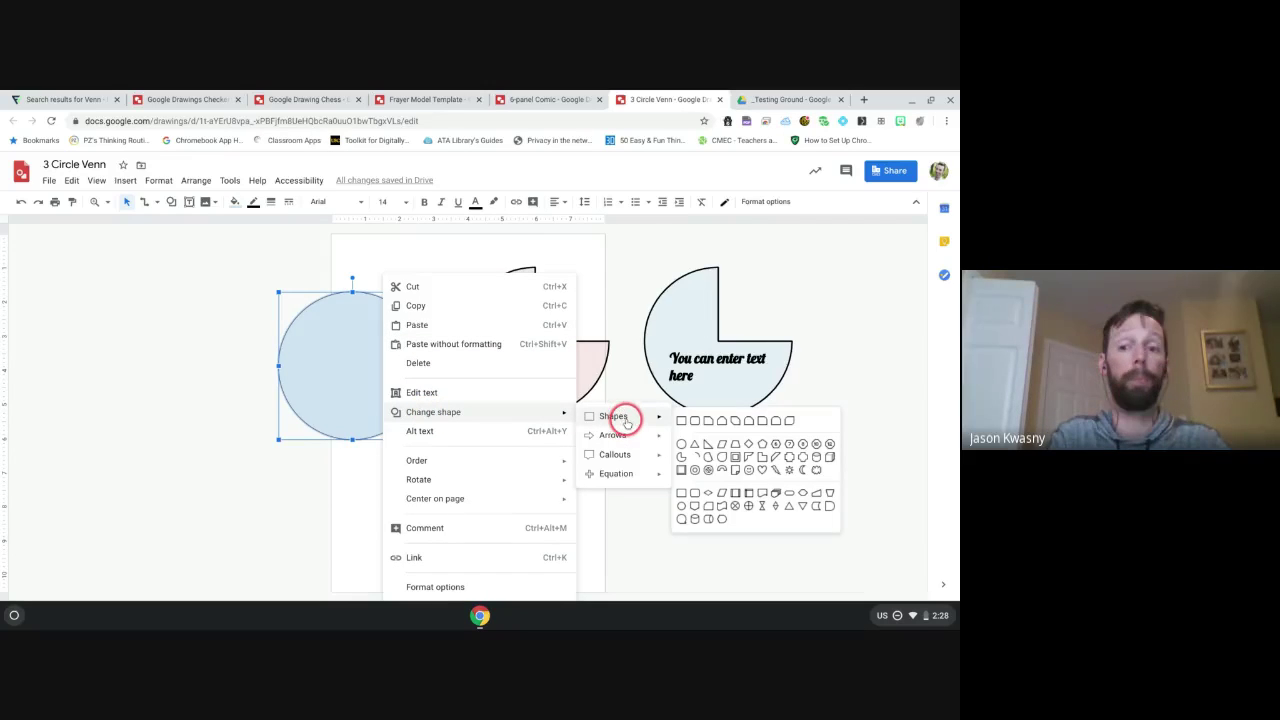
pyautogui.click(694, 420)
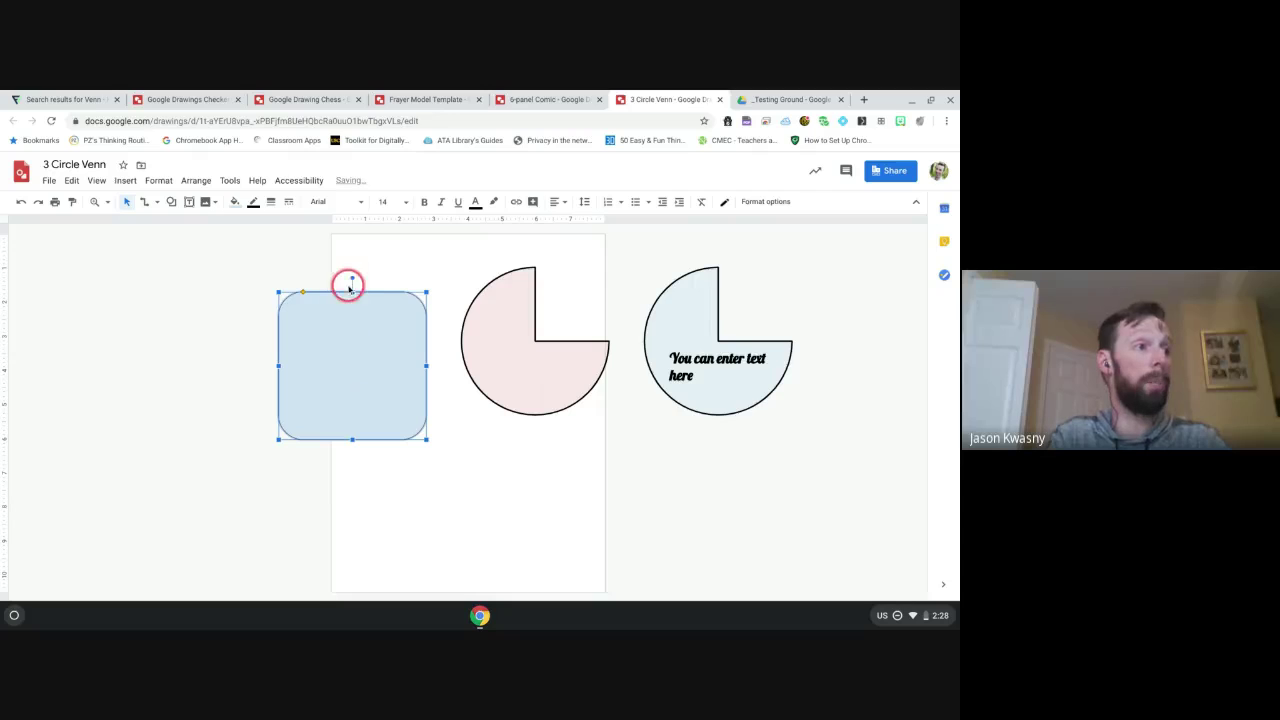
pyautogui.moveTo(369, 395); pyautogui.dragTo(474, 485)
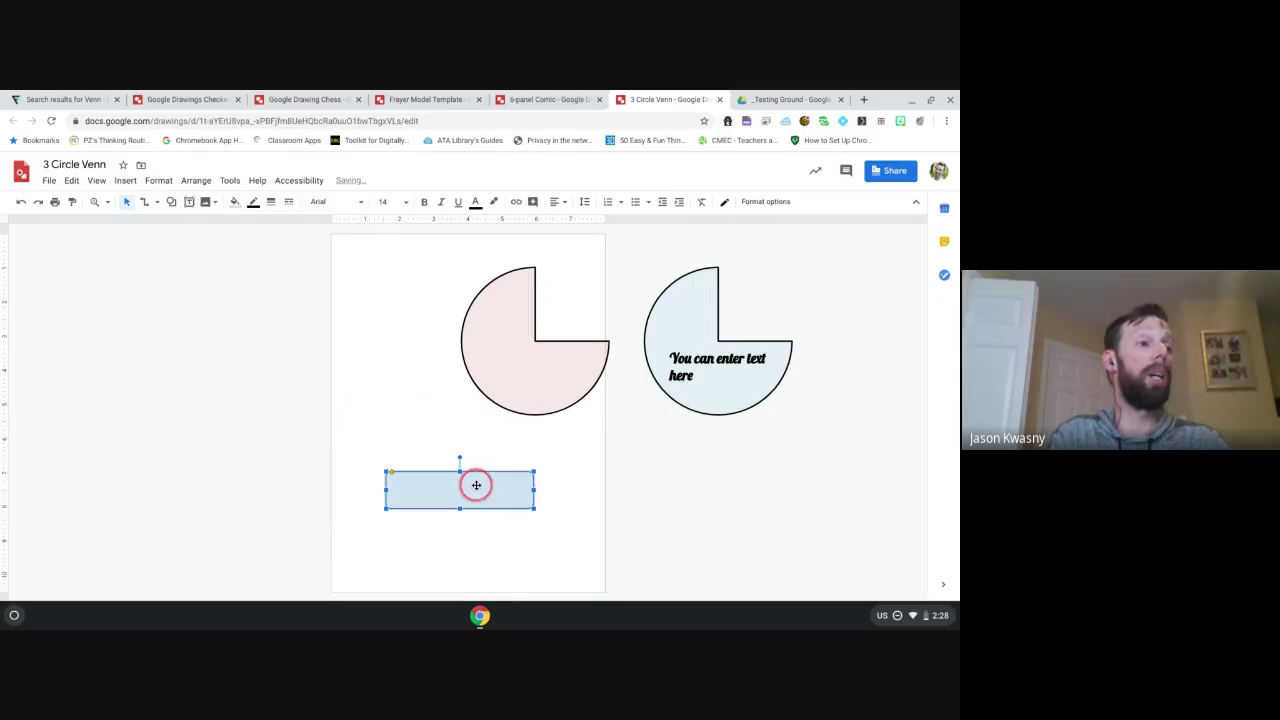
# Step: Give the rounded rectangle below the pies a red border with a weight of 8px
pyautogui.click(253, 202)
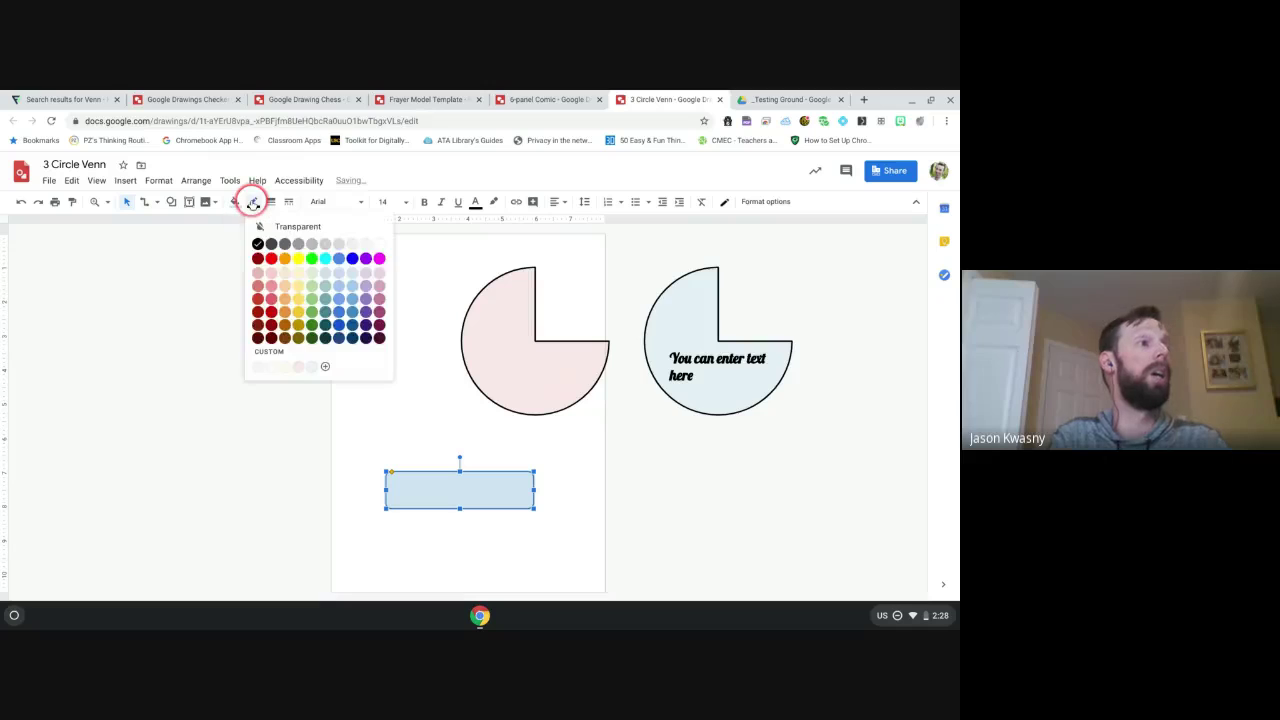
pyautogui.click(269, 253)
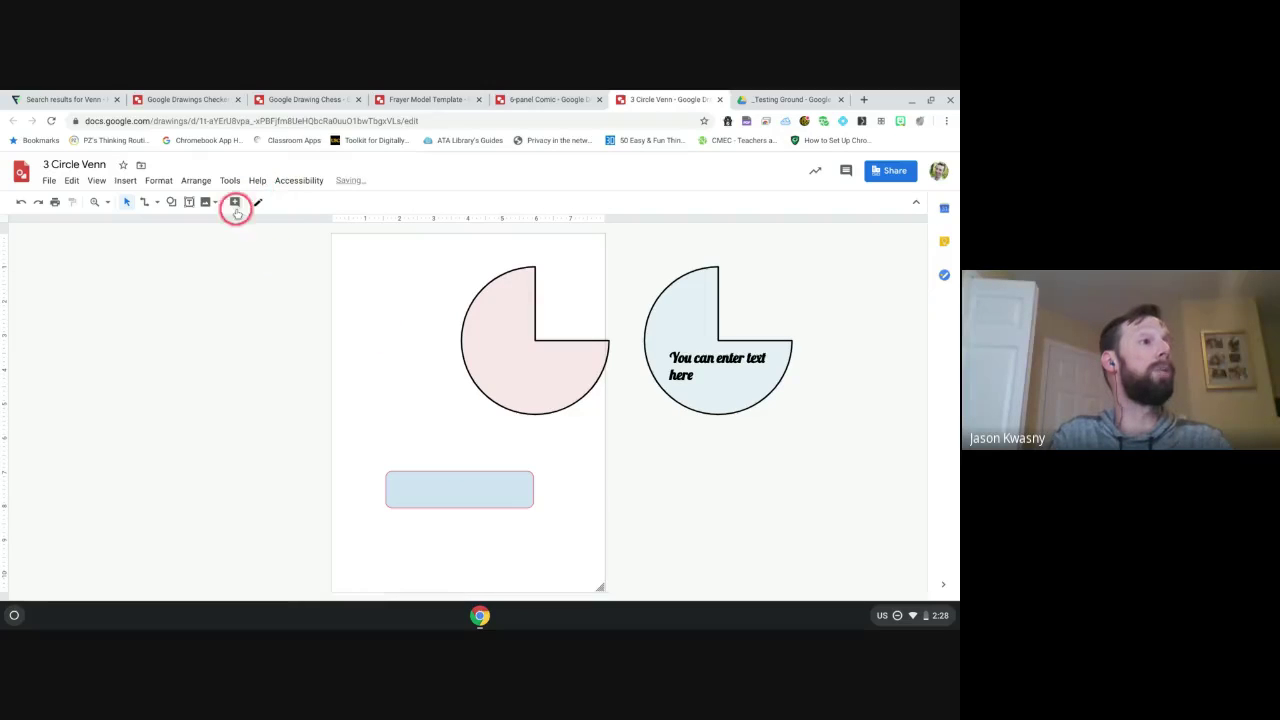
pyautogui.click(441, 479)
pyautogui.click(271, 202)
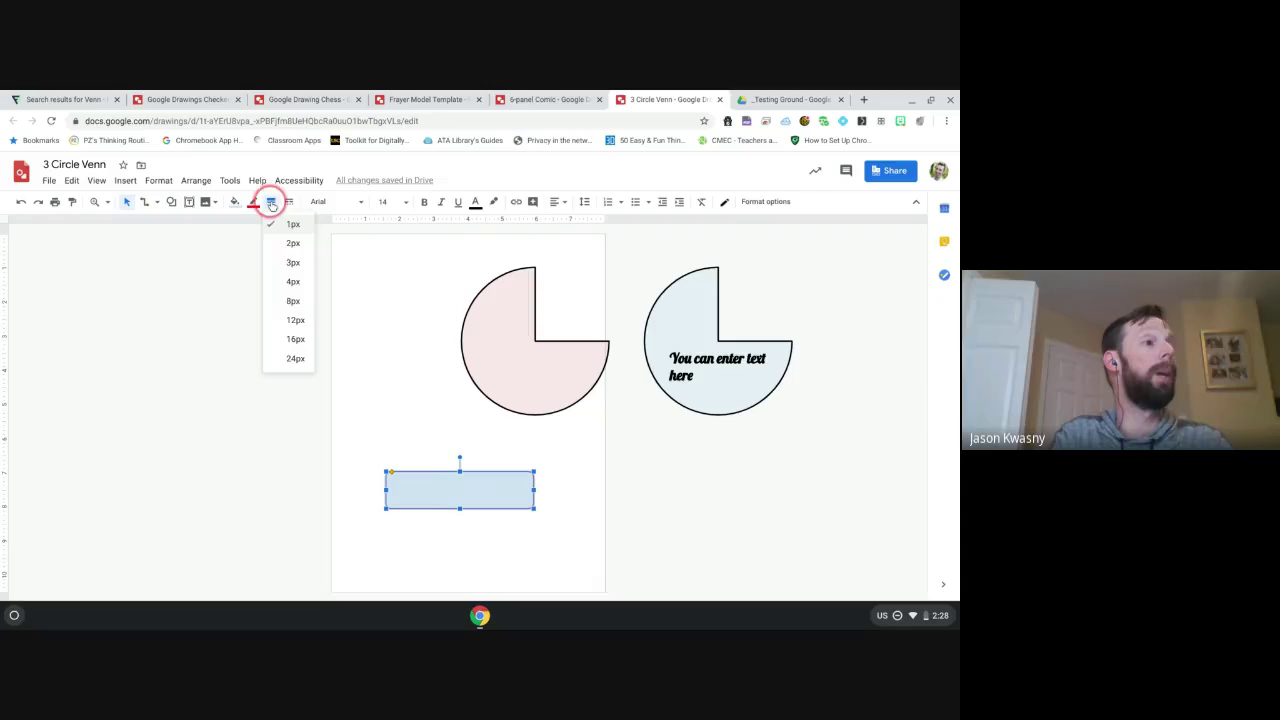
pyautogui.click(293, 300)
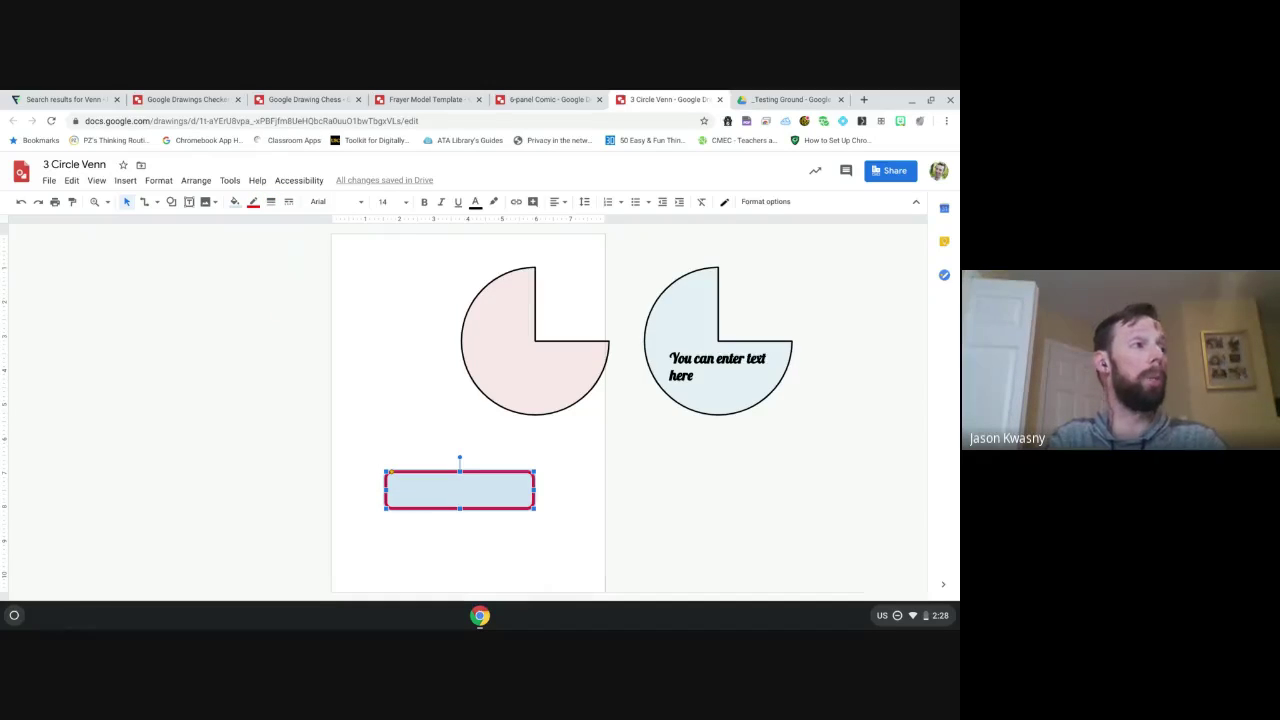
# Step: Make the rounded rectangle's fill transparent
pyautogui.click(234, 201)
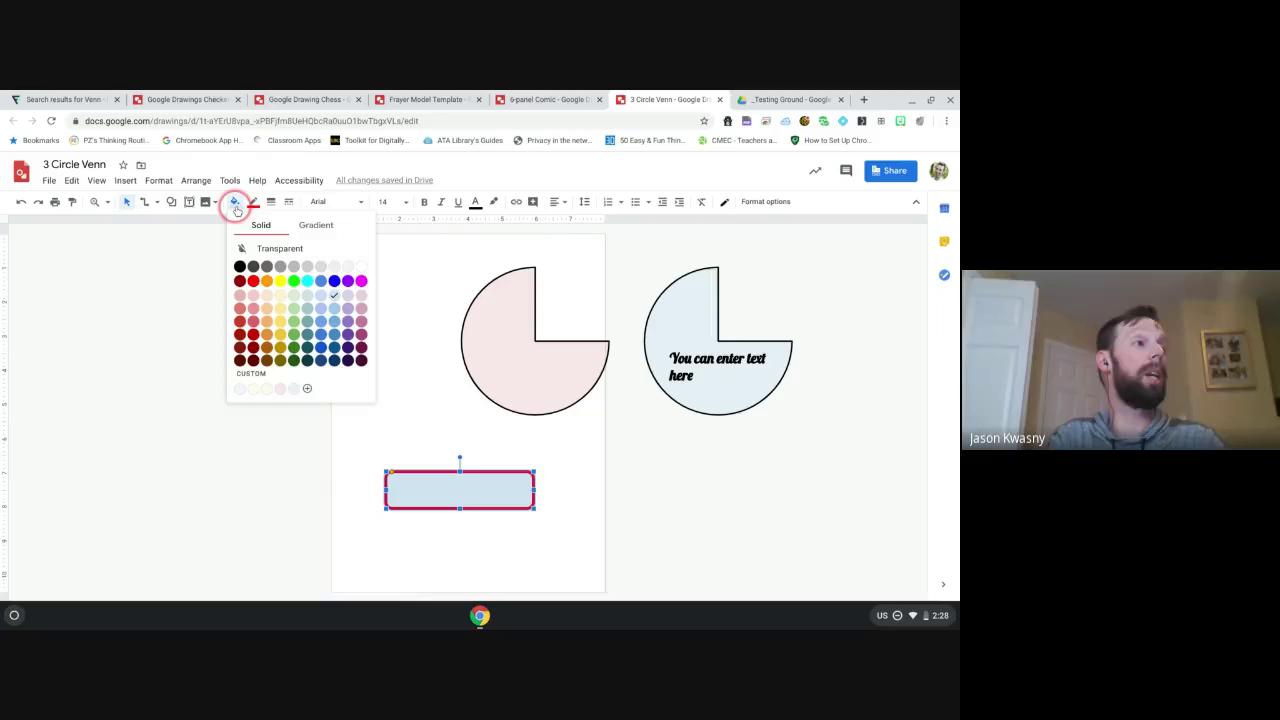
pyautogui.click(260, 248)
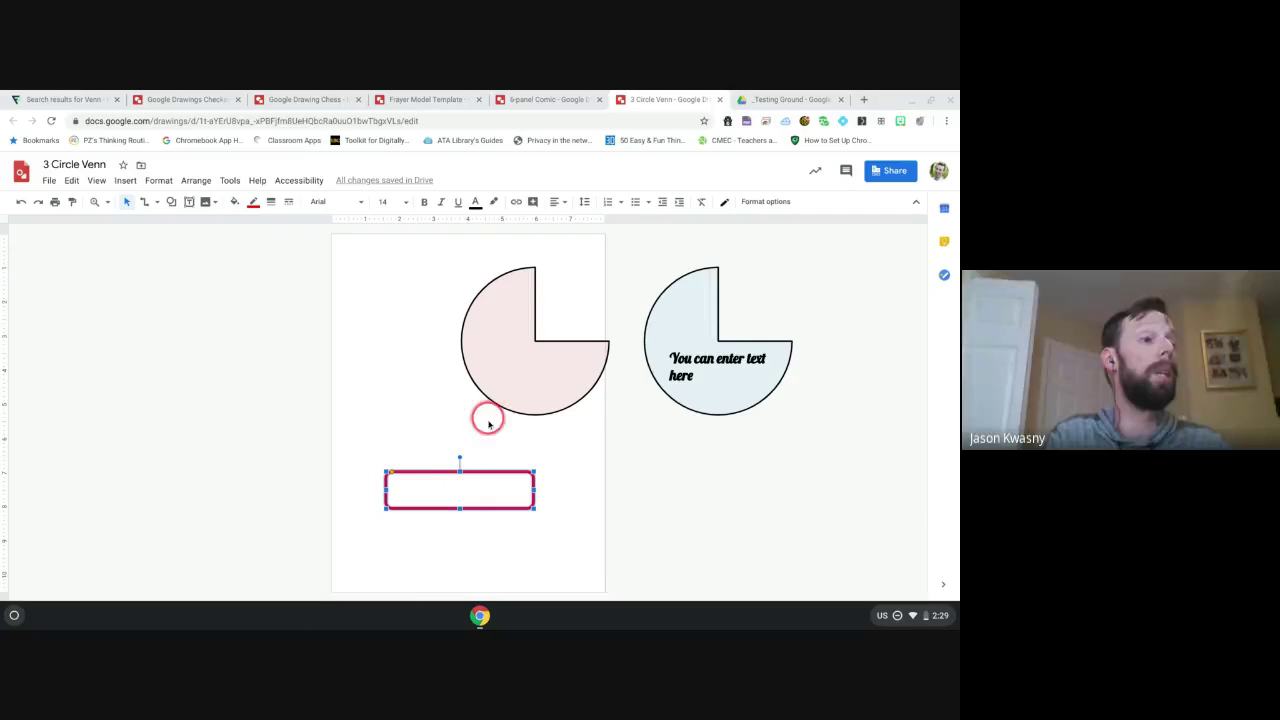
pyautogui.click(411, 486)
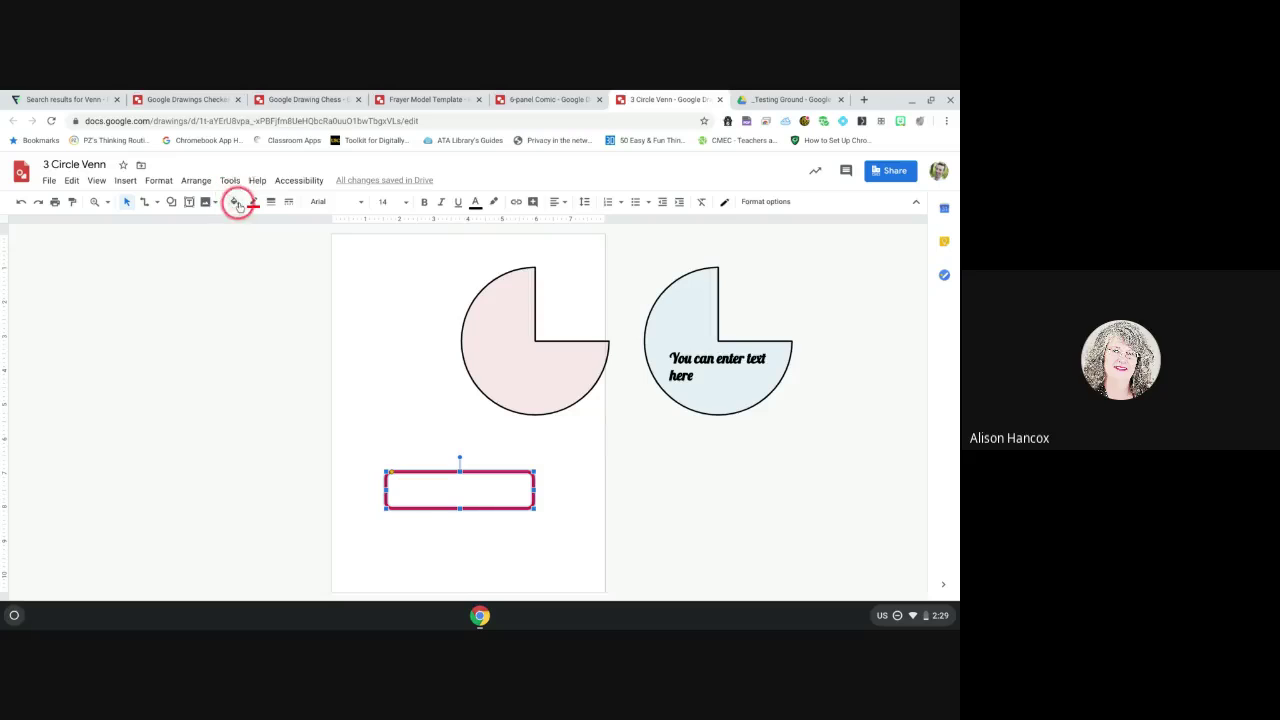
pyautogui.click(235, 203)
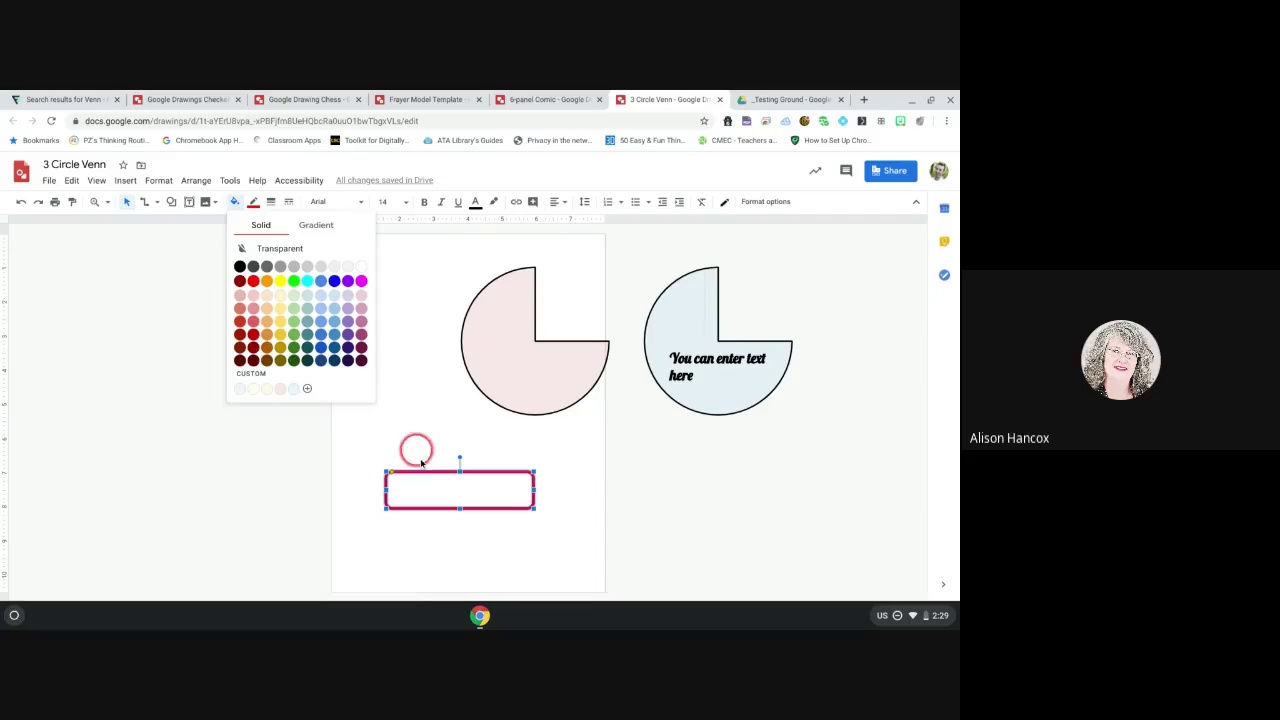
# Step: Move the pie with text onto the page so it overlaps the pink pie, and place the rounded rectangle over its text
pyautogui.moveTo(717, 389); pyautogui.dragTo(440, 388)
pyautogui.click(464, 478)
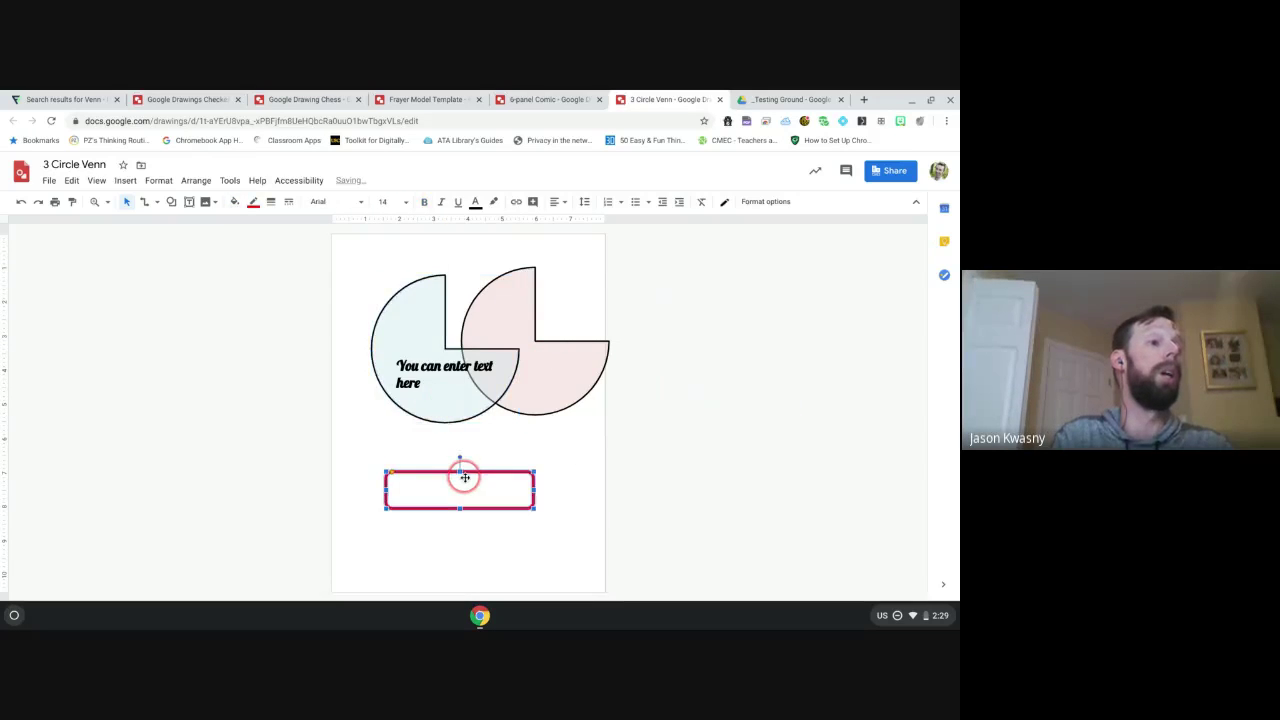
pyautogui.rightClick(465, 478)
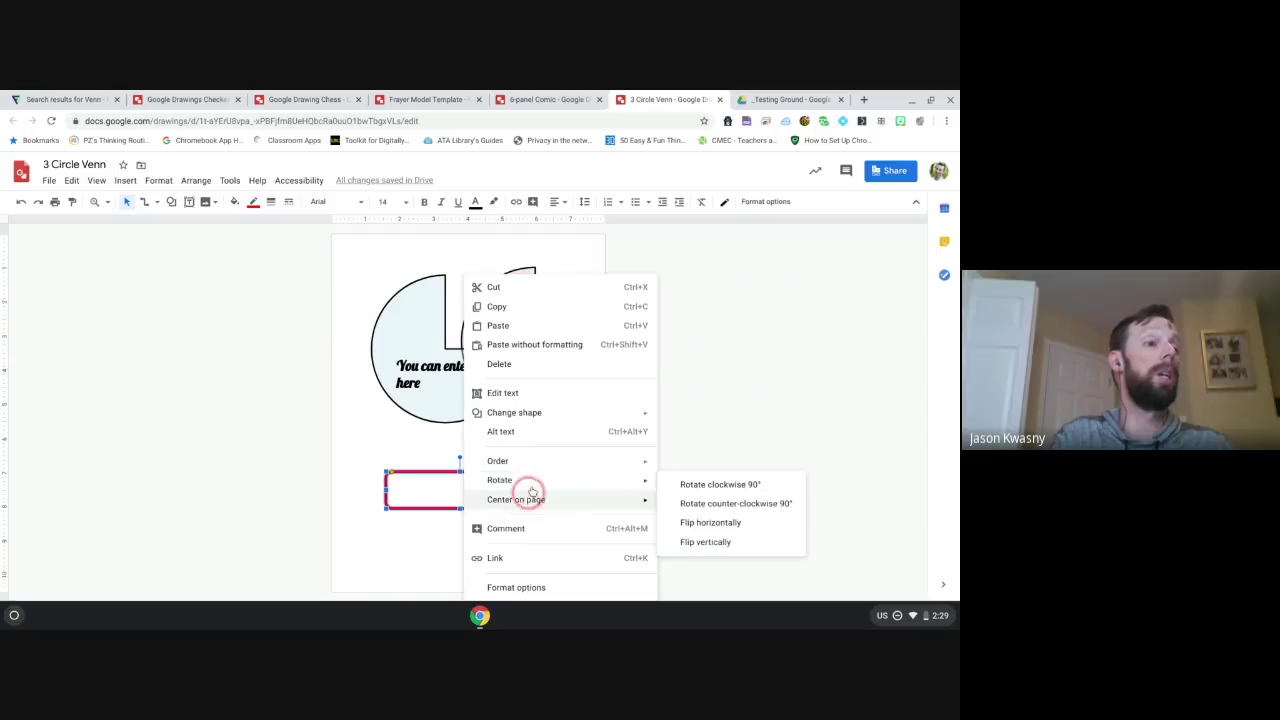
pyautogui.moveTo(537, 460)
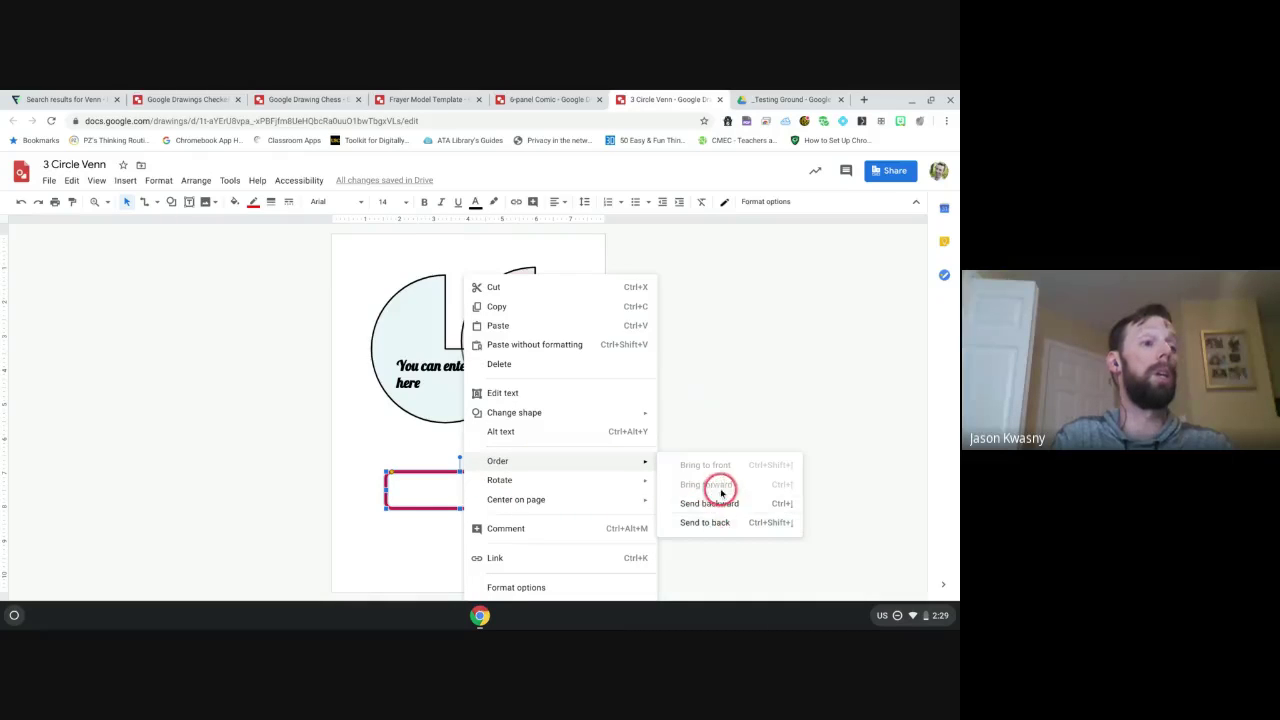
pyautogui.click(375, 487)
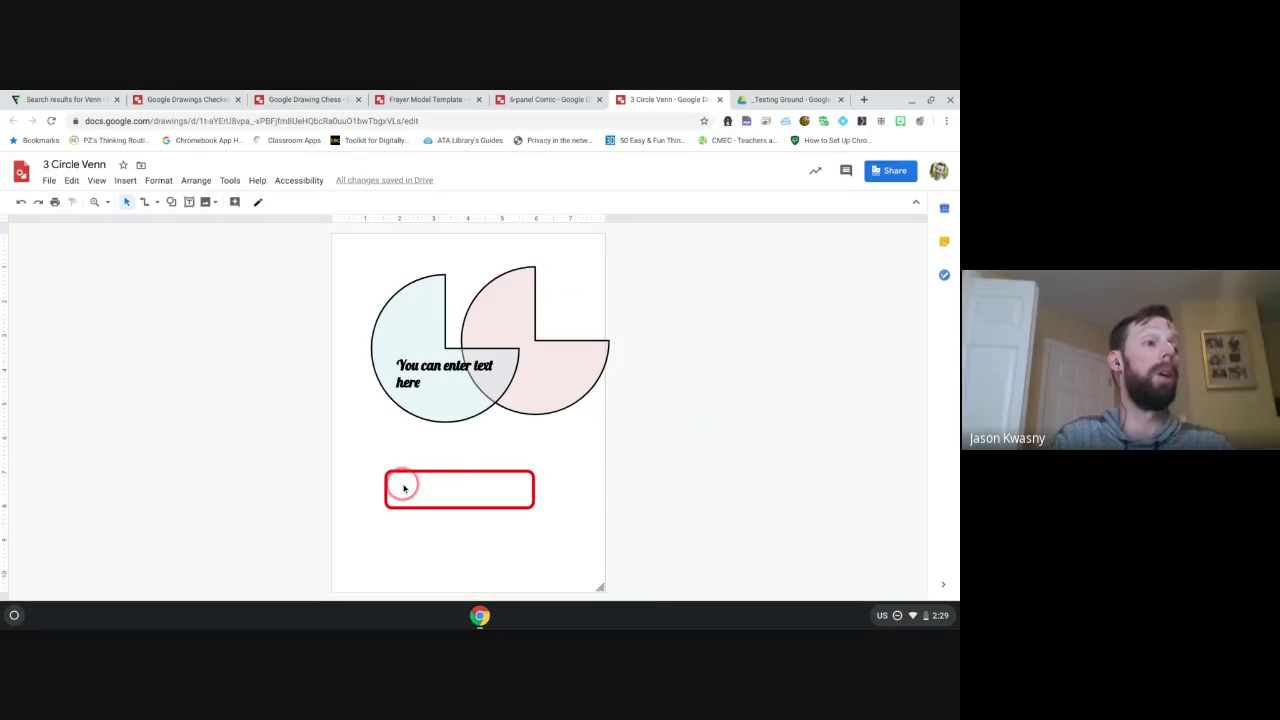
pyautogui.click(404, 488)
pyautogui.moveTo(420, 477); pyautogui.dragTo(405, 360)
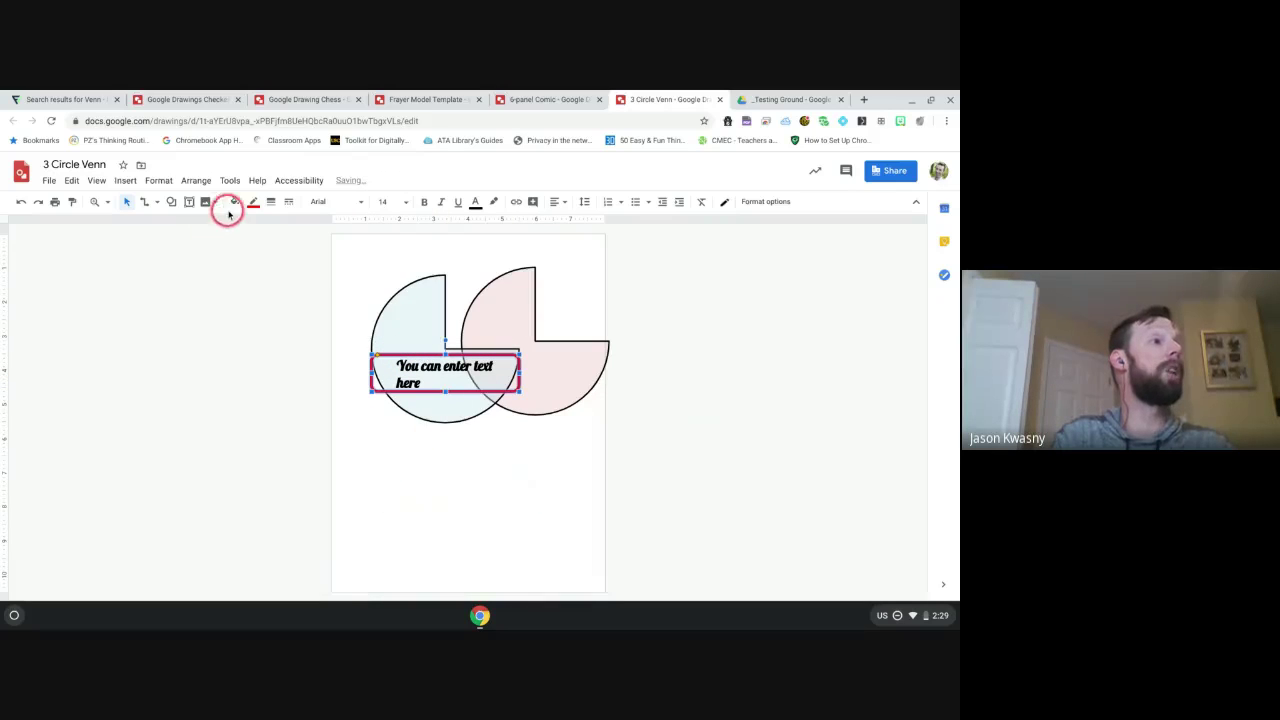
# Step: Fill the rounded rectangle with light blue so it covers the text, and set its fill back to transparent
pyautogui.click(235, 201)
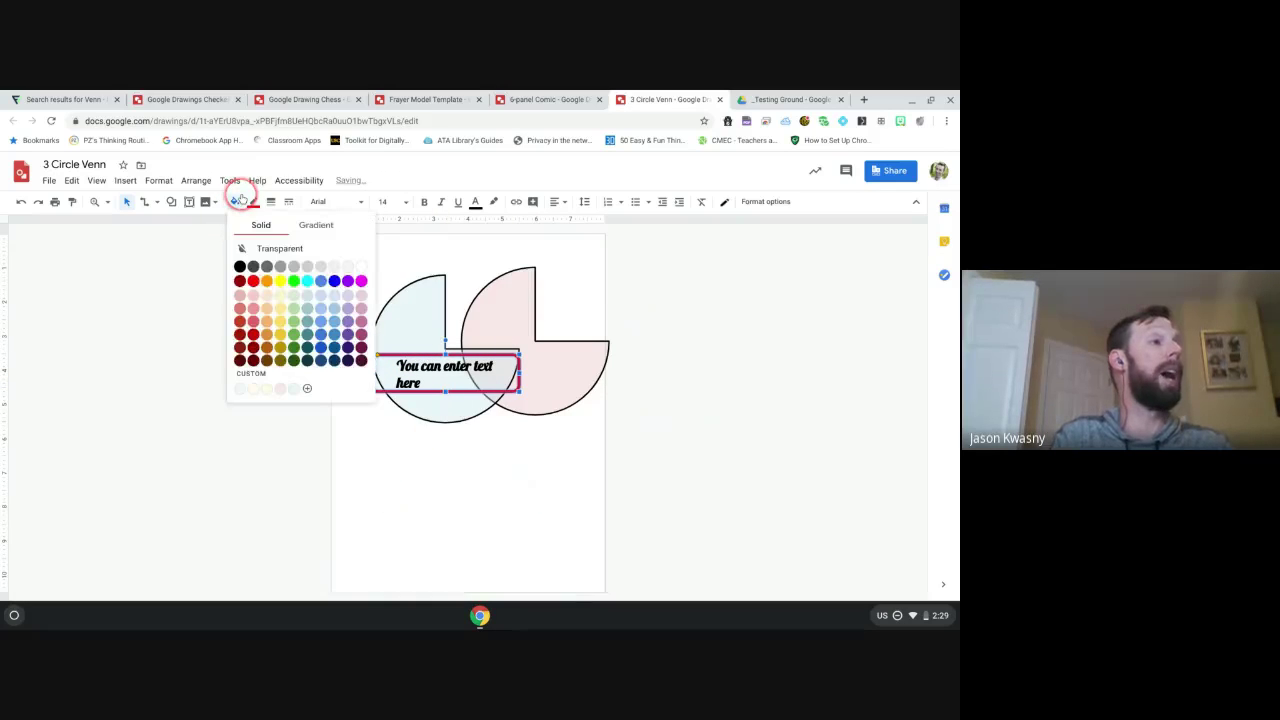
pyautogui.click(336, 291)
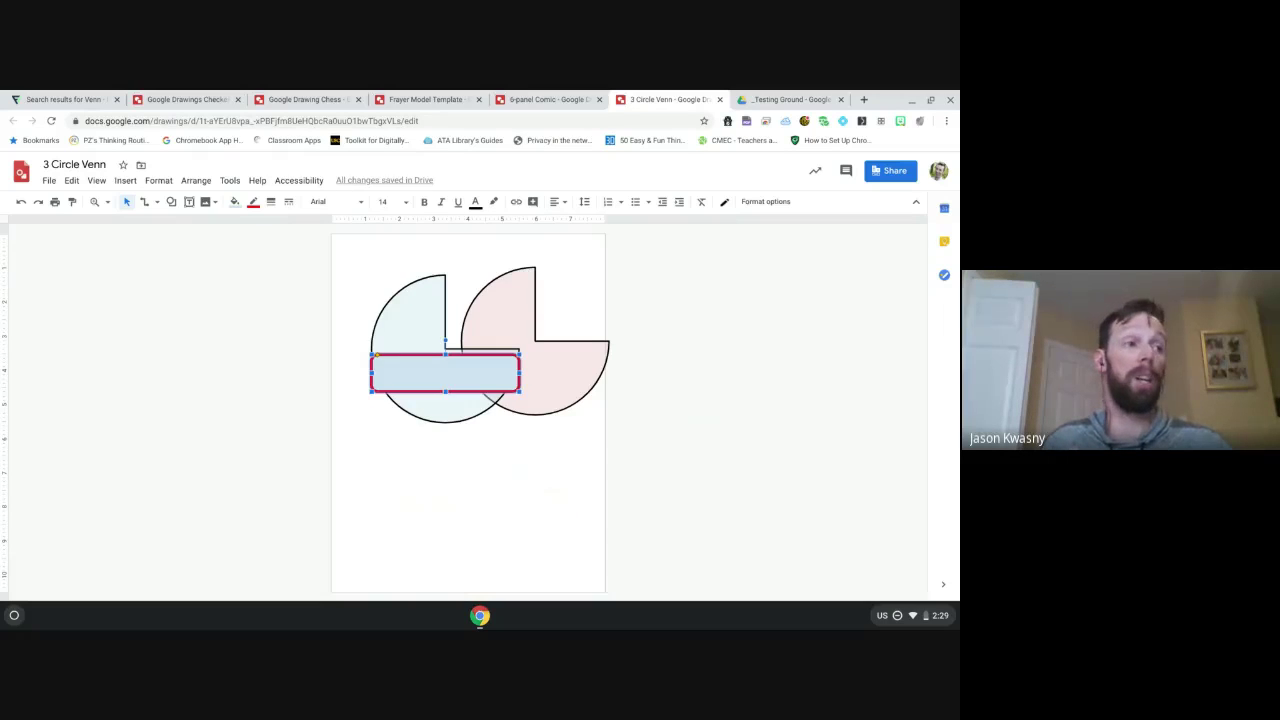
pyautogui.click(233, 202)
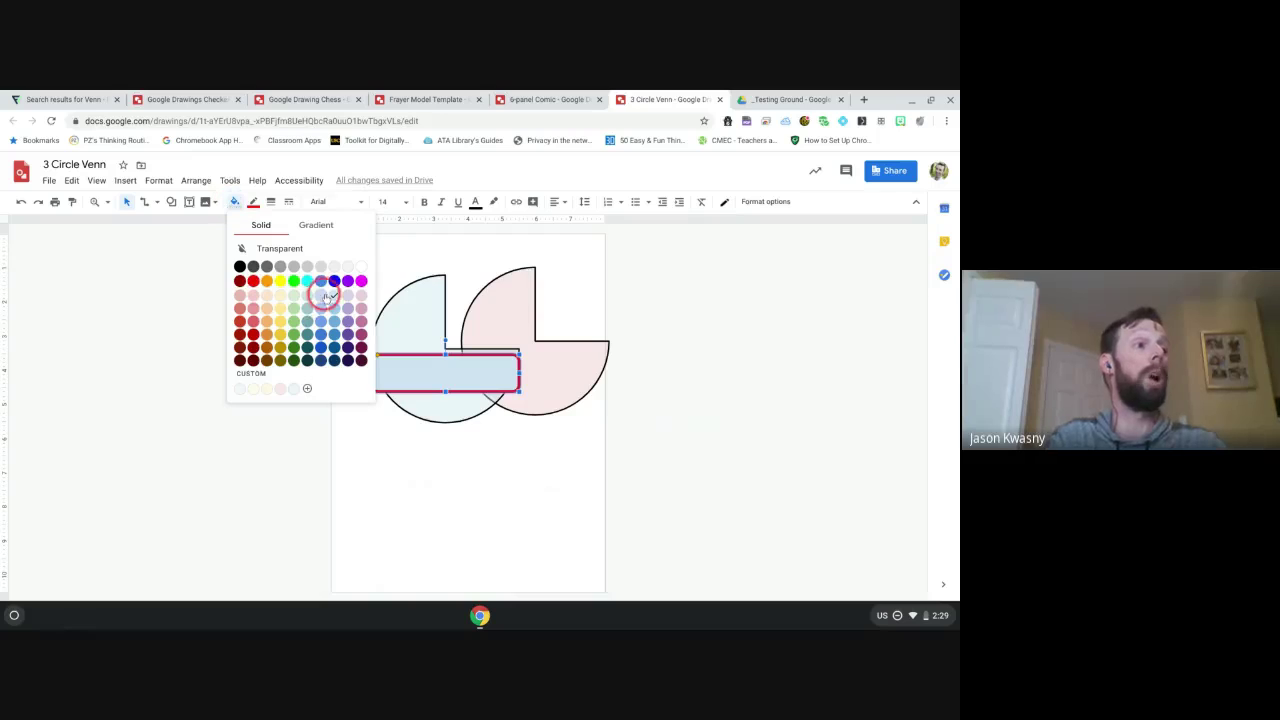
pyautogui.click(282, 252)
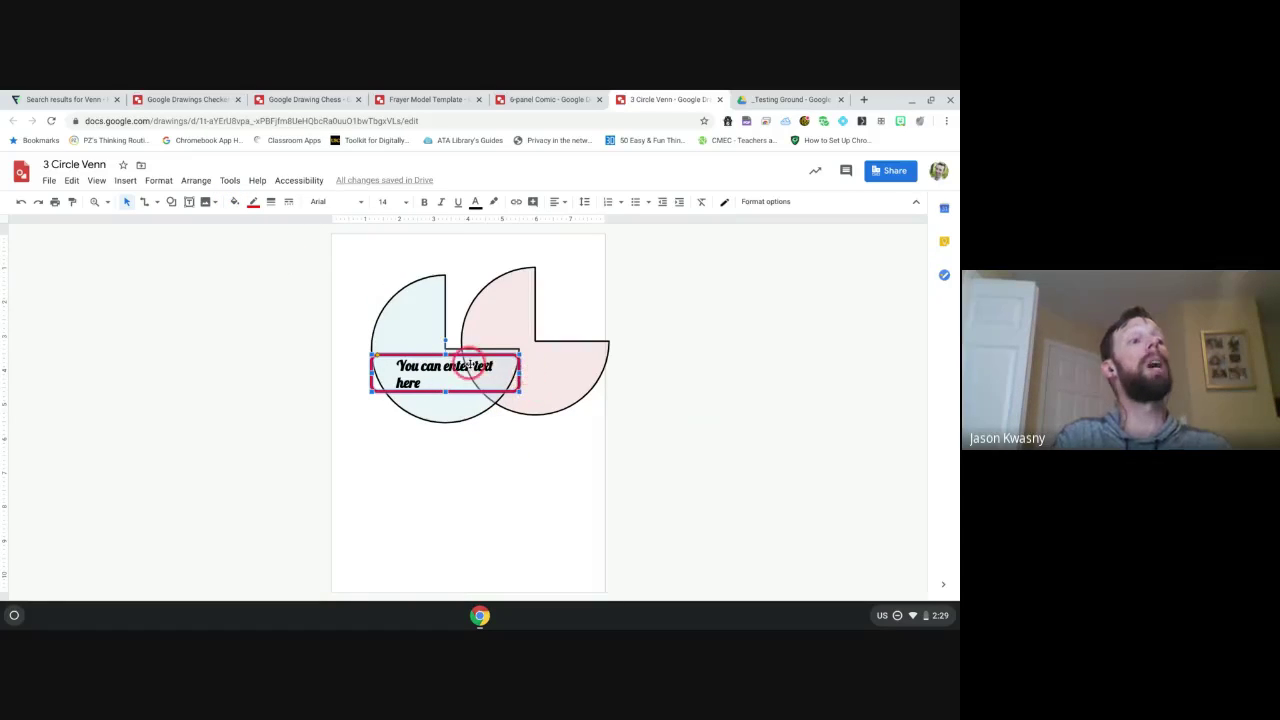
pyautogui.click(491, 528)
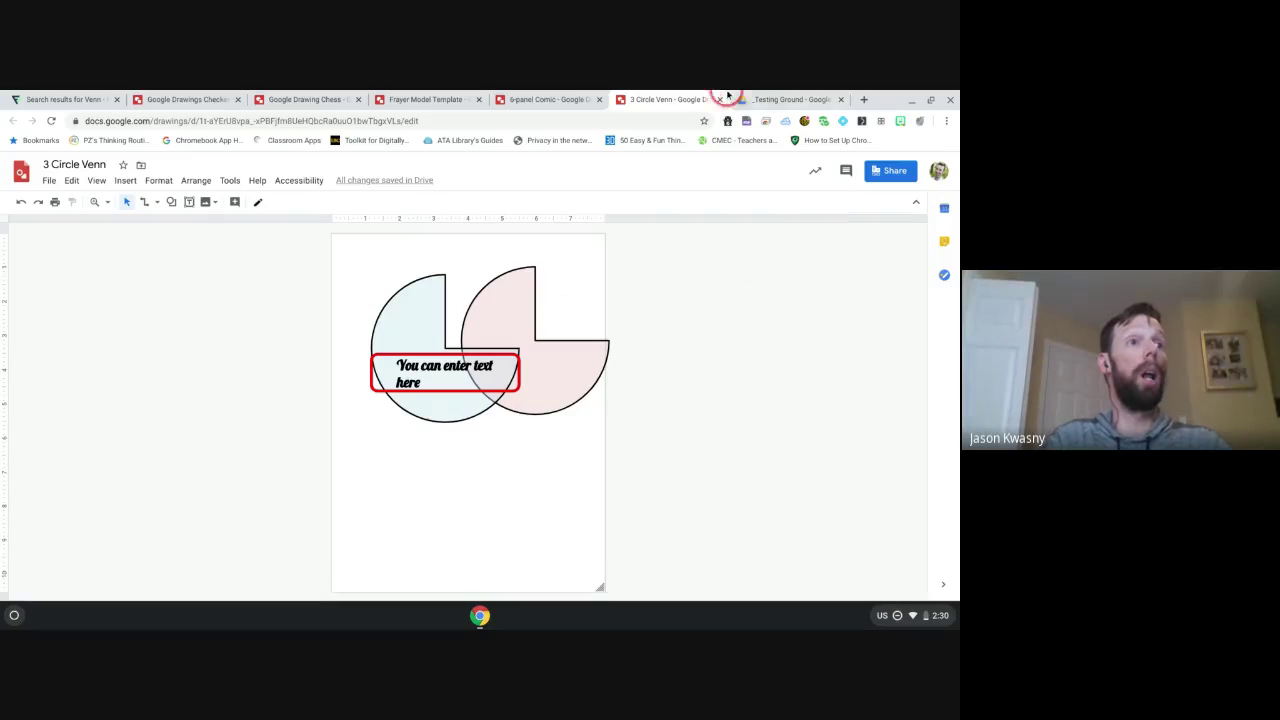
# Step: Switch to Google Drive and open Untitled document from the _Testing Ground folder, down to its equation
pyautogui.click(766, 99)
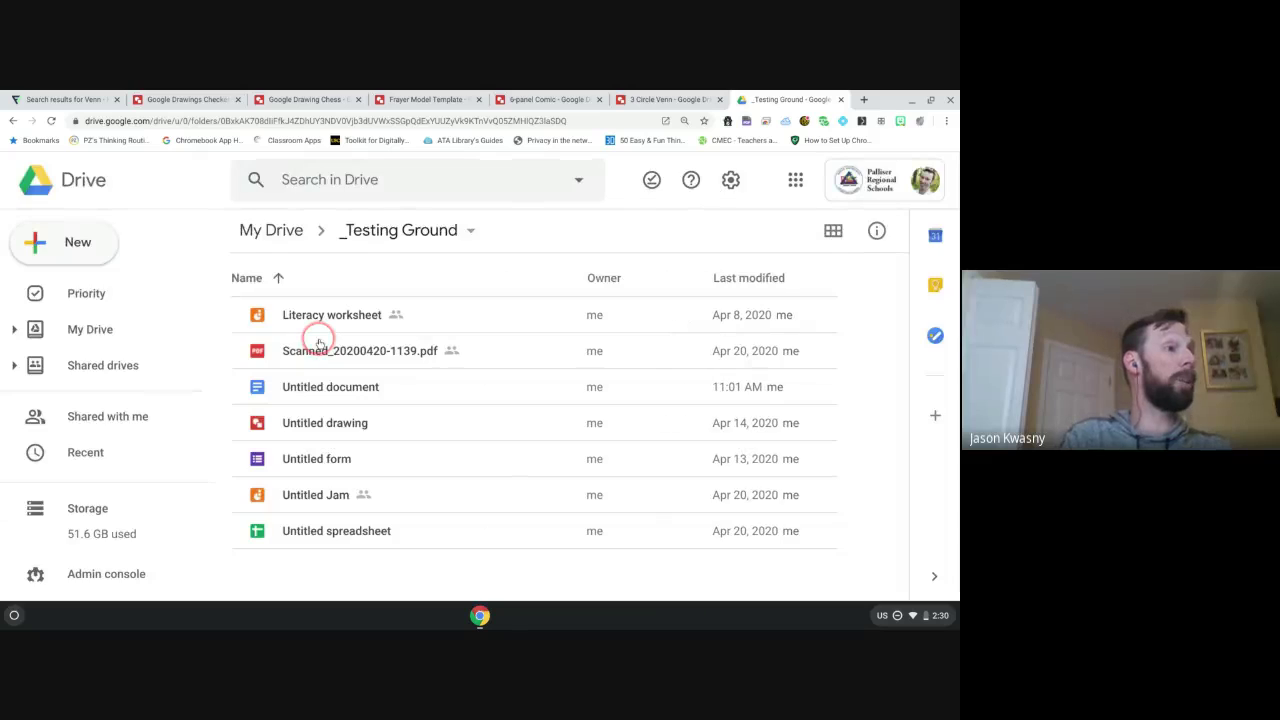
pyautogui.doubleClick(313, 390)
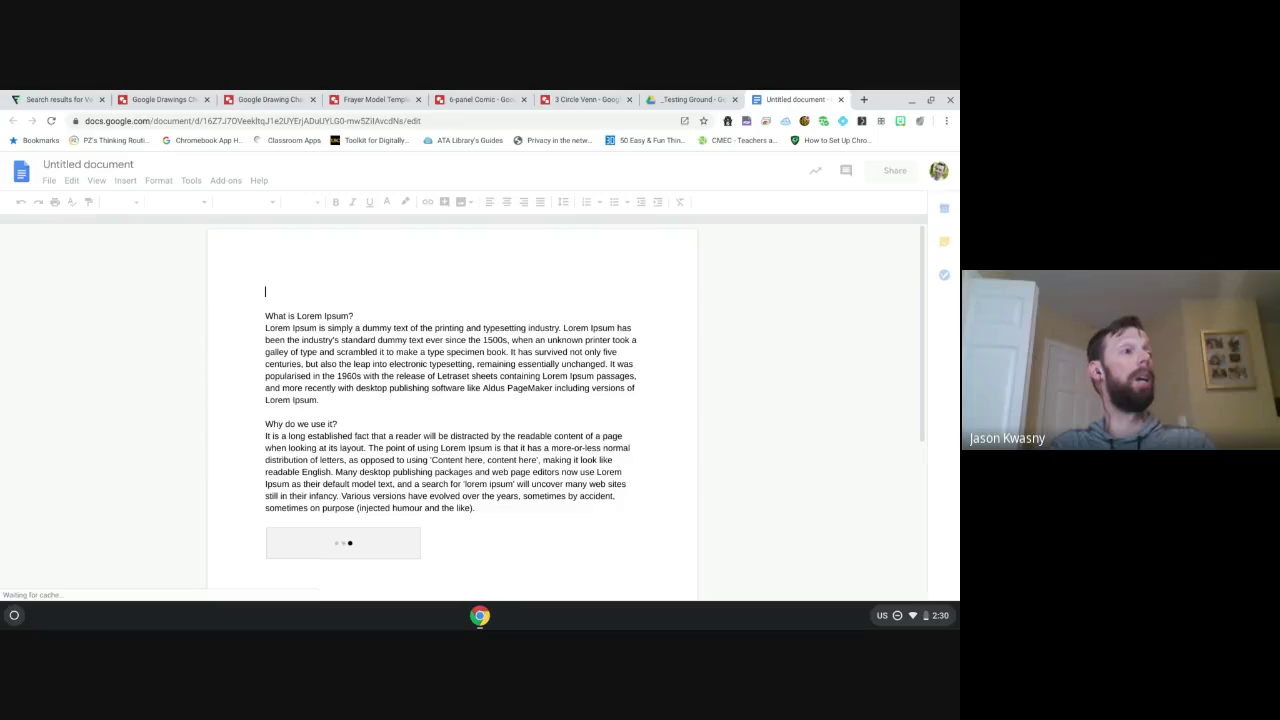
pyautogui.scroll(-3, 450, 400)
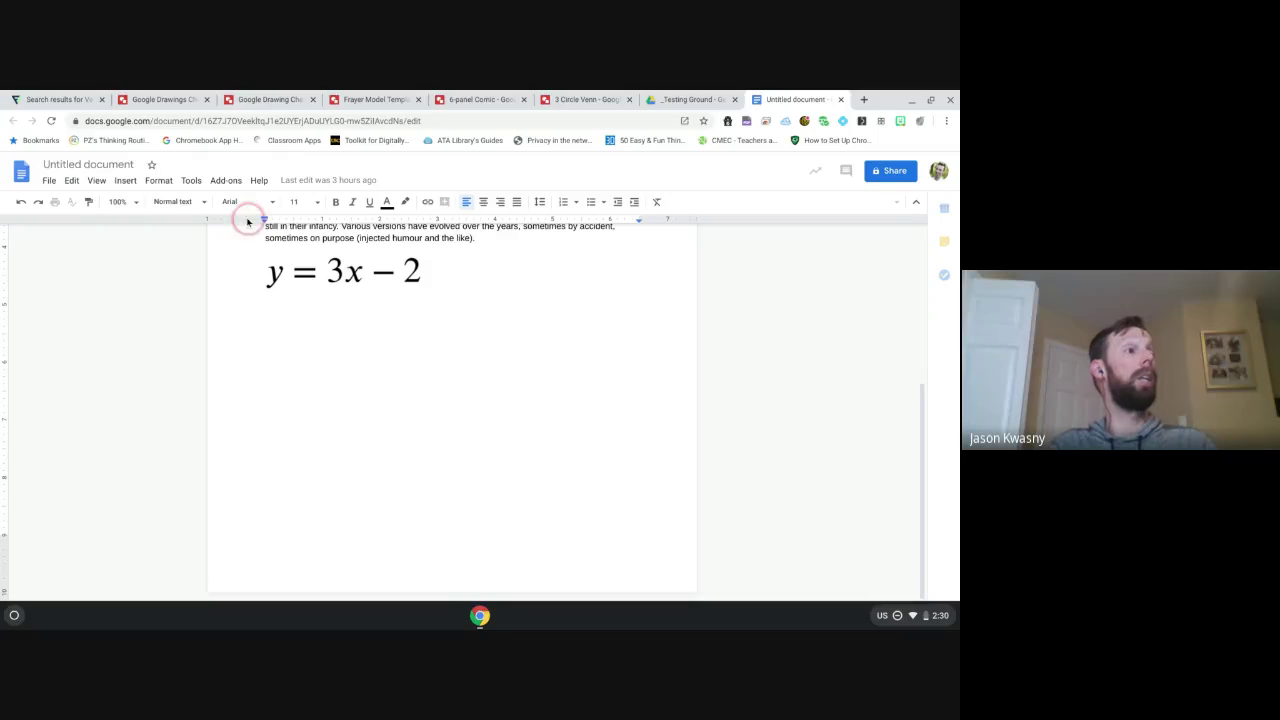
# Step: Place the cursor after the equation y = 3x − 2 and dismiss the EquatIO message
pyautogui.click(127, 183)
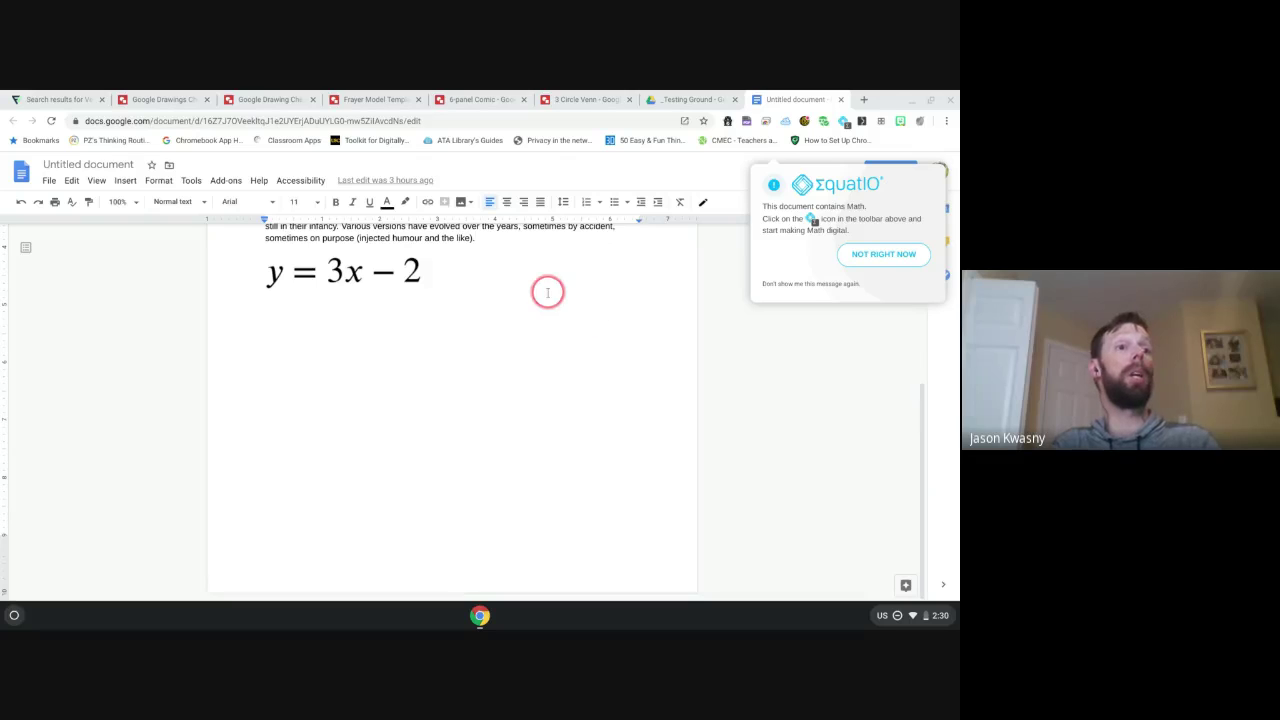
pyautogui.click(520, 409)
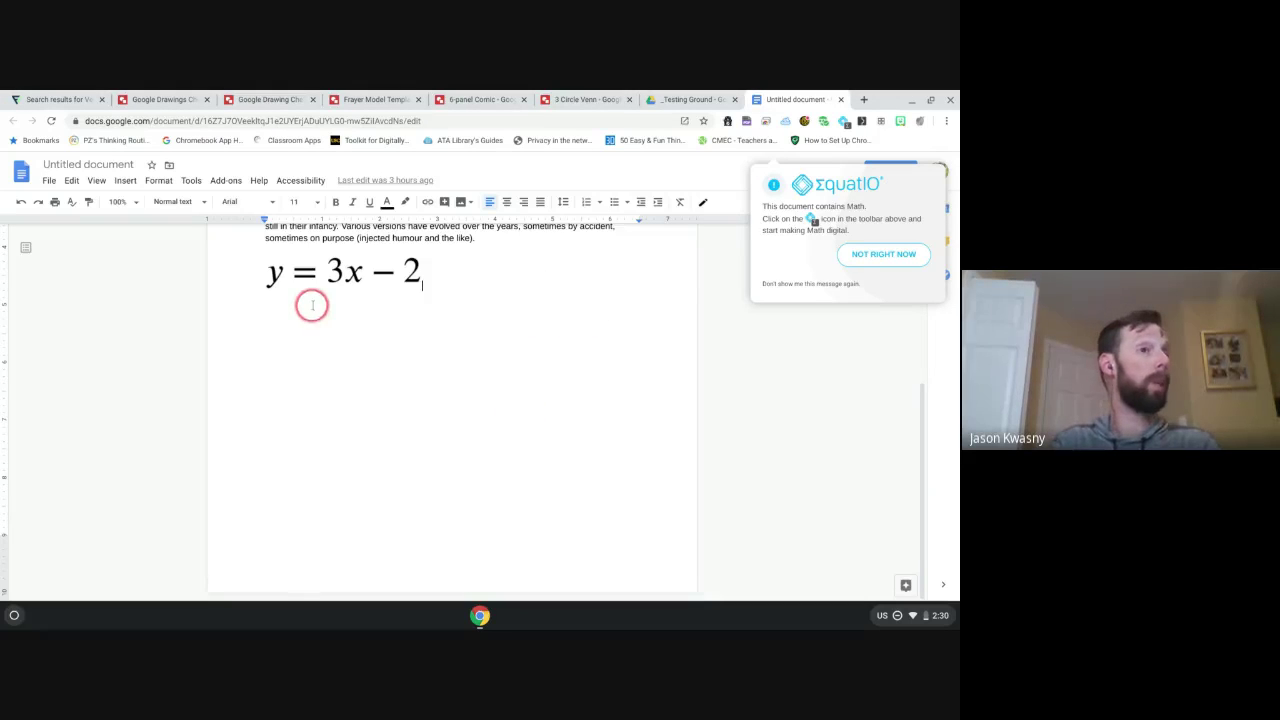
pyautogui.click(884, 254)
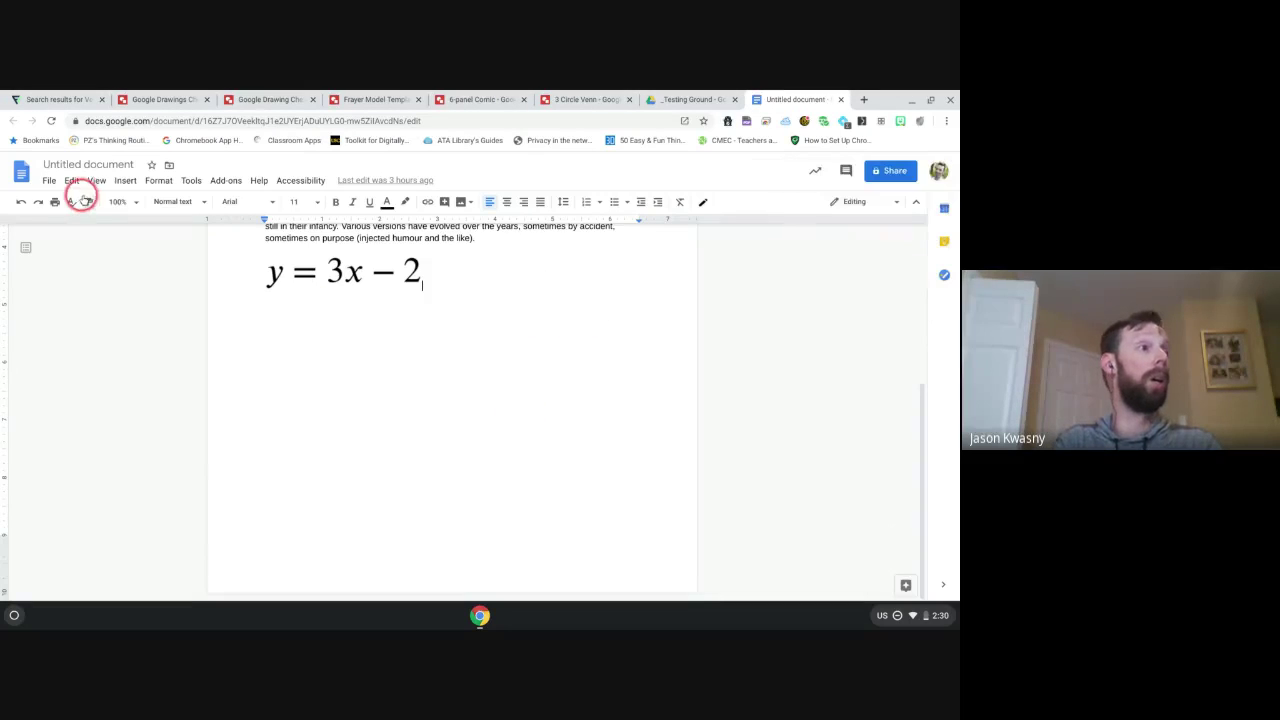
# Step: Insert the 3 Circle Venn drawing from Drive after the equation, using the Link to source option
pyautogui.click(124, 183)
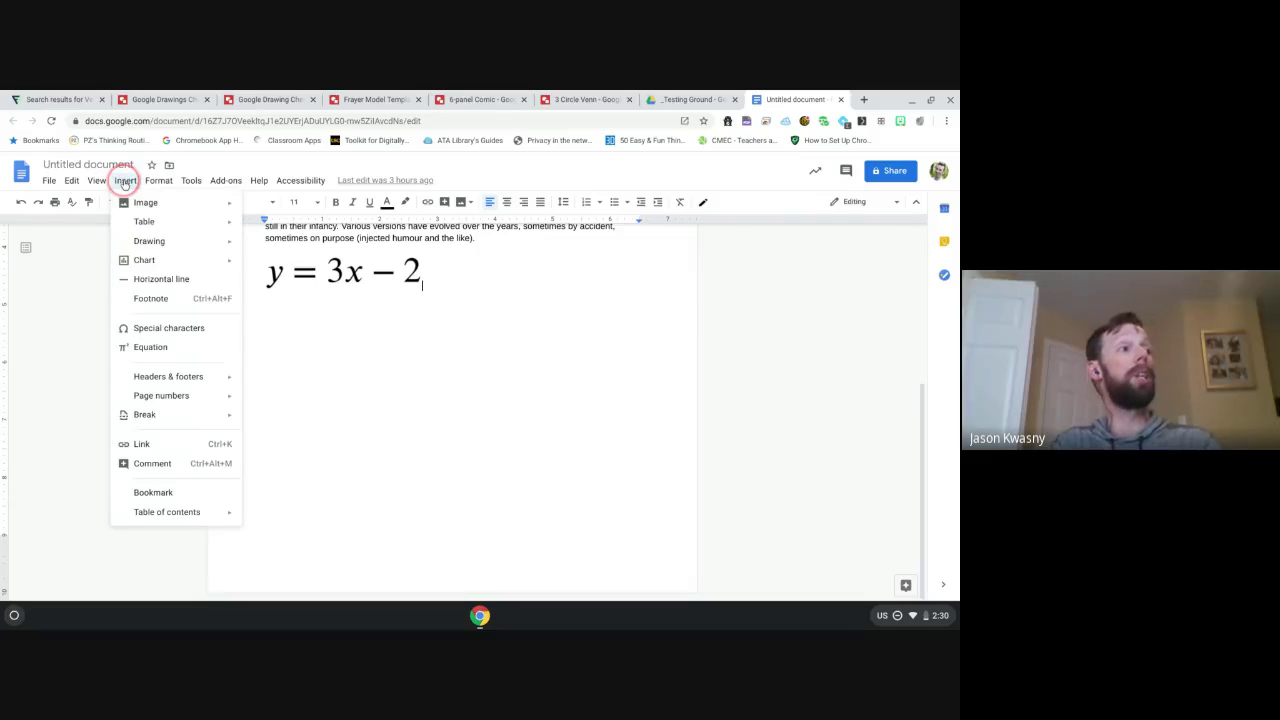
pyautogui.click(147, 241)
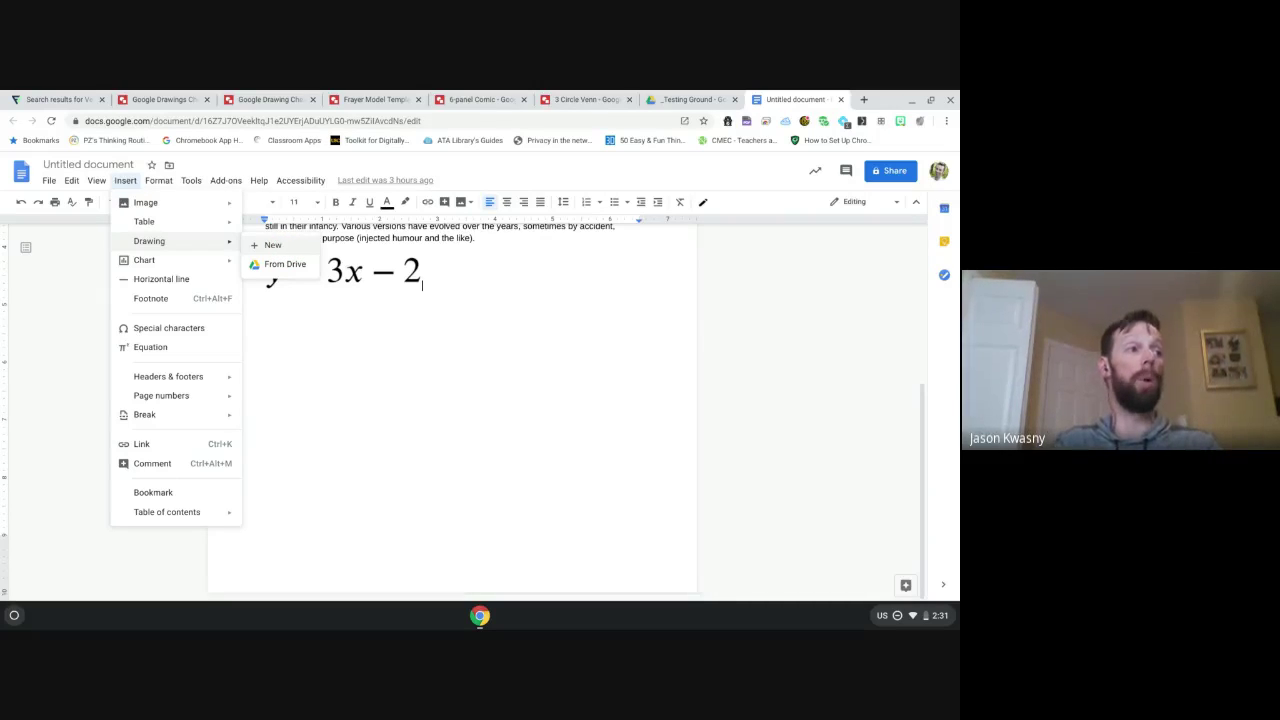
pyautogui.click(285, 264)
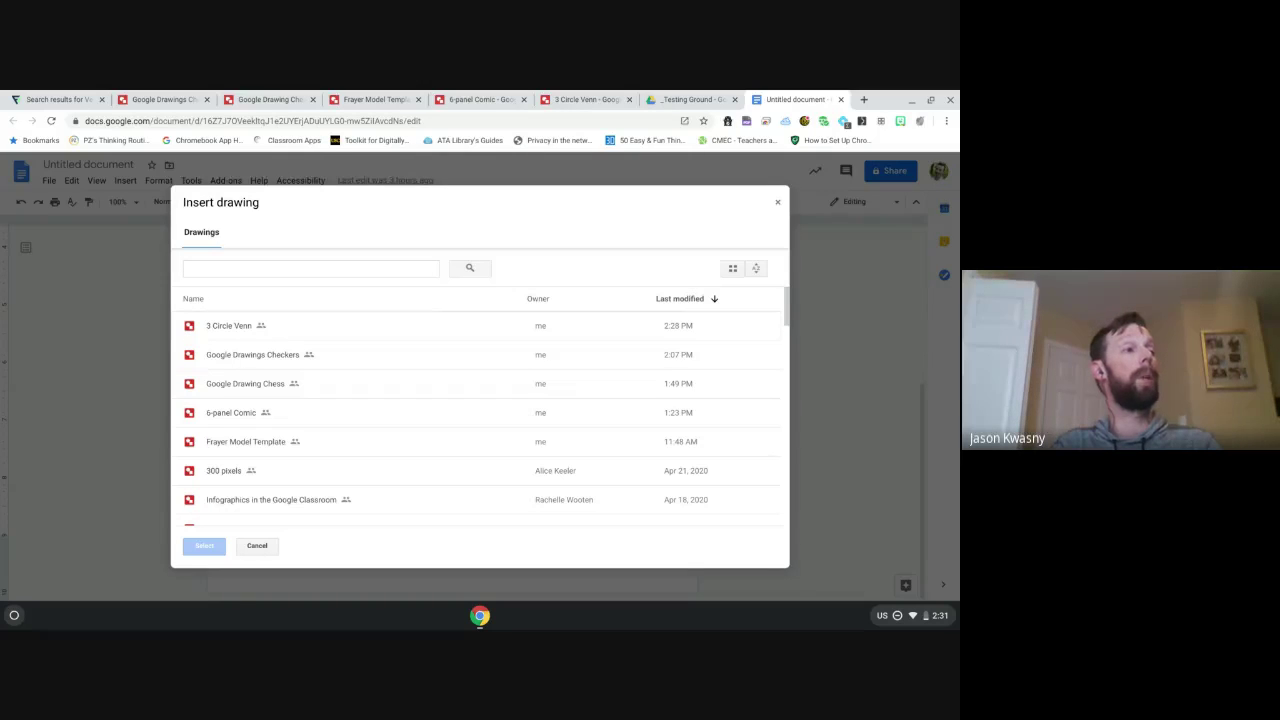
pyautogui.click(229, 328)
pyautogui.doubleClick(229, 328)
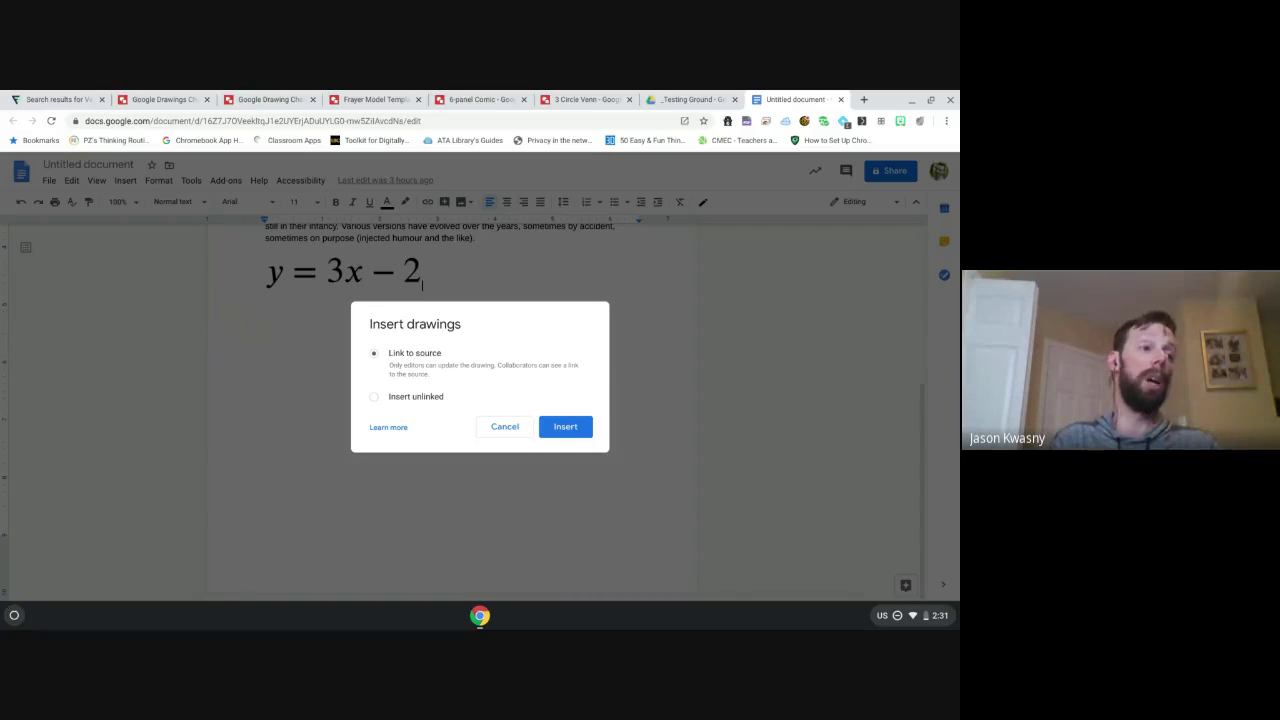
pyautogui.click(566, 427)
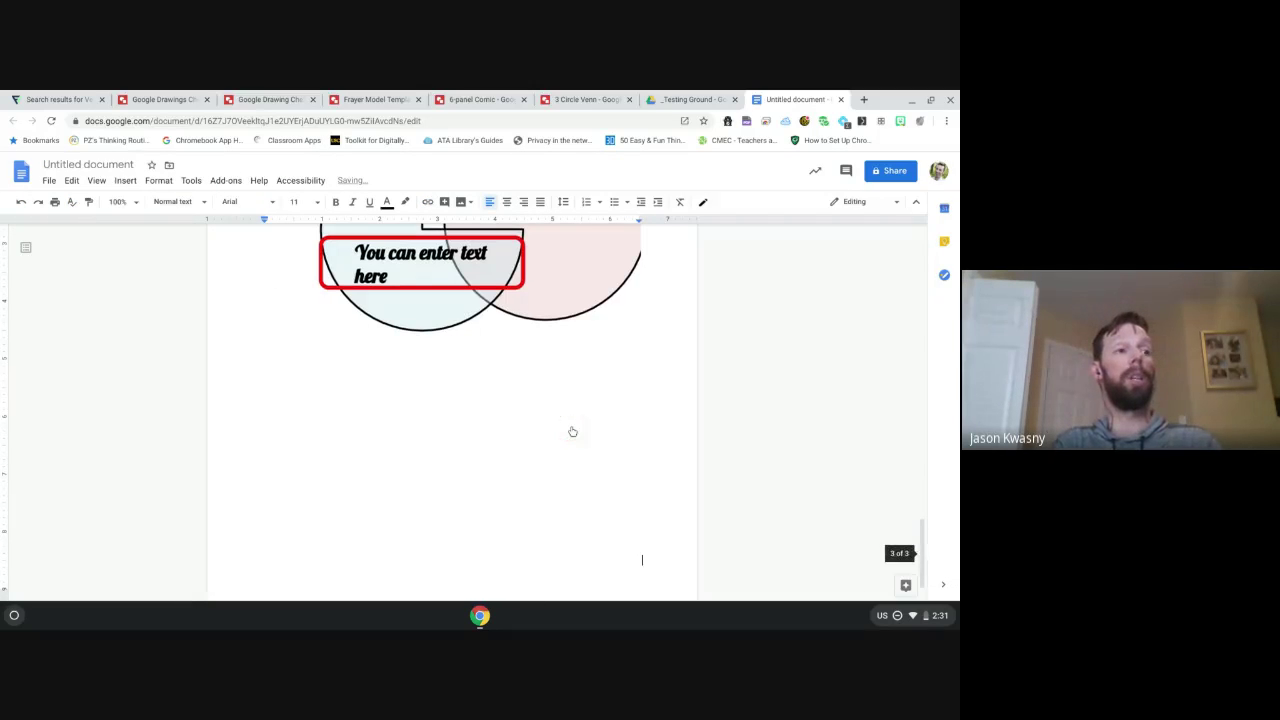
# Step: Start a new line below the "Why do we use it?" paragraph on the first page of the document
pyautogui.scroll(3, 596, 380)
pyautogui.scroll(-3, 596, 380)
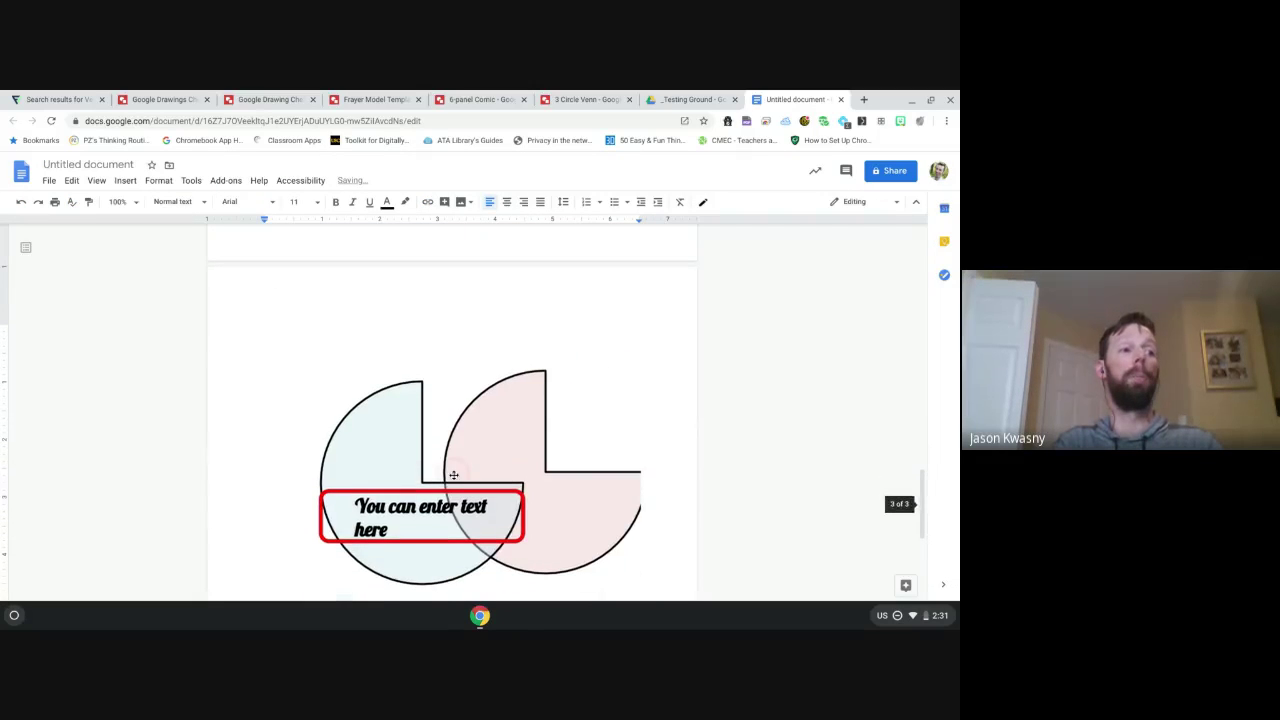
pyautogui.press('Delete')
pyautogui.scroll(5, 491, 449)
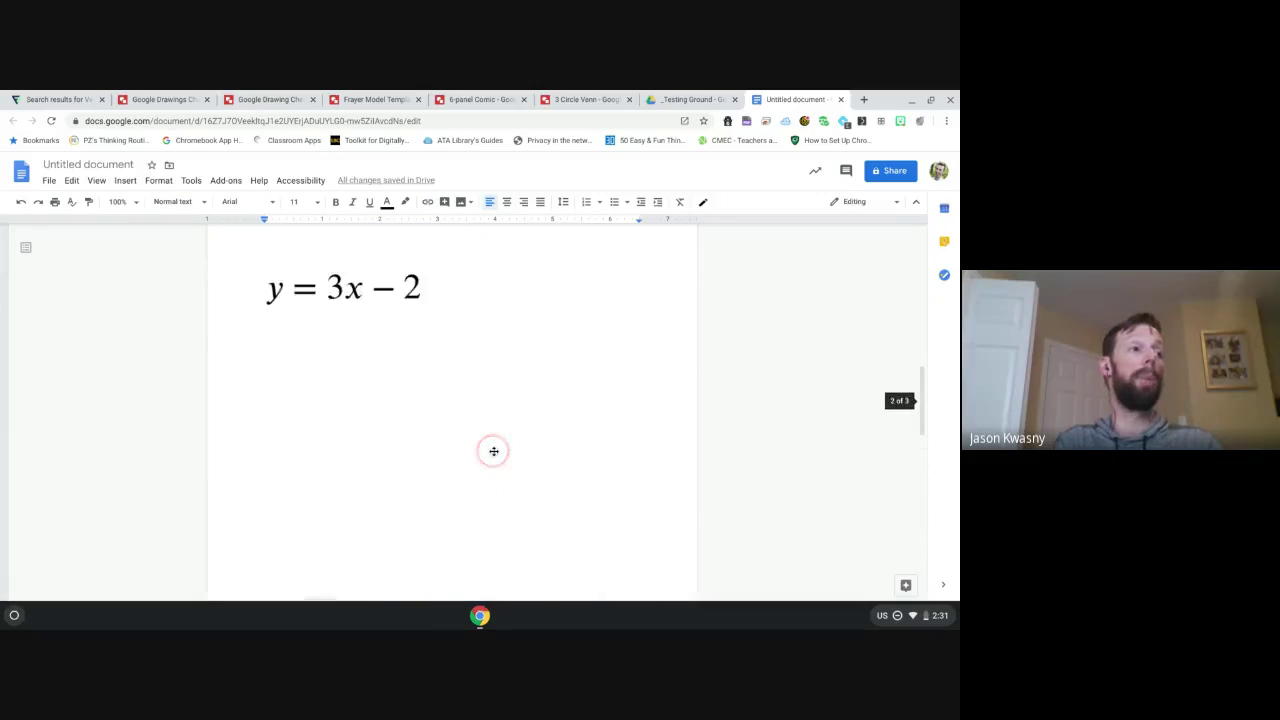
pyautogui.click(444, 454)
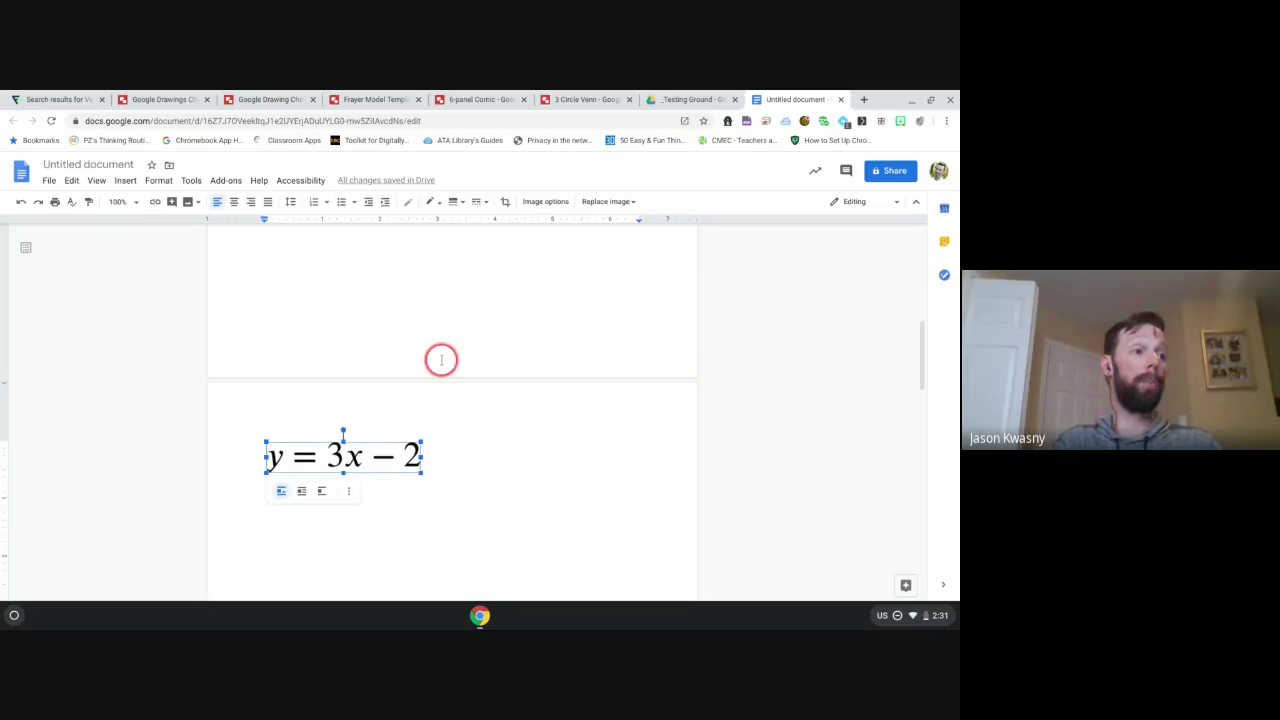
pyautogui.scroll(5, 440, 357)
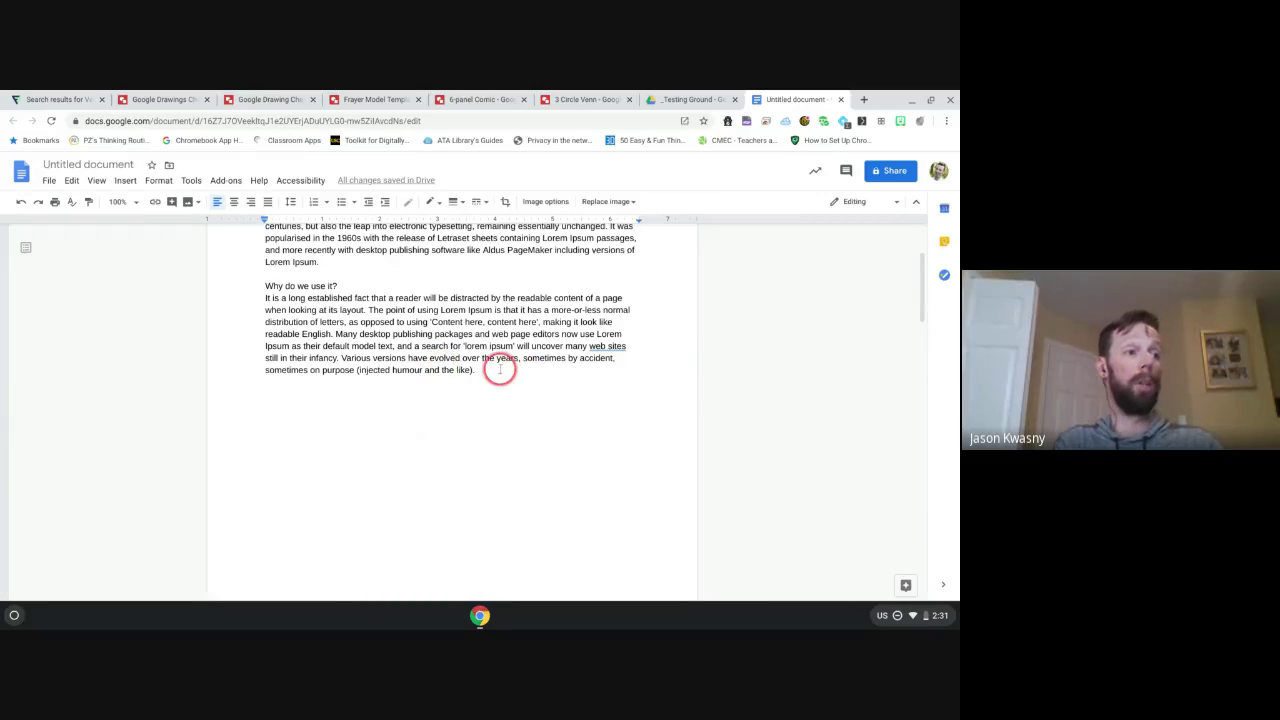
pyautogui.click(500, 369)
pyautogui.press('Return')
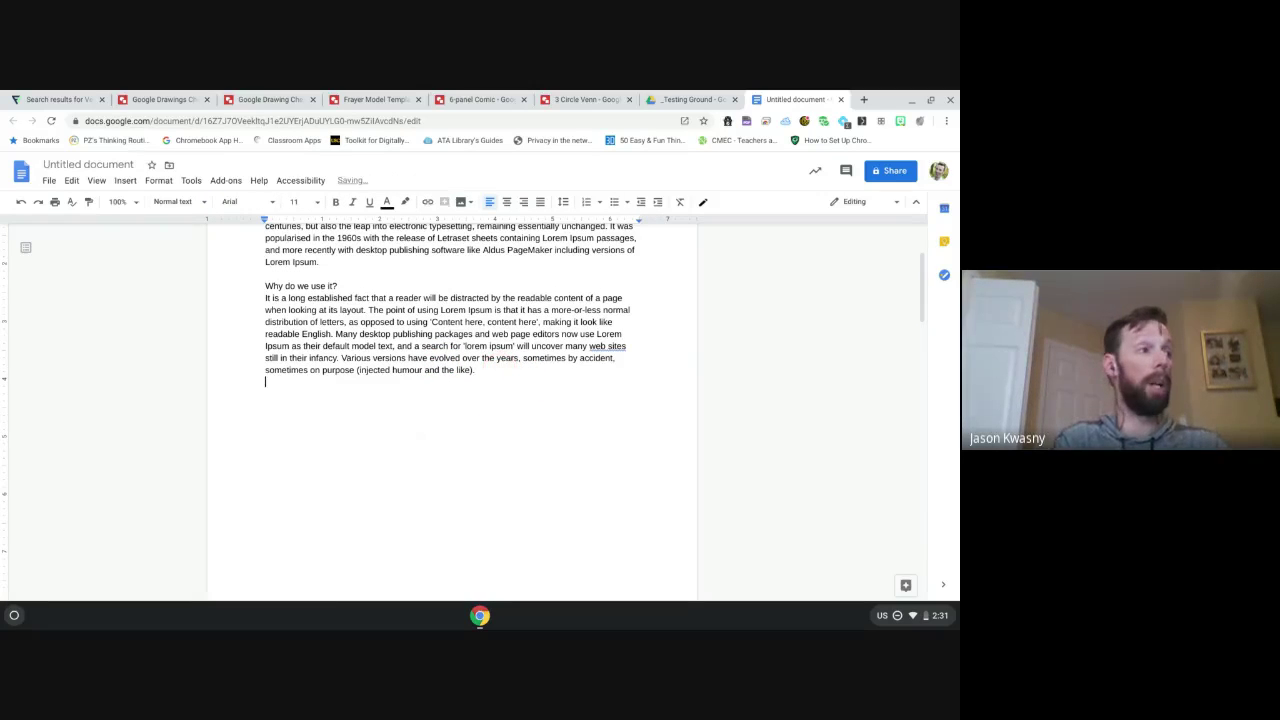
# Step: Open a blank new drawing for insertion at the empty line below the paragraph
pyautogui.click(126, 181)
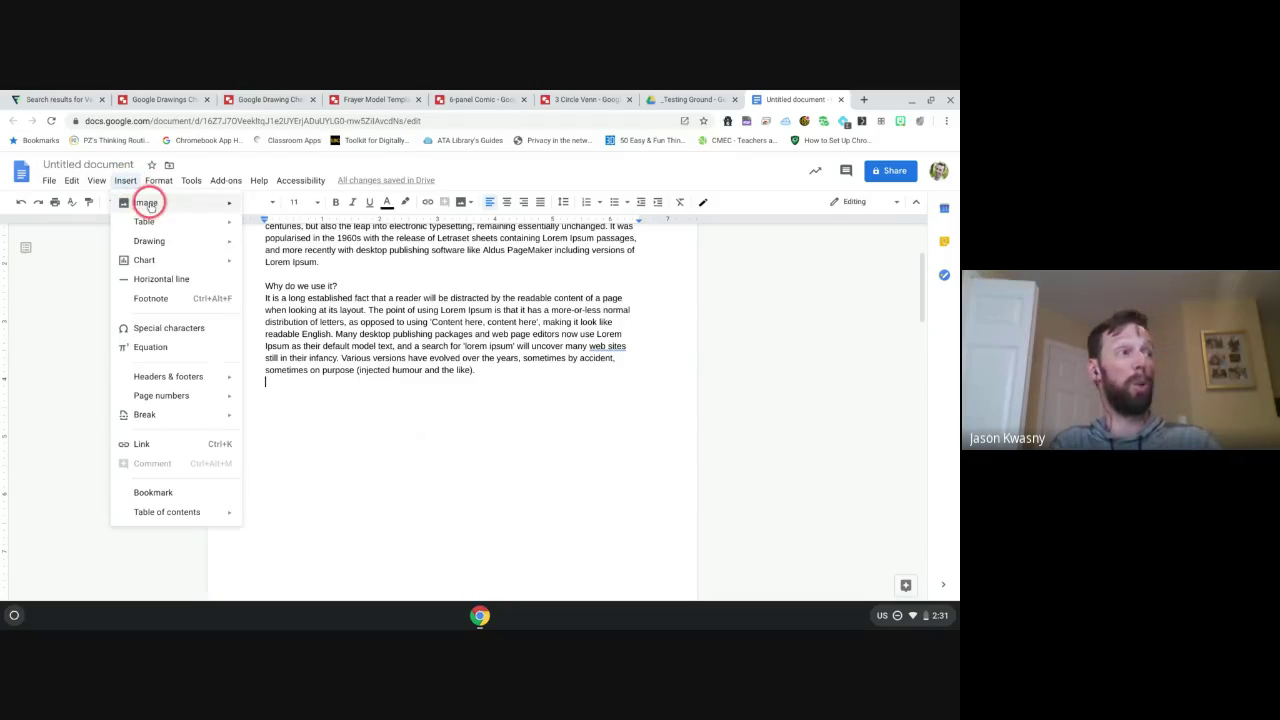
pyautogui.moveTo(155, 203)
pyautogui.moveTo(186, 240)
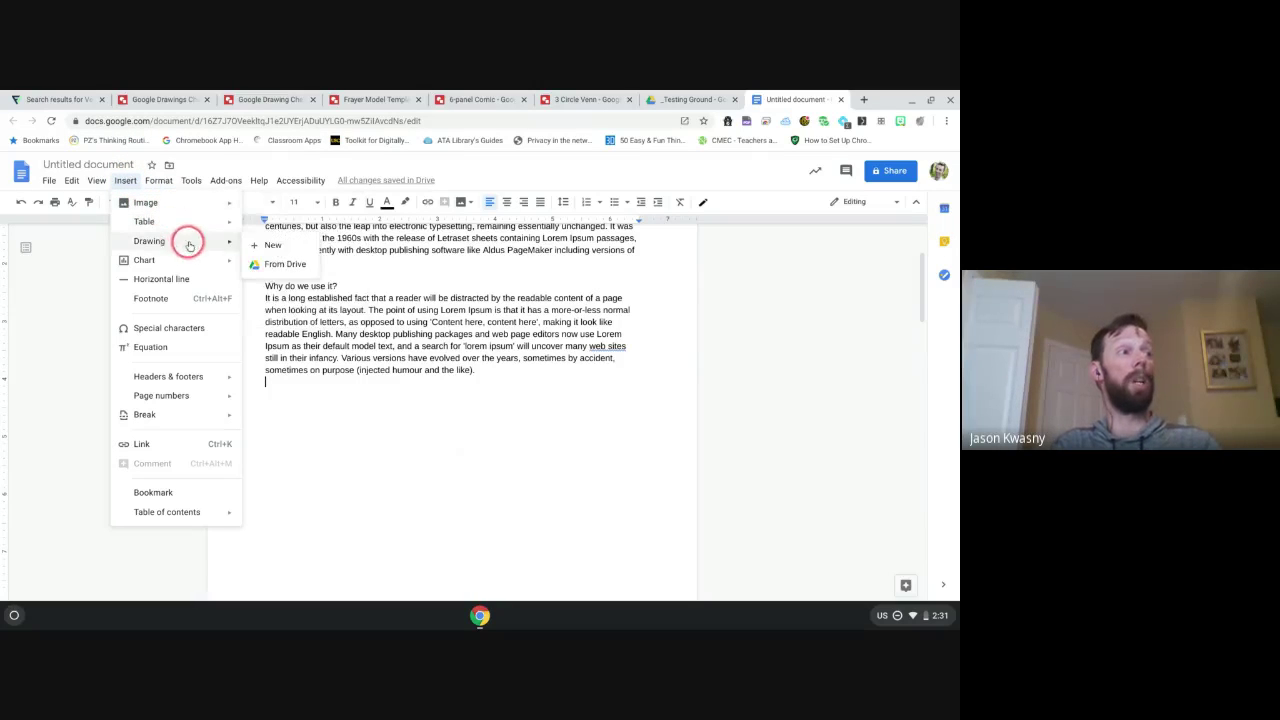
pyautogui.click(273, 247)
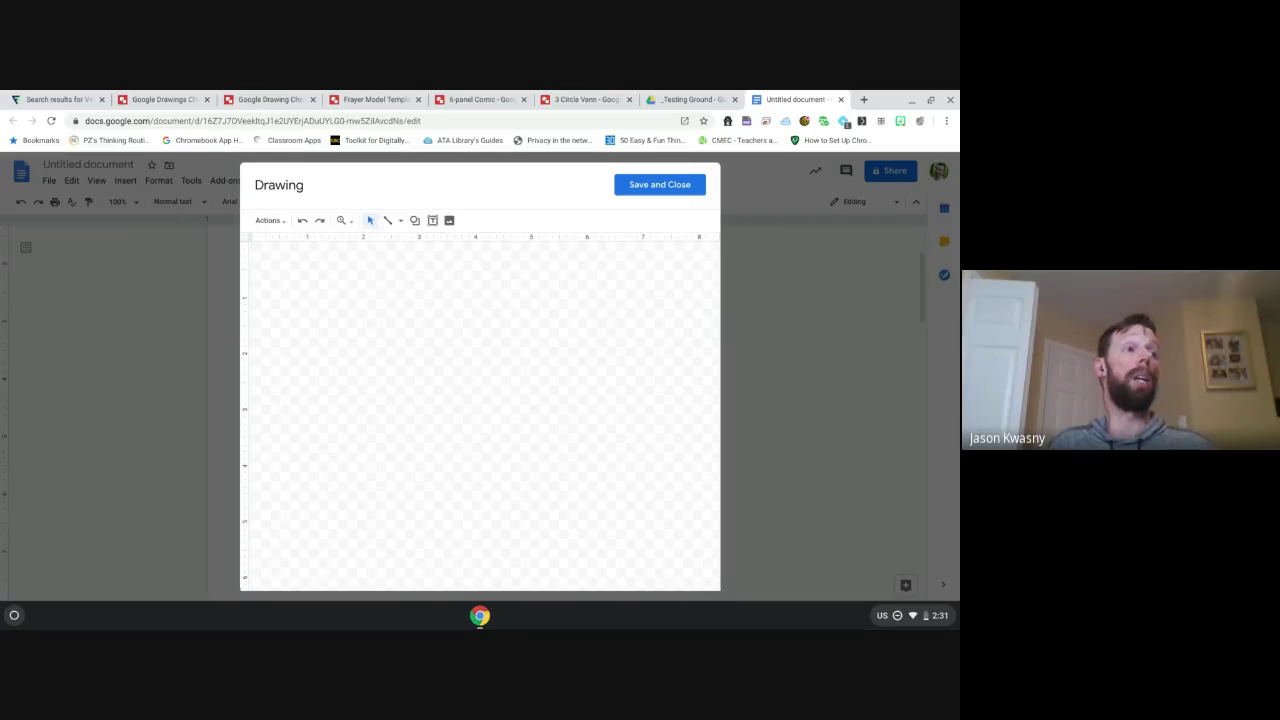
# Step: Set the blank drawing canvas background to solid white
pyautogui.click(533, 279)
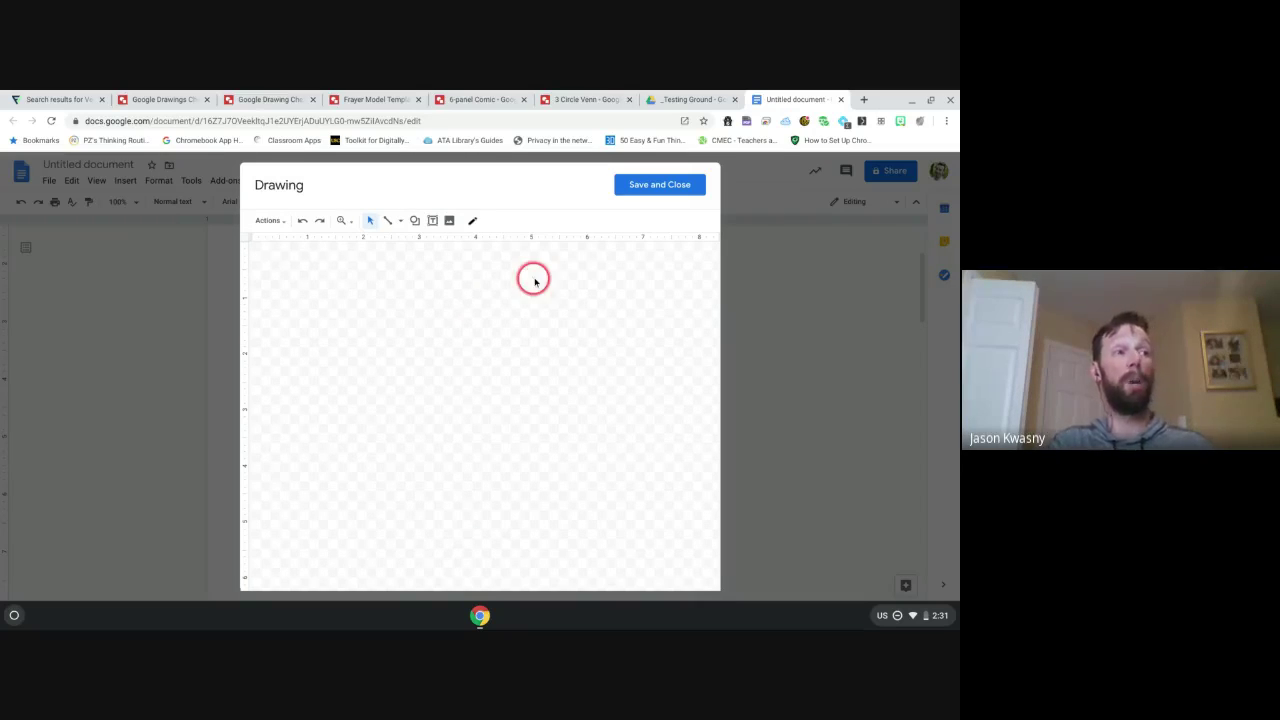
pyautogui.click(440, 297)
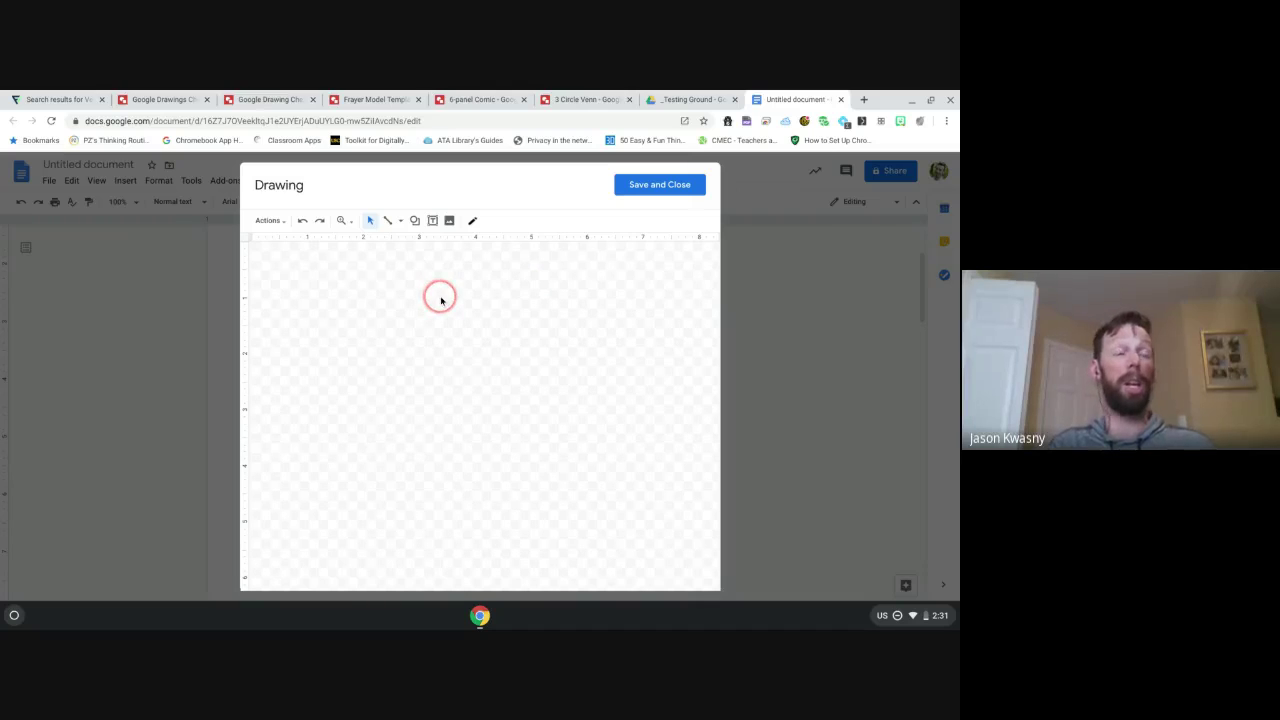
pyautogui.rightClick(441, 300)
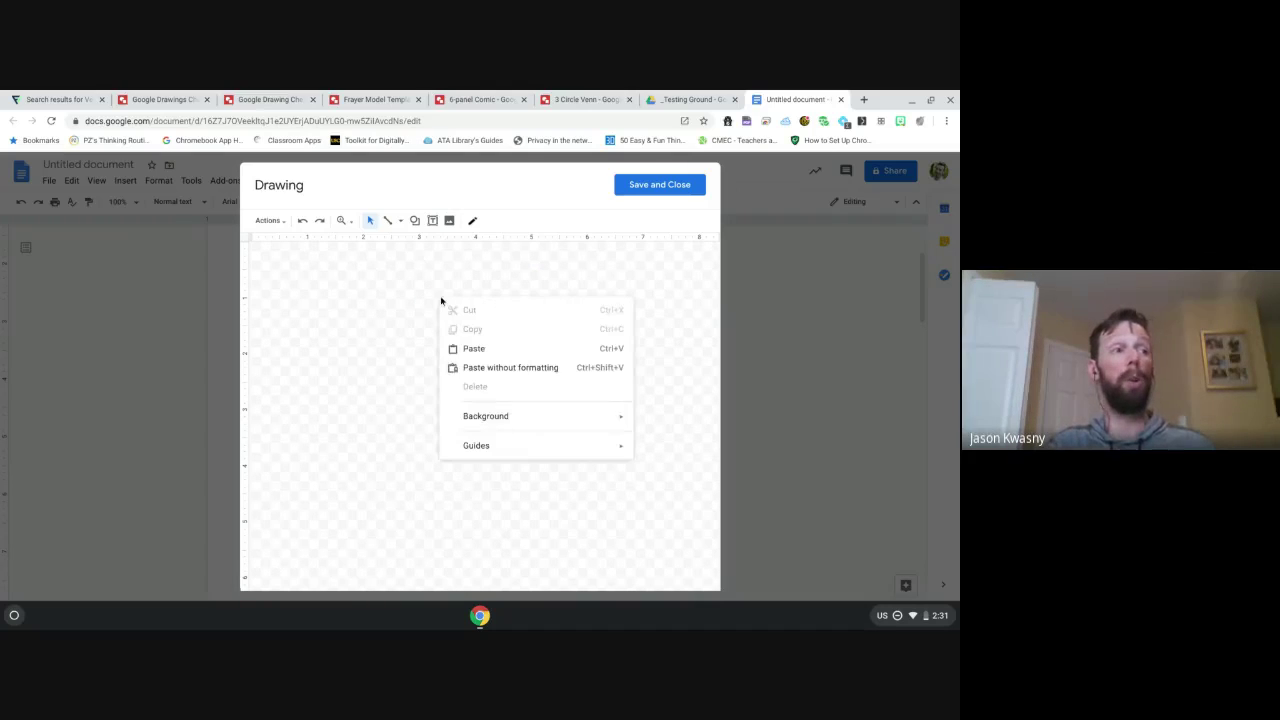
pyautogui.moveTo(485, 418)
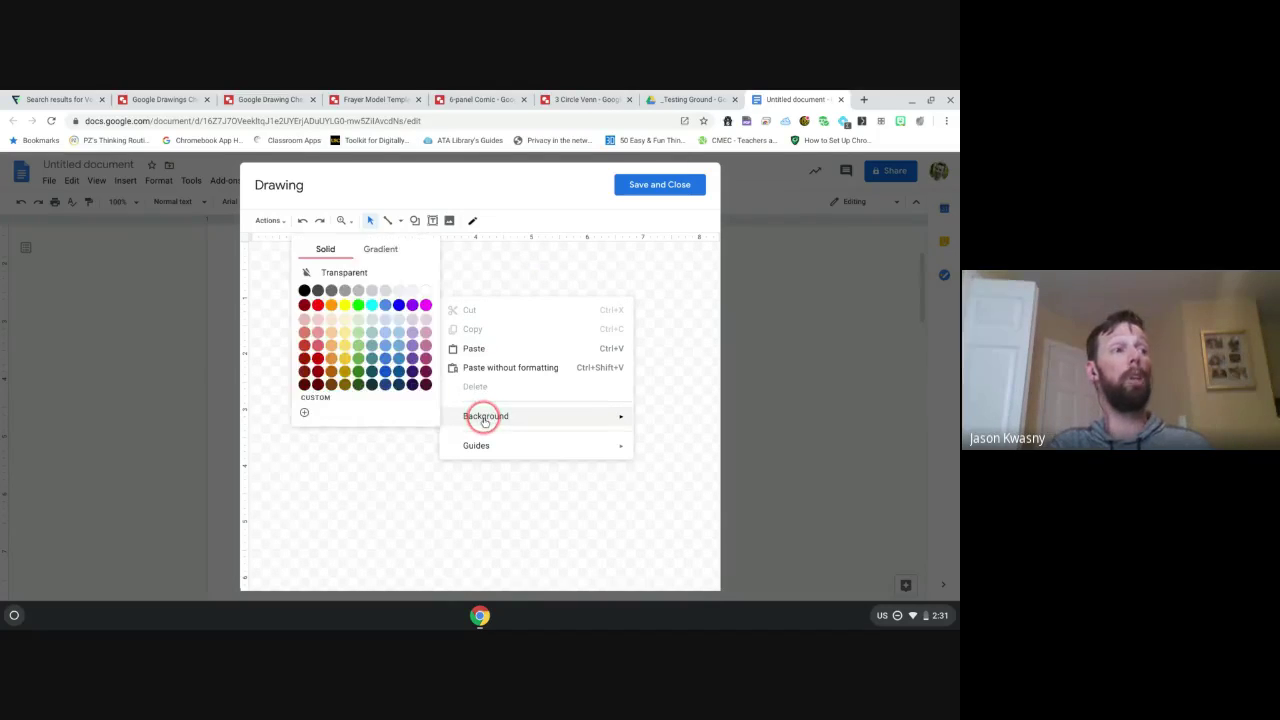
pyautogui.click(426, 291)
# Step: Change the drawing canvas background to the darkest solid magenta shade
pyautogui.rightClick(427, 292)
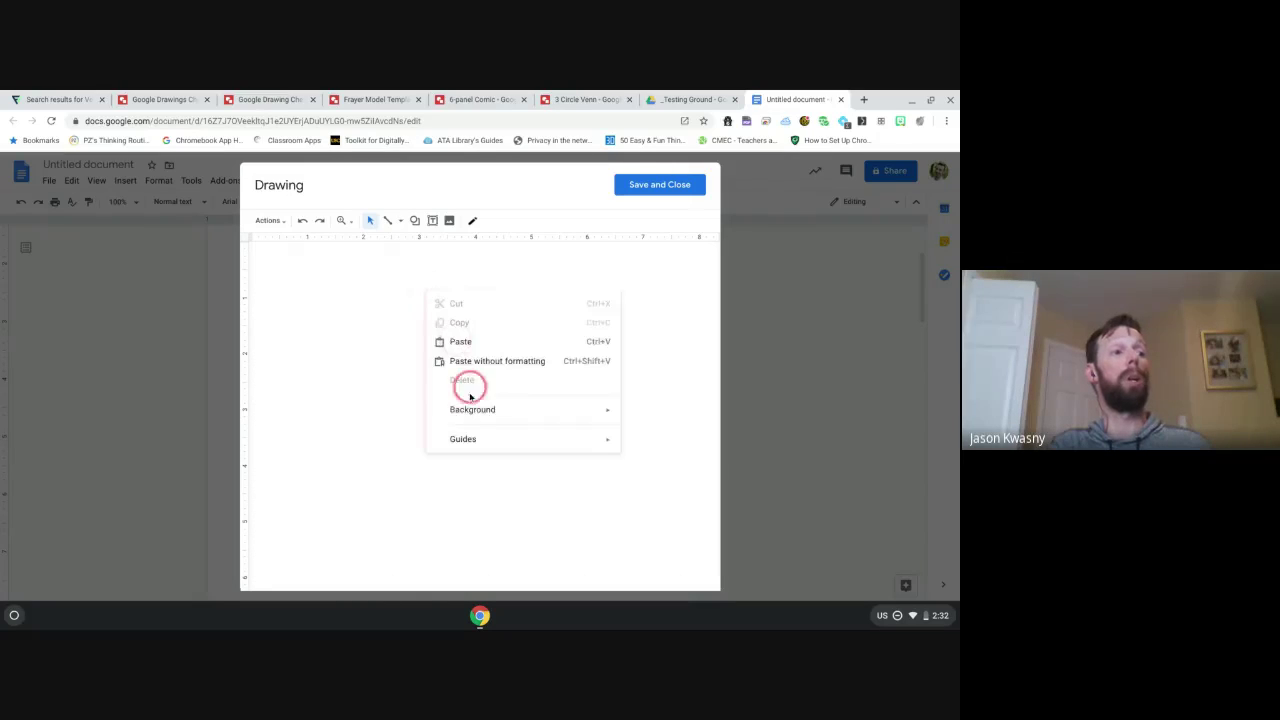
pyautogui.moveTo(467, 416)
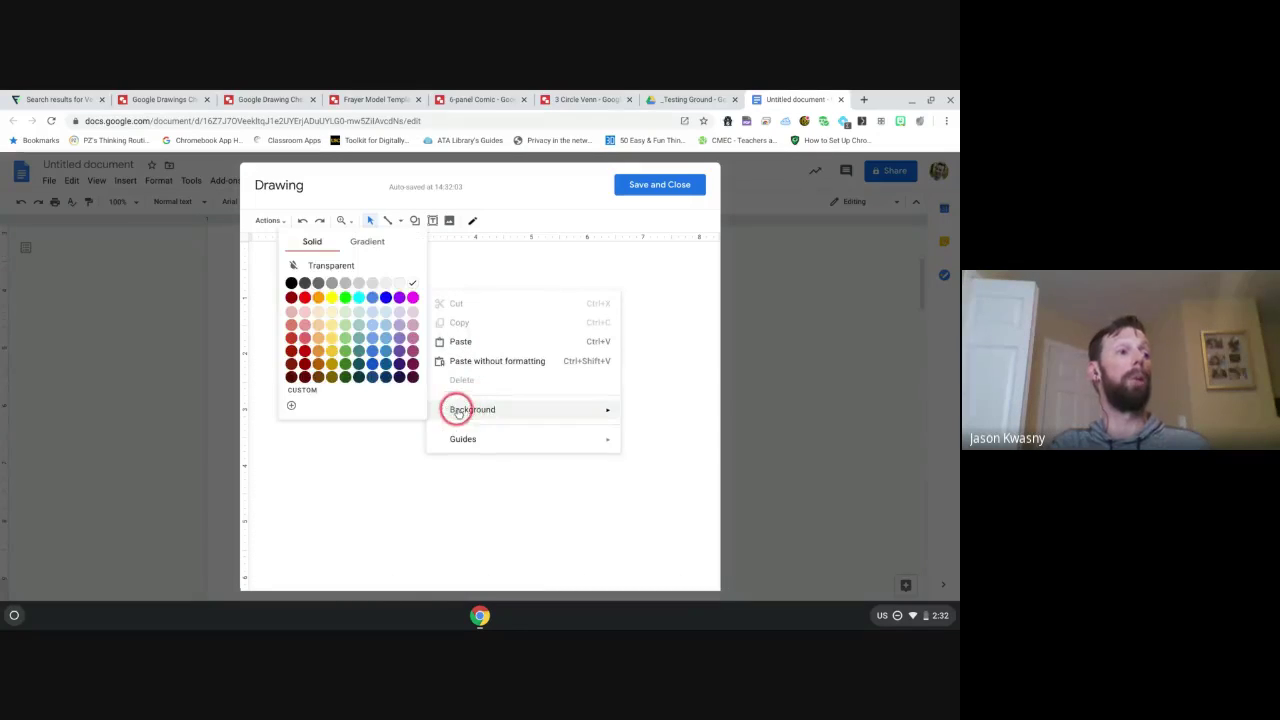
pyautogui.click(408, 376)
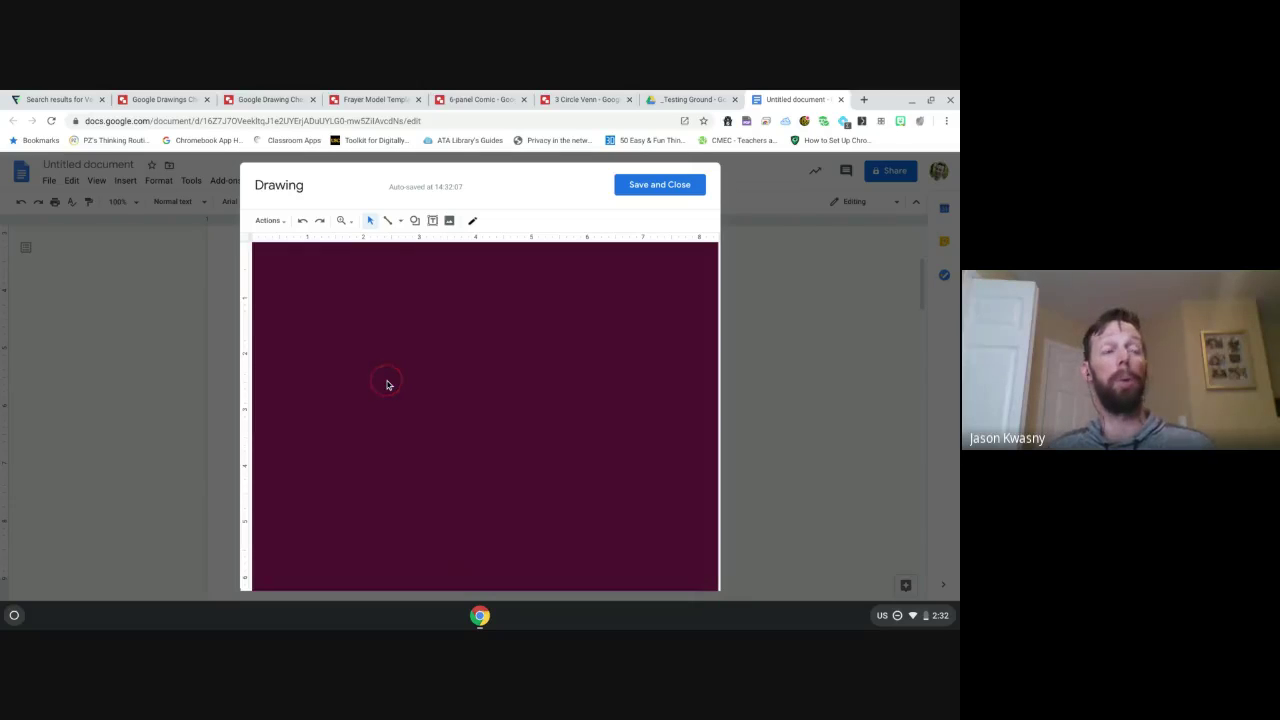